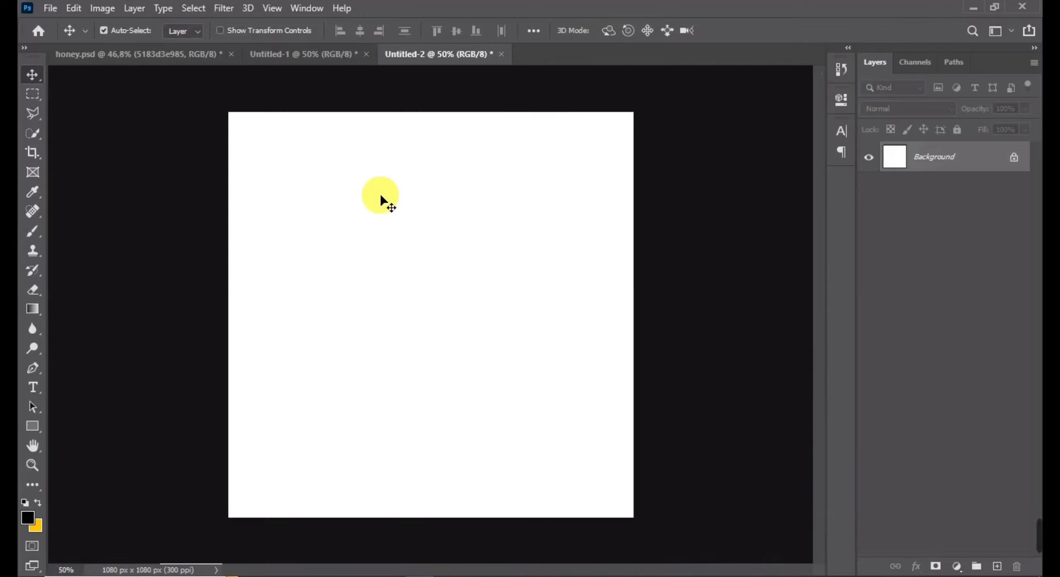
# Bring the sunflower field sunset image from Untitled-1 into the blank Untitled-2 document so that it fills the canvas
pyautogui.hotkey('ctrl', '-')
pyautogui.hotkey('ctrl', '+')
pyautogui.click(302, 52)
pyautogui.moveTo(553, 433); pyautogui.dragTo(564, 416)
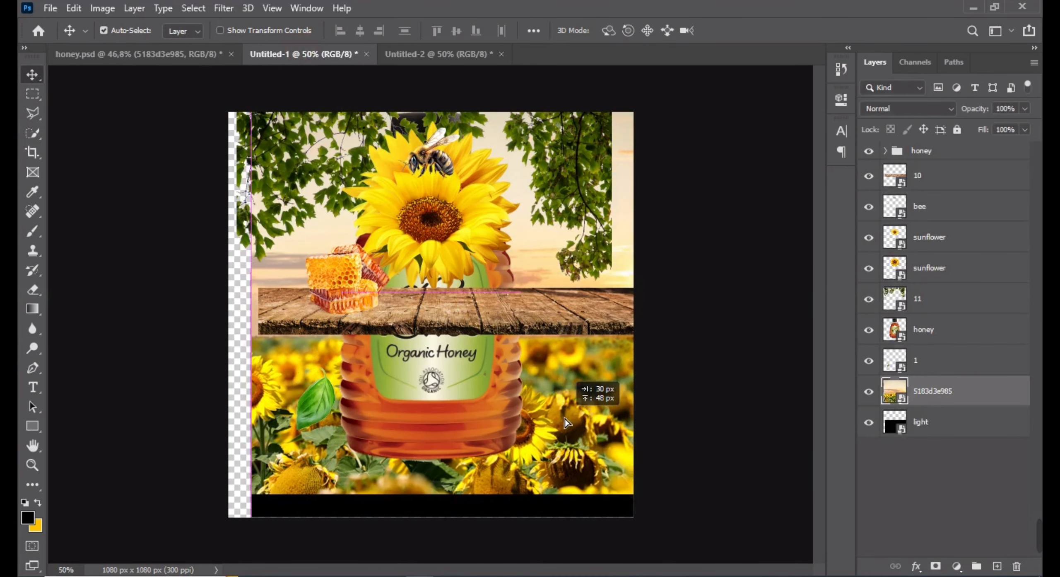
pyautogui.moveTo(499, 59); pyautogui.dragTo(426, 338)
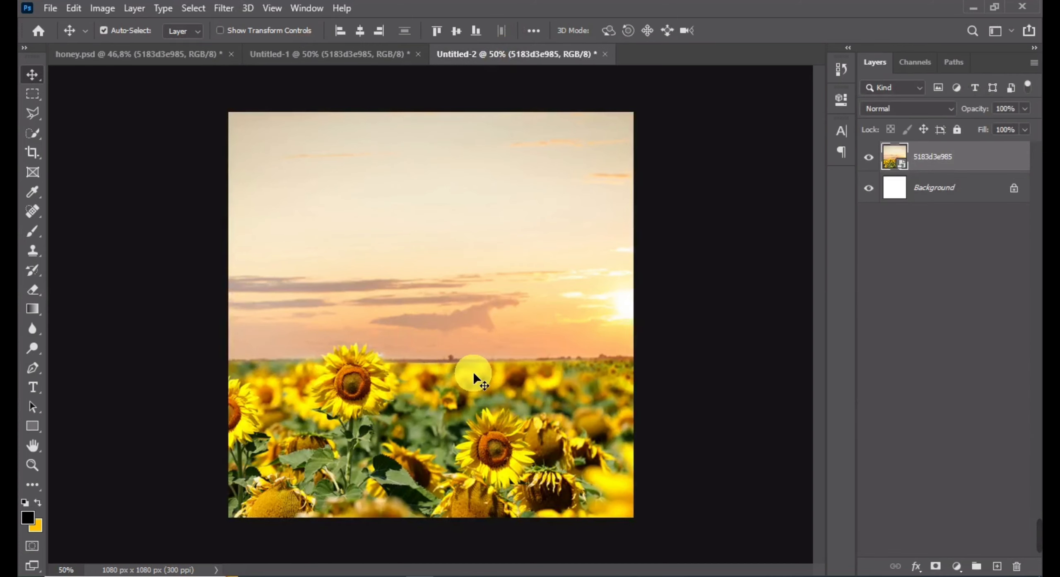
# Bring the wooden plank from Untitled-1 into Untitled-2 and place it centred along the canvas's lower edge
pyautogui.click(363, 56)
pyautogui.moveTo(485, 296); pyautogui.dragTo(483, 293)
pyautogui.moveTo(477, 182); pyautogui.dragTo(440, 462)
pyautogui.hotkey('ctrl', 't')
pyautogui.press('Return')
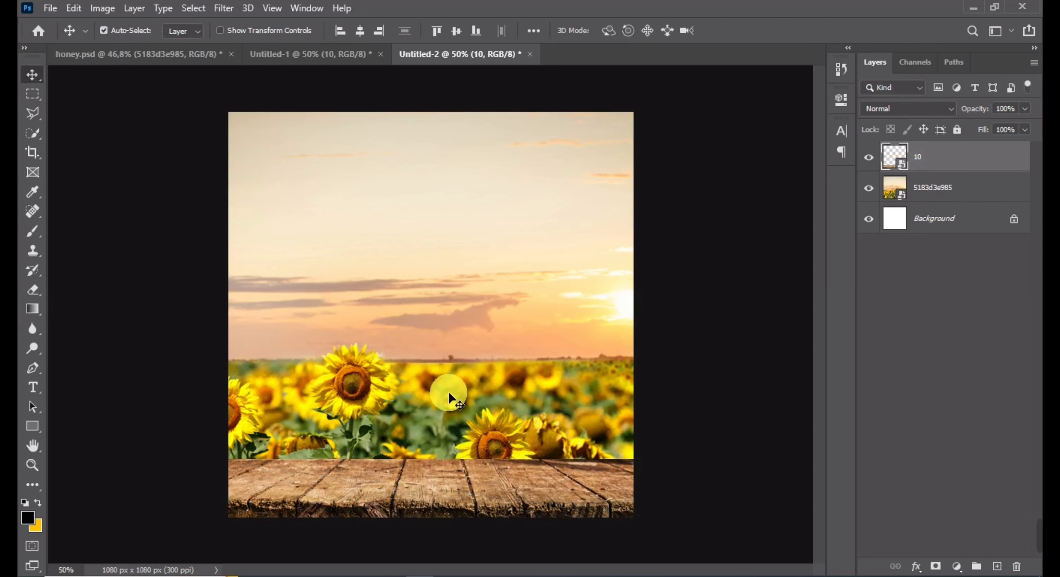
# Stretch the wooden plank upward to a height of about 47.31%, keeping its lower edge in place
pyautogui.hotkey('ctrl', 't')
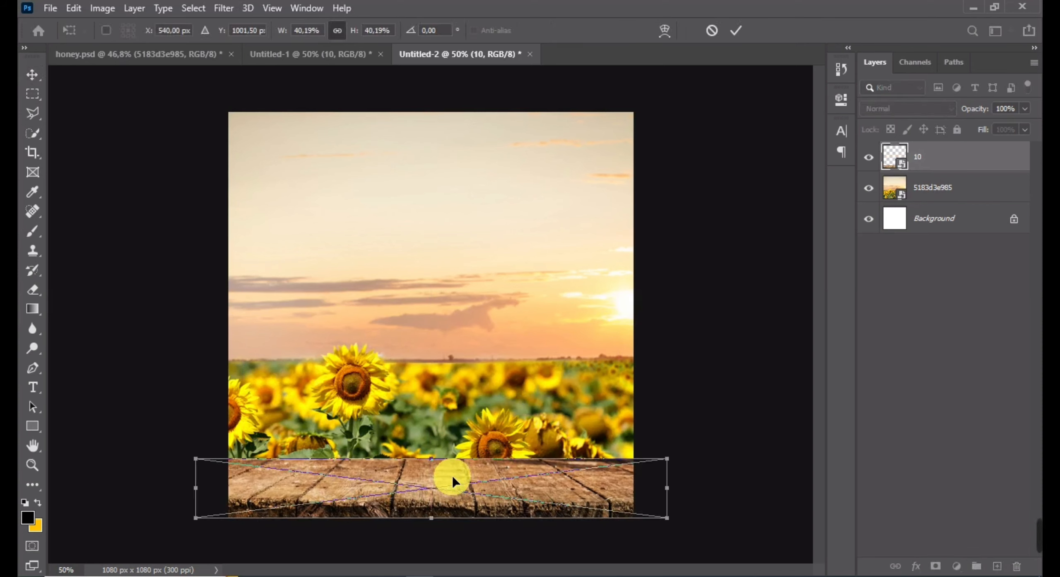
pyautogui.press('Return')
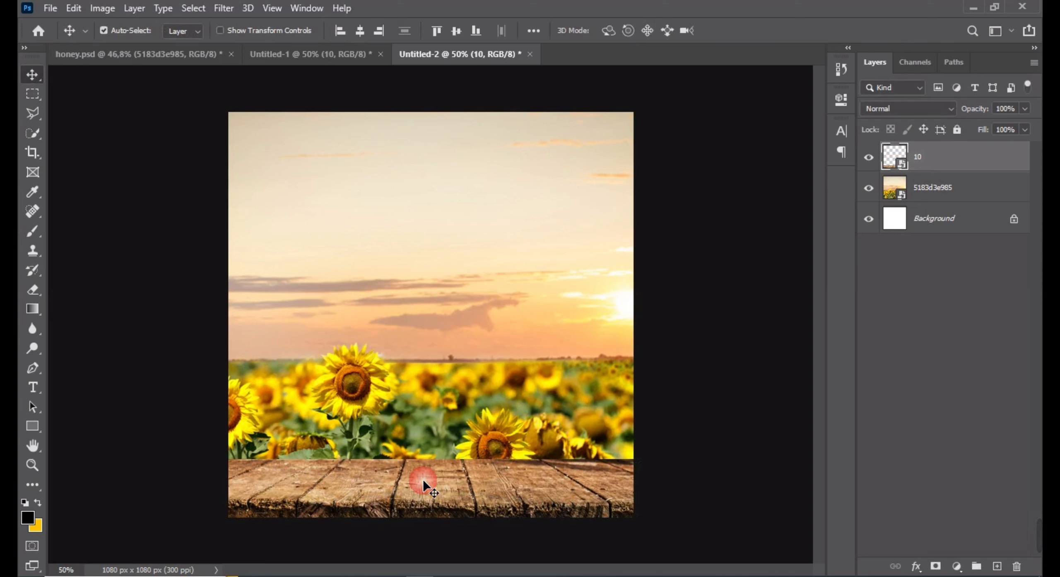
pyautogui.hotkey('ctrl', 't')
pyautogui.moveTo(431, 456); pyautogui.dragTo(433, 453)
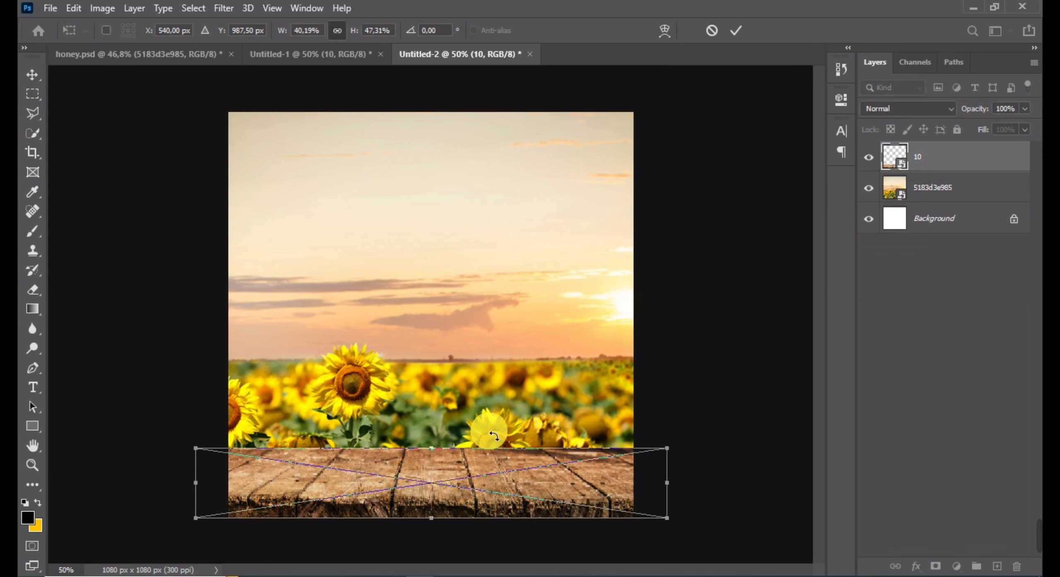
pyautogui.click(425, 395)
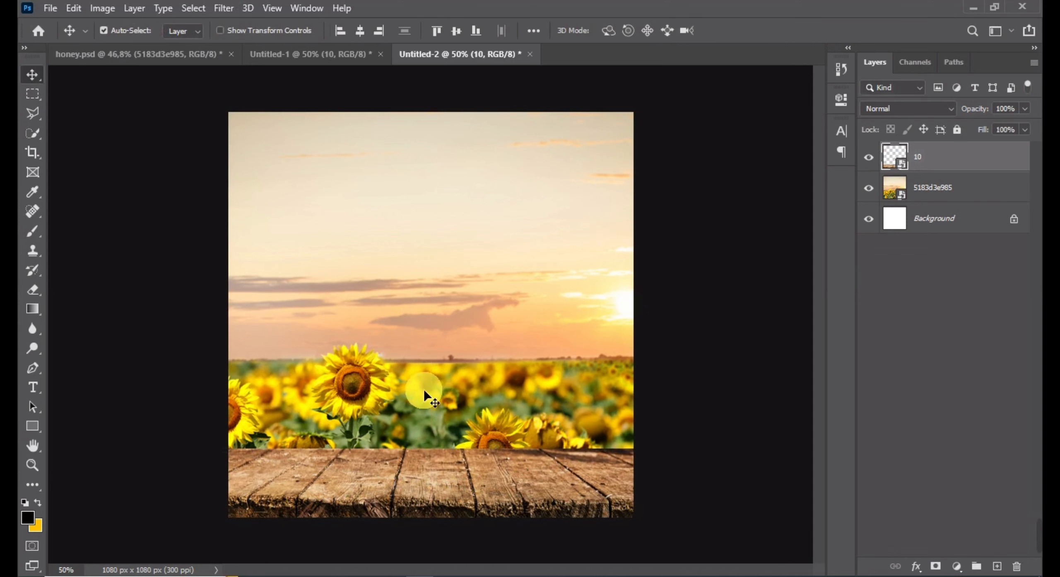
# Bring the honey bottle from Untitled-1 into Untitled-2 and scale it down so it stands centred on the plank
pyautogui.click(347, 59)
pyautogui.moveTo(415, 379); pyautogui.dragTo(435, 354)
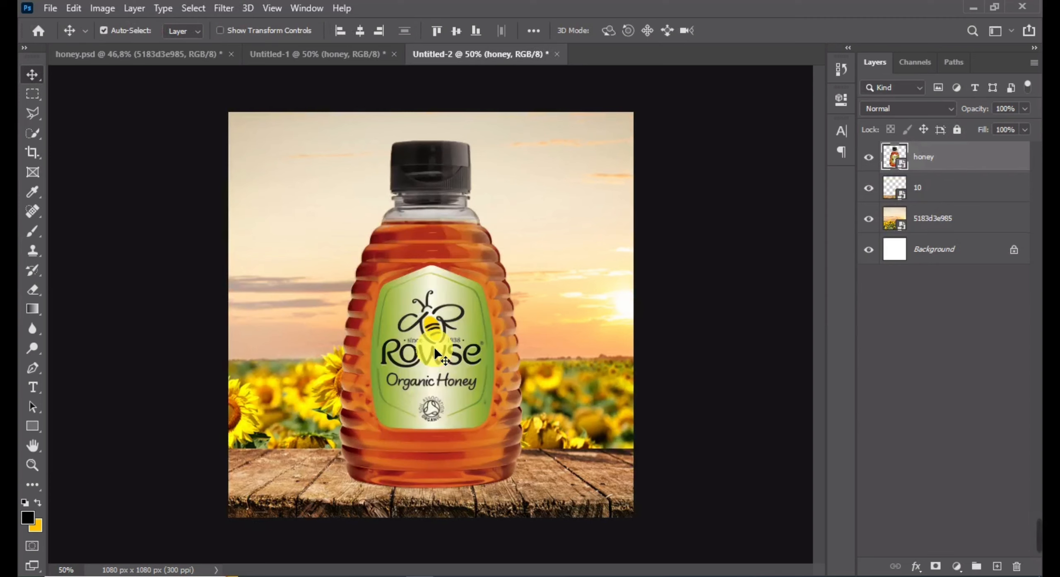
pyautogui.hotkey('ctrl', 't')
pyautogui.moveTo(444, 137); pyautogui.dragTo(431, 271)
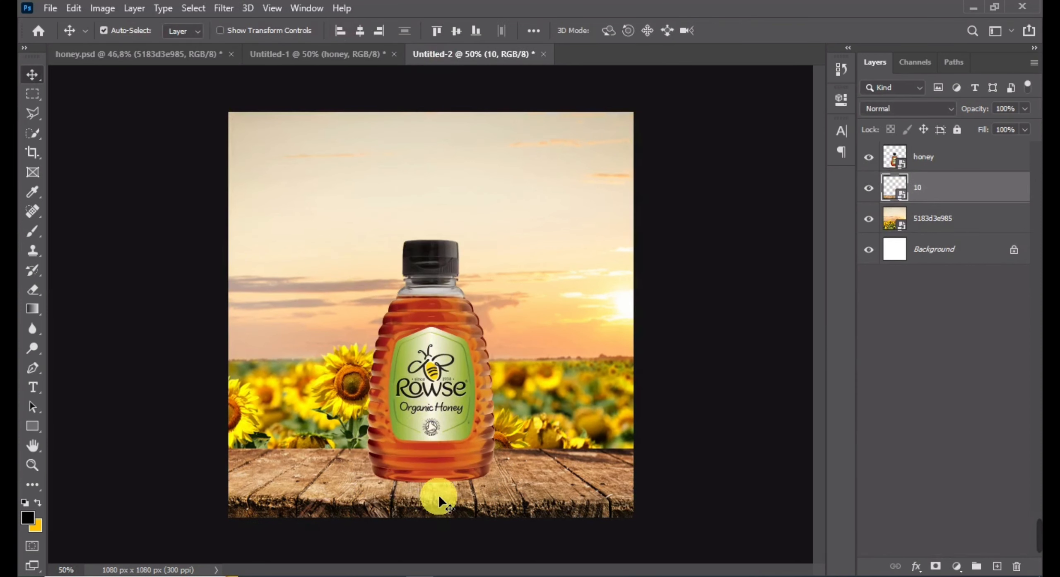
# Move the wooden plank up about 16 px and stretch its lower edge down to the canvas's bottom edge
pyautogui.hotkey('ctrl', 't')
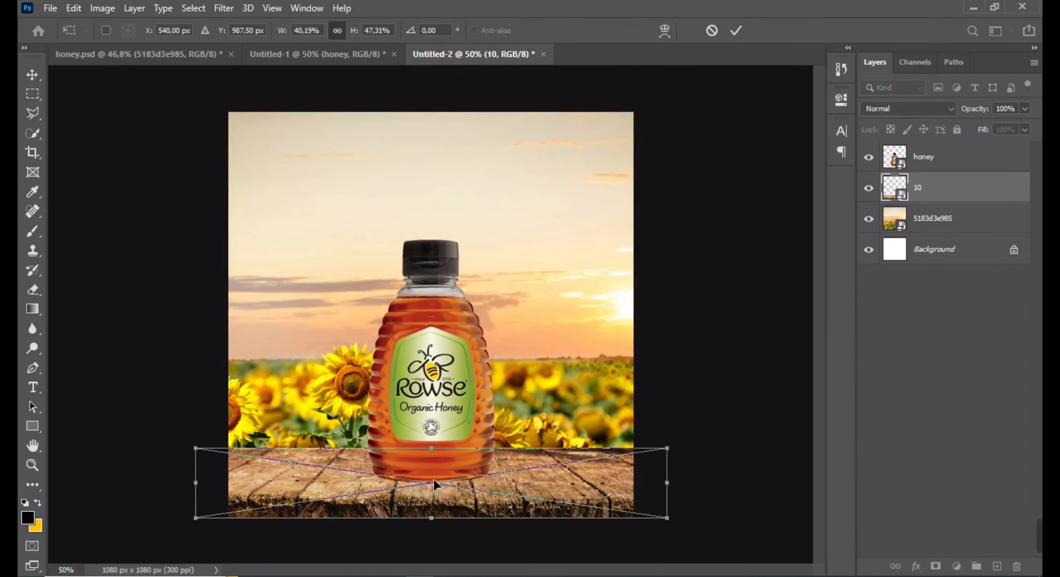
pyautogui.moveTo(434, 484); pyautogui.dragTo(435, 479)
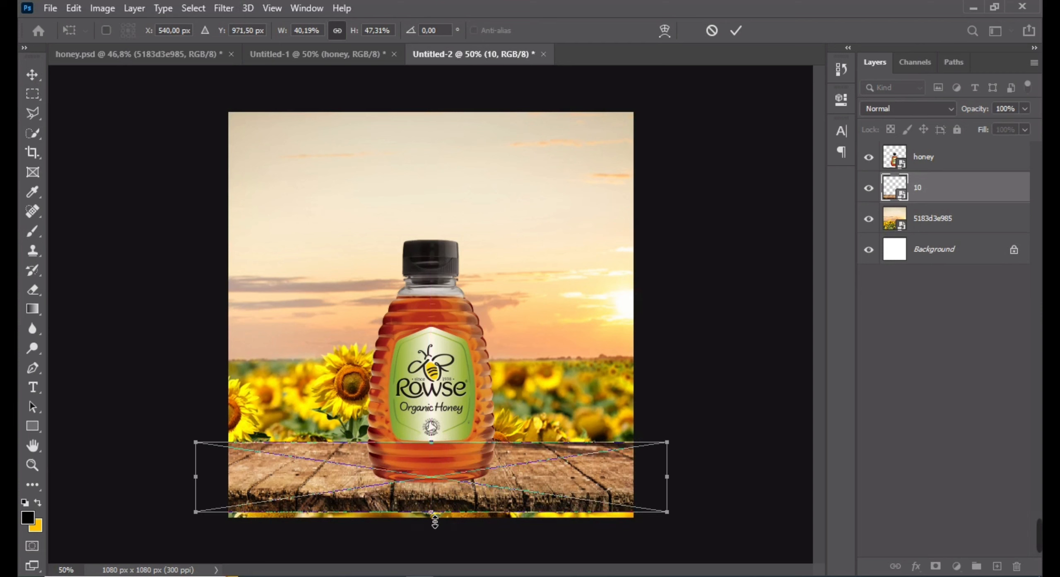
pyautogui.moveTo(435, 521); pyautogui.dragTo(438, 525)
pyautogui.press('Return')
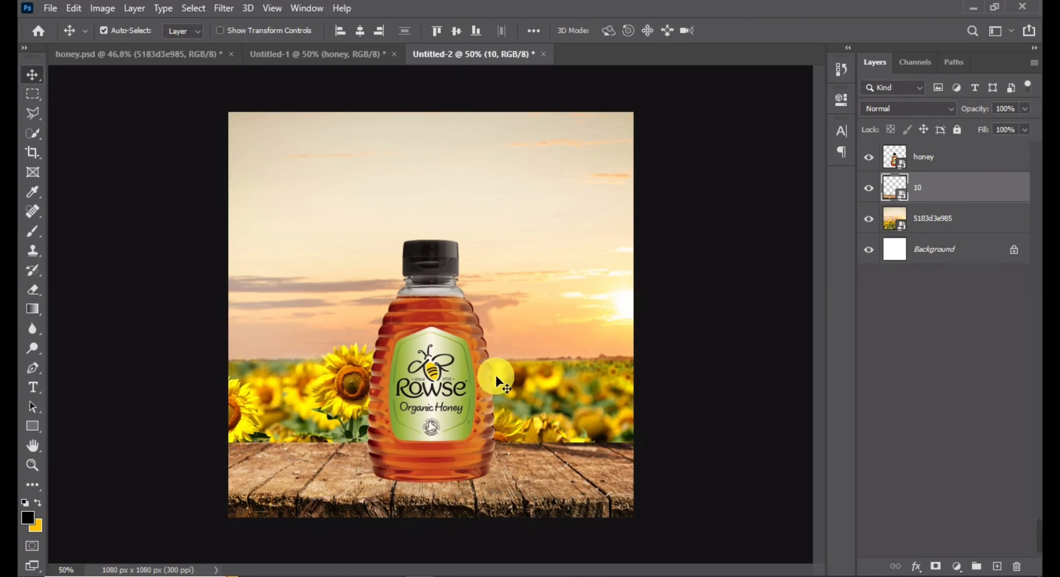
# Shift the honey bottle slightly up on the plank and scale it down a little
pyautogui.moveTo(427, 404); pyautogui.dragTo(429, 395)
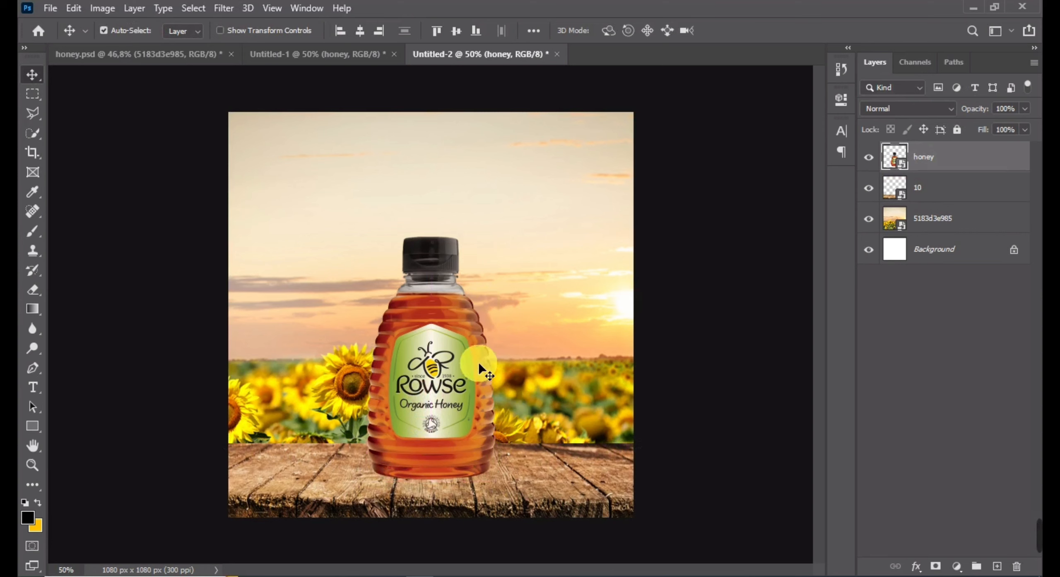
pyautogui.hotkey('ctrl', 't')
pyautogui.moveTo(433, 240); pyautogui.dragTo(436, 251)
pyautogui.click(398, 170)
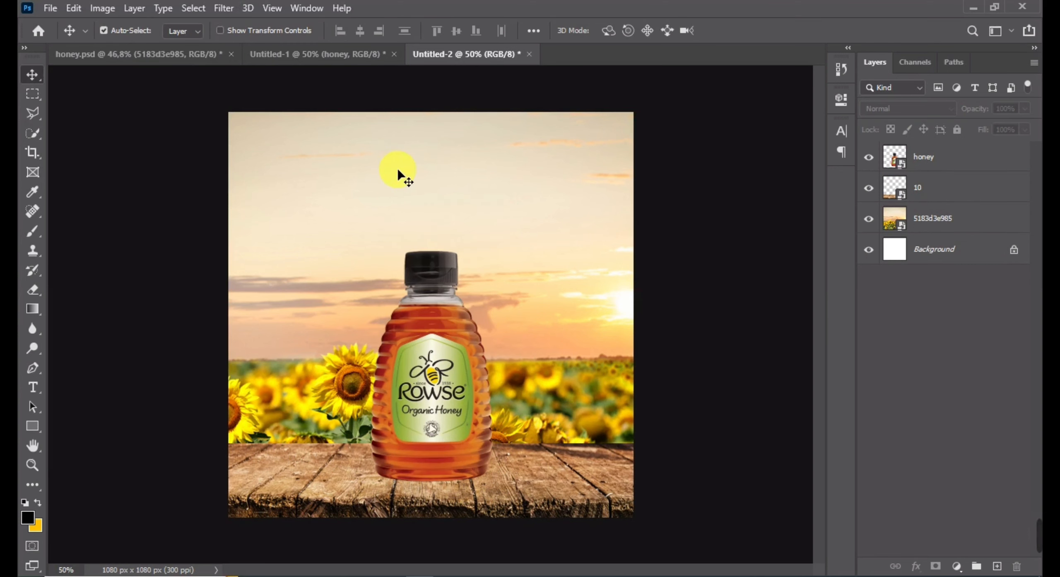
# Apply a Gaussian Blur with a radius of 2 pixels to the sunflower field background layer
pyautogui.click(553, 385)
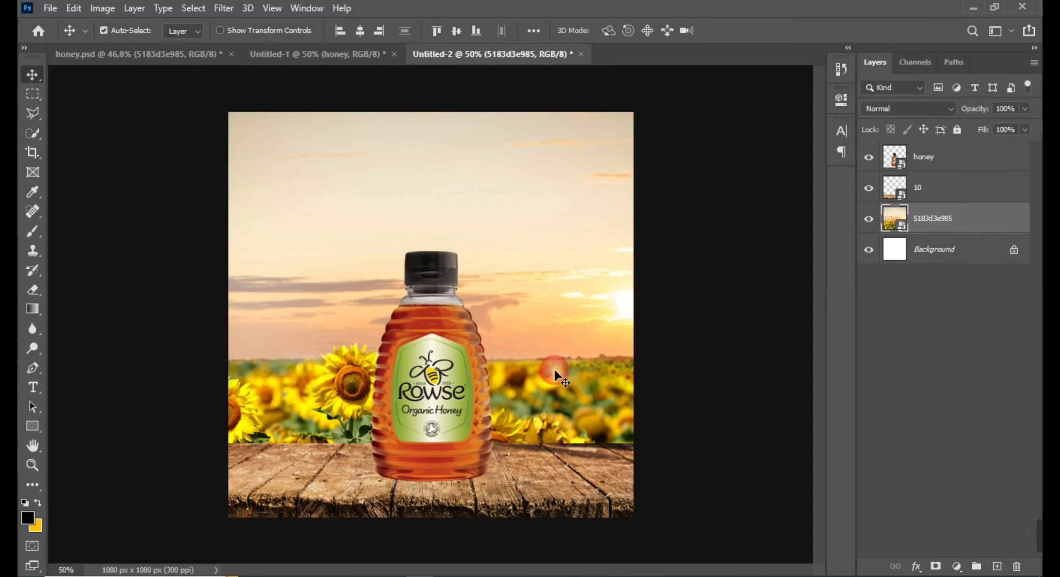
pyautogui.click(869, 219)
pyautogui.click(525, 174)
pyautogui.click(224, 9)
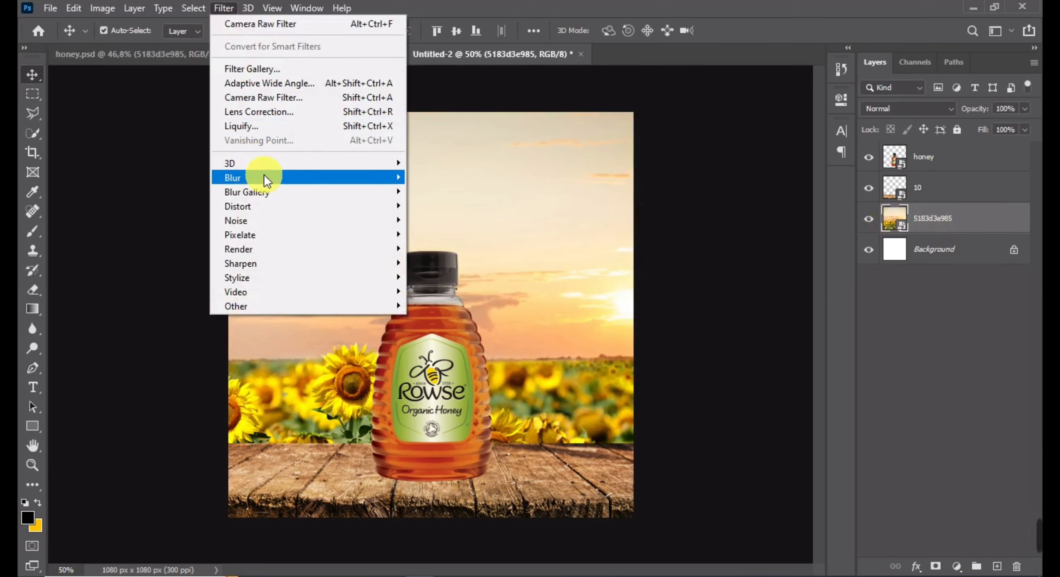
pyautogui.moveTo(264, 174)
pyautogui.click(431, 230)
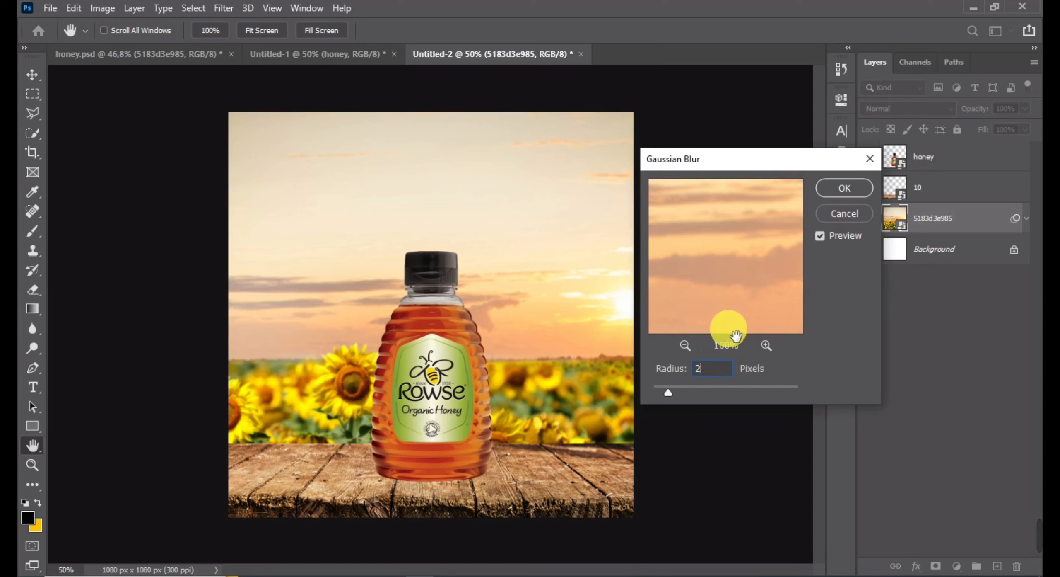
pyautogui.click(845, 188)
# Add a new layer above the plank and paint a white glow behind the bottle with a soft brush of about 520 px
pyautogui.click(438, 404)
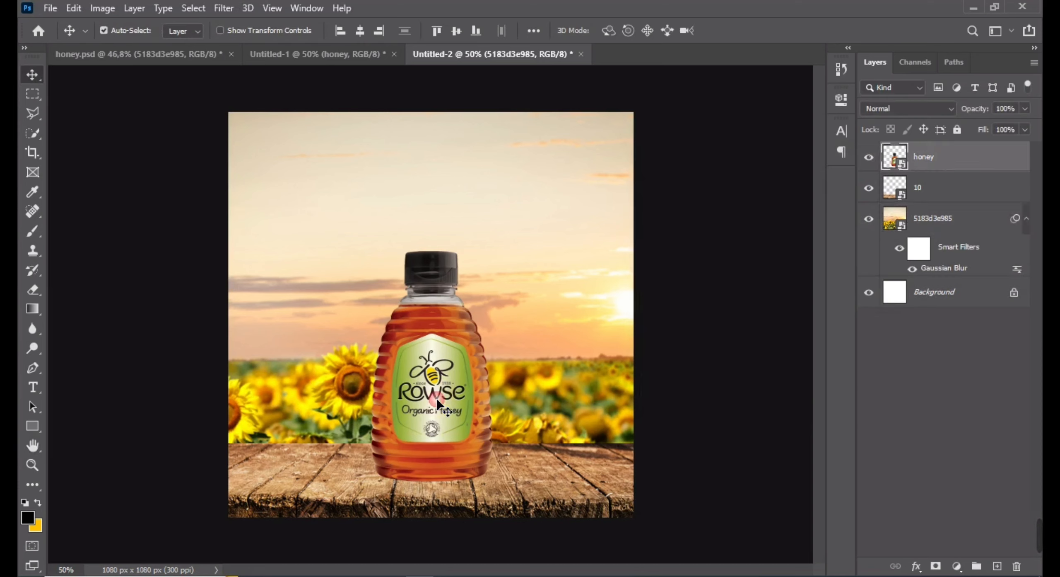
pyautogui.click(920, 199)
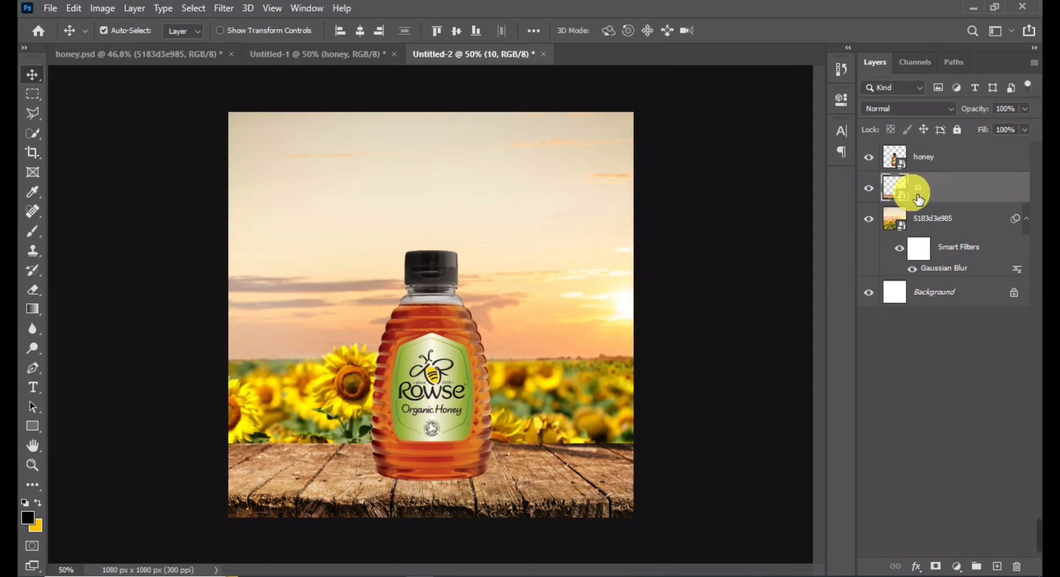
pyautogui.click(998, 566)
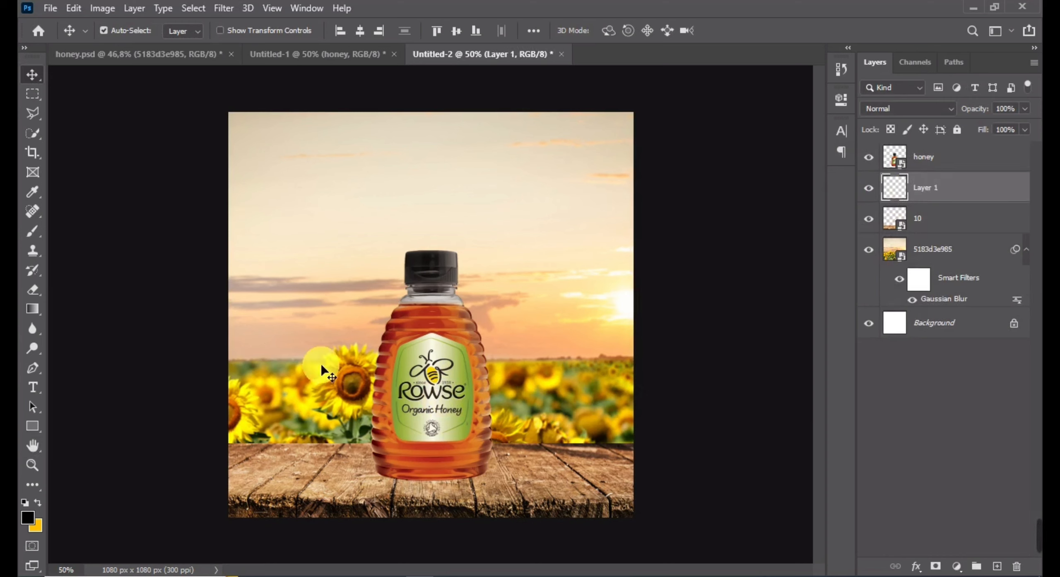
pyautogui.click(33, 231)
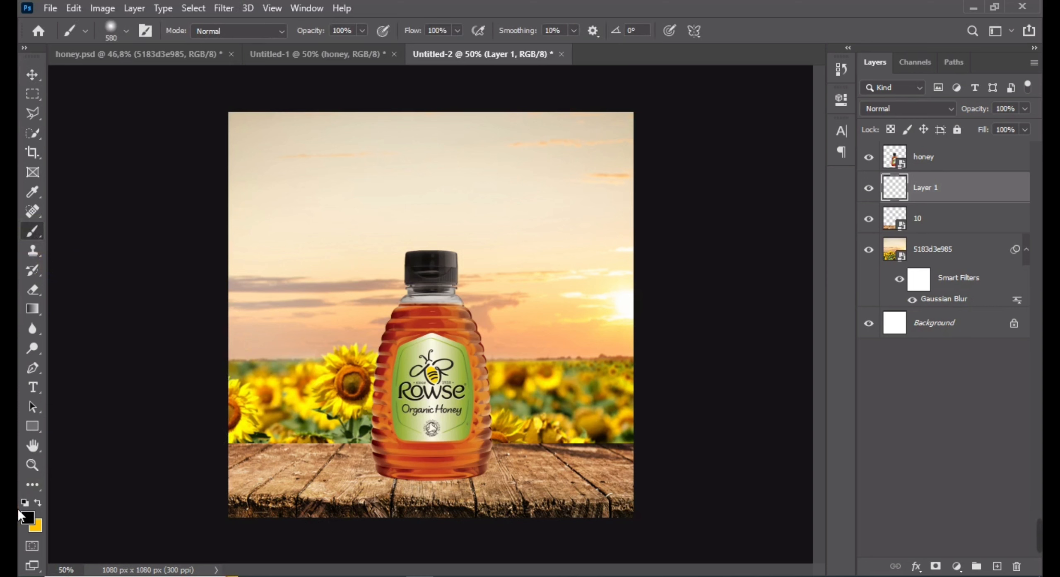
pyautogui.click(30, 517)
pyautogui.moveTo(678, 339); pyautogui.dragTo(623, 279)
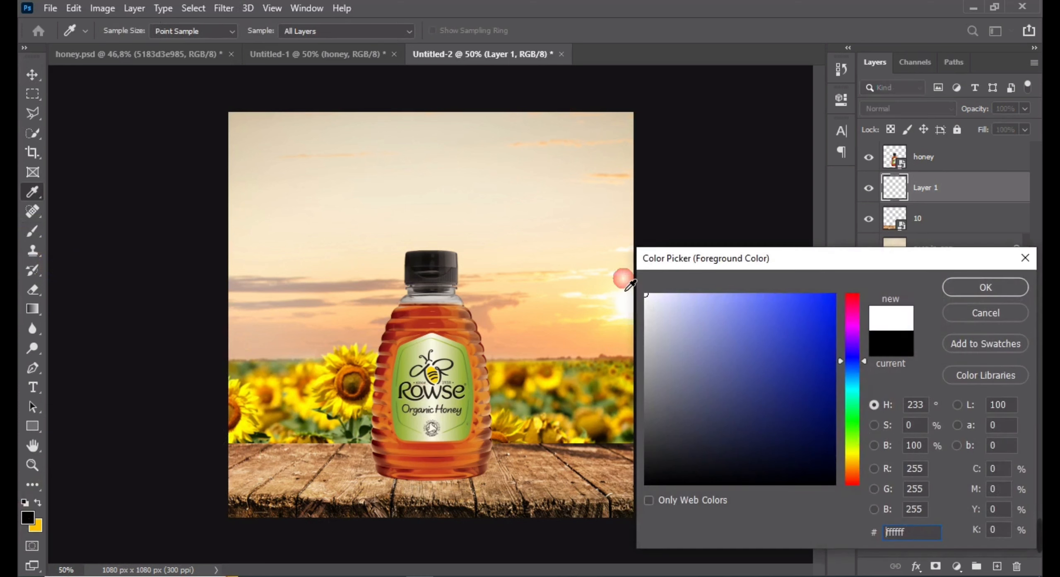
pyautogui.press('Return')
pyautogui.keyDown('alt'); pyautogui.rightClick(425, 360); pyautogui.keyUp('alt')
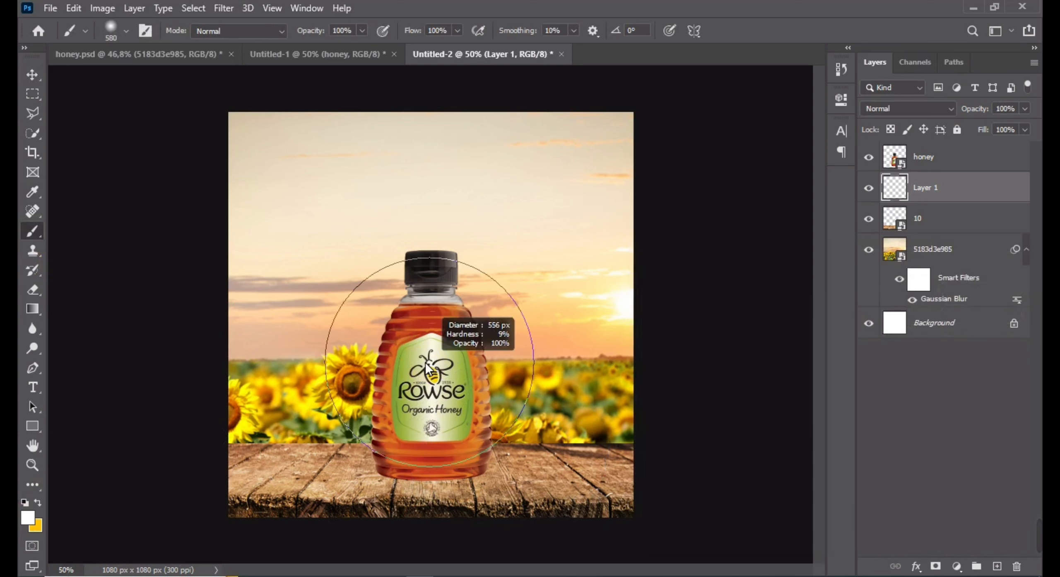
pyautogui.moveTo(410, 368); pyautogui.dragTo(522, 372)
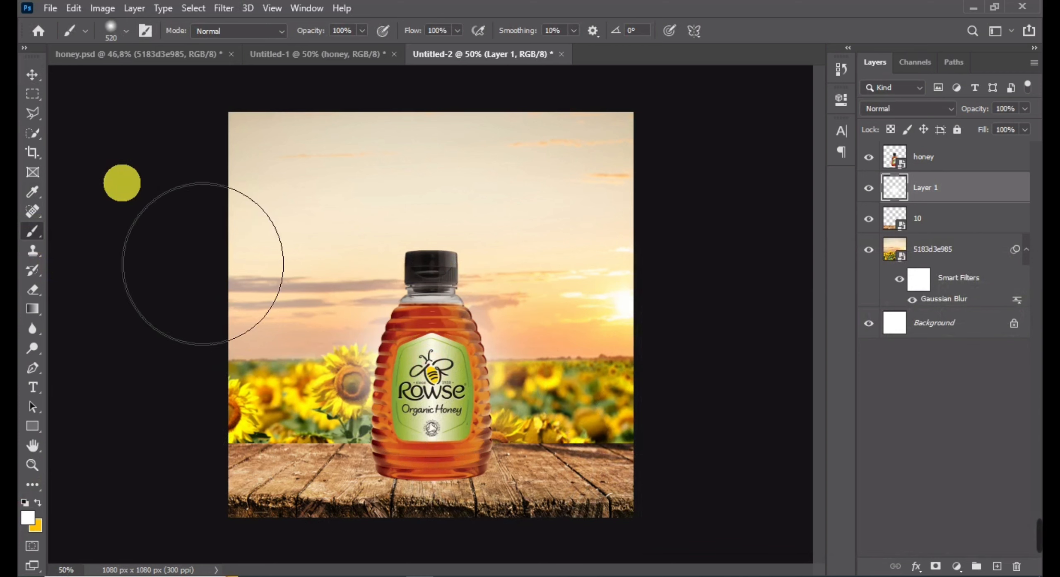
# Select the honey bottle together with the white glow layer and move both slightly up
pyautogui.click(41, 81)
pyautogui.click(439, 397)
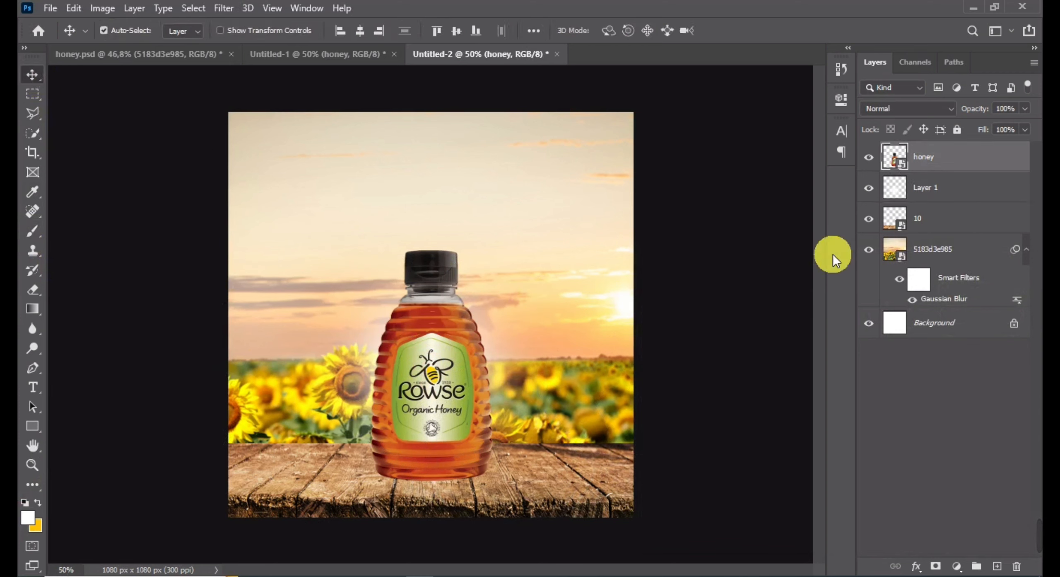
pyautogui.keyDown('ctrl'); pyautogui.click(920, 188); pyautogui.keyUp('ctrl')
pyautogui.moveTo(445, 399); pyautogui.dragTo(448, 394)
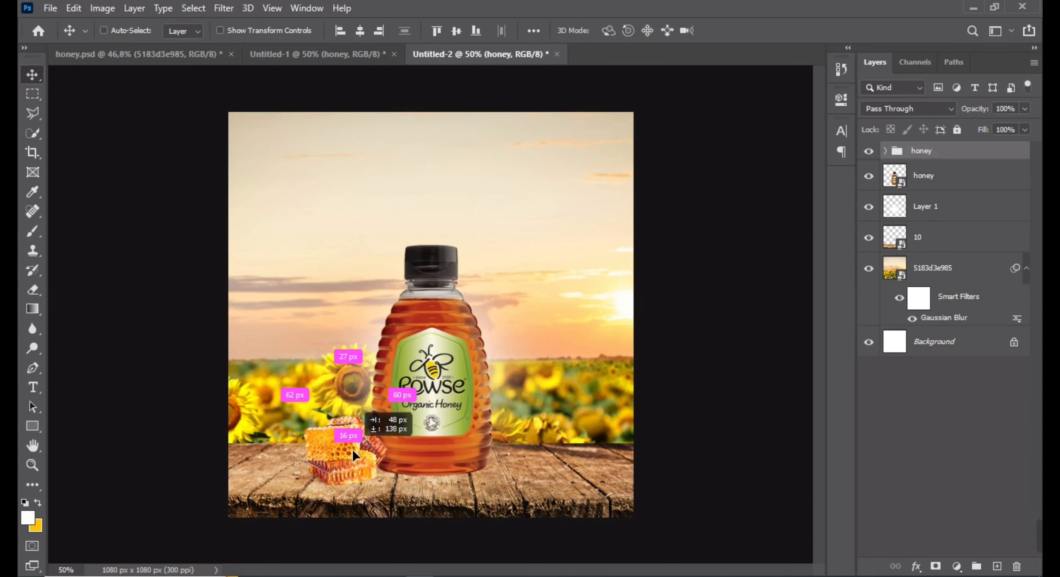
# Place the honeycomb group on the wooden plank, just left of the bottle's base
pyautogui.moveTo(353, 449); pyautogui.dragTo(353, 449)
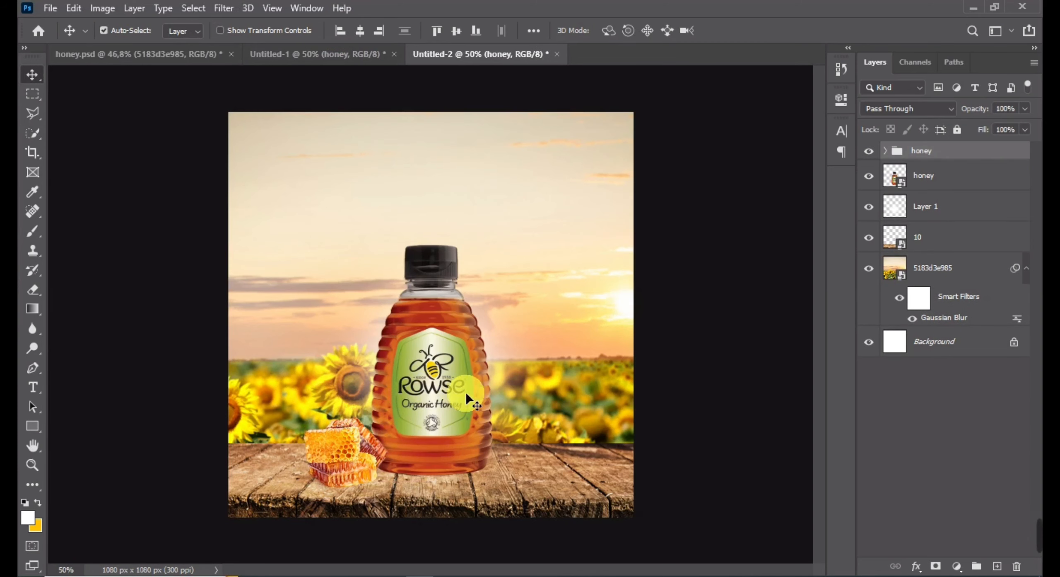
pyautogui.scroll(-1, 472, 403)
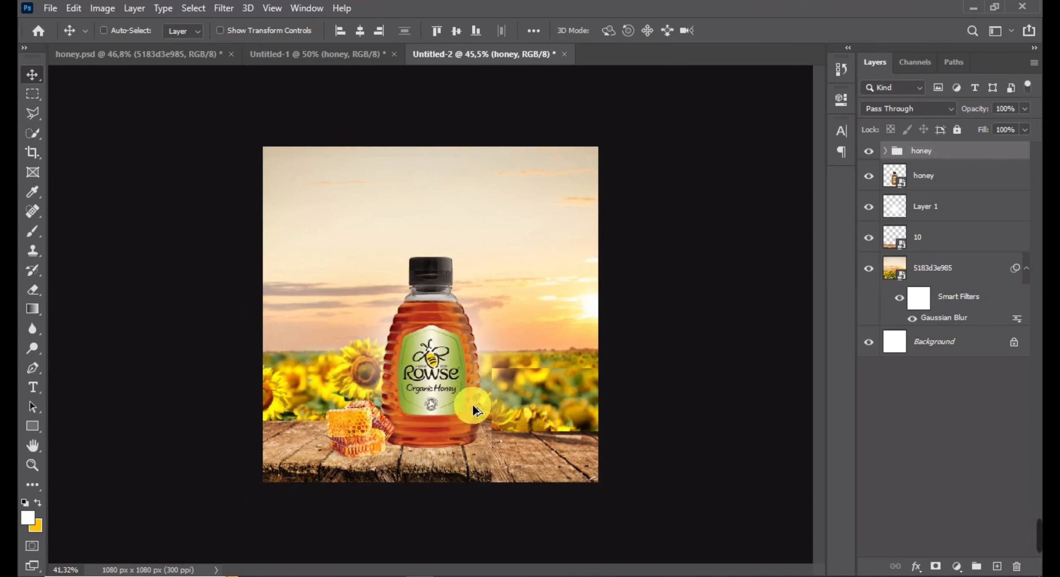
pyautogui.scroll(1, 482, 397)
# Add a new layer above the glow layer and paint one soft black spot behind the bottle cap with the 520 px brush
pyautogui.keyDown('ctrl'); pyautogui.click(456, 402); pyautogui.keyUp('ctrl')
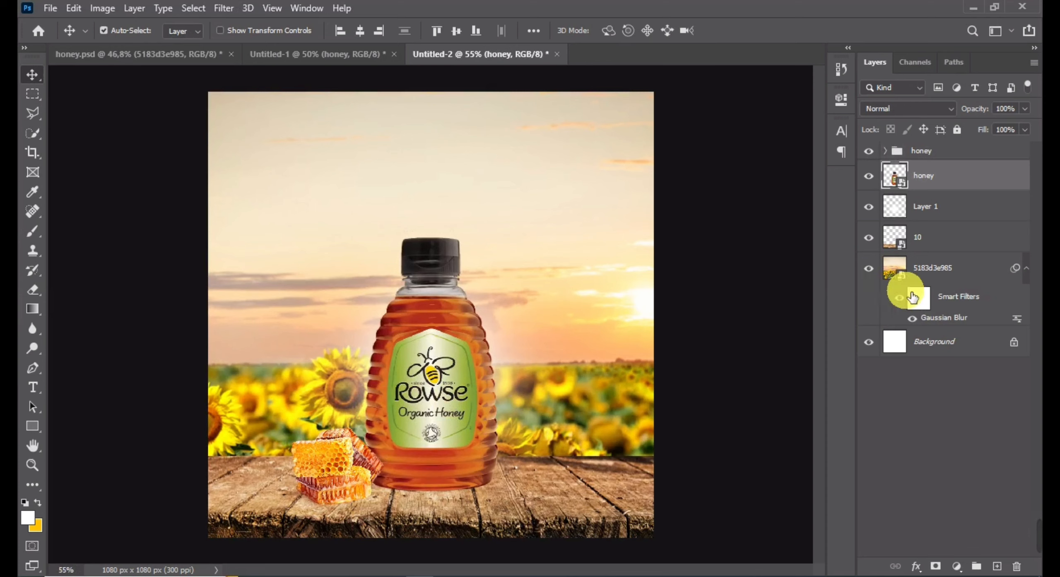
pyautogui.click(939, 207)
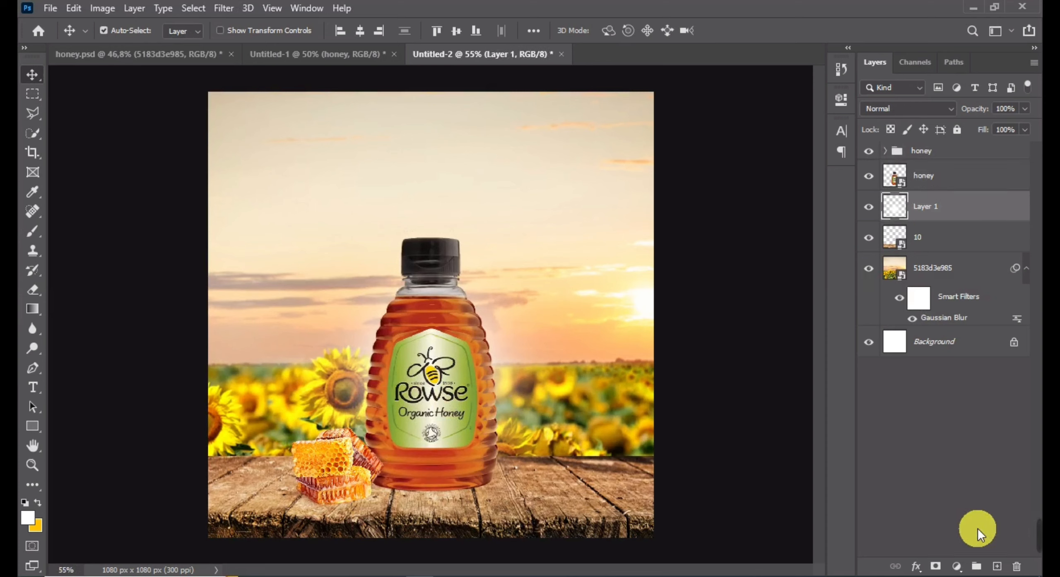
pyautogui.click(998, 566)
pyautogui.click(34, 512)
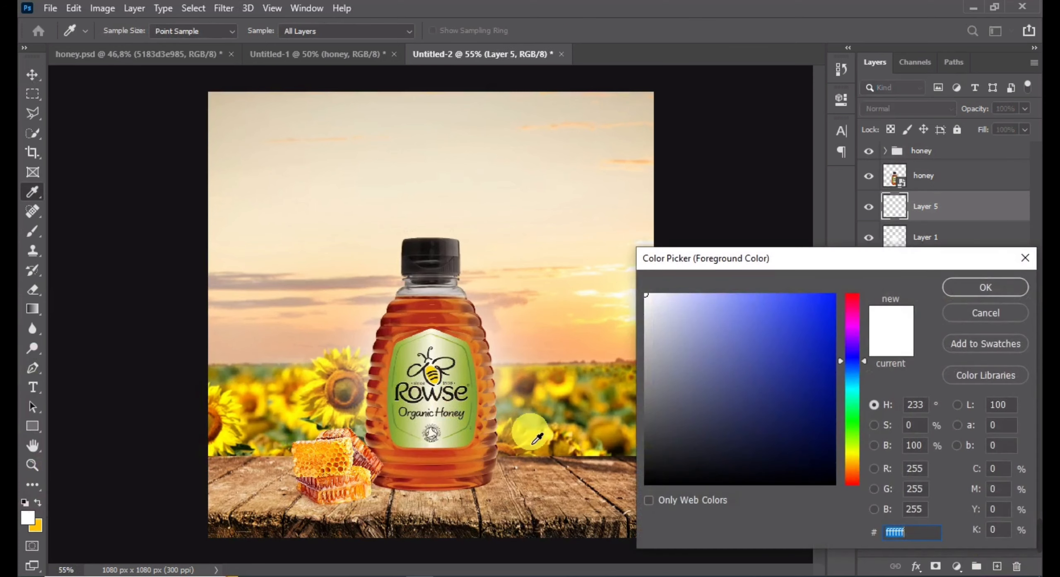
pyautogui.moveTo(672, 424); pyautogui.dragTo(645, 487)
pyautogui.press('Return')
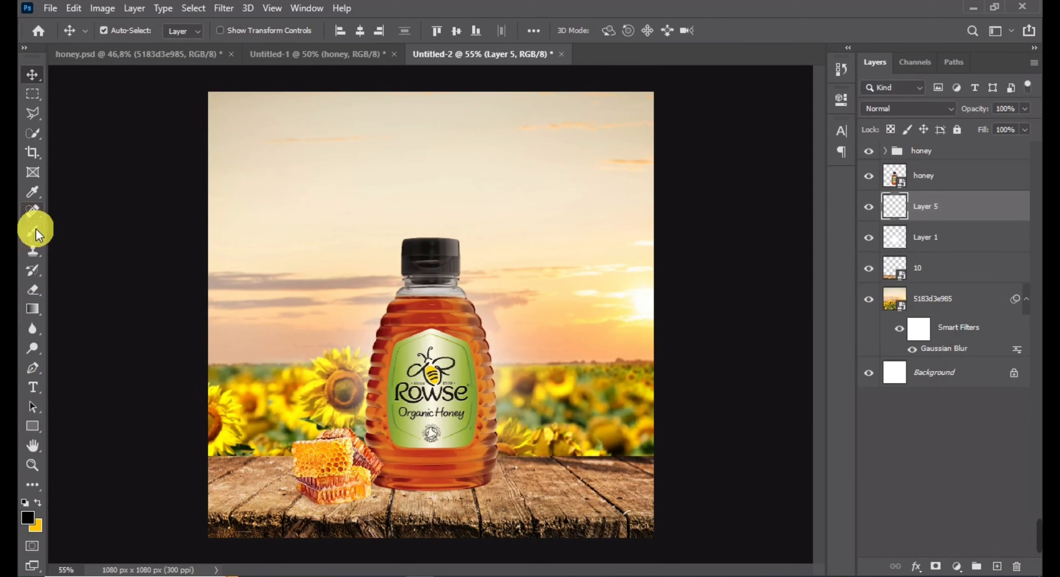
pyautogui.click(34, 231)
pyautogui.click(431, 240)
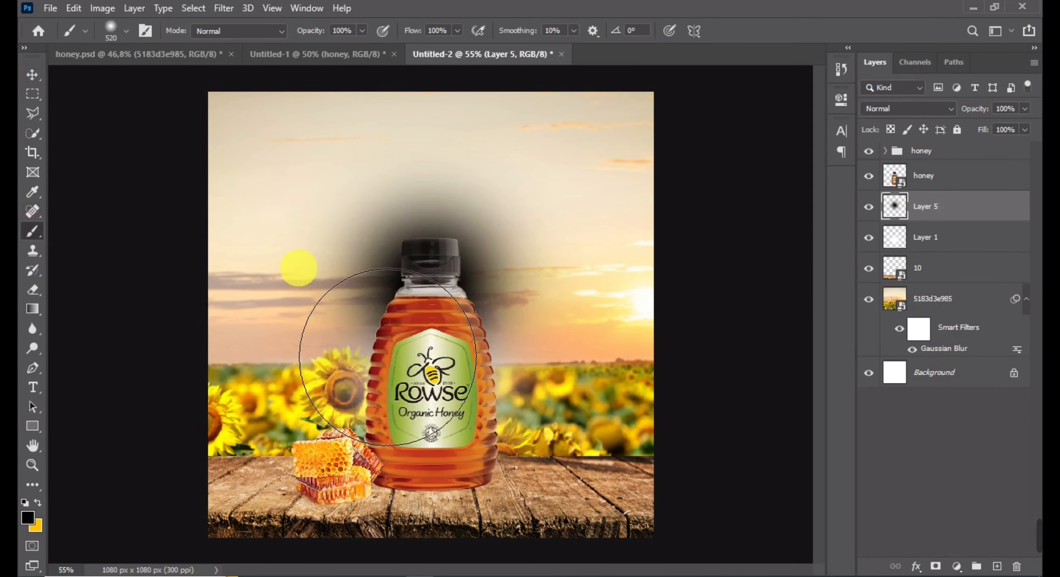
# Flatten the black spot into a thin shadow and position it on the plank under the bottle's base
pyautogui.hotkey('ctrl', 't')
pyautogui.moveTo(437, 124)
pyautogui.mouseDown()
pyautogui.moveTo(474, 354)
pyautogui.moveTo(472, 480)
pyautogui.moveTo(435, 469)
pyautogui.moveTo(439, 491)
pyautogui.moveTo(421, 487)
pyautogui.moveTo(524, 491)
pyautogui.mouseUp()
pyautogui.press('Return')
# Duplicate the bottle's shadow layer, narrow the copy to about 51% width and move it under the bottle's base
pyautogui.hotkey('ctrl', 'j')
pyautogui.click(32, 75)
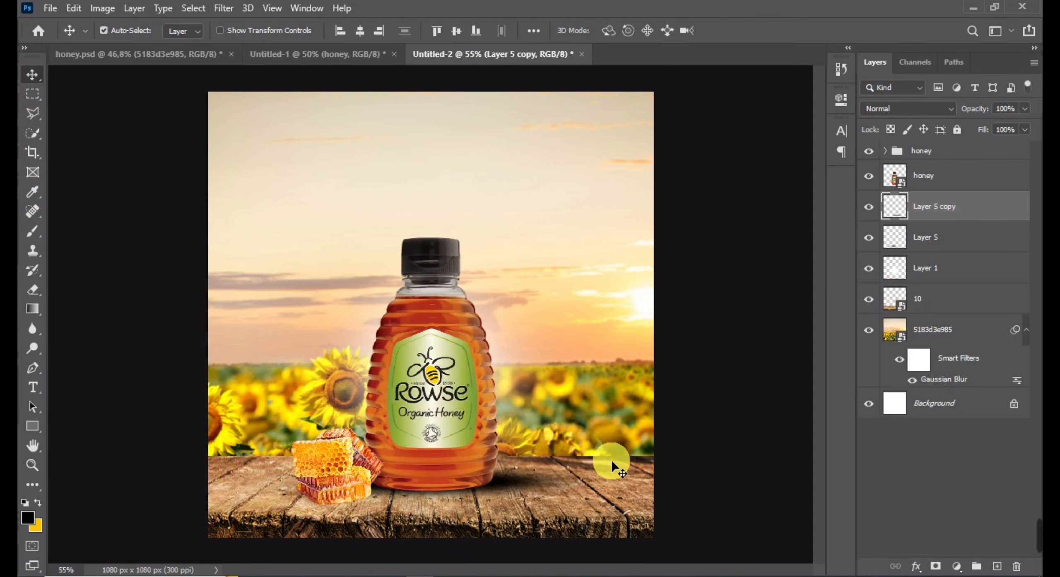
pyautogui.hotkey('ctrl', 't')
pyautogui.moveTo(644, 481); pyautogui.dragTo(535, 481)
pyautogui.scroll(6, 464, 449)
pyautogui.moveTo(497, 526); pyautogui.dragTo(533, 521)
pyautogui.moveTo(633, 513); pyautogui.dragTo(530, 512)
pyautogui.moveTo(535, 507); pyautogui.dragTo(501, 504)
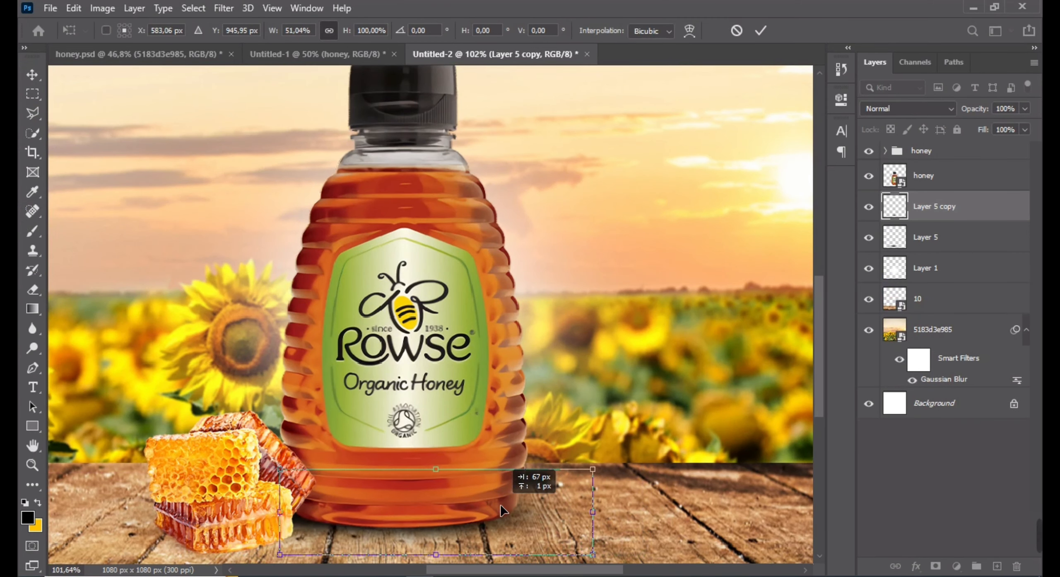
# Flatten the narrowed shadow, fit it against the bottle's bottom edge on the plank, and duplicate that layer once more
pyautogui.moveTo(398, 466); pyautogui.dragTo(401, 500)
pyautogui.moveTo(488, 509); pyautogui.dragTo(505, 524)
pyautogui.press('Return')
pyautogui.hotkey('ctrl', 'j')
pyautogui.scroll(-8, 601, 473)
pyautogui.scroll(2, 489, 395)
# Add a Levels adjustment clipped to the honey bottle layer and lower its white output level to near black
pyautogui.click(925, 176)
pyautogui.click(957, 566)
pyautogui.click(945, 362)
pyautogui.click(713, 350)
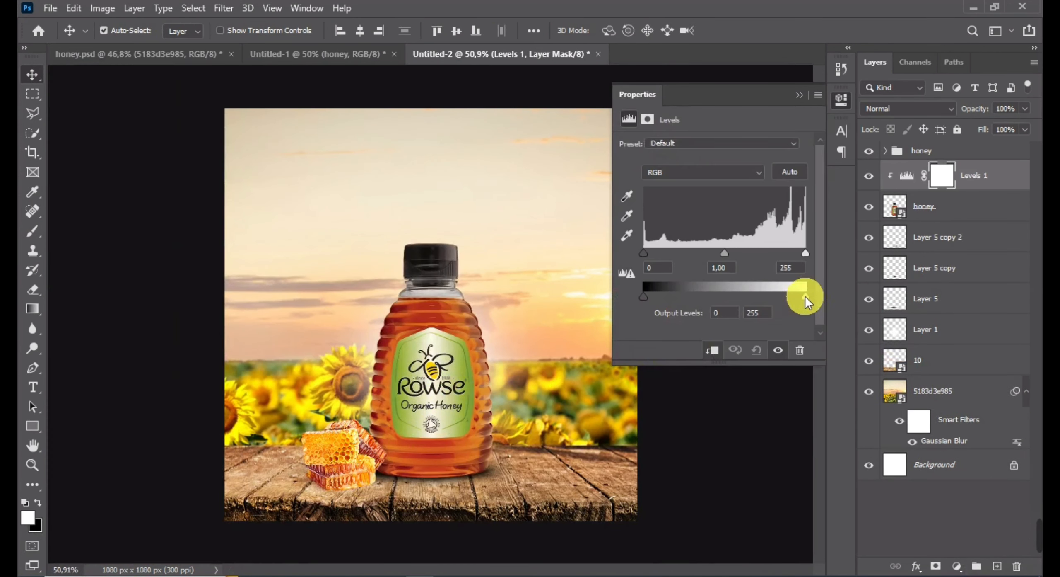
pyautogui.moveTo(806, 296); pyautogui.dragTo(653, 296)
pyautogui.click(813, 87)
# Hide the honeycomb group, invert the Levels 1 mask to black and paint soft white shading along the bottle's bottom
pyautogui.click(869, 150)
pyautogui.hotkey('ctrl', 'i')
pyautogui.press('b')
pyautogui.scroll(-4, 433, 418)
pyautogui.moveTo(433, 419); pyautogui.dragTo(443, 426)
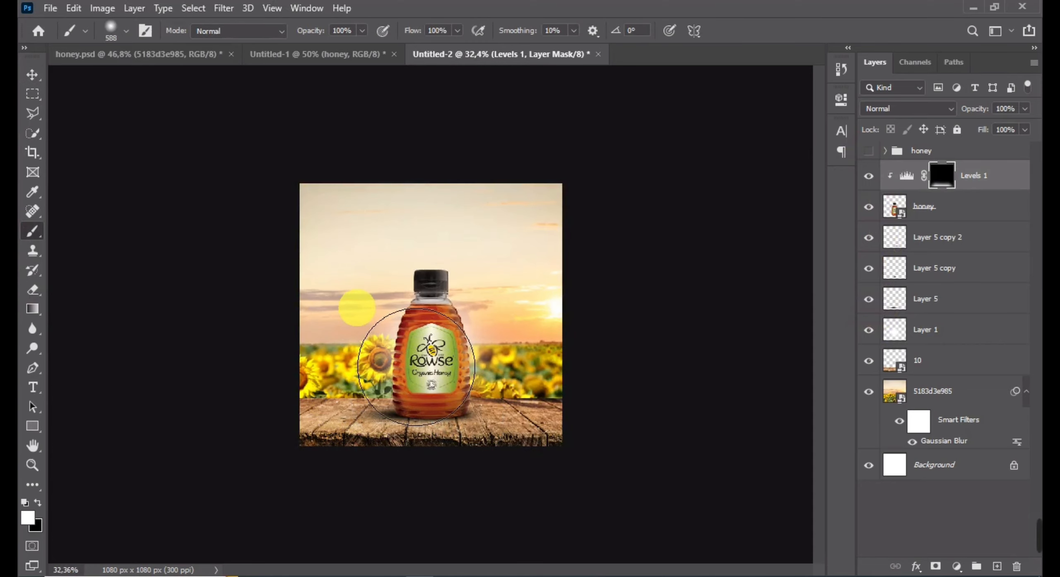
# Paint white on the Levels 1 mask along the bottle's left side with a large soft brush, undoing an unwanted stroke
pyautogui.moveTo(417, 367); pyautogui.dragTo(397, 514)
pyautogui.scroll(4, 582, 476)
pyautogui.hotkey('ctrl', 'z')
pyautogui.scroll(4, 408, 418)
pyautogui.moveTo(334, 247)
pyautogui.mouseDown()
pyautogui.moveTo(324, 246)
pyautogui.moveTo(356, 464)
pyautogui.mouseUp()
pyautogui.moveTo(408, 389); pyautogui.dragTo(391, 389)
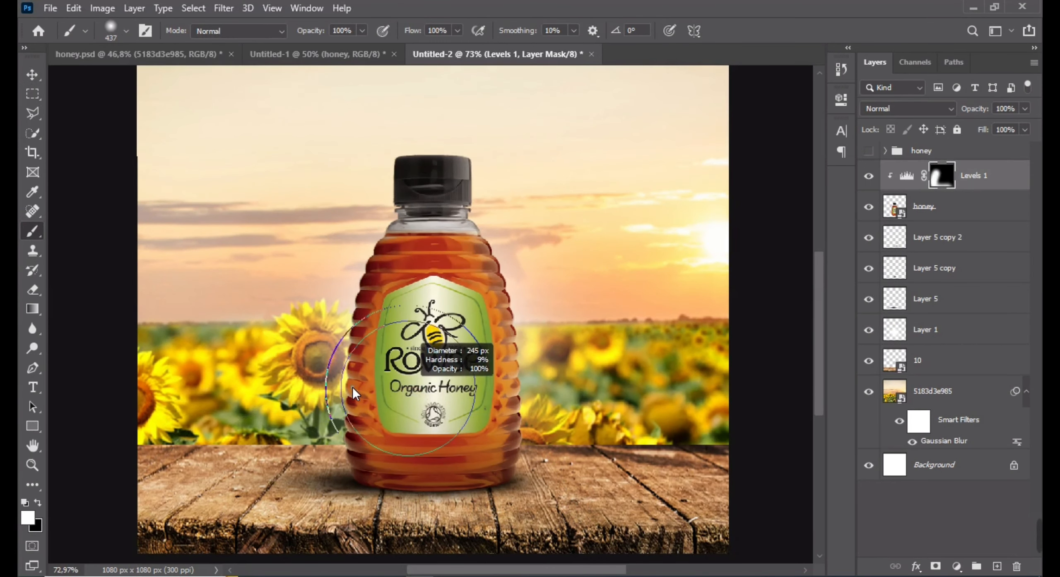
pyautogui.scroll(4, 323, 512)
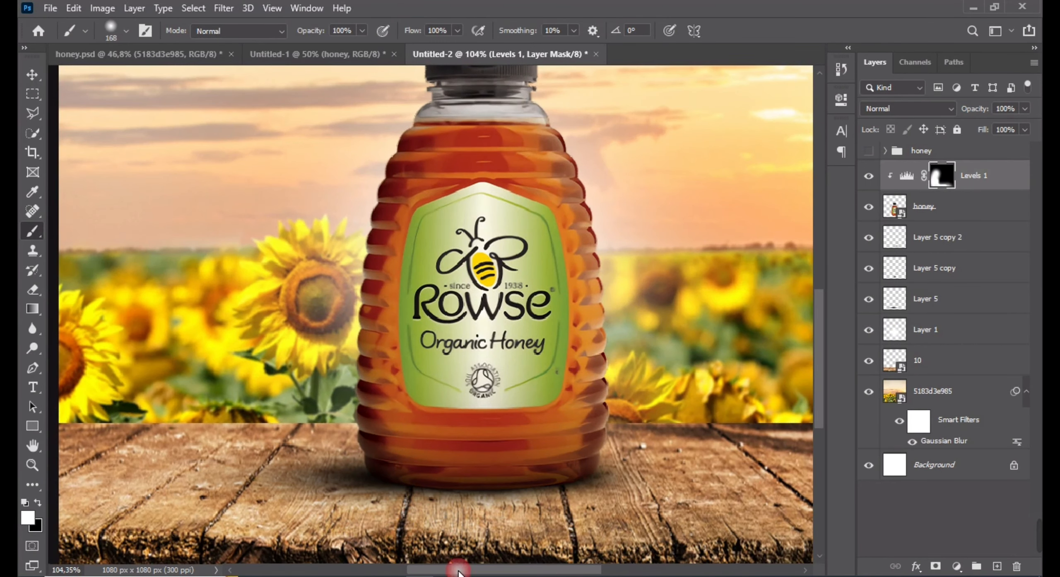
# Make the honeycomb group visible again and expand it to reach its layers
pyautogui.scroll(-5, 450, 379)
pyautogui.press('v')
pyautogui.click(982, 207)
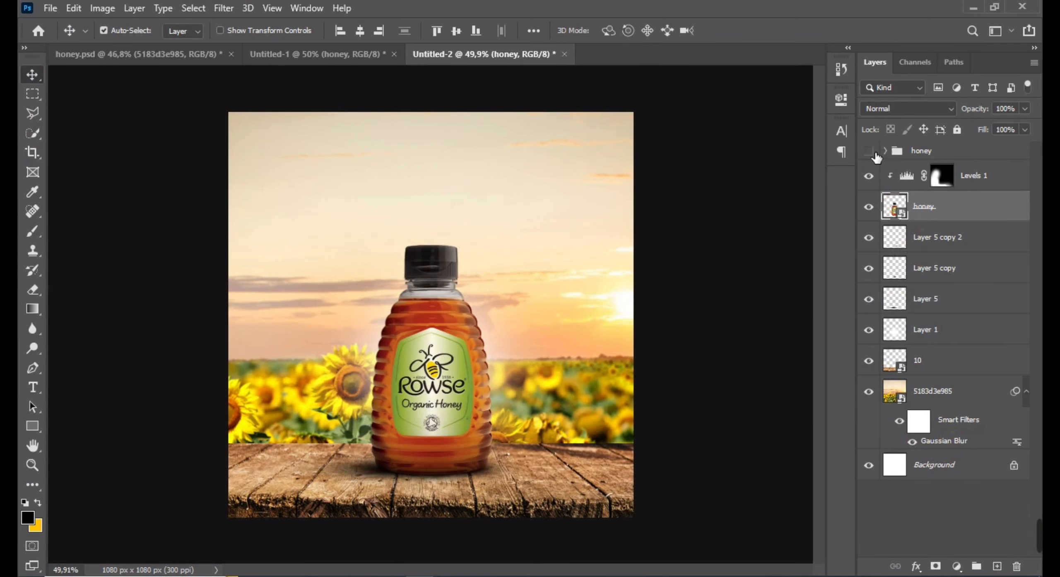
pyautogui.click(869, 151)
pyautogui.click(886, 151)
# Add a Levels adjustment clipped to the honeycomb's Layer 4 and lower its white output level to near black
pyautogui.click(948, 176)
pyautogui.click(957, 566)
pyautogui.click(947, 353)
pyautogui.click(712, 350)
pyautogui.moveTo(802, 295); pyautogui.dragTo(658, 295)
pyautogui.click(788, 95)
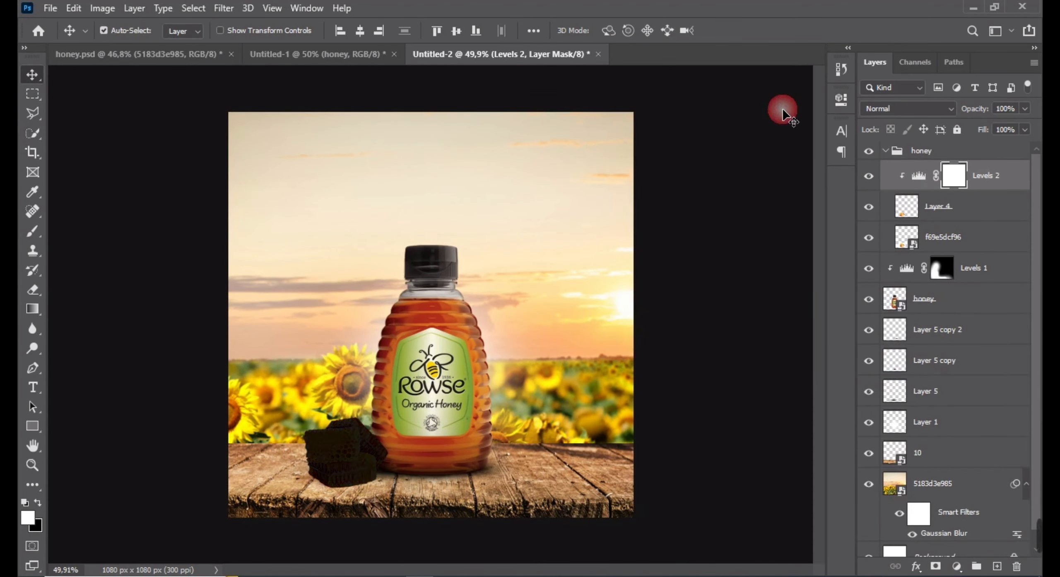
# Invert the Levels 2 mask to black and paint soft white shading along the honeycomb's bottom edge
pyautogui.hotkey('ctrl', 'i')
pyautogui.press('b')
pyautogui.scroll(5, 410, 497)
pyautogui.keyDown('alt'); pyautogui.rightClick(172, 459); pyautogui.keyUp('alt')
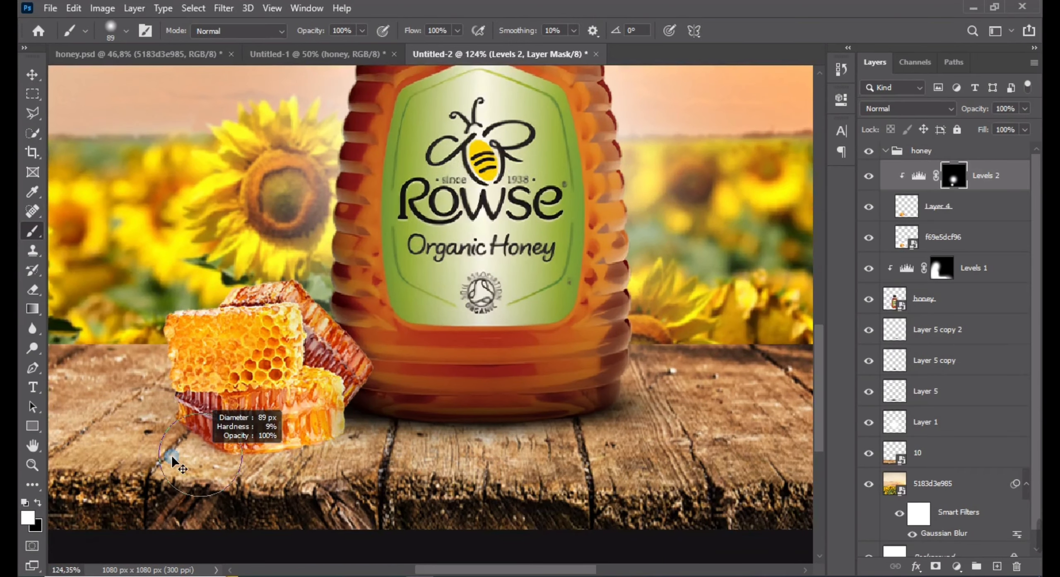
pyautogui.moveTo(172, 472)
pyautogui.mouseDown()
pyautogui.moveTo(308, 525)
pyautogui.moveTo(366, 488)
pyautogui.mouseUp()
pyautogui.keyDown('alt'); pyautogui.rightClick(476, 440); pyautogui.keyUp('alt')
# Extend the honeycomb's shading on the Levels 2 mask along its lower left side with soft brushes of varying size
pyautogui.moveTo(389, 397); pyautogui.dragTo(221, 195)
pyautogui.moveTo(116, 469); pyautogui.dragTo(271, 423)
pyautogui.keyDown('alt'); pyautogui.rightClick(271, 422); pyautogui.keyUp('alt')
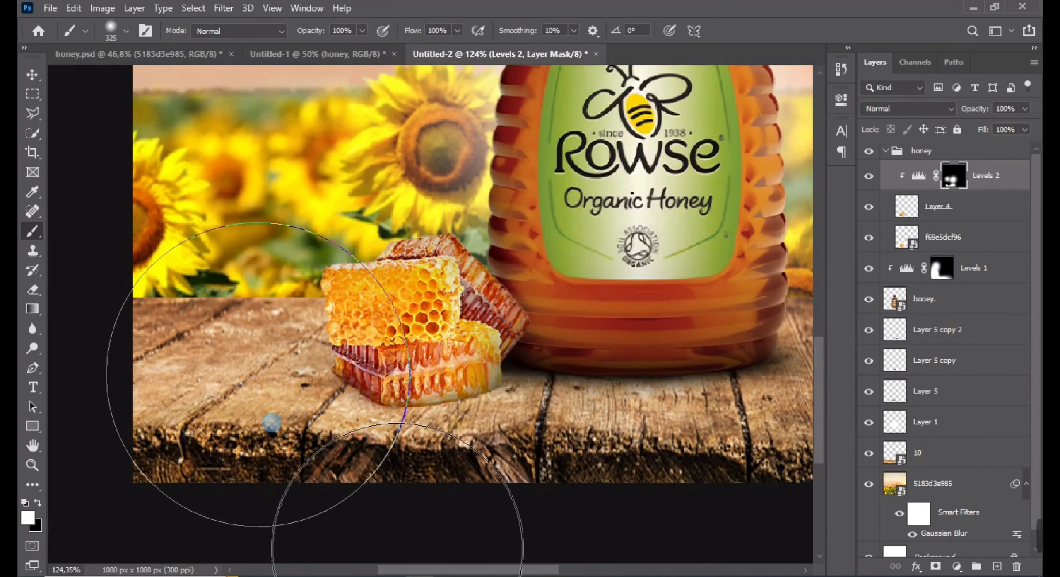
pyautogui.scroll(3, 307, 372)
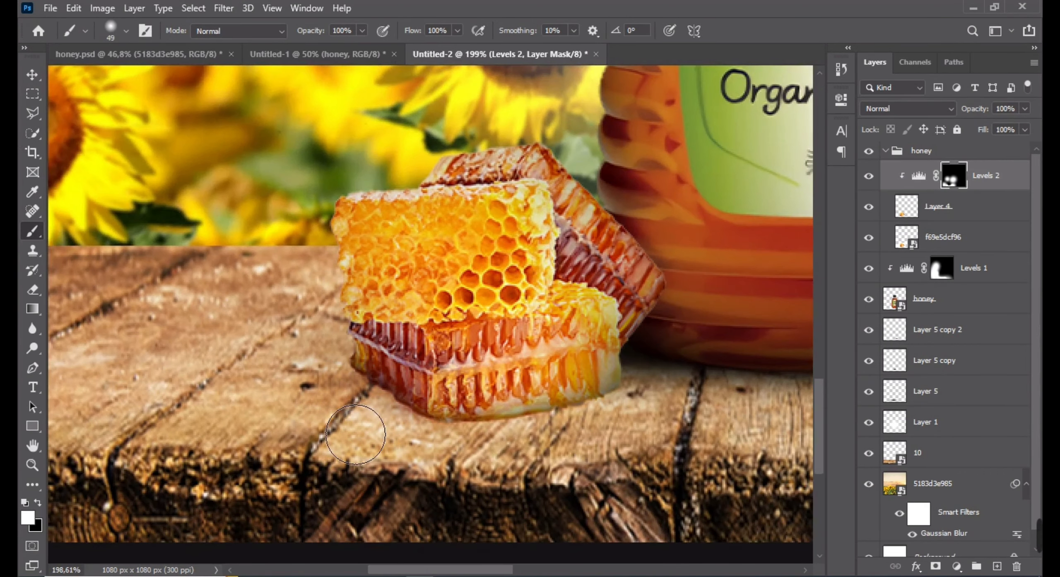
pyautogui.scroll(-5, 556, 257)
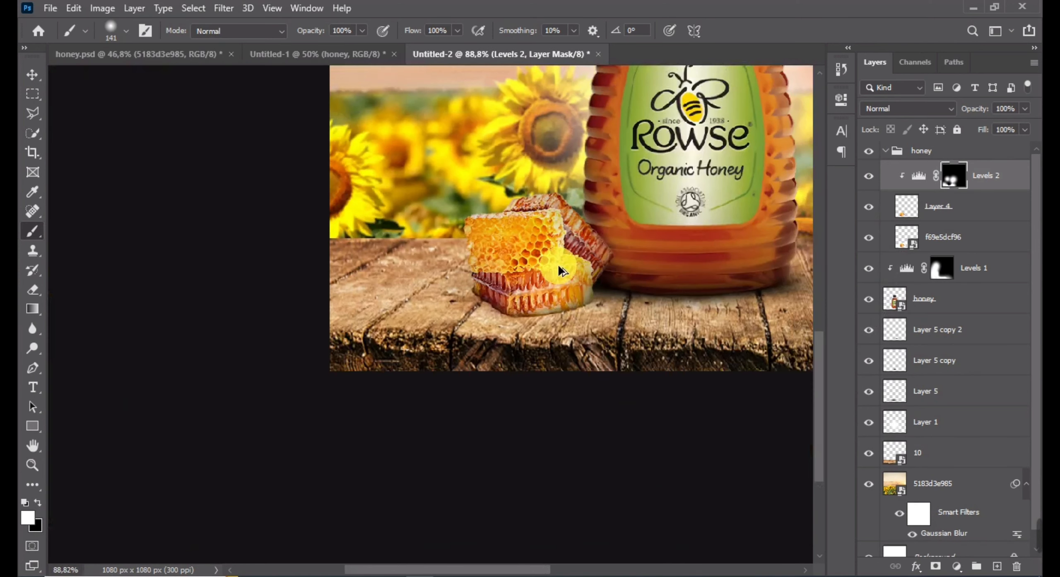
# Select the Levels 1 mask again and paint soft white shading on the lower part of the bottle
pyautogui.hotkey('ctrl', '0')
pyautogui.press('v')
pyautogui.click(406, 431)
pyautogui.click(942, 267)
pyautogui.press('b')
pyautogui.scroll(2, 349, 501)
pyautogui.keyDown('alt'); pyautogui.rightClick(384, 487); pyautogui.keyUp('alt')
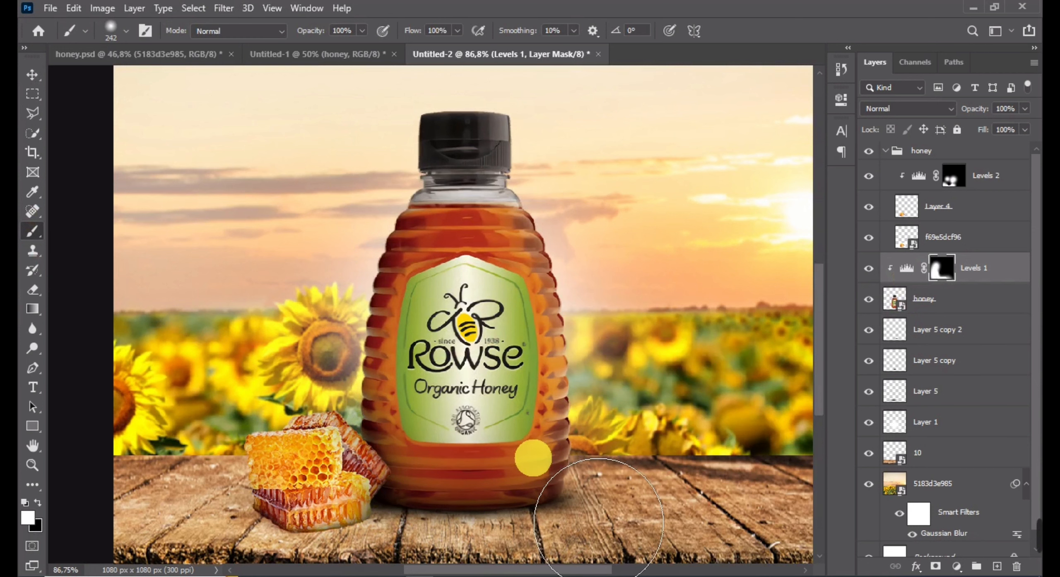
pyautogui.keyDown('alt'); pyautogui.rightClick(371, 493); pyautogui.keyUp('alt')
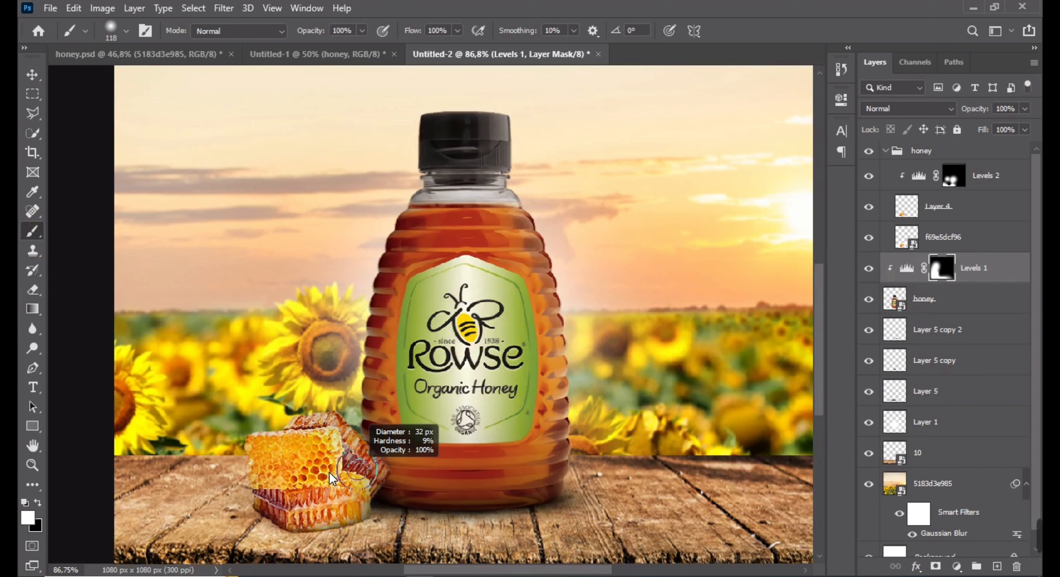
# Refine the bottle's shading beside the honeycomb on the Levels 1 mask with 56 px and 172 px soft brushes
pyautogui.scroll(5, 357, 470)
pyautogui.keyDown('alt'); pyautogui.rightClick(380, 469); pyautogui.keyUp('alt')
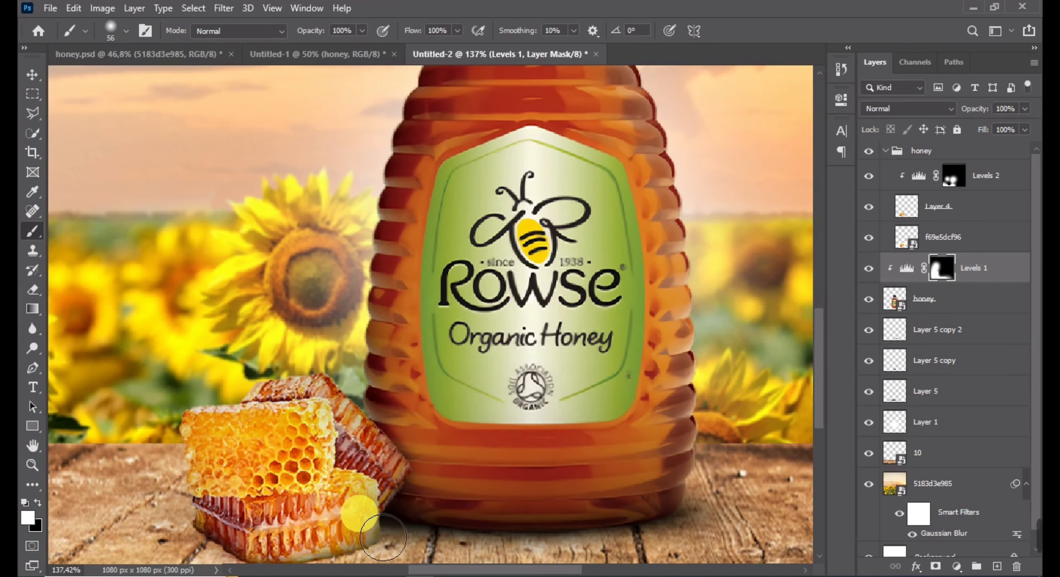
pyautogui.scroll(-6, 383, 537)
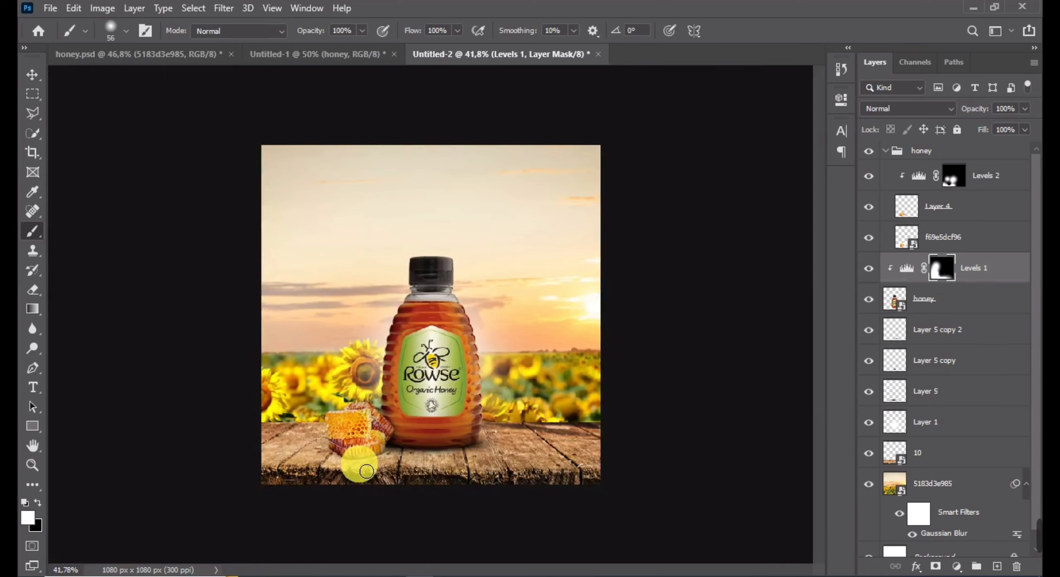
pyautogui.scroll(4, 494, 498)
pyautogui.keyDown('alt'); pyautogui.rightClick(352, 441); pyautogui.keyUp('alt')
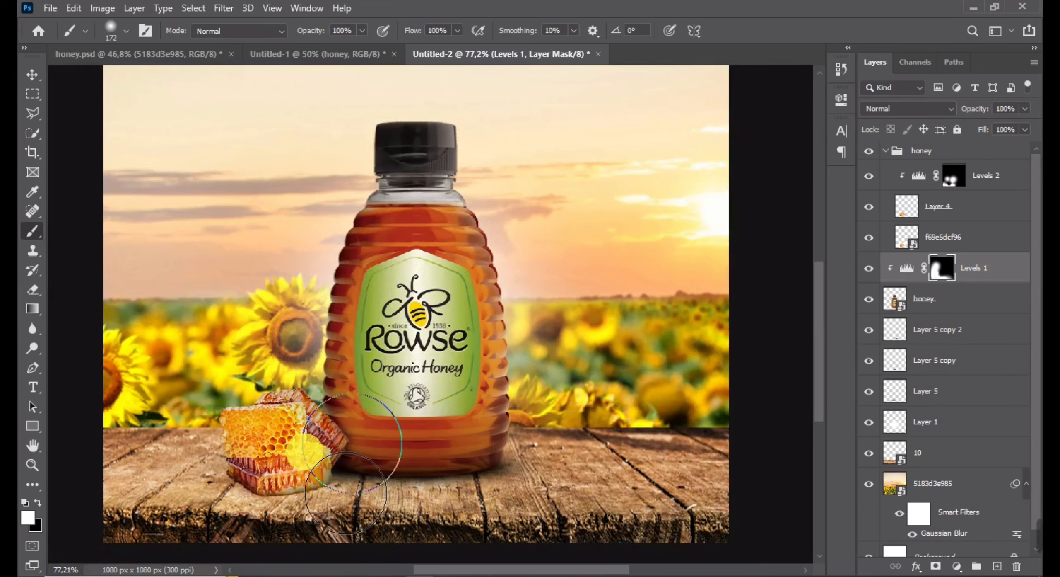
pyautogui.scroll(-2, 446, 393)
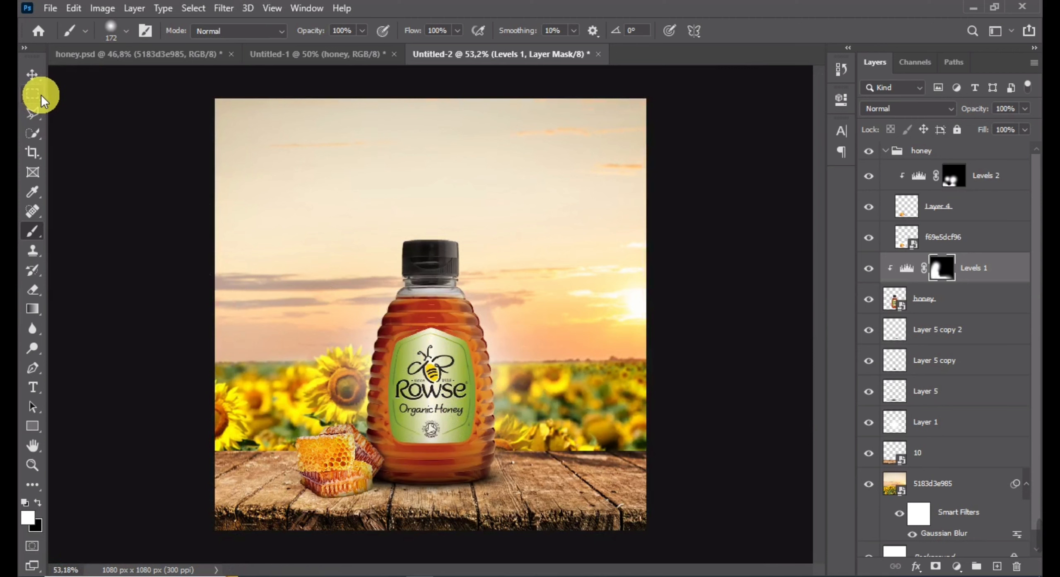
# Add a new layer above Levels 1 and paint one soft black spot near the bottle cap with the 172 px brush
pyautogui.click(34, 78)
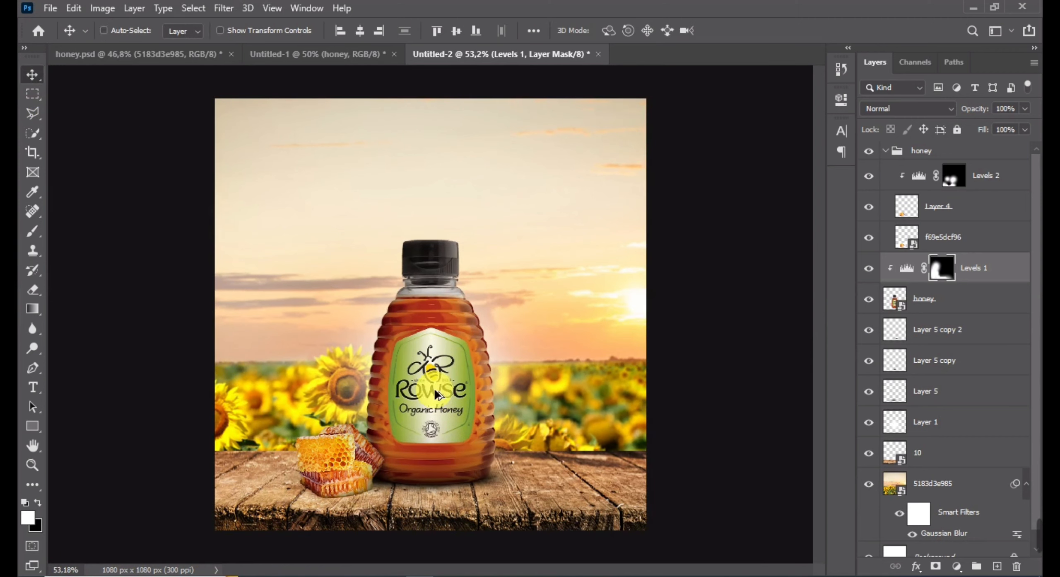
pyautogui.click(349, 483)
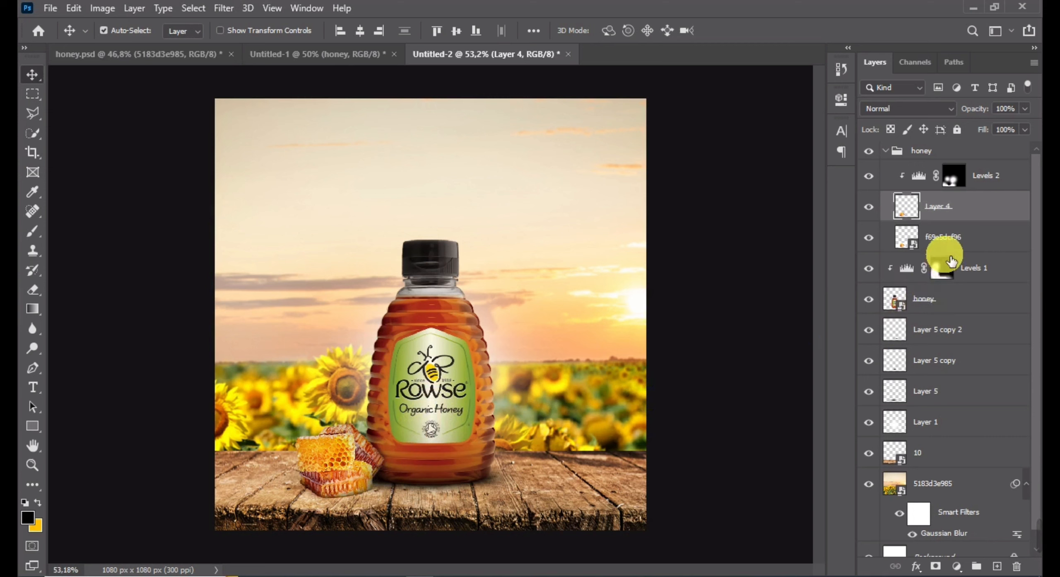
pyautogui.click(984, 276)
pyautogui.click(996, 566)
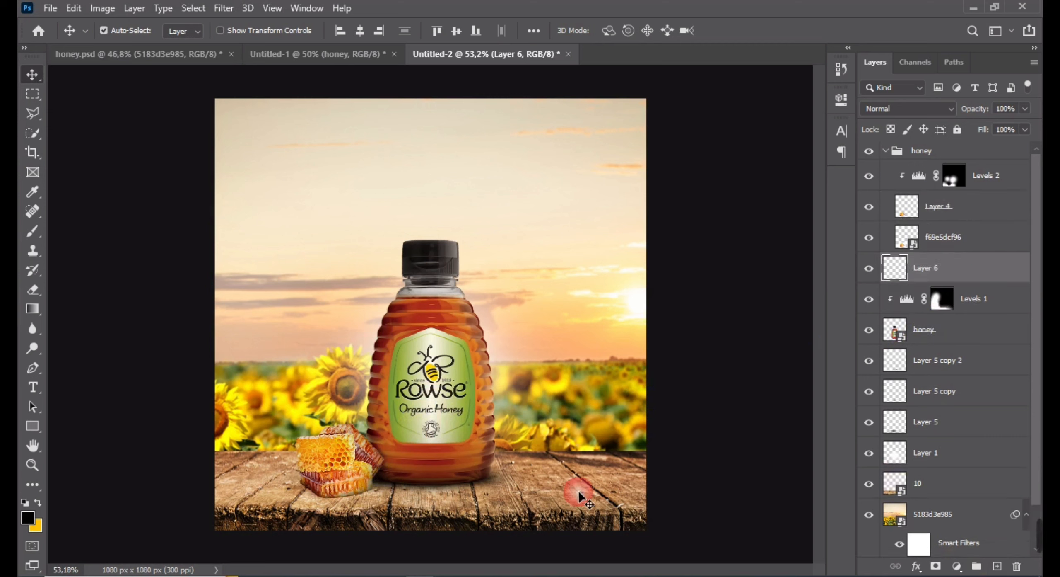
pyautogui.click(36, 244)
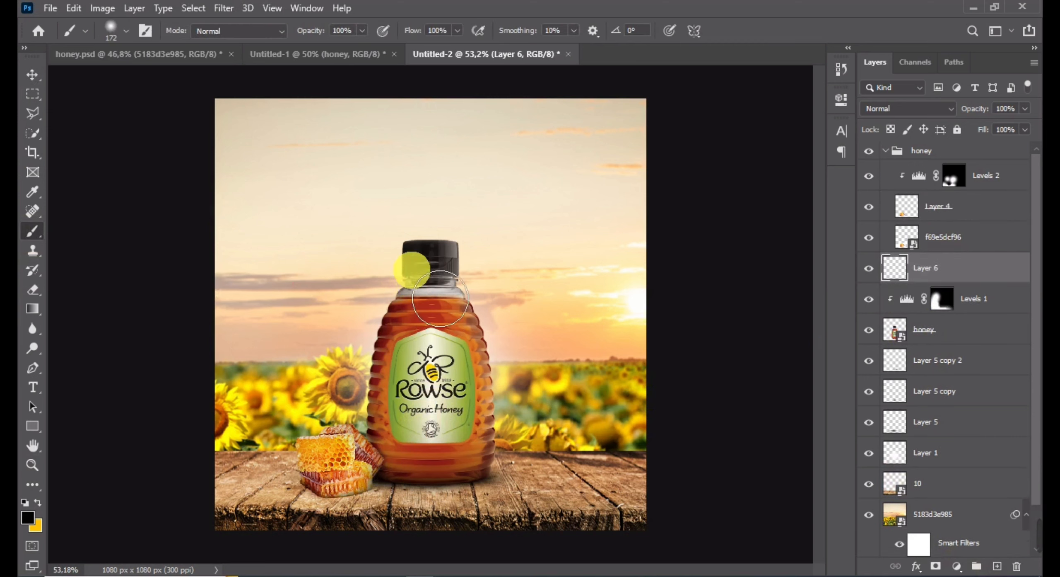
pyautogui.click(376, 234)
# Squash the new black spot into a thin, narrow shadow and move it to the base of the honeycomb
pyautogui.click(32, 81)
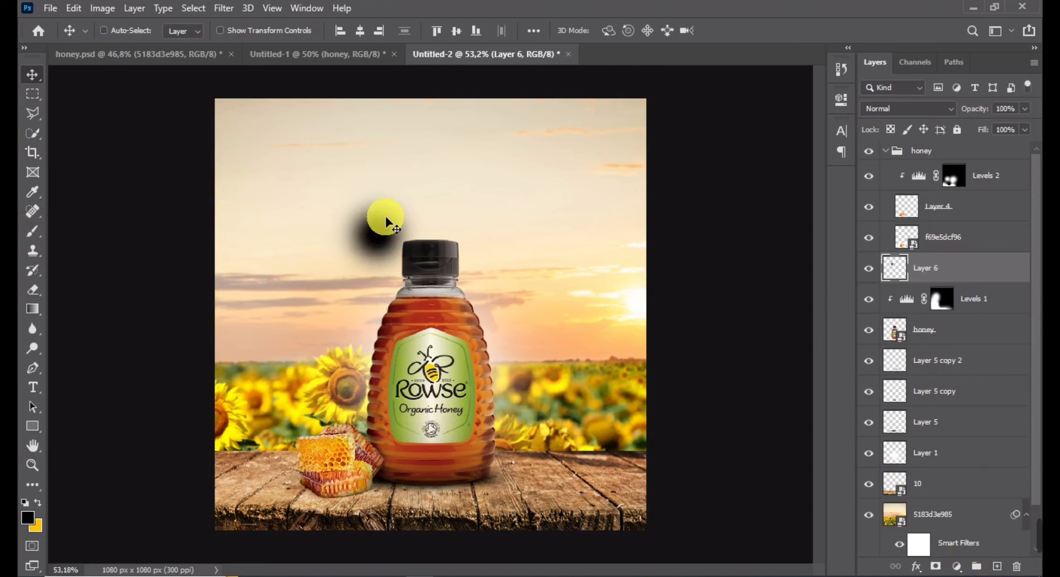
pyautogui.hotkey('ctrl', 't')
pyautogui.moveTo(378, 178); pyautogui.dragTo(378, 271)
pyautogui.moveTo(380, 286); pyautogui.dragTo(316, 501)
pyautogui.scroll(9, 310, 514)
pyautogui.moveTo(452, 448); pyautogui.dragTo(387, 459)
# Rotate the thin shadow by about 28° and fit it beneath the honeycomb's lower left edge
pyautogui.moveTo(209, 472); pyautogui.dragTo(229, 405)
pyautogui.moveTo(298, 439); pyautogui.dragTo(277, 400)
pyautogui.moveTo(346, 470)
pyautogui.mouseDown()
pyautogui.moveTo(366, 500)
pyautogui.moveTo(337, 466)
pyautogui.mouseUp()
pyautogui.moveTo(343, 464); pyautogui.dragTo(352, 475)
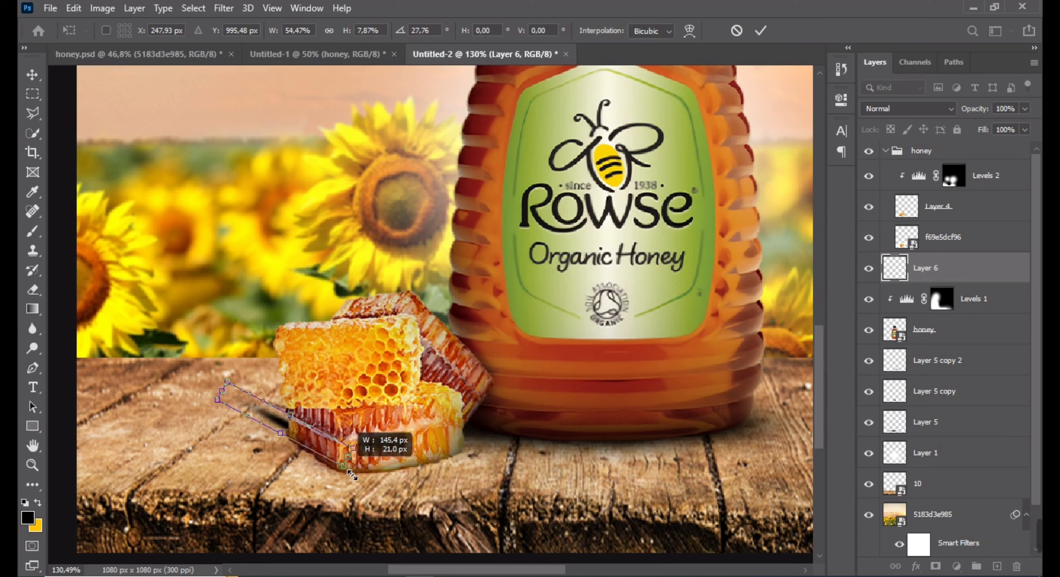
pyautogui.moveTo(302, 440); pyautogui.dragTo(403, 512)
pyautogui.press('Return')
# Copy the thin shadow, rotate the copy and place it along the honeycomb's lower right edge
pyautogui.hotkey('ctrl', 't')
pyautogui.moveTo(496, 500); pyautogui.dragTo(467, 426)
pyautogui.moveTo(381, 483); pyautogui.dragTo(504, 485)
pyautogui.press('Return')
# Add more soft shadow layers beneath the honeycomb, stretching the broad one to about 174% width and rotating it -5.6°
pyautogui.hotkey('ctrl', 't')
pyautogui.press('Return')
pyautogui.scroll(-3, 449, 471)
pyautogui.scroll(5, 415, 475)
pyautogui.keyDown('ctrl'); pyautogui.click(427, 468); pyautogui.keyUp('ctrl')
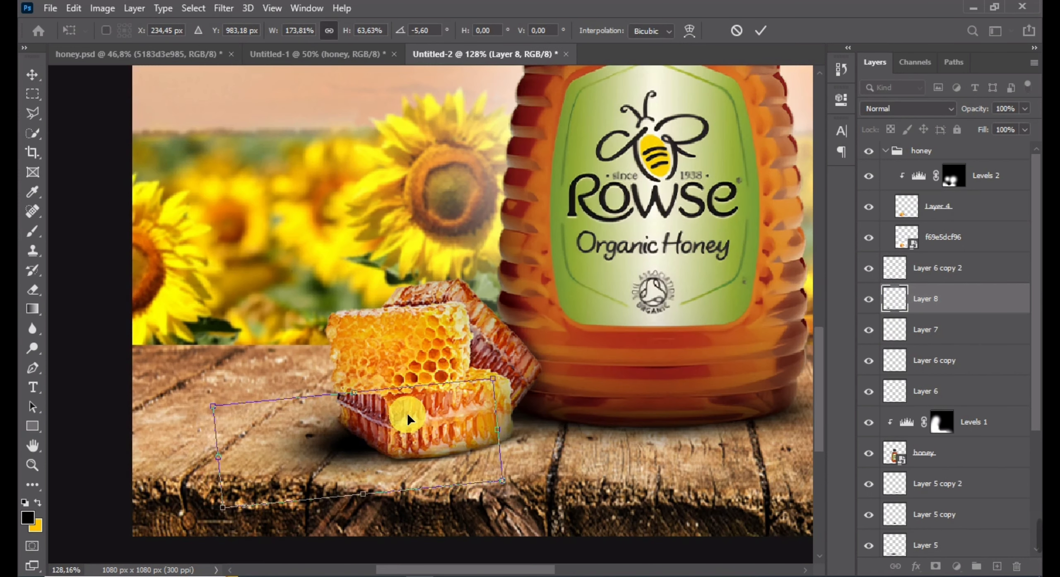
pyautogui.press('Return')
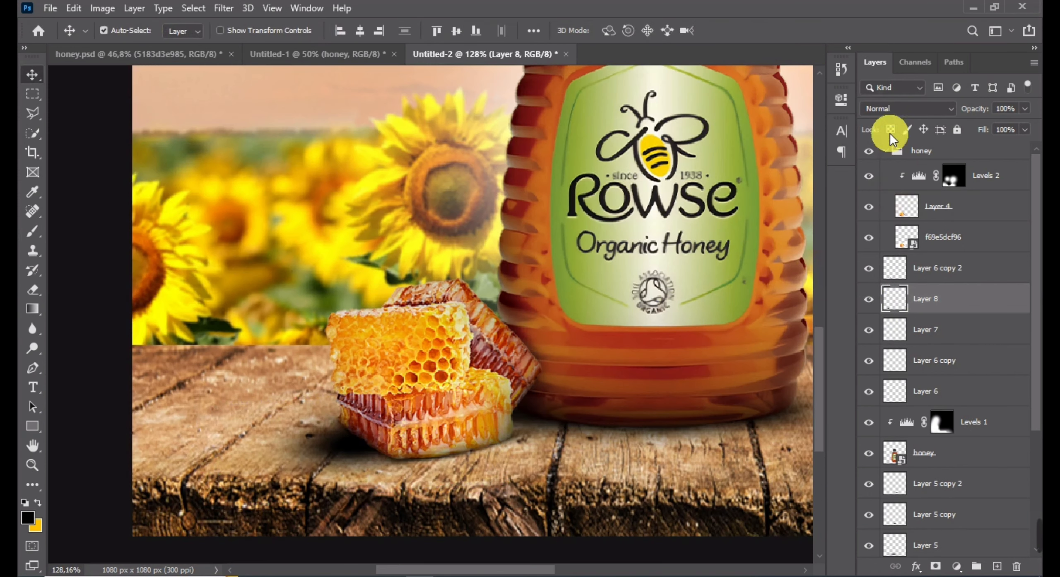
# Set the broad honeycomb shadow on Layer 8 to Multiply, then enlarge it slightly and rotate it on the plank
pyautogui.click(894, 110)
pyautogui.click(885, 166)
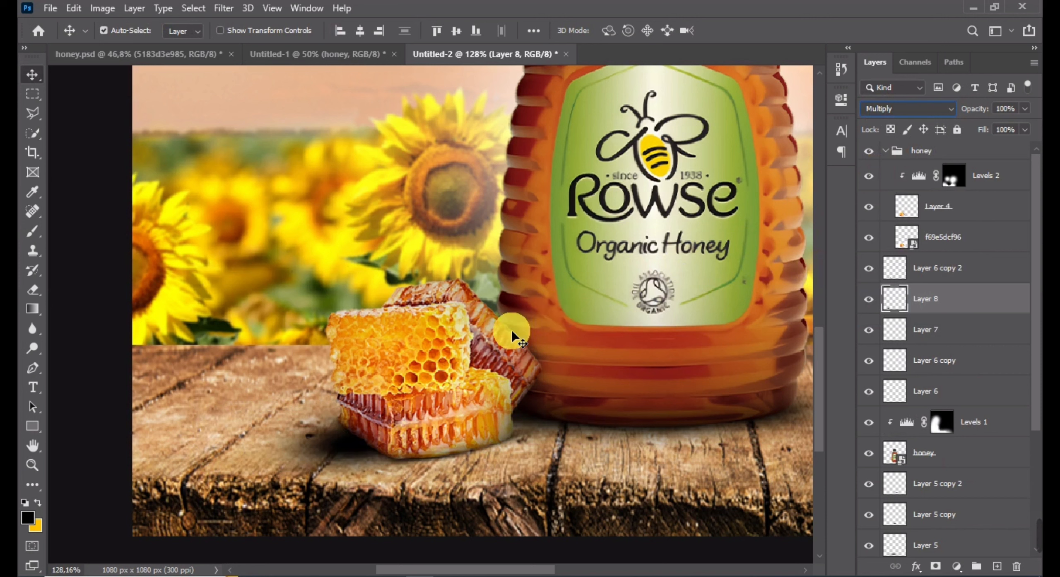
pyautogui.hotkey('ctrl', 't')
pyautogui.moveTo(218, 443); pyautogui.dragTo(201, 443)
pyautogui.moveTo(350, 495); pyautogui.dragTo(350, 509)
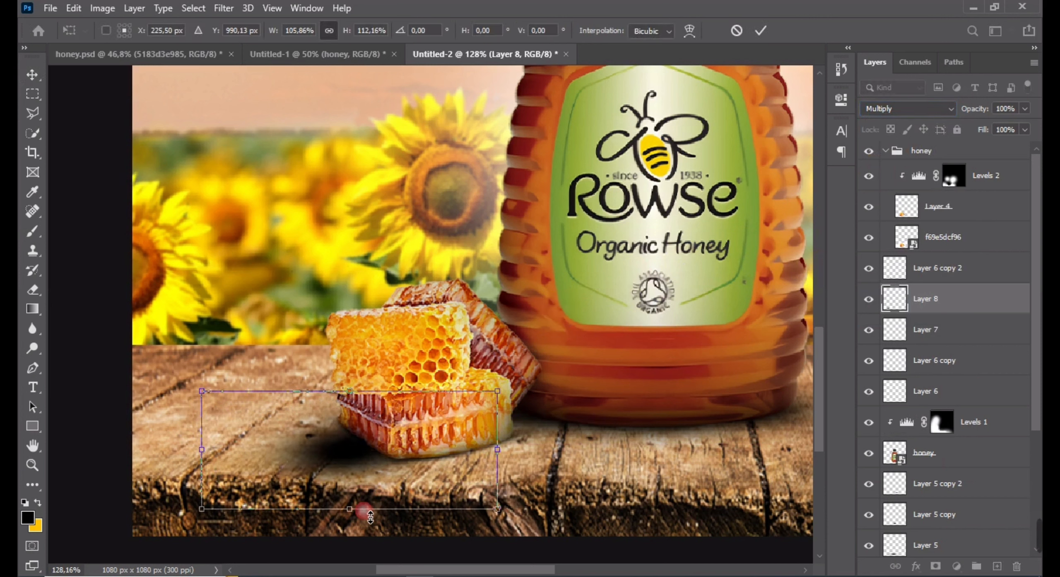
pyautogui.moveTo(574, 443); pyautogui.dragTo(588, 470)
pyautogui.moveTo(463, 448); pyautogui.dragTo(465, 443)
pyautogui.press('Return')
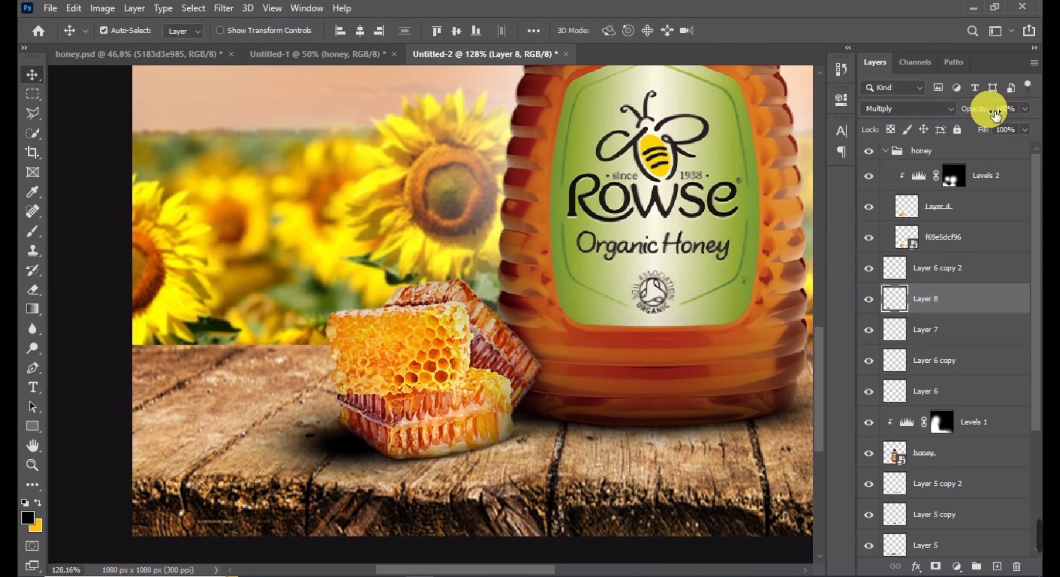
# Lower the opacity of the broad honeycomb shadow on Layer 8 to 58%
pyautogui.moveTo(964, 120); pyautogui.dragTo(957, 121)
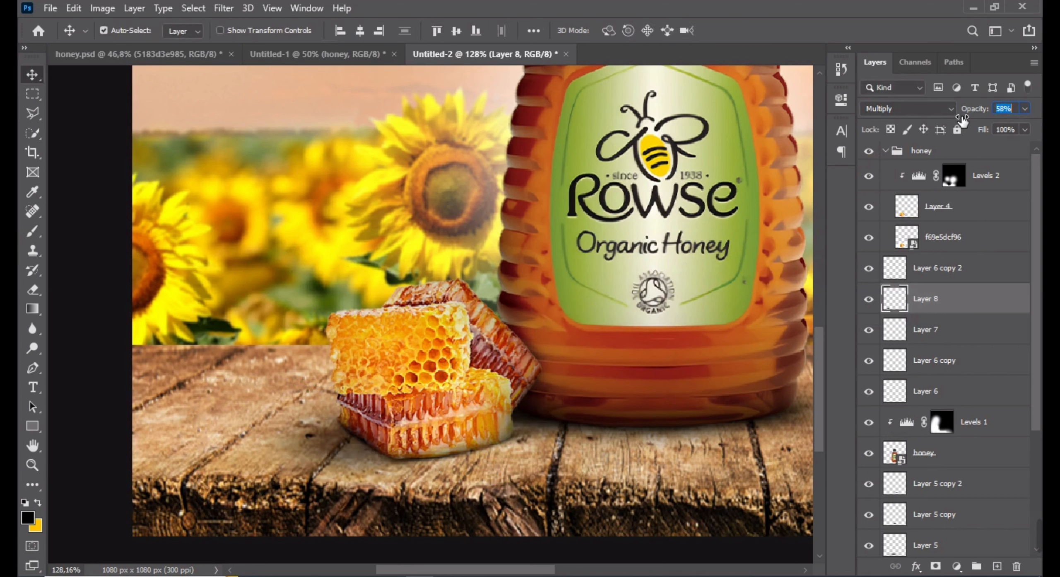
pyautogui.scroll(-5, 477, 313)
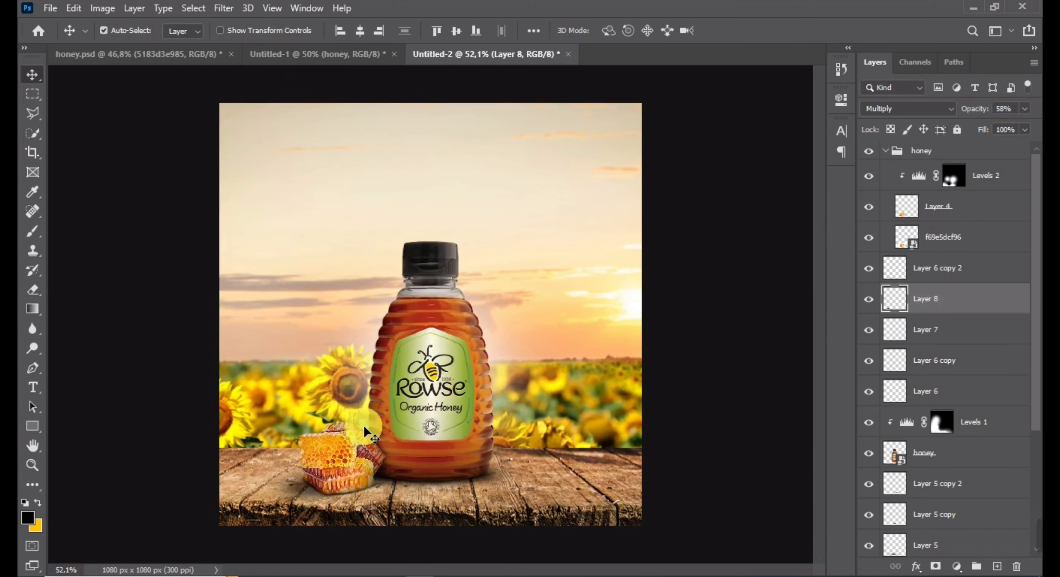
pyautogui.scroll(-1, 365, 430)
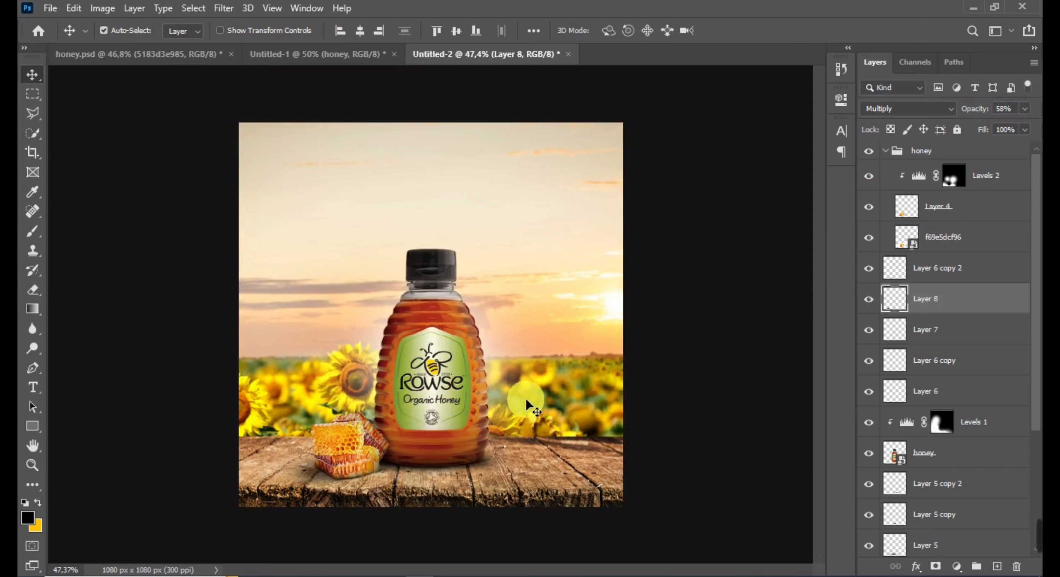
pyautogui.scroll(1, 508, 410)
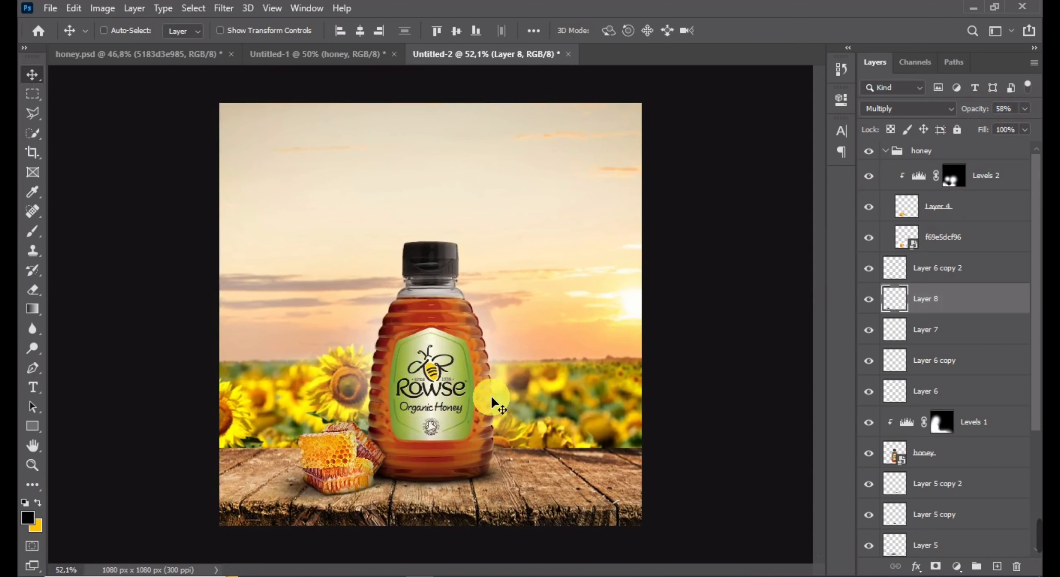
# Select the Levels 2 mask and darken the bottom of the honeycomb with a large soft white brush
pyautogui.click(385, 443)
pyautogui.click(954, 175)
pyautogui.click(39, 235)
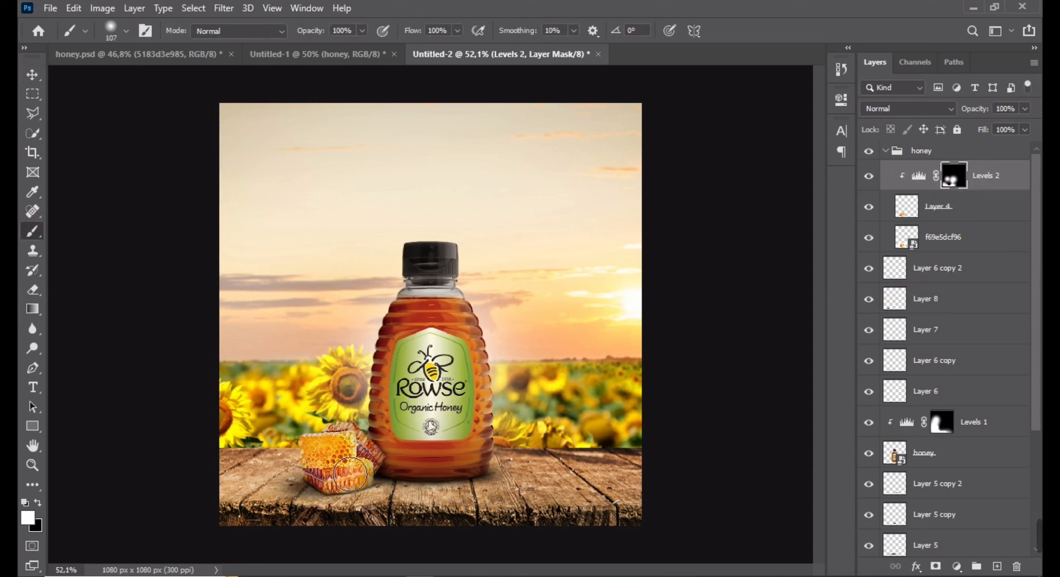
pyautogui.moveTo(400, 509); pyautogui.dragTo(412, 509)
pyautogui.click(367, 531)
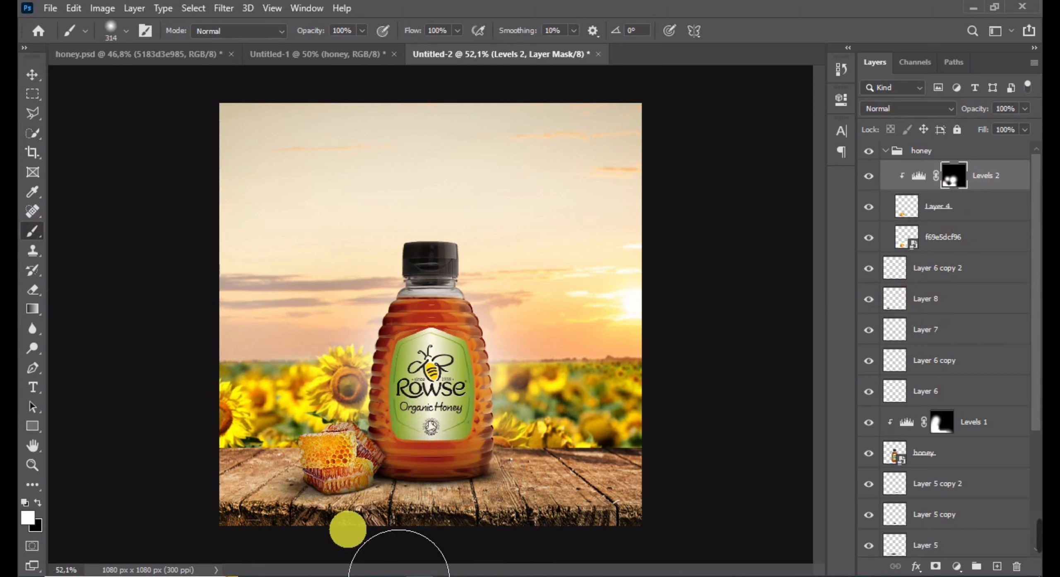
# Paint more white along the honeycomb's lower edge on the Levels 2 mask with the soft brush
pyautogui.scroll(5, 309, 485)
pyautogui.moveTo(323, 487); pyautogui.dragTo(292, 510)
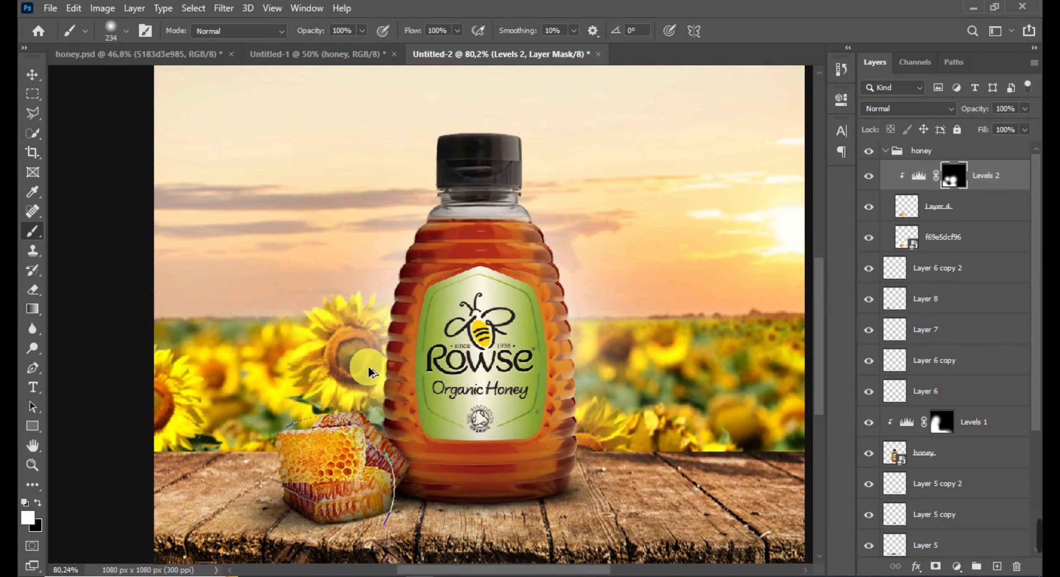
pyautogui.scroll(3, 368, 370)
pyautogui.scroll(-5, 327, 388)
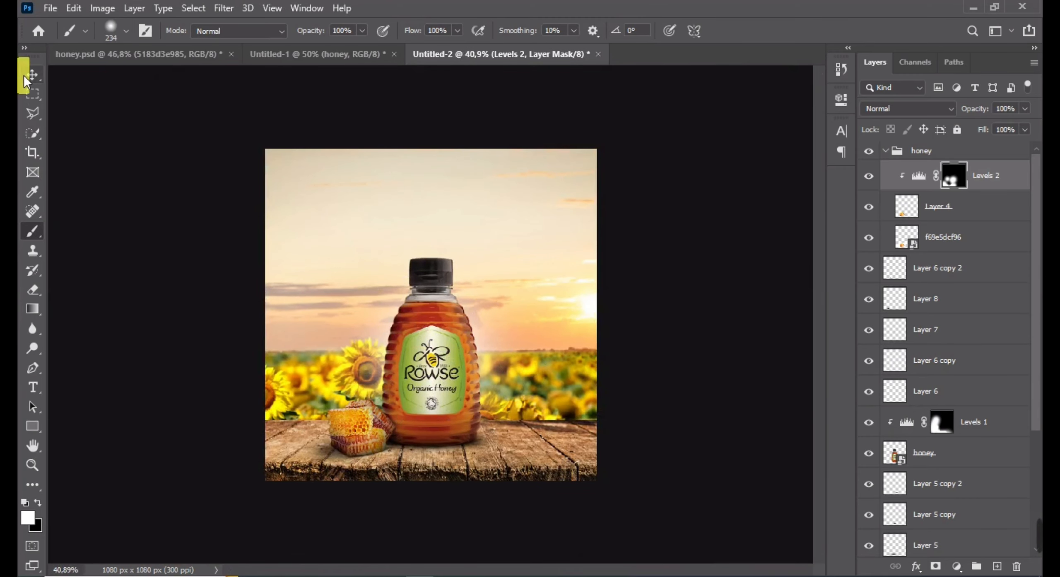
# Copy the front sunflower from Untitled-1 into Untitled-2 and place its layer above the honey group
pyautogui.click(26, 78)
pyautogui.click(296, 53)
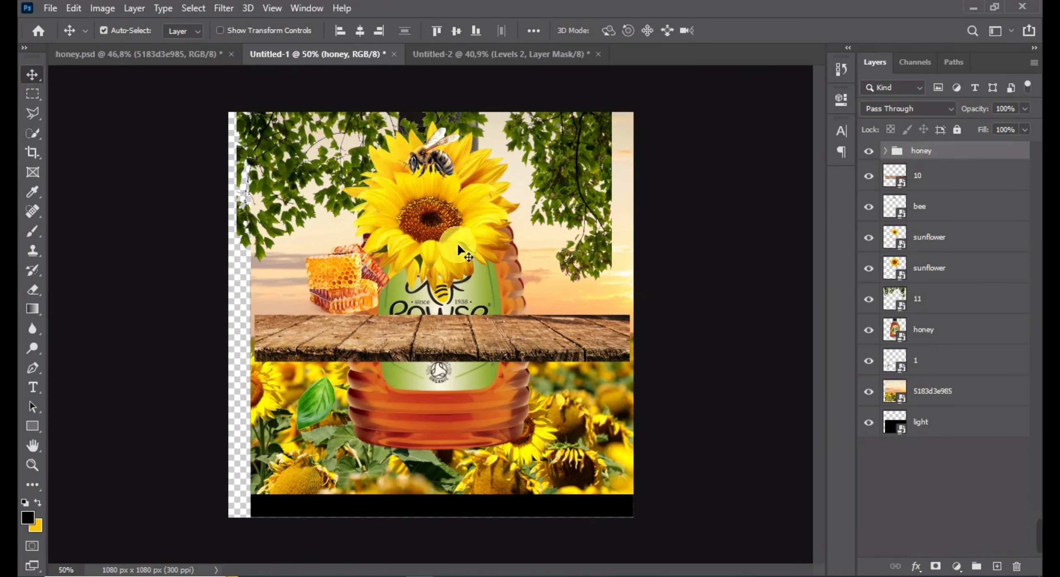
pyautogui.moveTo(458, 248); pyautogui.dragTo(470, 281)
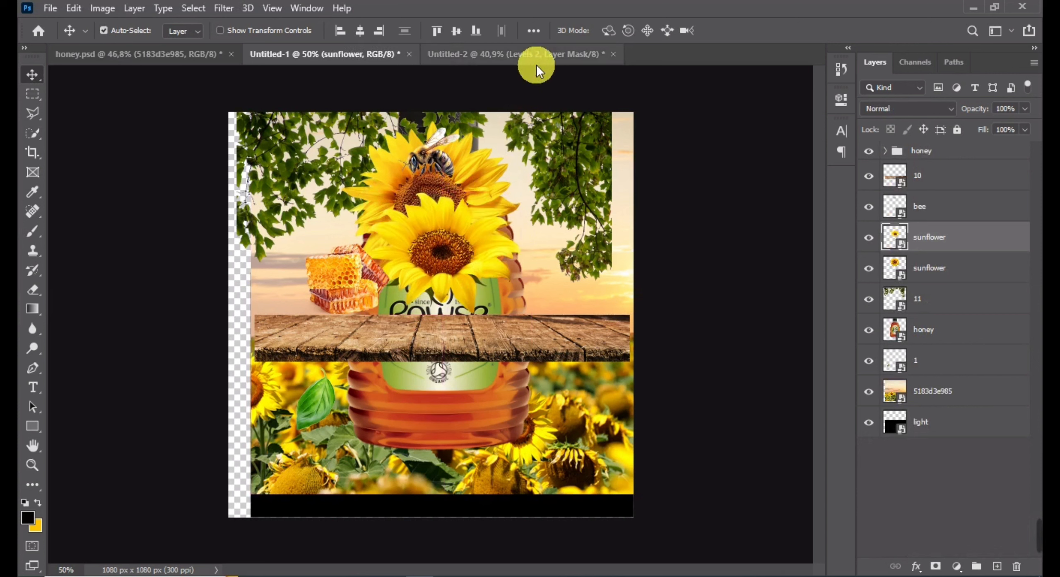
pyautogui.moveTo(537, 65); pyautogui.dragTo(466, 355)
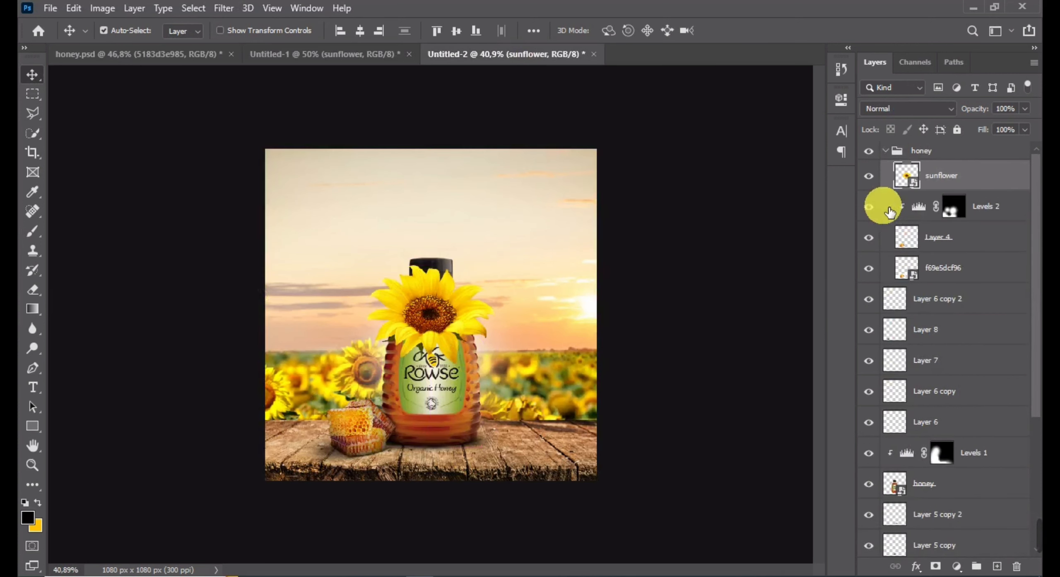
pyautogui.moveTo(956, 180); pyautogui.dragTo(955, 154)
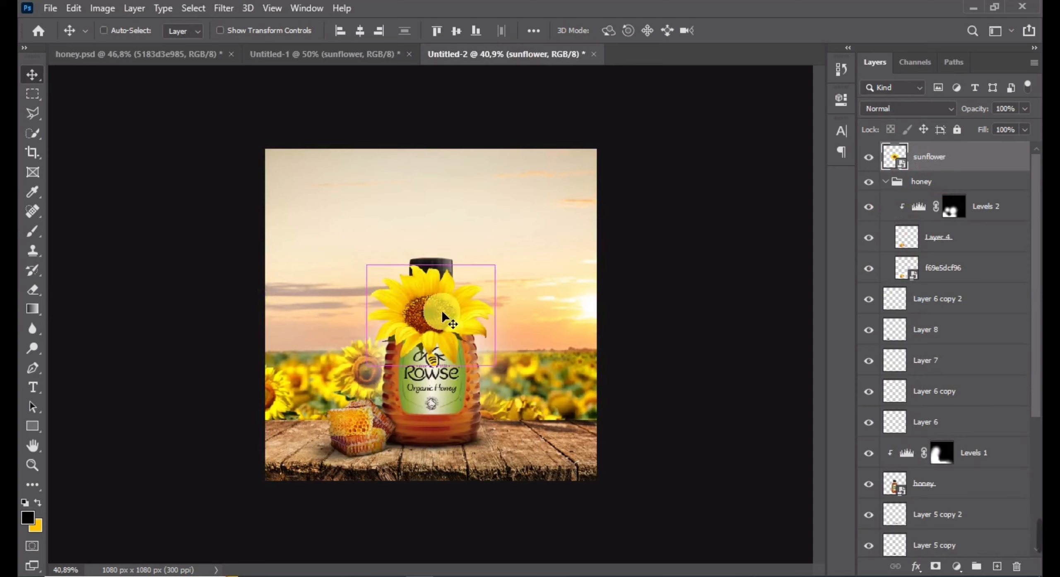
# Enlarge the sunflower, flip it horizontally and place it partly cropped in the scene's lower-right corner
pyautogui.hotkey('ctrl', 't')
pyautogui.moveTo(431, 366); pyautogui.dragTo(431, 440)
pyautogui.rightClick(421, 378)
pyautogui.click(497, 360)
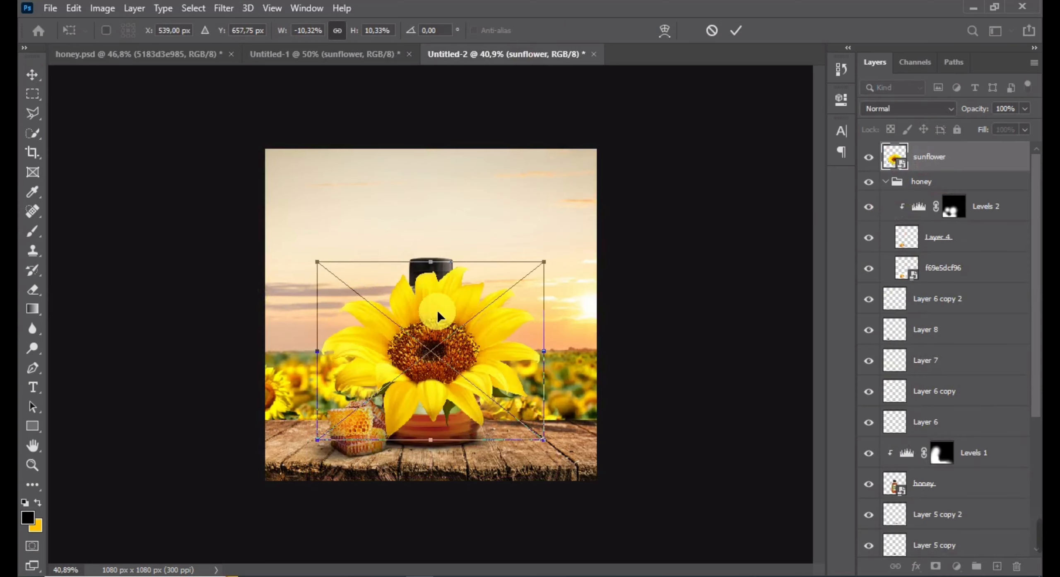
pyautogui.moveTo(447, 323); pyautogui.dragTo(594, 467)
pyautogui.moveTo(622, 341); pyautogui.dragTo(584, 330)
pyautogui.moveTo(551, 463); pyautogui.dragTo(556, 457)
pyautogui.press('Return')
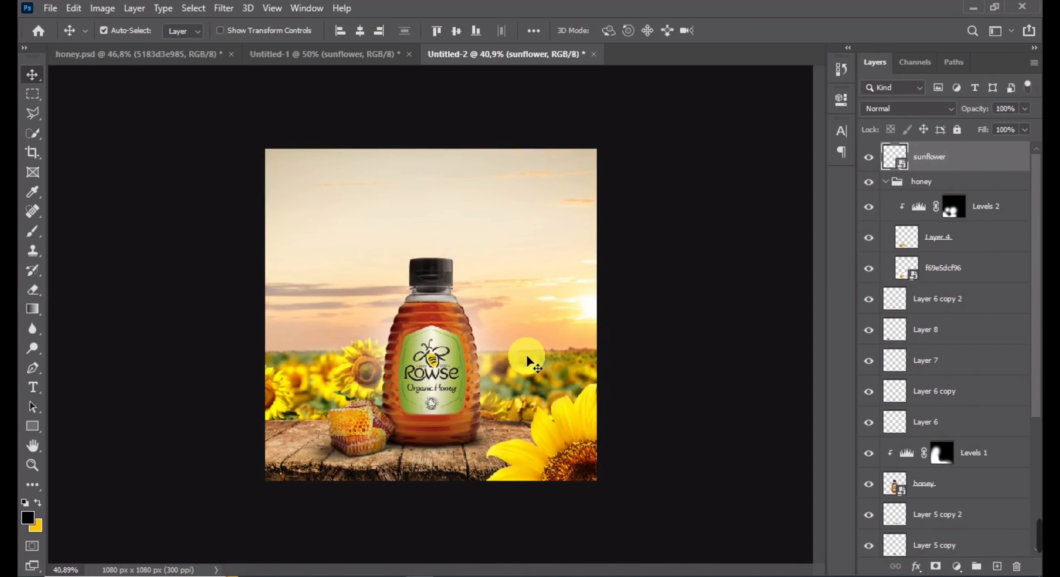
# Copy the other sunflower, the one behind the bee, from Untitled-1 into Untitled-2
pyautogui.click(325, 58)
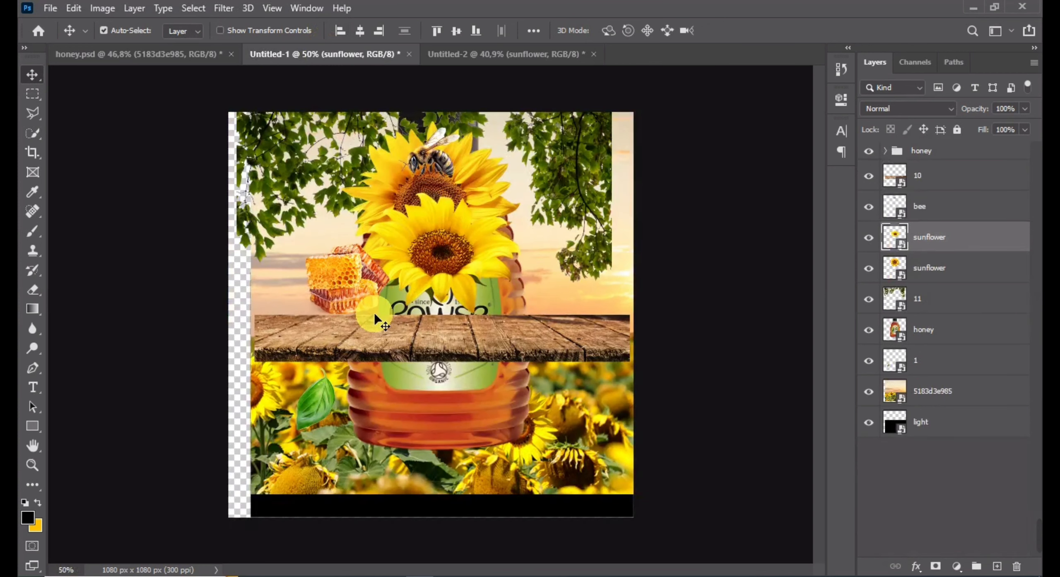
pyautogui.moveTo(396, 183); pyautogui.dragTo(376, 179)
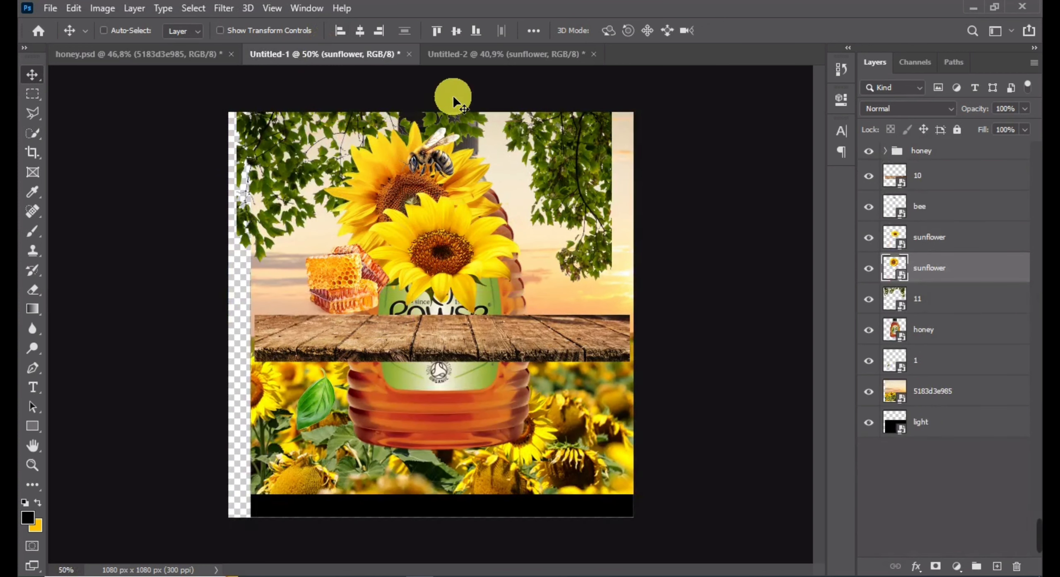
pyautogui.click(462, 54)
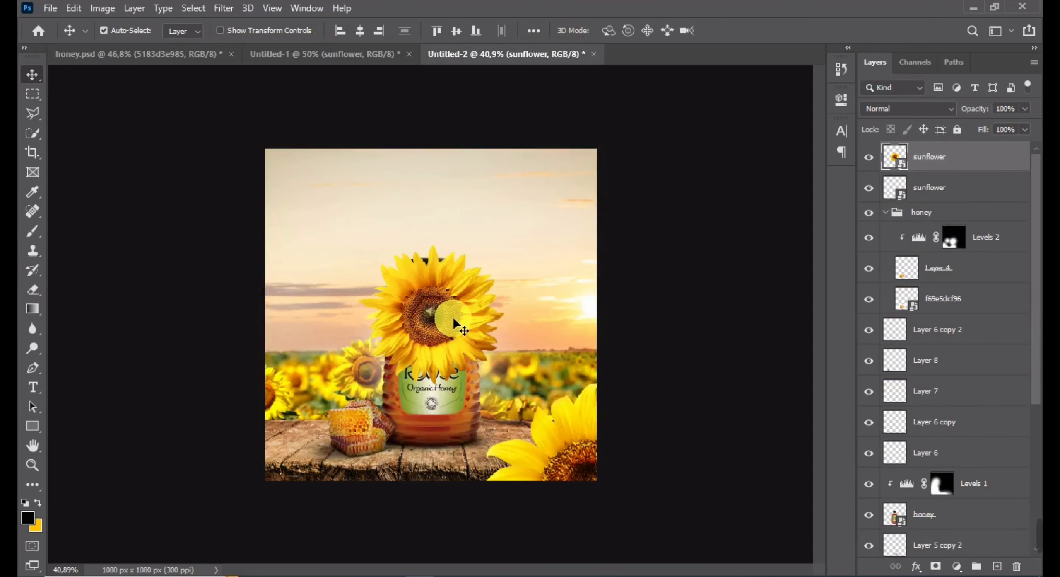
# Place the second sunflower in the scene's lower-left corner, partly cropped, scaled to 3.33% and rotated to -8.02°
pyautogui.hotkey('ctrl', 't')
pyautogui.moveTo(441, 385); pyautogui.dragTo(319, 482)
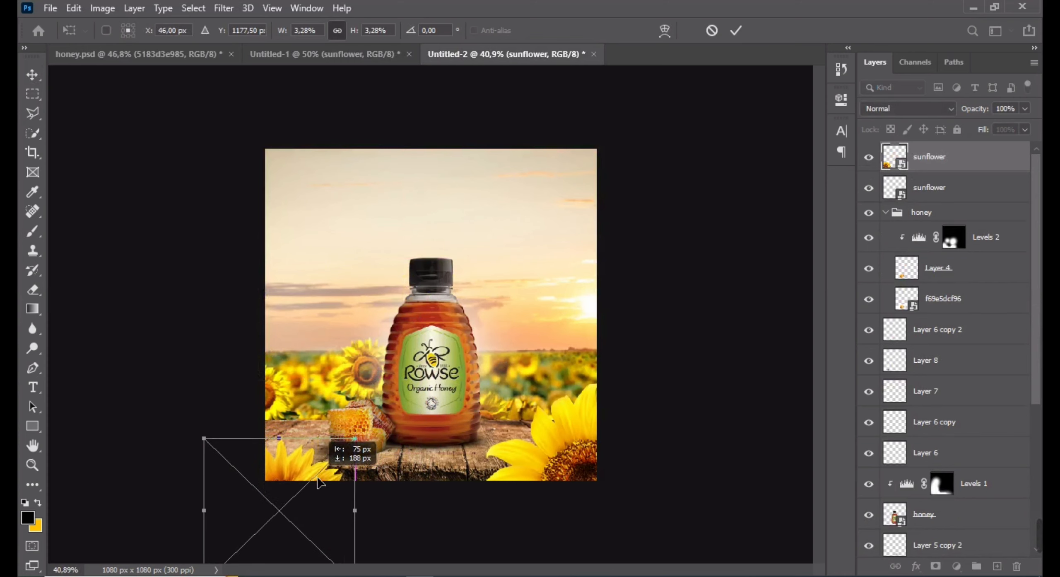
pyautogui.moveTo(417, 471); pyautogui.dragTo(414, 483)
pyautogui.moveTo(300, 491); pyautogui.dragTo(292, 472)
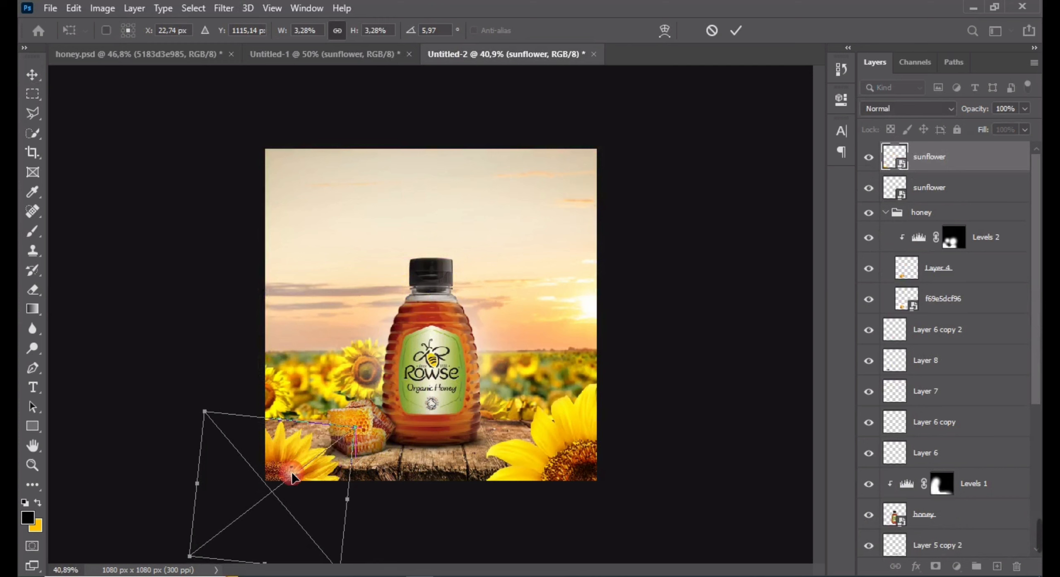
pyautogui.press('Return')
pyautogui.hotkey('ctrl', 't')
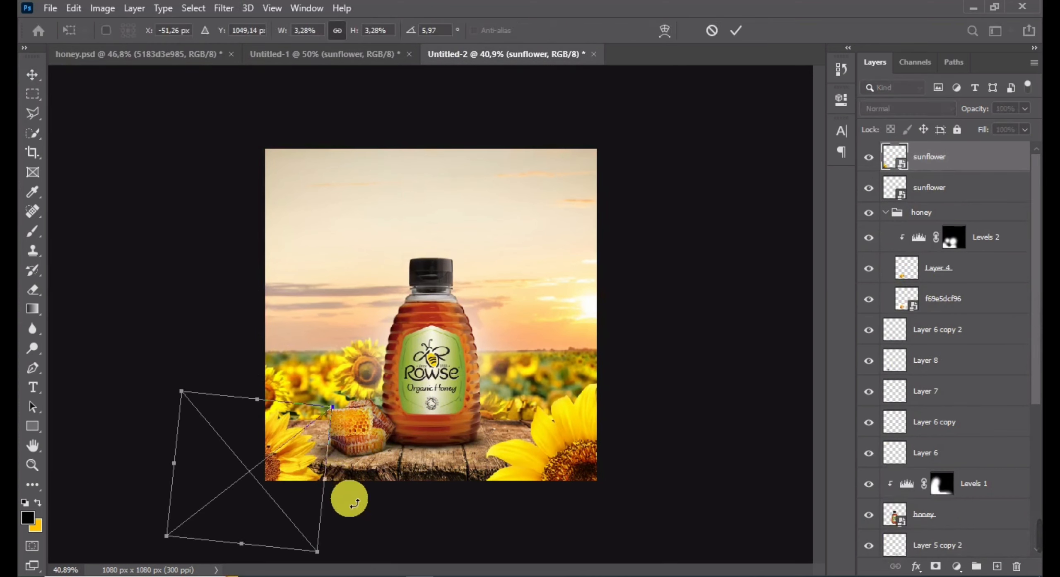
pyautogui.moveTo(326, 490)
pyautogui.mouseDown()
pyautogui.moveTo(352, 491)
pyautogui.moveTo(317, 481)
pyautogui.mouseUp()
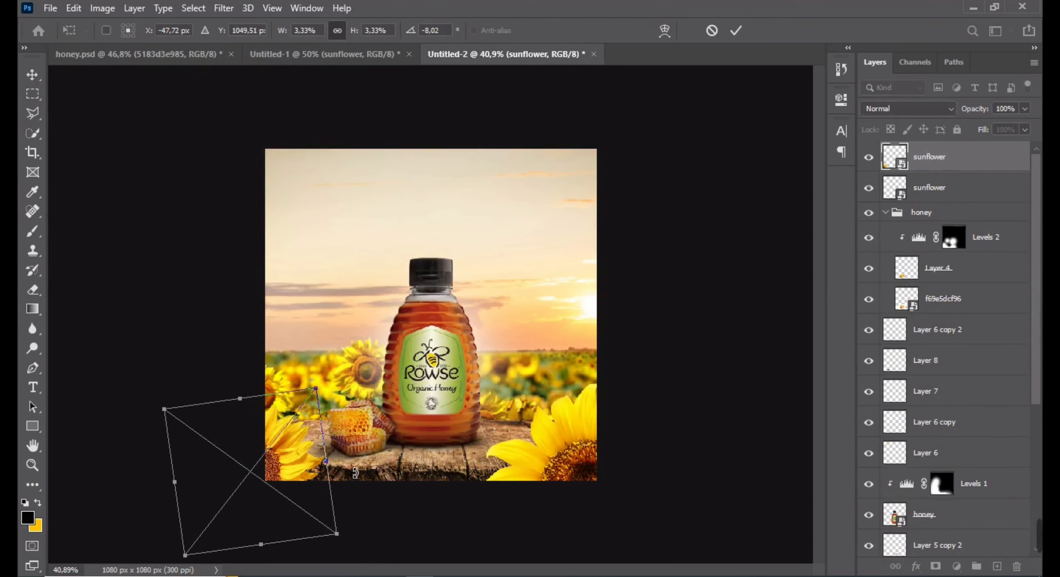
pyautogui.press('Return')
pyautogui.scroll(2, 339, 433)
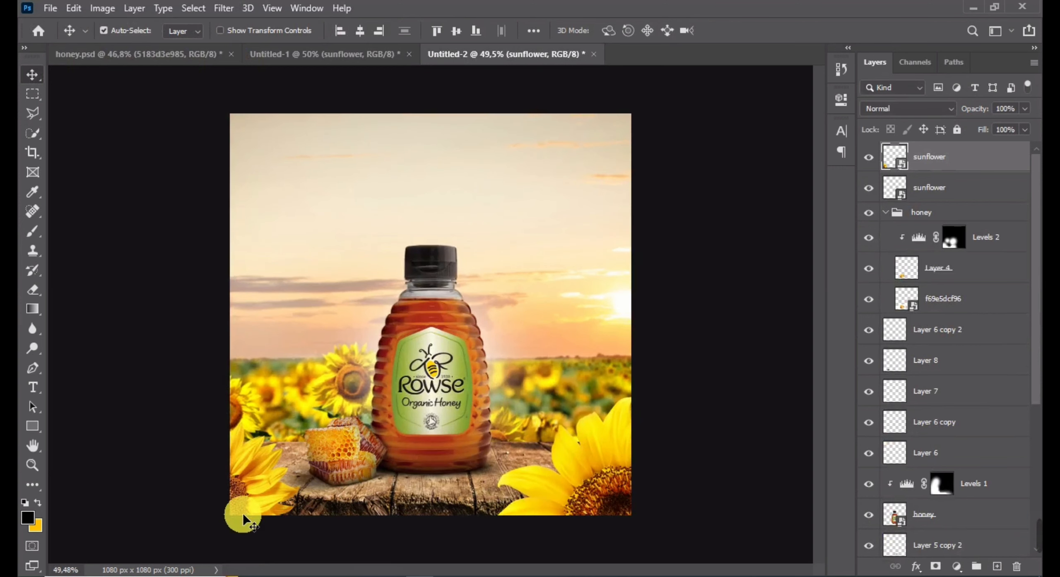
pyautogui.moveTo(243, 510); pyautogui.dragTo(247, 496)
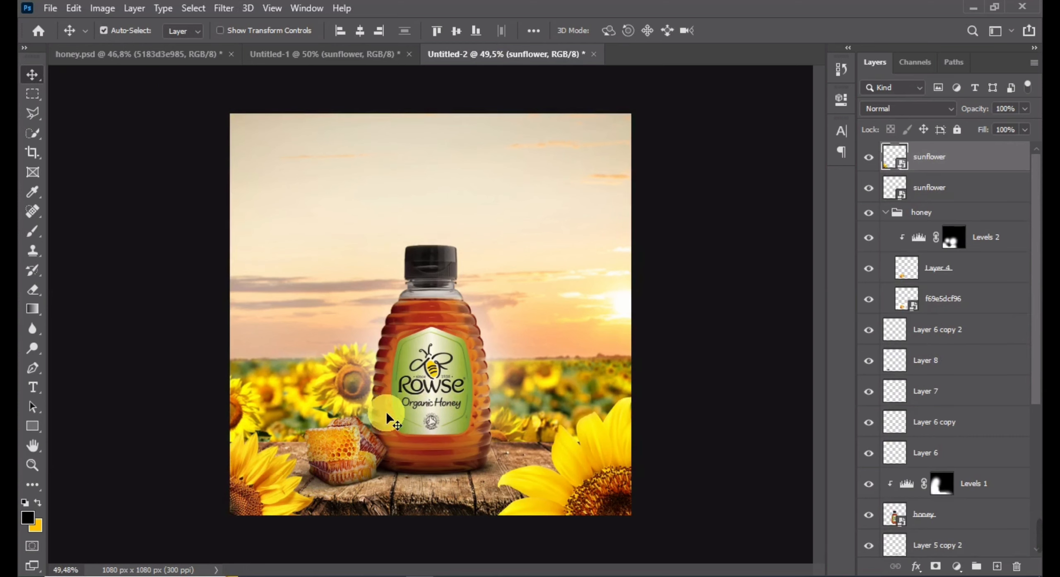
# Apply a Gaussian Blur with a radius of 8 pixels to the lower-left sunflower
pyautogui.scroll(-1, 388, 415)
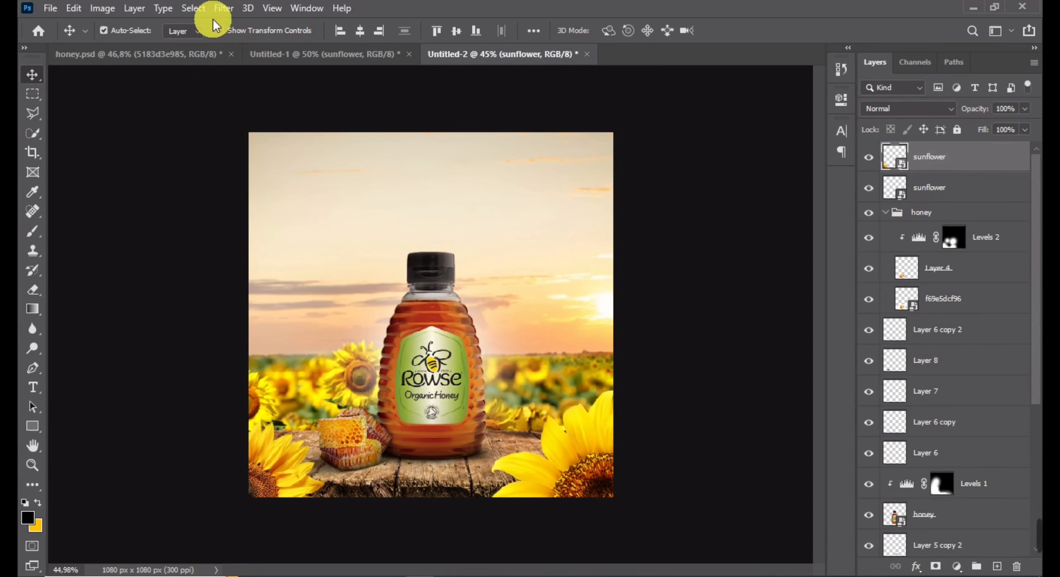
pyautogui.click(193, 8)
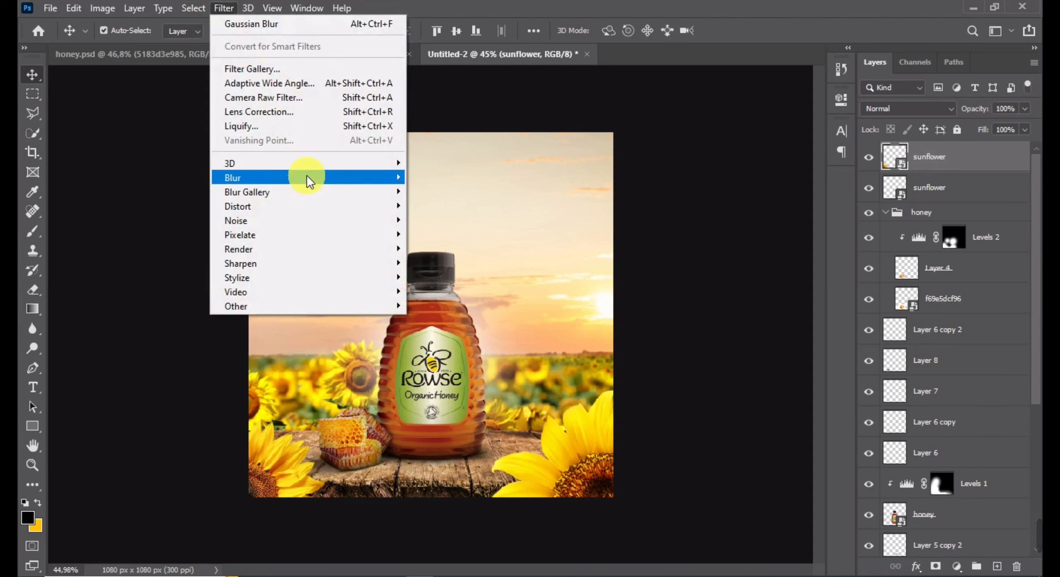
pyautogui.moveTo(306, 177)
pyautogui.click(452, 235)
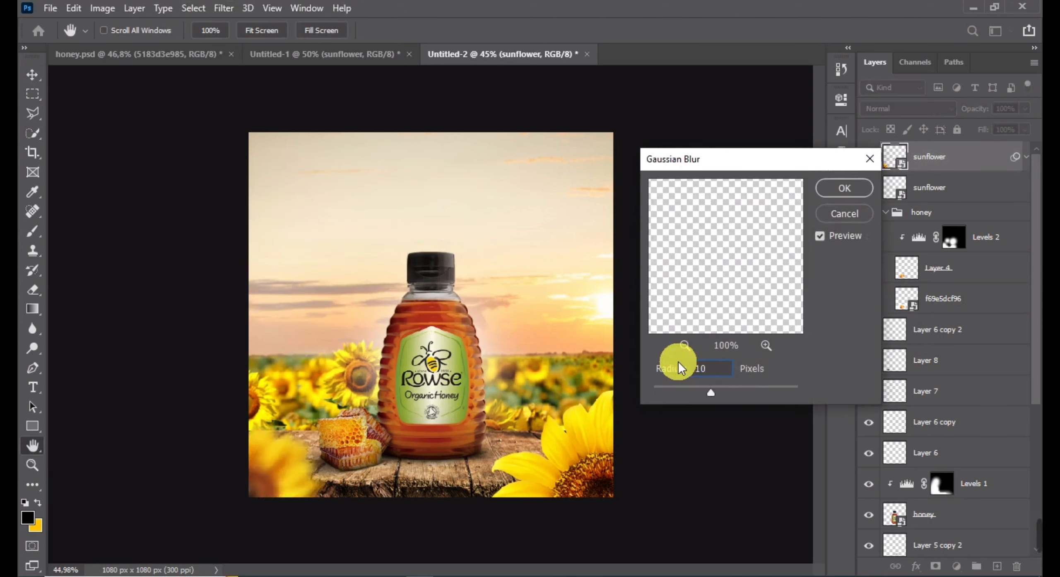
pyautogui.doubleClick(706, 366)
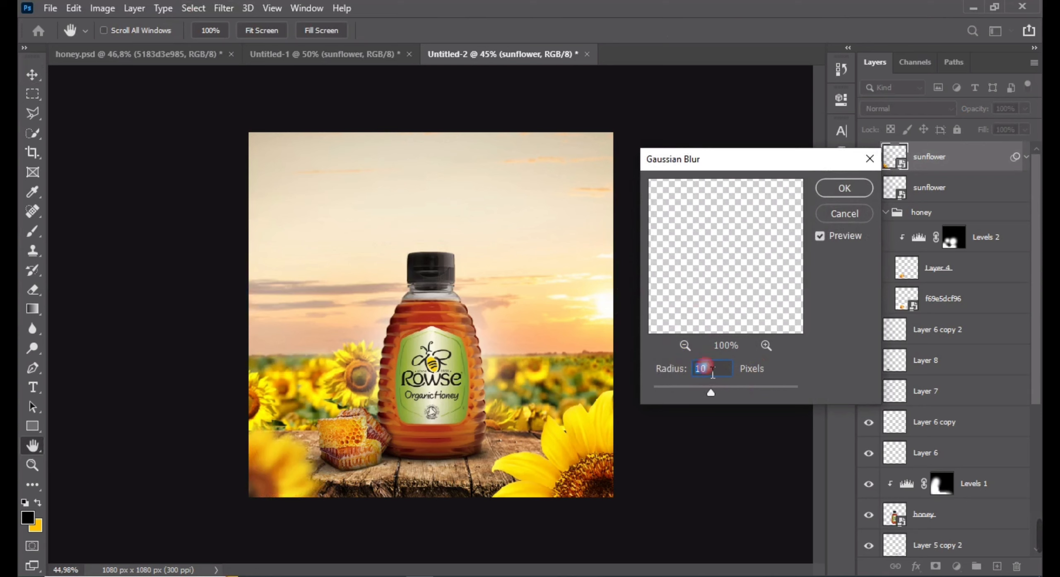
pyautogui.write('8')
pyautogui.press('Return')
# Apply a 10-pixel Gaussian Blur to the lower-right sunflower and shift it slightly up and outward
pyautogui.click(350, 198)
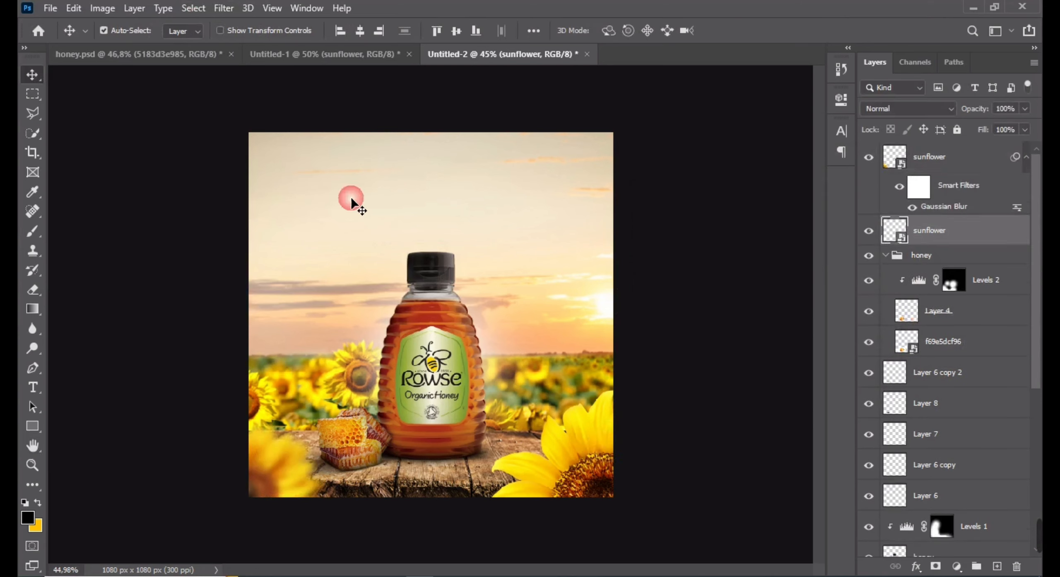
pyautogui.click(223, 8)
pyautogui.moveTo(289, 177)
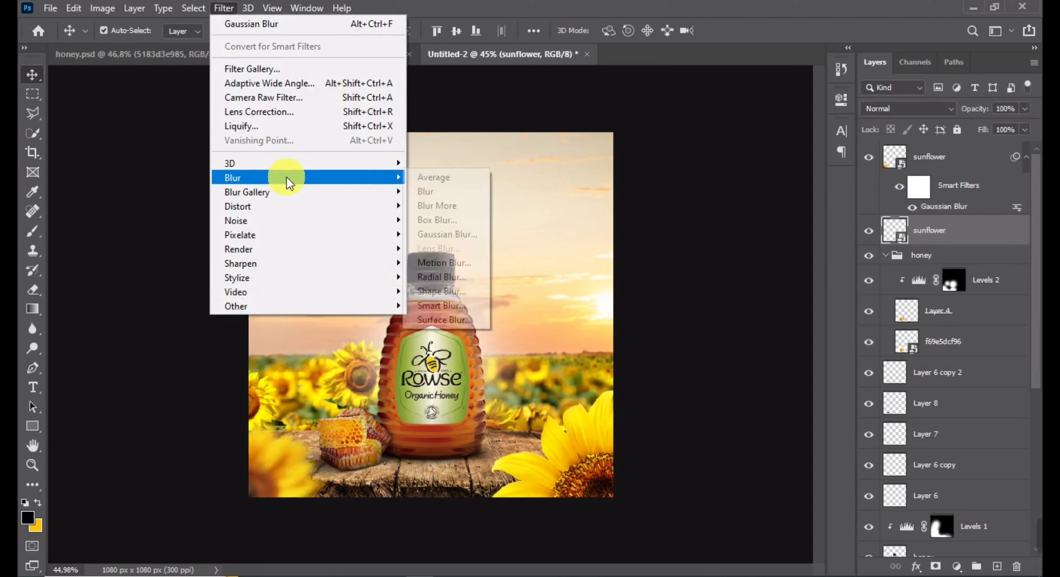
pyautogui.click(462, 230)
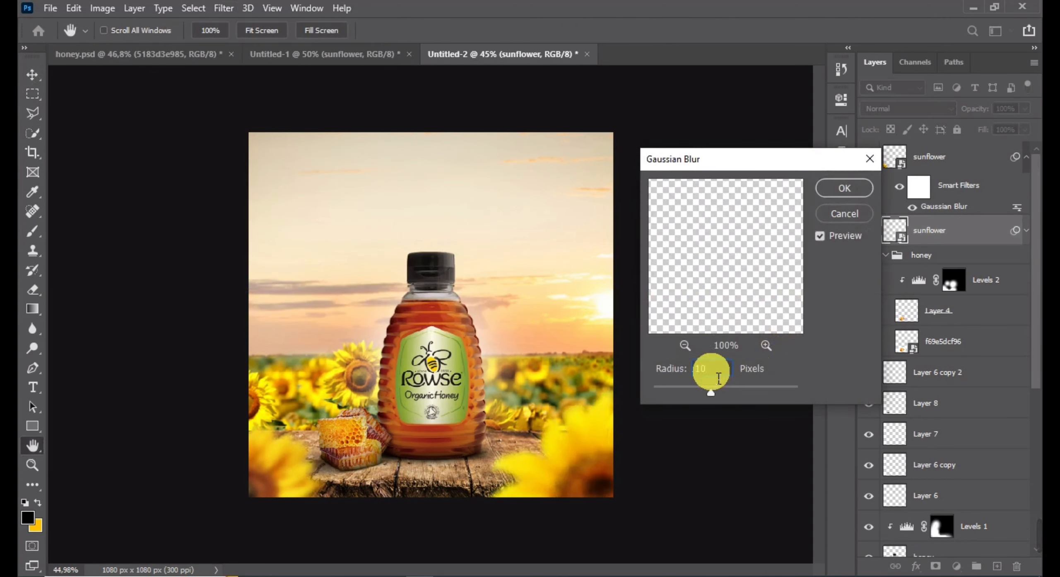
pyautogui.press('Return')
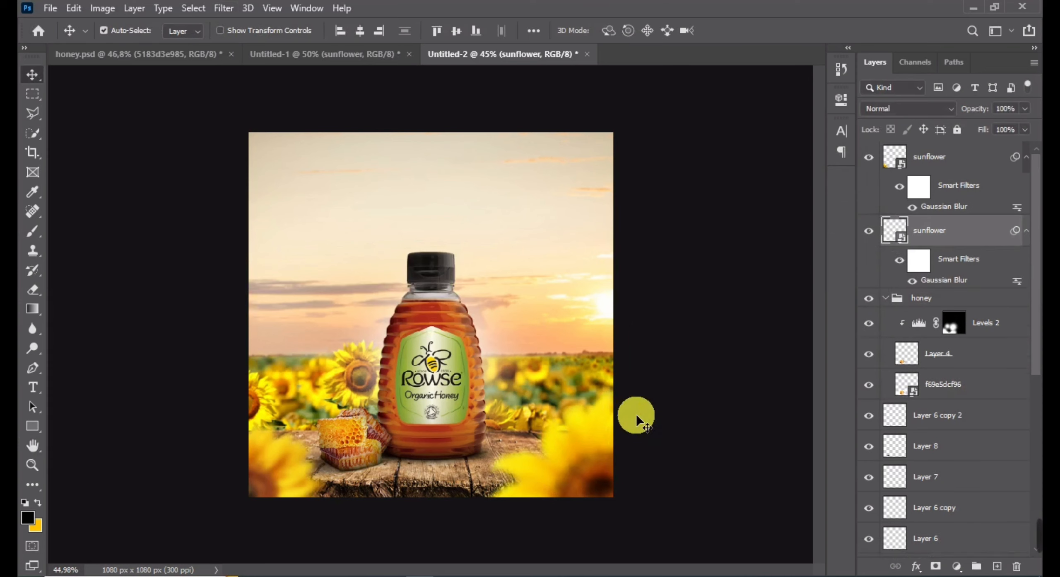
pyautogui.moveTo(581, 479)
pyautogui.mouseDown()
pyautogui.moveTo(596, 478)
pyautogui.moveTo(599, 454)
pyautogui.moveTo(595, 466)
pyautogui.mouseUp()
pyautogui.hotkey('ctrl', '-')
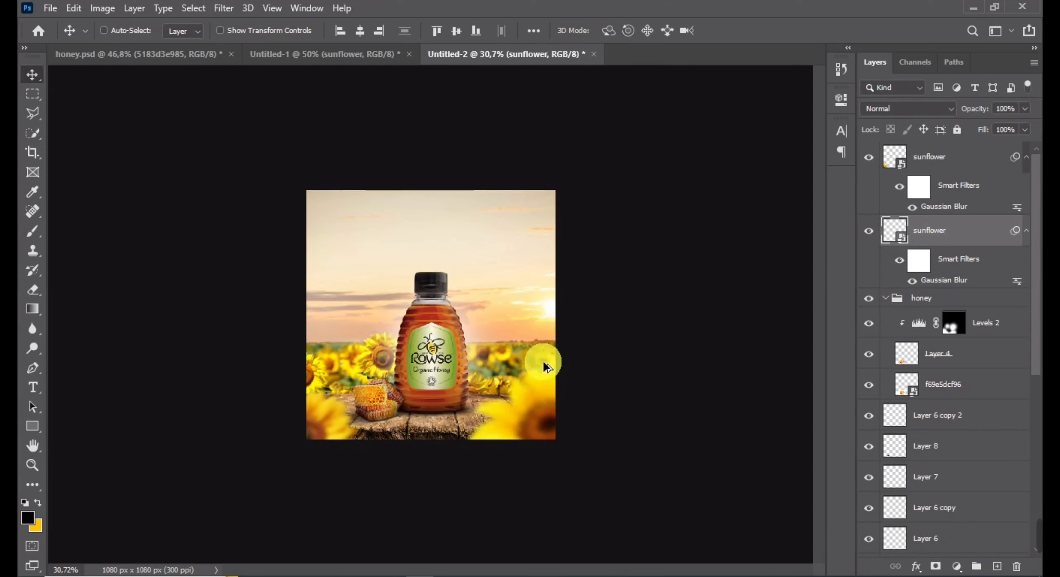
pyautogui.hotkey('ctrl', '+')
# Paint a soft yellow spot over the bottle cap on a new top layer and set that layer to Screen
pyautogui.keyDown('ctrl'); pyautogui.click(547, 124); pyautogui.keyUp('ctrl')
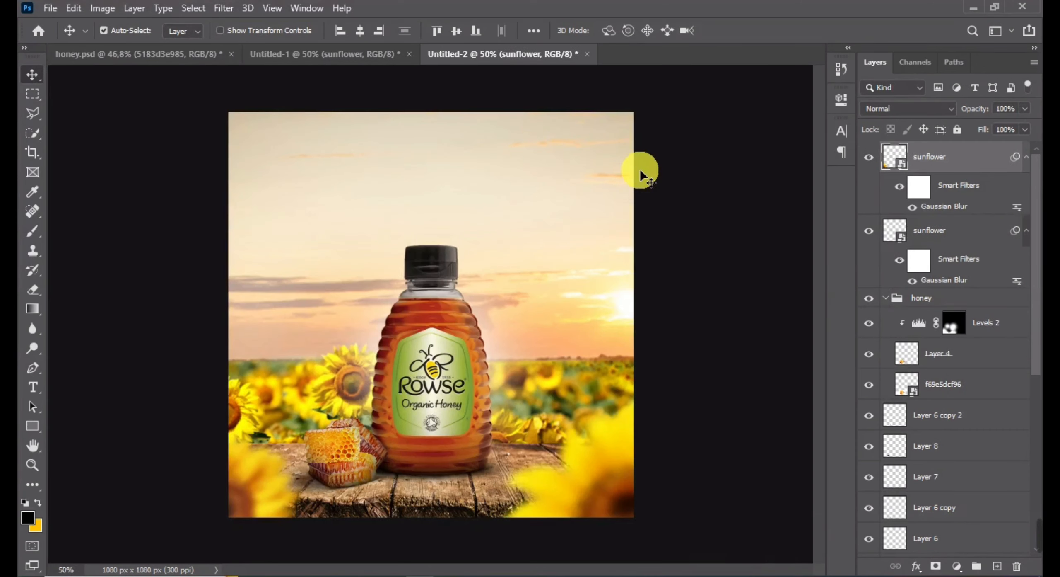
pyautogui.click(998, 567)
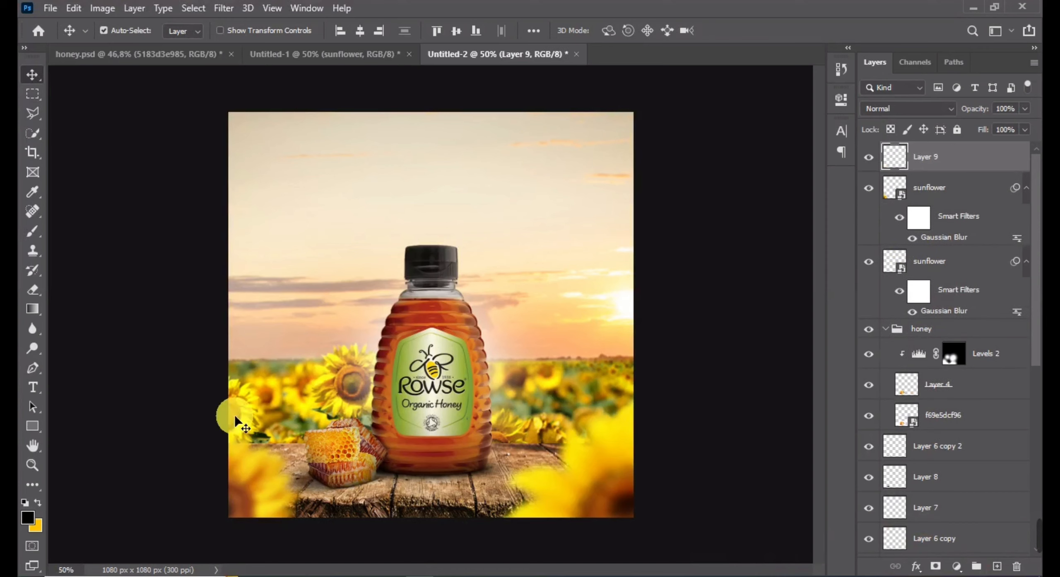
pyautogui.click(32, 231)
pyautogui.click(431, 244)
pyautogui.click(32, 75)
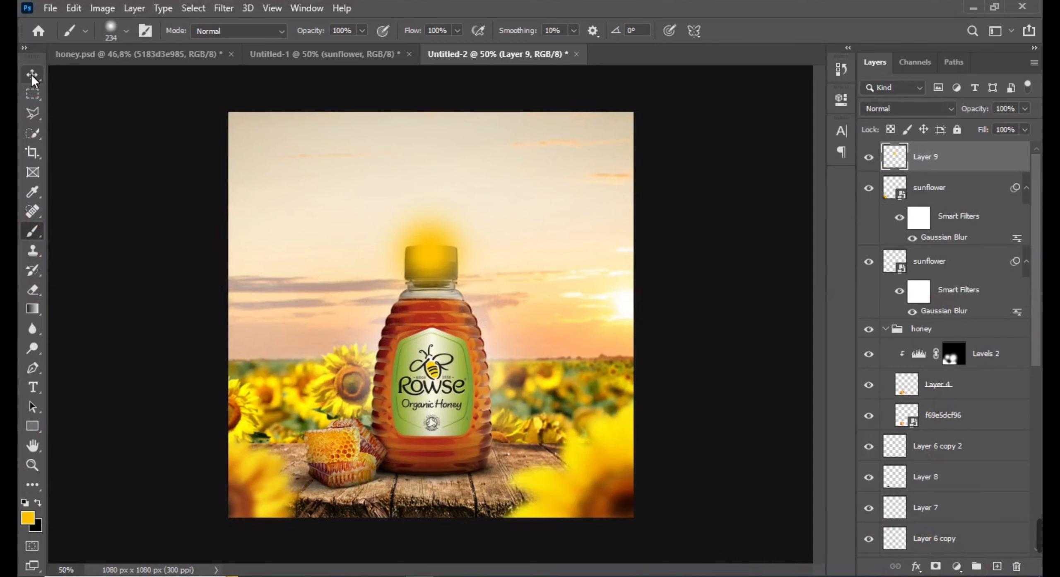
pyautogui.click(899, 108)
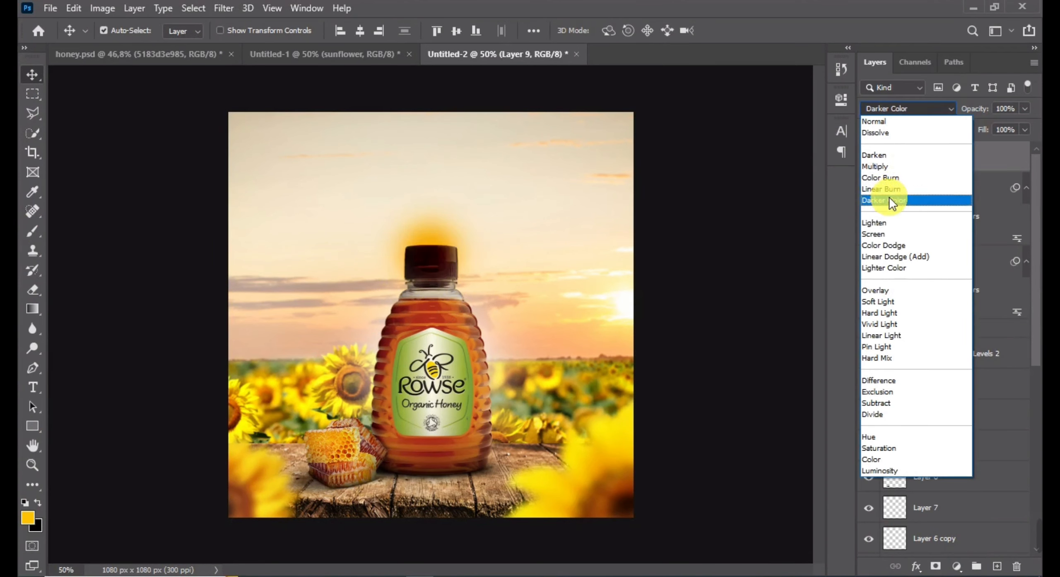
pyautogui.click(885, 233)
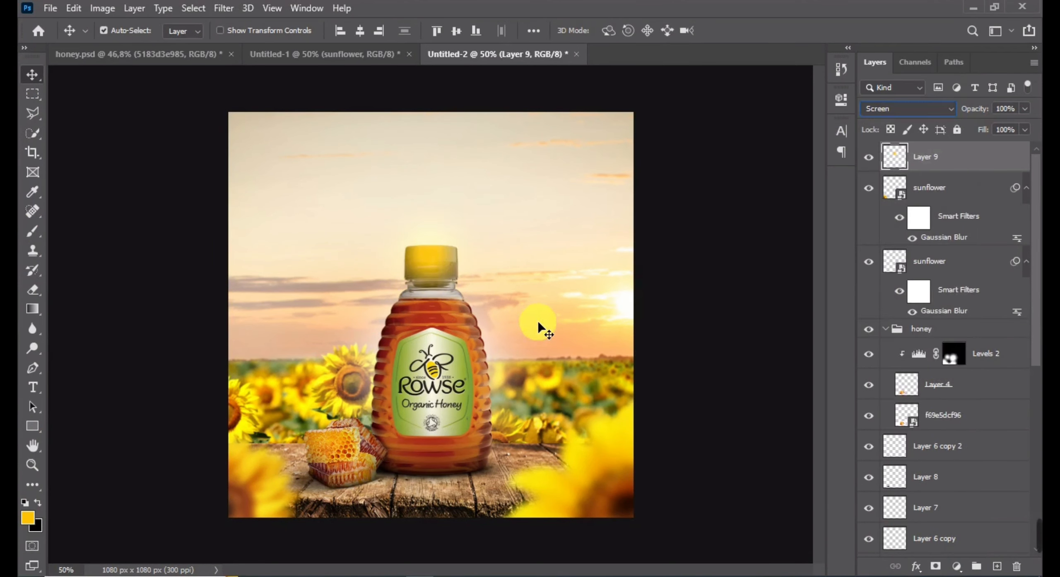
# Enlarge the yellow glow on Layer 9 to about 490% and position it over the sun at the scene's right edge
pyautogui.hotkey('ctrl', 't')
pyautogui.moveTo(503, 254); pyautogui.dragTo(750, 270)
pyautogui.hotkey('ctrl', '0')
pyautogui.moveTo(594, 282); pyautogui.dragTo(727, 286)
pyautogui.scroll(3, 430, 313)
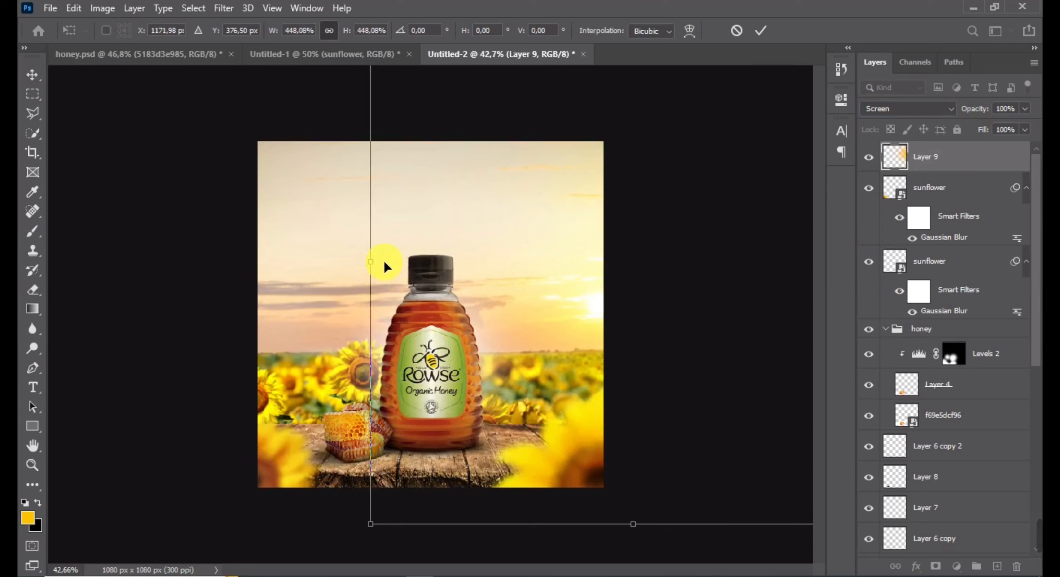
pyautogui.moveTo(385, 265); pyautogui.dragTo(334, 271)
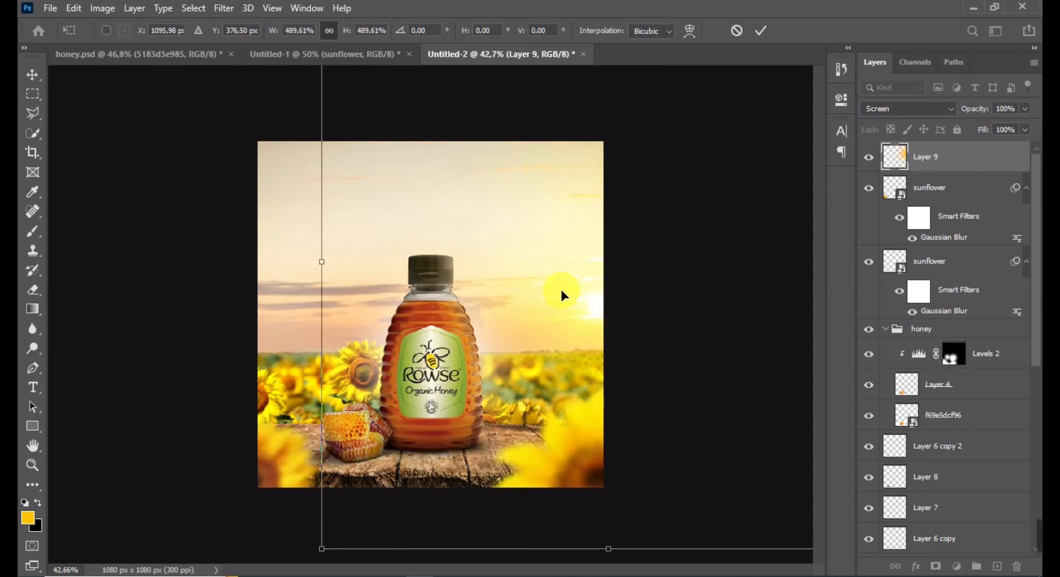
pyautogui.press('Return')
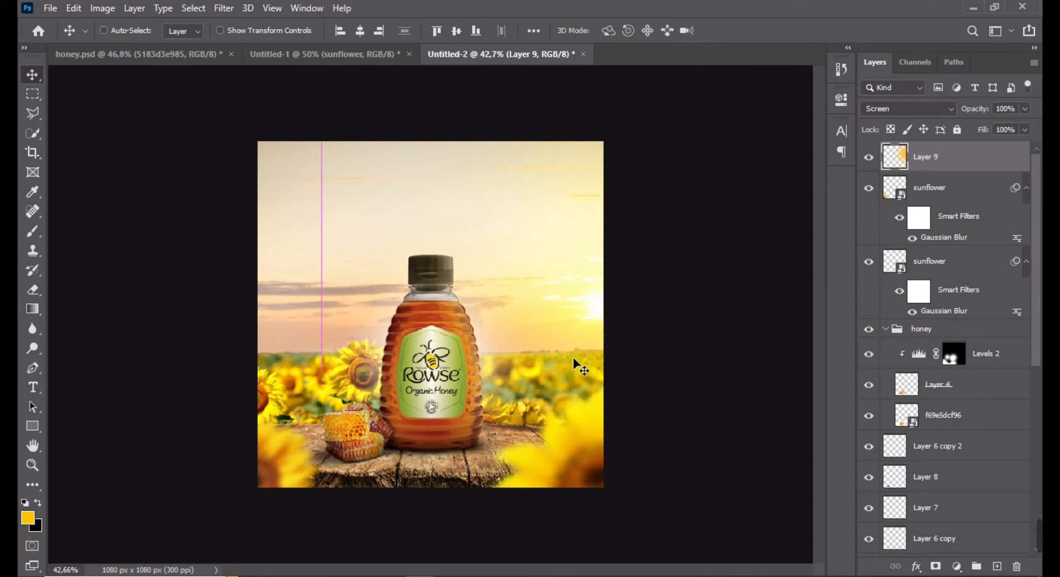
pyautogui.moveTo(575, 361); pyautogui.dragTo(582, 318)
pyautogui.scroll(-2, 571, 325)
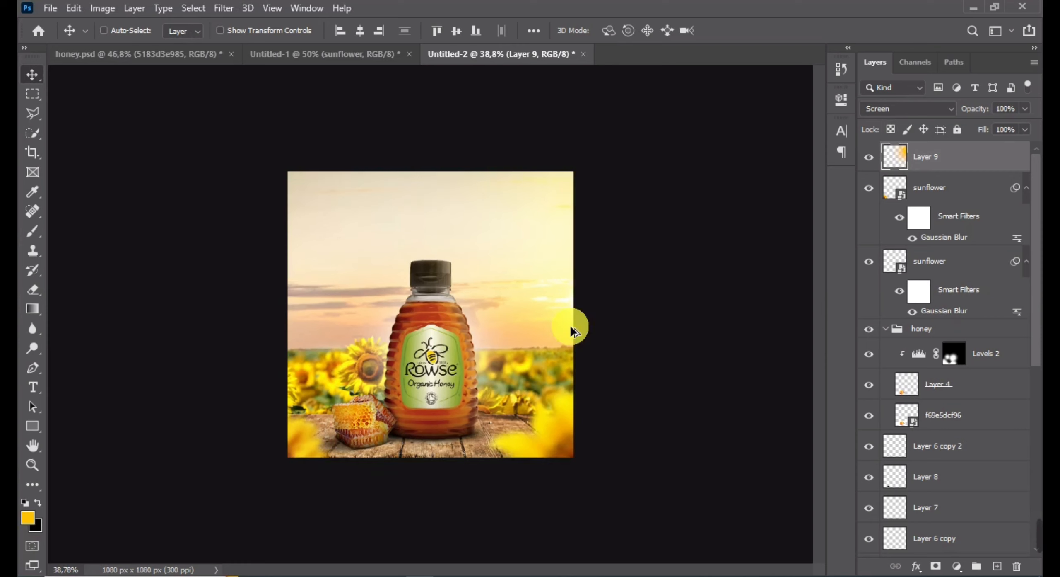
# Add a new layer above Layer 9 and paint one soft white (ffffff) spot beside the bottle cap
pyautogui.click(869, 156)
pyautogui.click(869, 157)
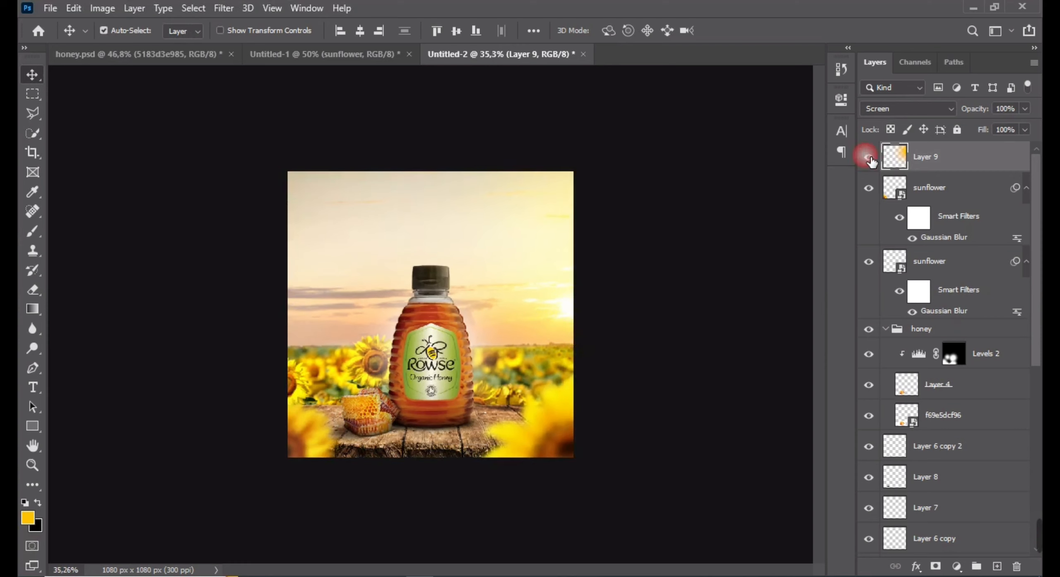
pyautogui.click(1002, 565)
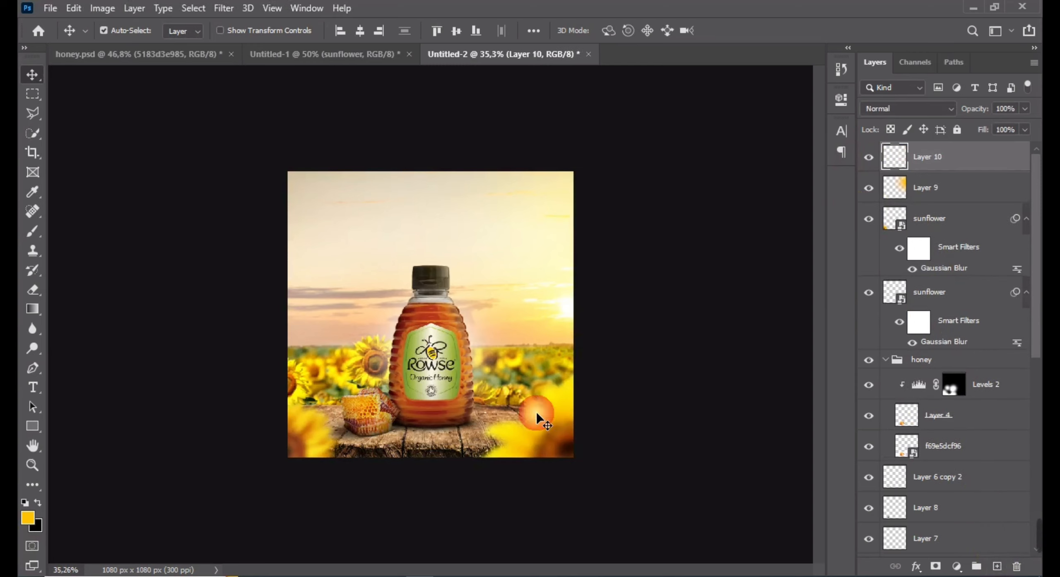
pyautogui.click(29, 520)
pyautogui.click(647, 299)
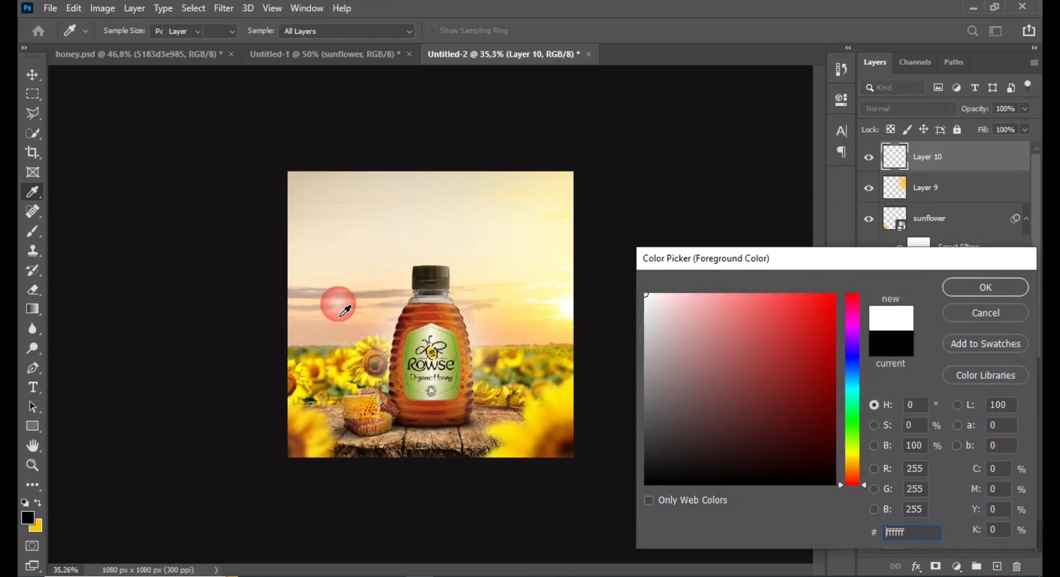
pyautogui.press('Return')
pyautogui.click(32, 230)
pyautogui.click(415, 267)
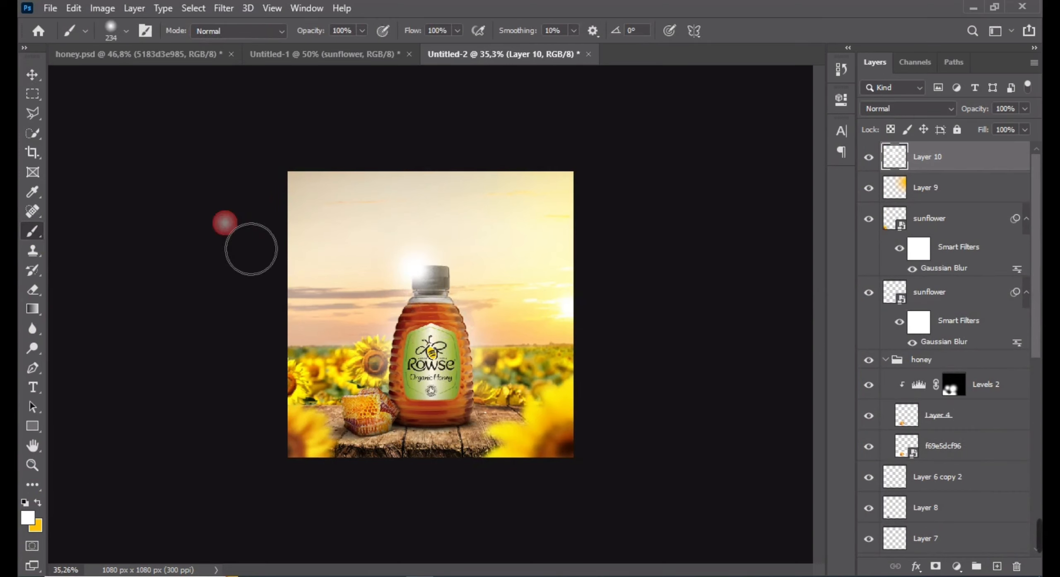
# Enlarge the white glow on Layer 10 and move it over the sun at the scene's right edge
pyautogui.click(33, 75)
pyautogui.hotkey('ctrl', 't')
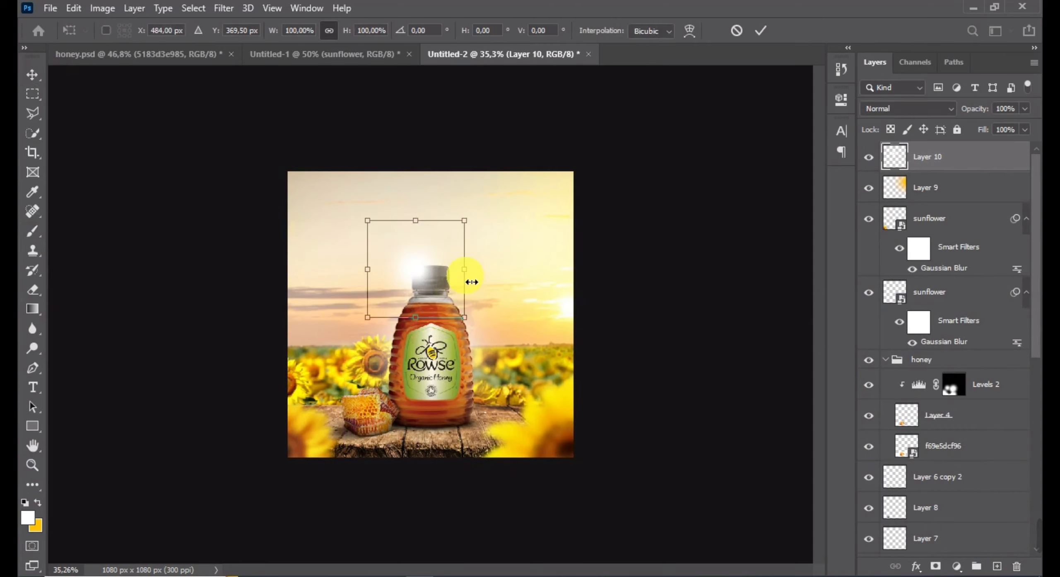
pyautogui.moveTo(469, 279); pyautogui.dragTo(732, 278)
pyautogui.moveTo(586, 281)
pyautogui.mouseDown()
pyautogui.moveTo(653, 316)
pyautogui.moveTo(667, 308)
pyautogui.mouseUp()
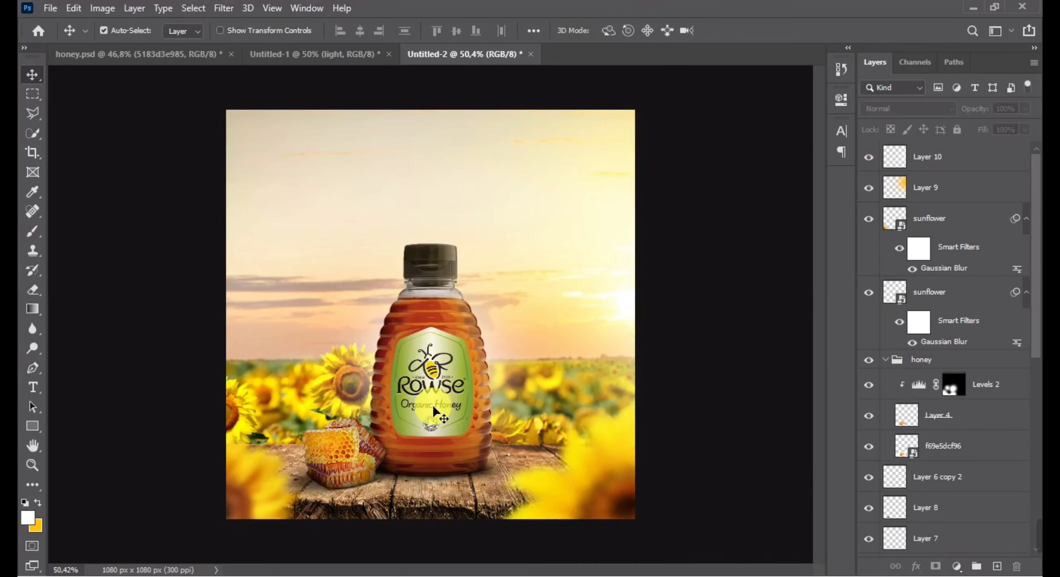
# Paint white on the Levels 1 mask around the bottle's base with a soft brush enlarged to 753 pixels
pyautogui.click(433, 407)
pyautogui.scroll(-3, 943, 482)
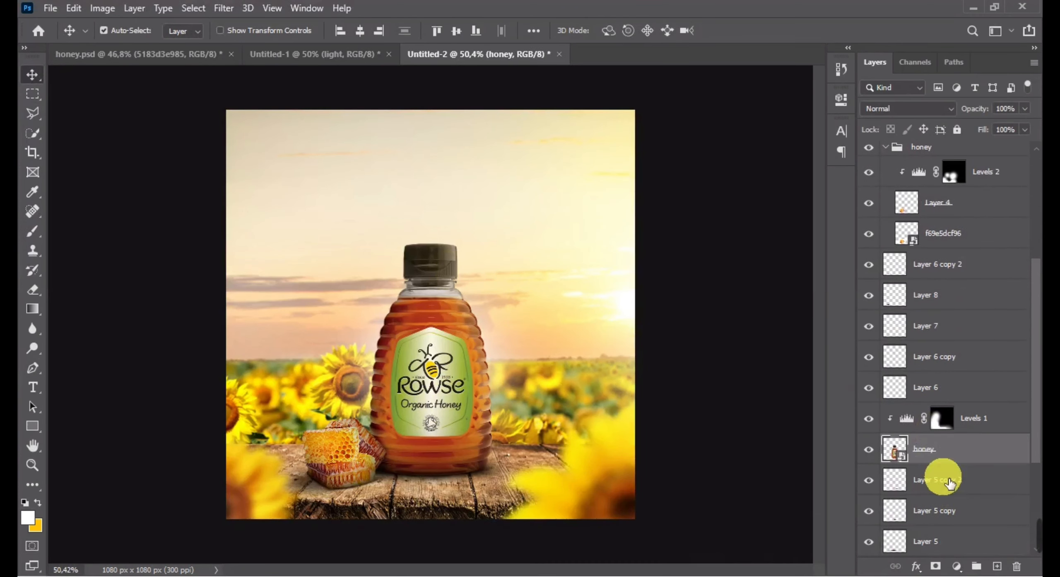
pyautogui.click(949, 427)
pyautogui.click(33, 231)
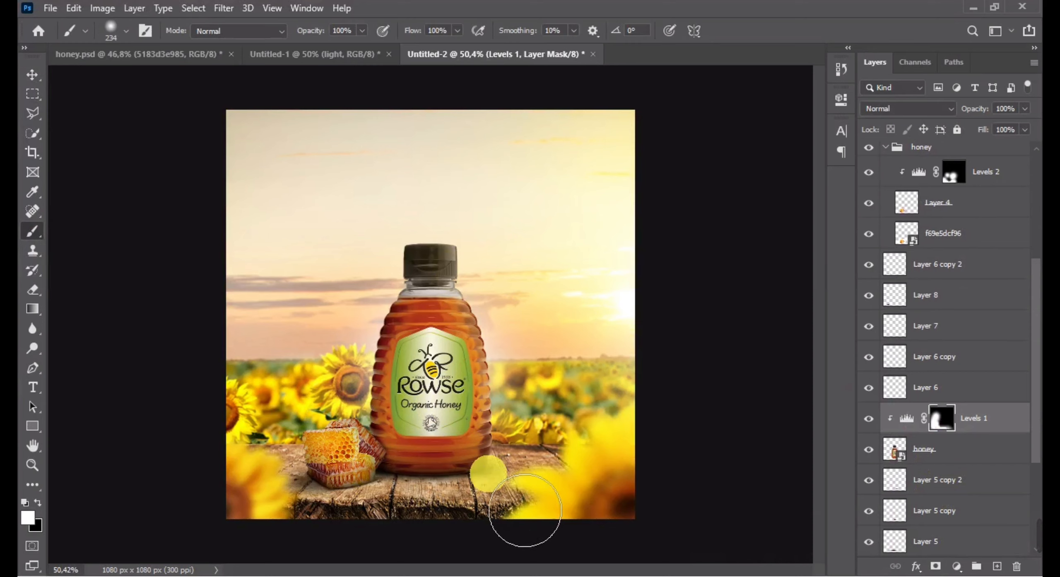
pyautogui.moveTo(449, 476); pyautogui.dragTo(469, 479)
pyautogui.scroll(-5, 464, 472)
pyautogui.moveTo(435, 426); pyautogui.dragTo(495, 426)
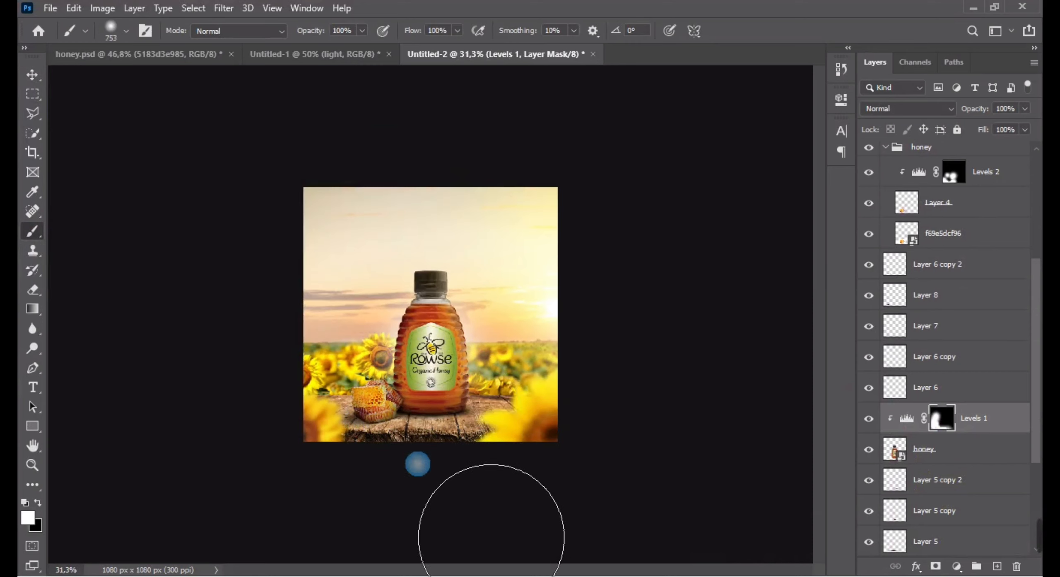
pyautogui.moveTo(417, 464); pyautogui.dragTo(397, 483)
pyautogui.click(451, 405)
pyautogui.scroll(3, 451, 407)
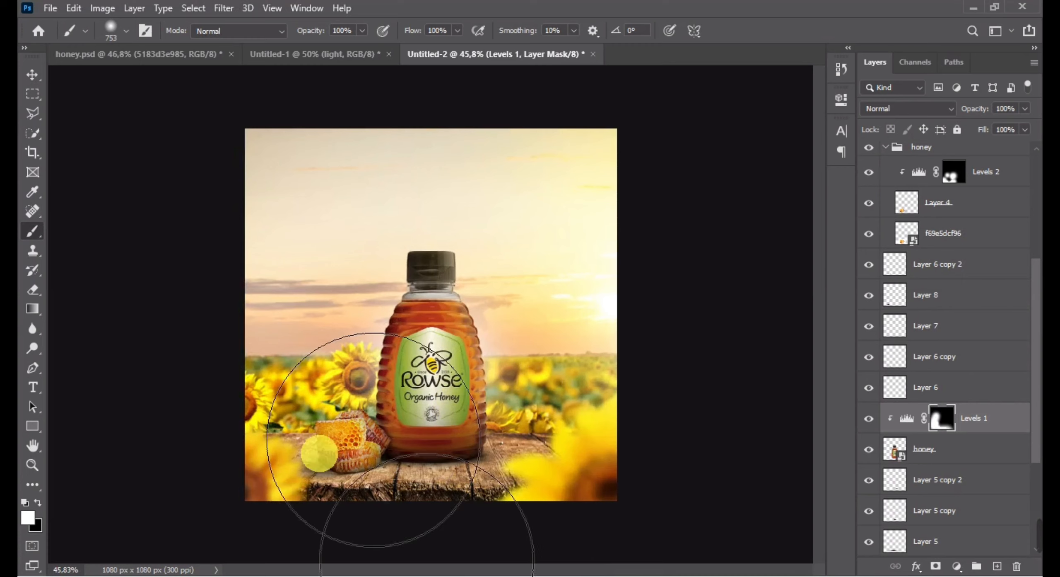
pyautogui.scroll(2, 350, 369)
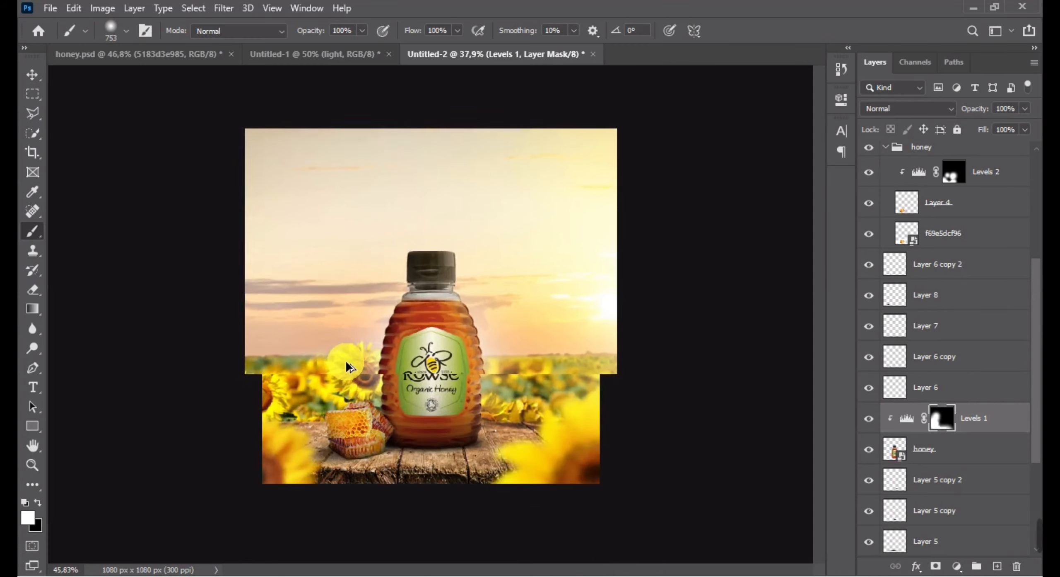
# Rasterize the honey bottle's smart object layer
pyautogui.click(40, 78)
pyautogui.click(414, 259)
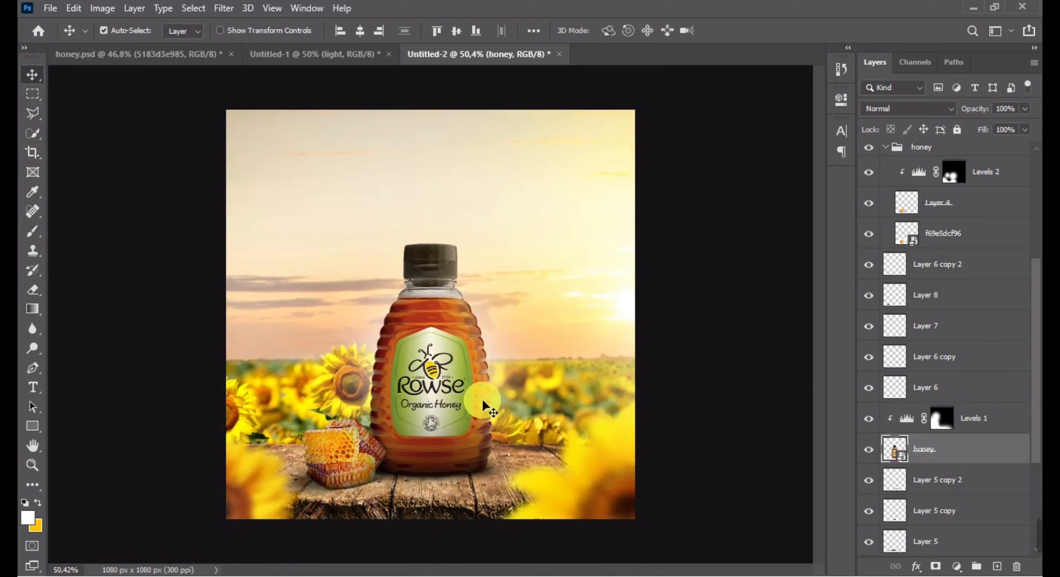
pyautogui.rightClick(953, 439)
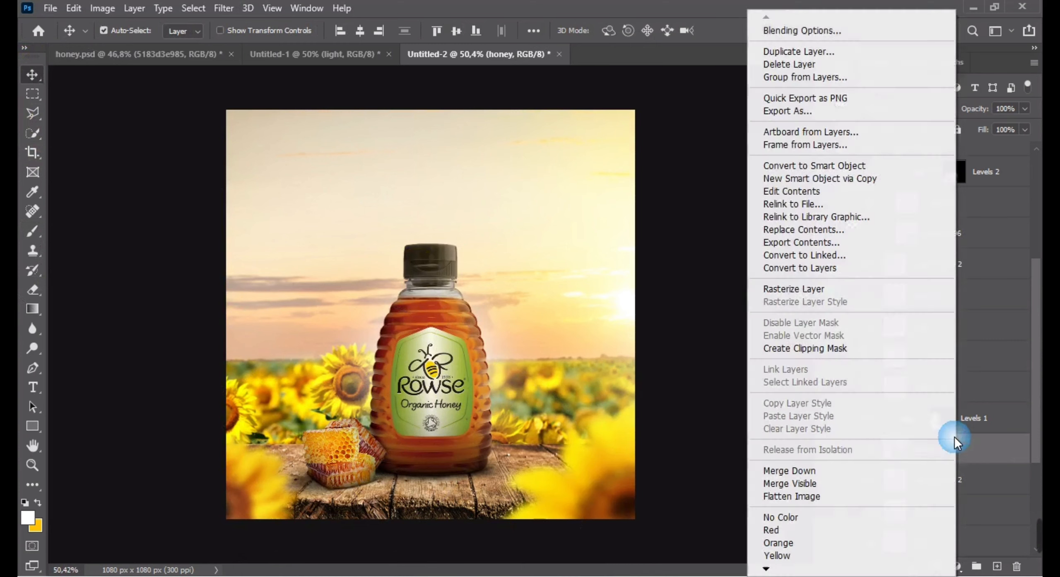
pyautogui.click(819, 288)
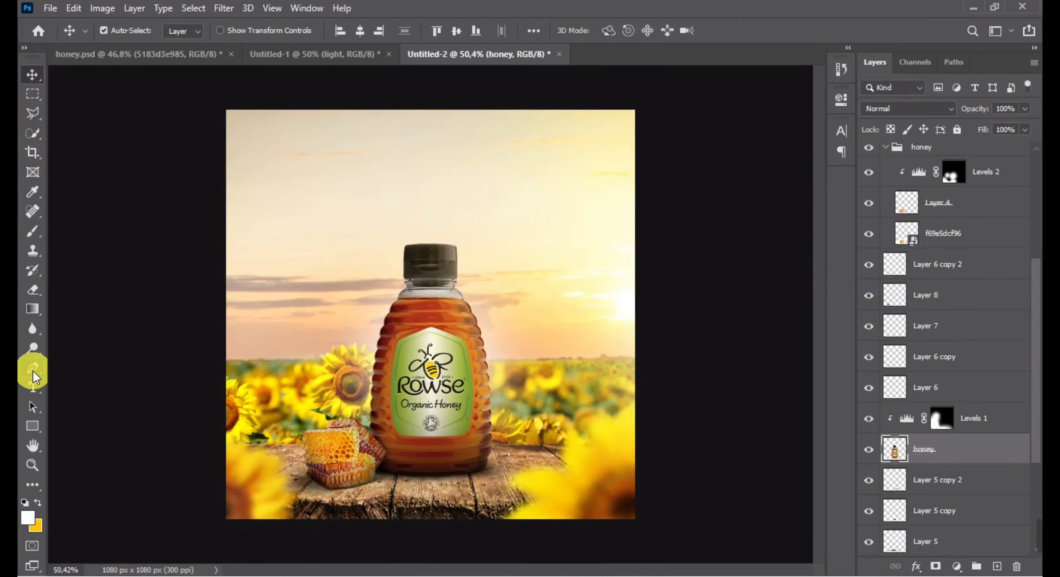
# Darken the lower part of the honey bottle with a large soft Burn tool, using Midtones at 50% exposure
pyautogui.click(33, 348)
pyautogui.scroll(2, 402, 315)
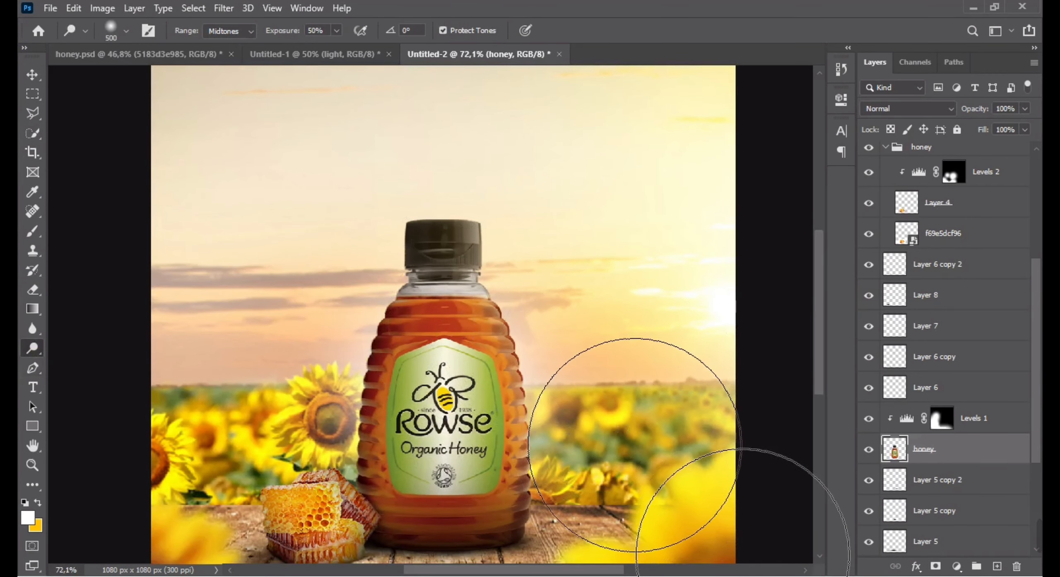
pyautogui.moveTo(586, 435); pyautogui.dragTo(561, 342)
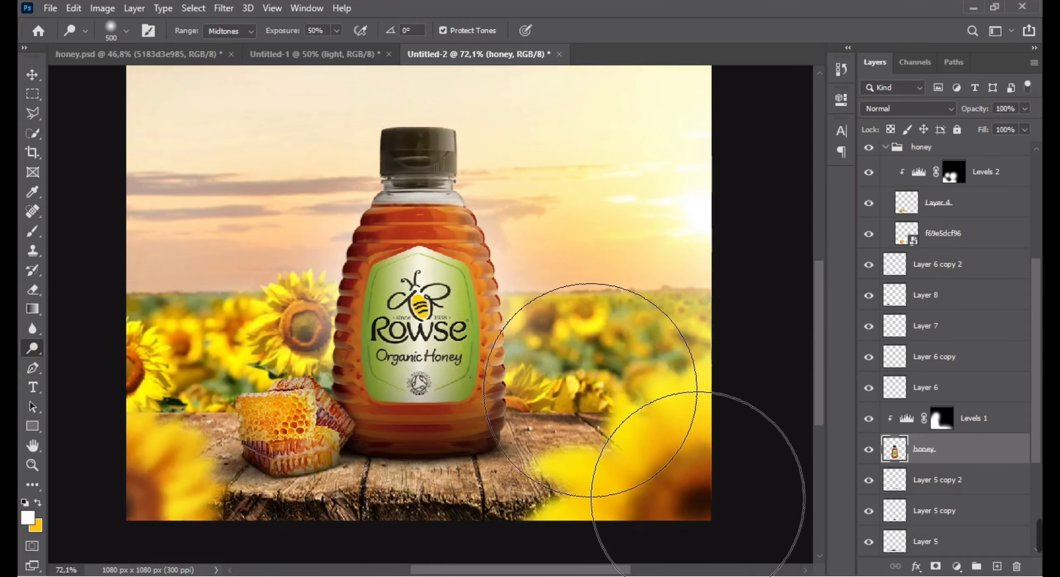
pyautogui.rightClick(31, 350)
pyautogui.click(101, 361)
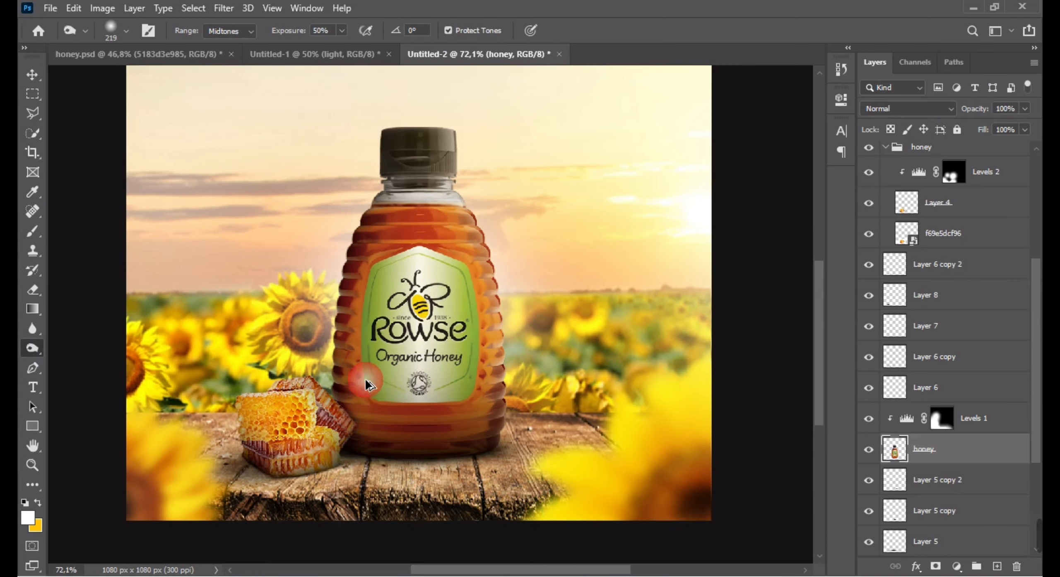
pyautogui.scroll(4, 366, 378)
pyautogui.scroll(-8, 366, 377)
pyautogui.moveTo(401, 325); pyautogui.dragTo(449, 341)
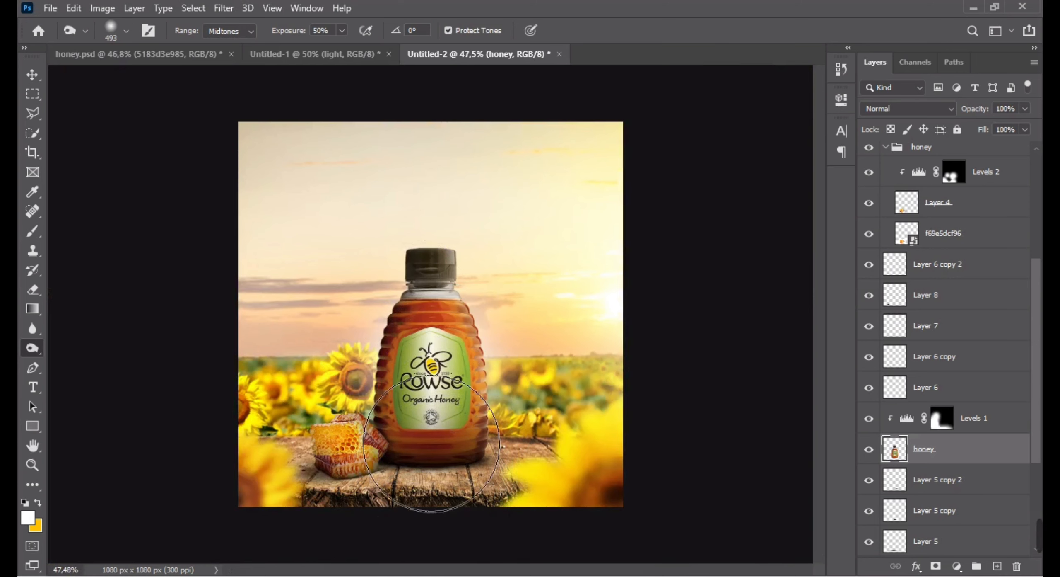
pyautogui.scroll(-3, 431, 446)
pyautogui.scroll(2, 209, 309)
pyautogui.click(30, 78)
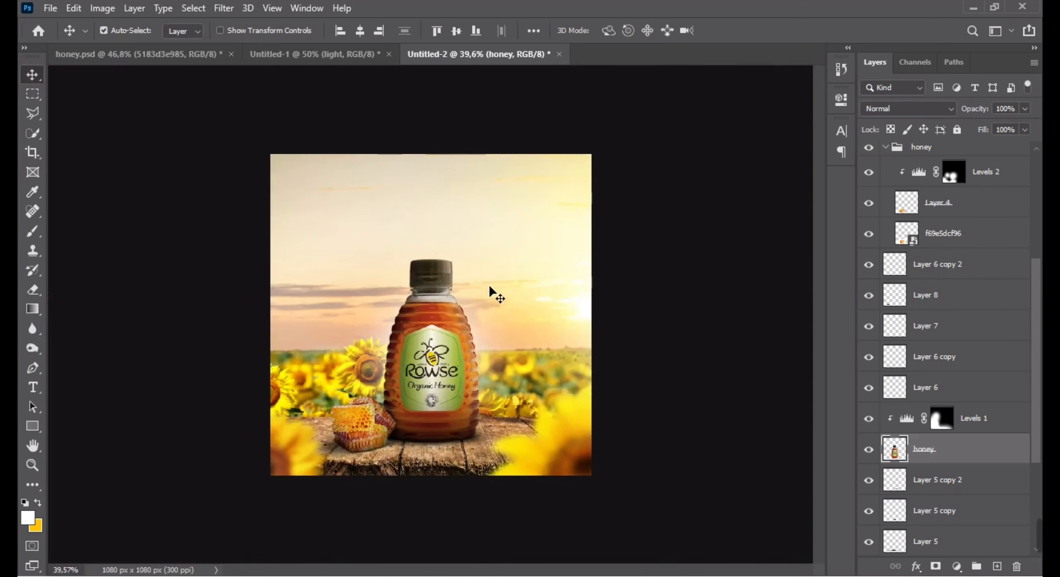
# Bring the golden light layer from Untitled-1 into Untitled-2 above Layer 10 and set its blend mode to Screen
pyautogui.click(356, 54)
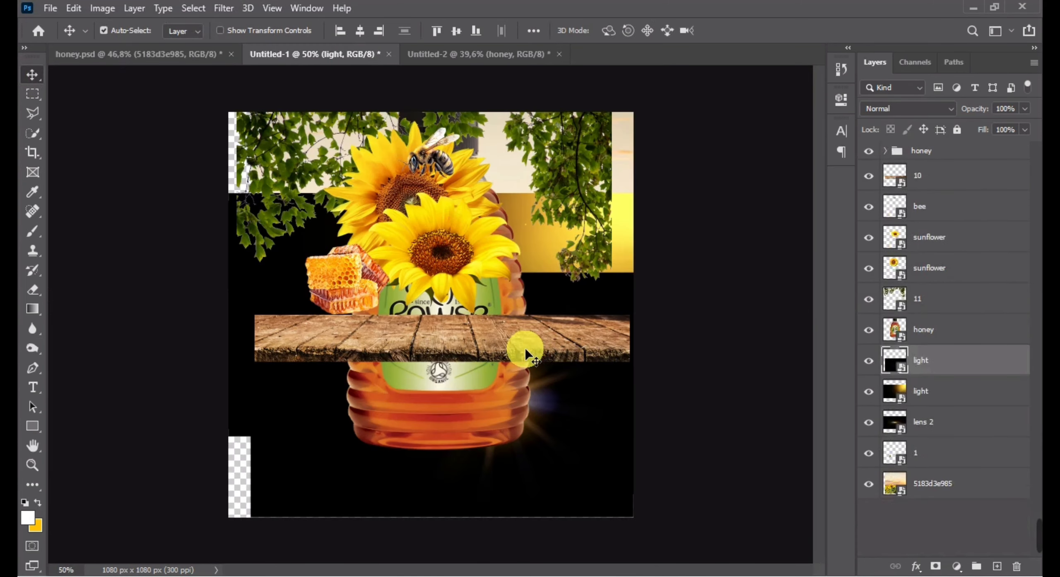
pyautogui.moveTo(563, 444); pyautogui.dragTo(553, 434)
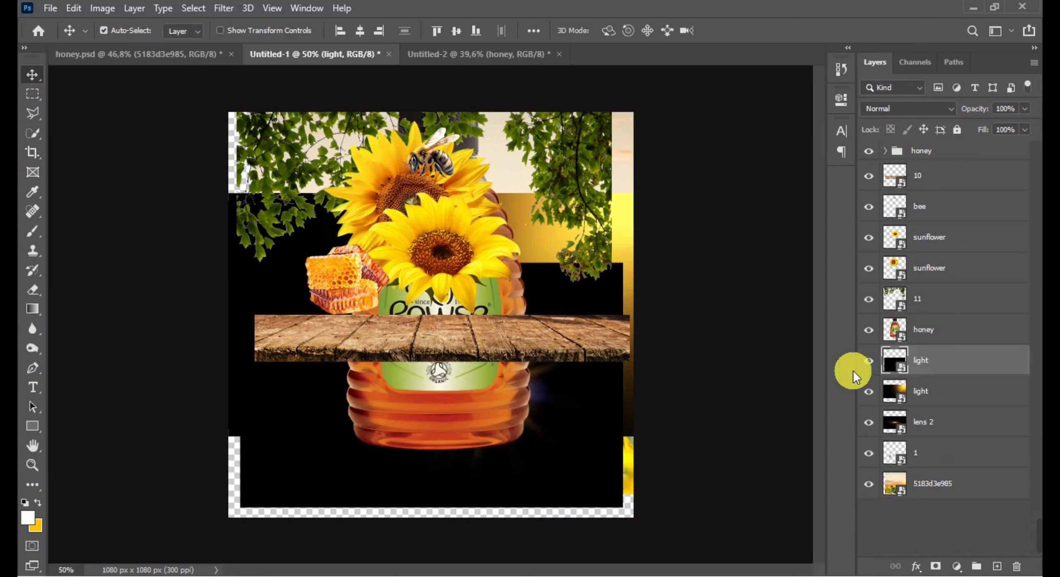
pyautogui.click(930, 393)
pyautogui.click(476, 54)
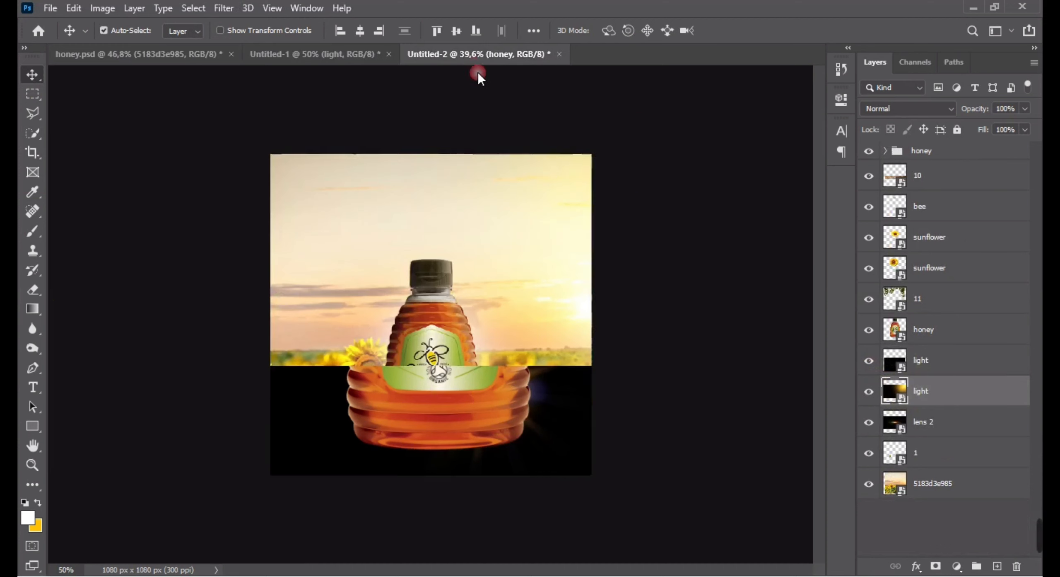
pyautogui.scroll(4, 952, 214)
pyautogui.moveTo(961, 164); pyautogui.dragTo(486, 230)
pyautogui.click(898, 113)
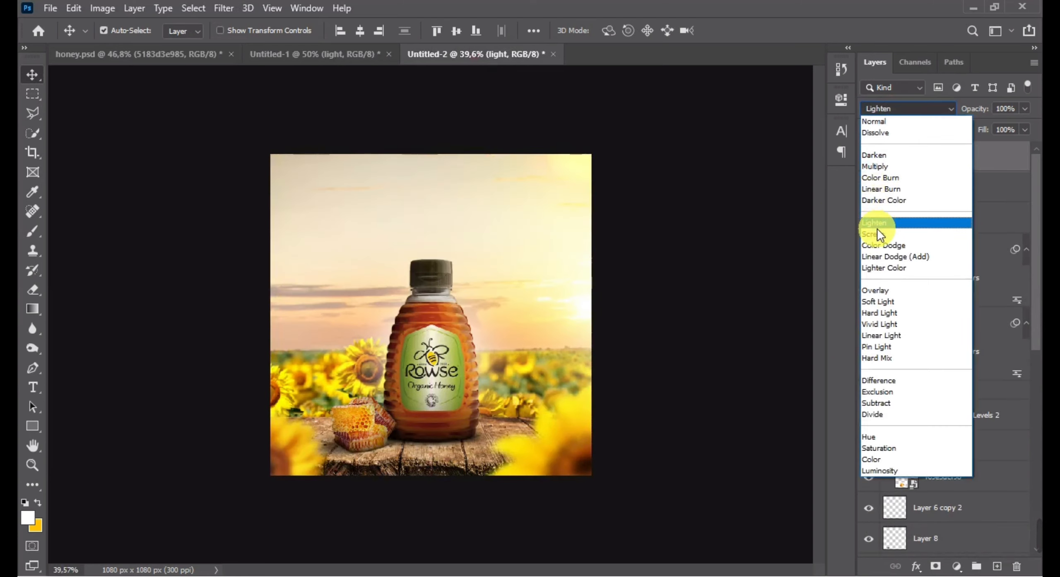
pyautogui.click(878, 230)
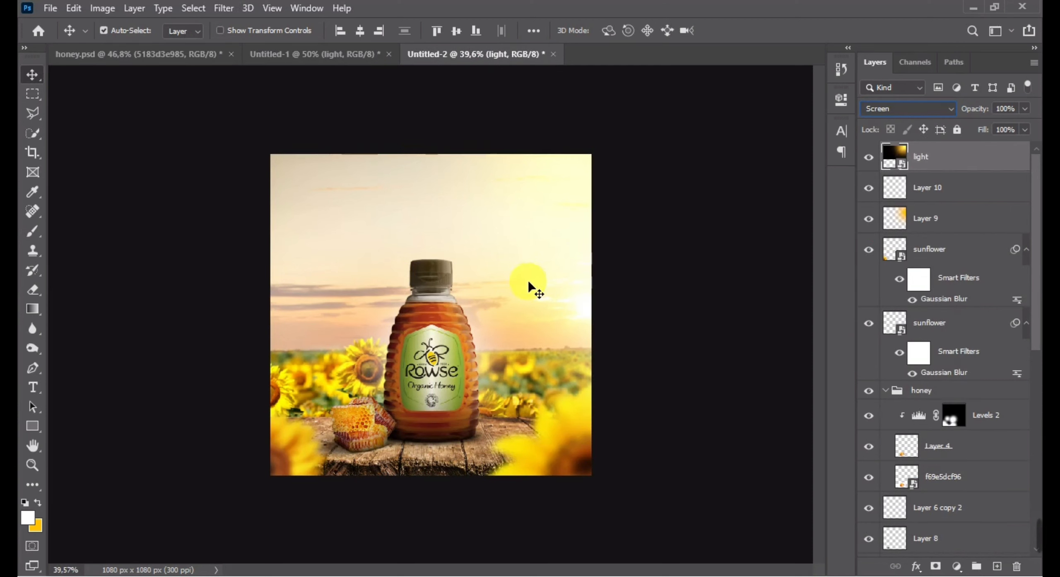
# Fit the light layer over the scene at 21.60% scale and compare the scene with it hidden and shown
pyautogui.hotkey('ctrl', 't')
pyautogui.click(871, 157)
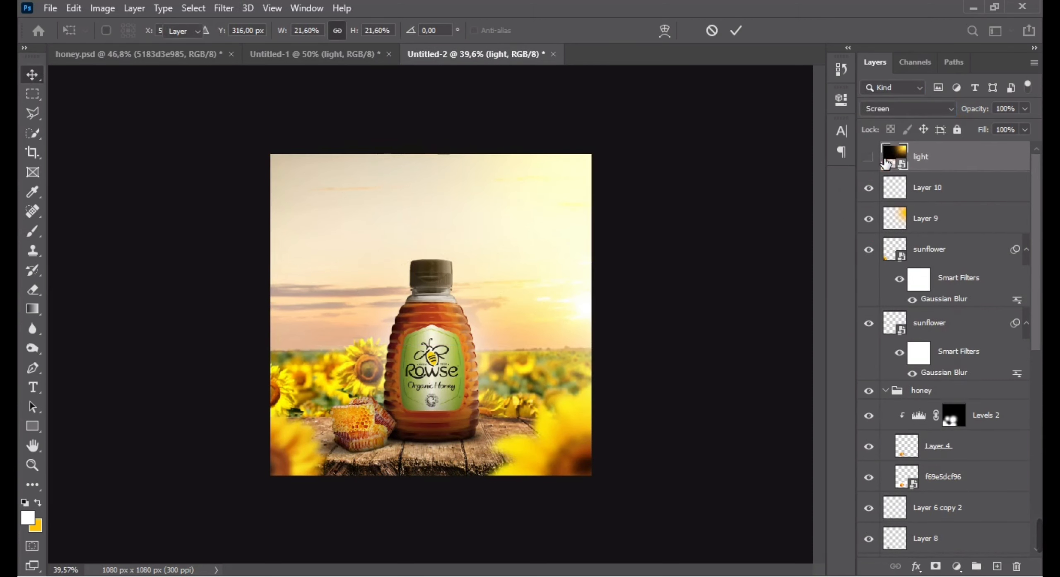
pyautogui.click(874, 159)
pyautogui.click(874, 159)
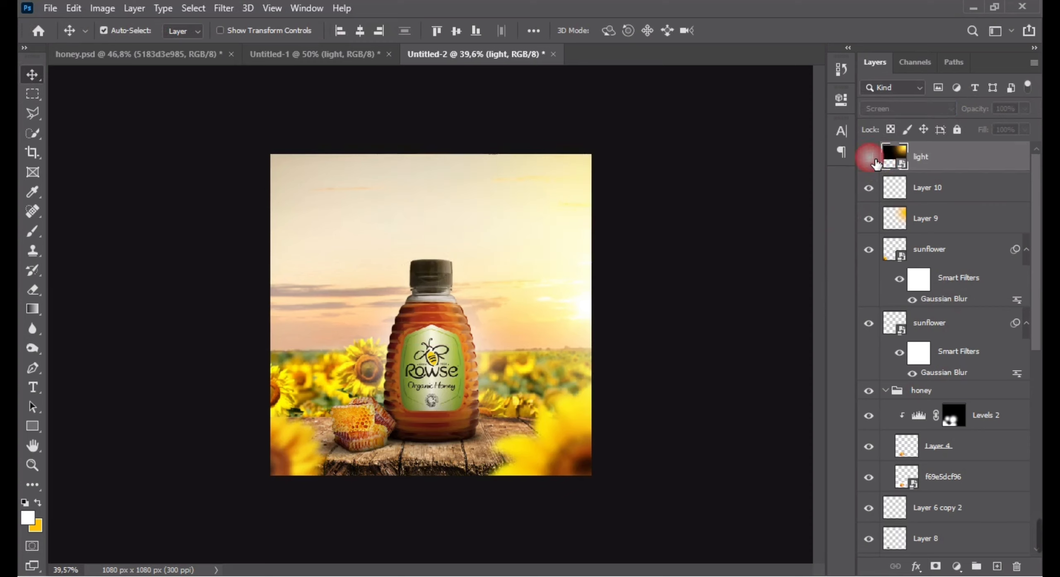
pyautogui.click(873, 159)
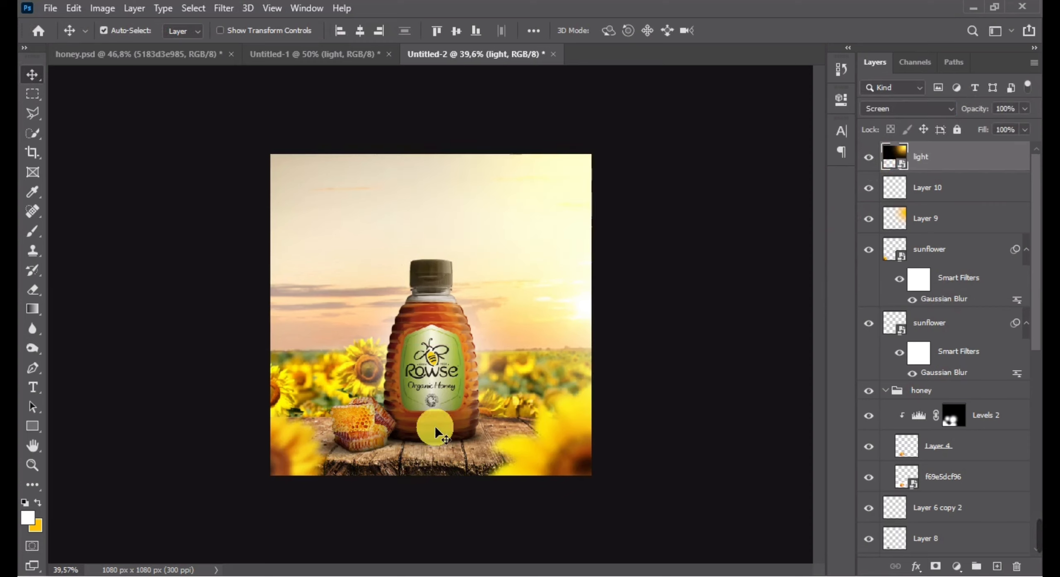
pyautogui.scroll(-1, 435, 423)
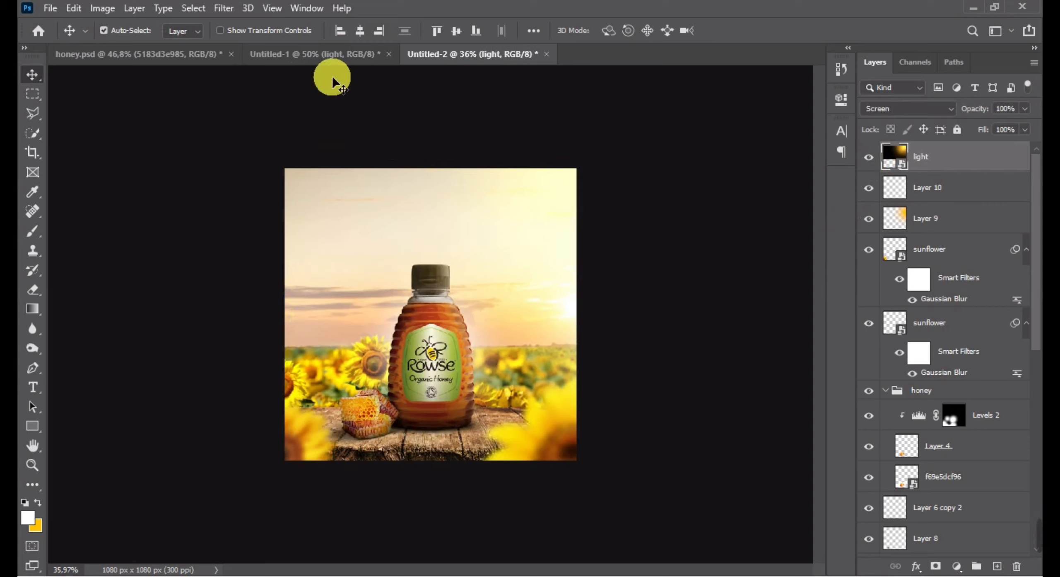
# Bring the leafy branches layer 11 from Untitled-1 into Untitled-2 and place it across the top of the scene
pyautogui.click(324, 57)
pyautogui.moveTo(555, 410)
pyautogui.mouseDown()
pyautogui.moveTo(562, 400)
pyautogui.moveTo(565, 413)
pyautogui.mouseUp()
pyautogui.moveTo(578, 159); pyautogui.dragTo(582, 163)
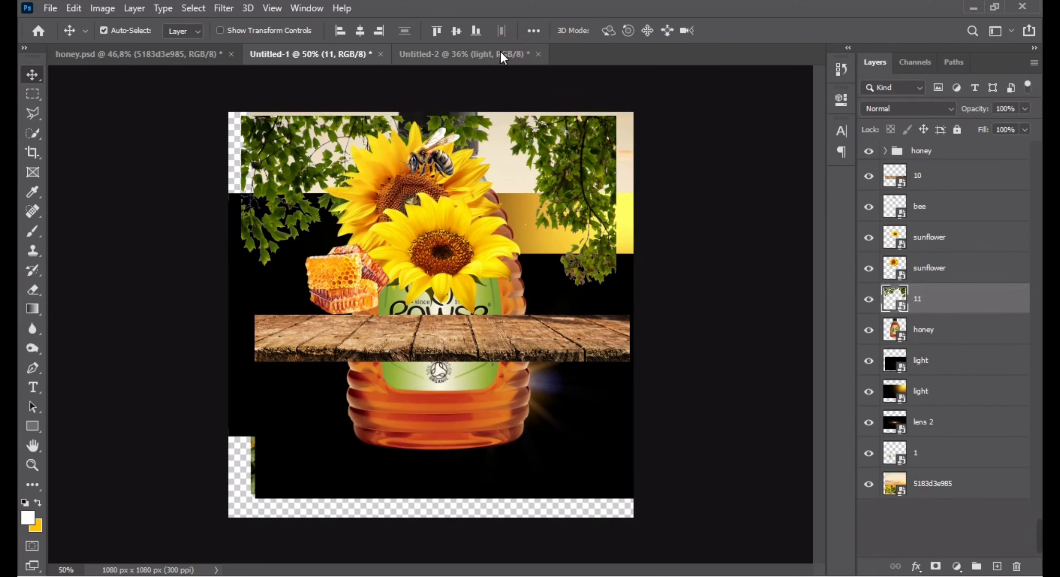
pyautogui.moveTo(501, 56); pyautogui.dragTo(443, 180)
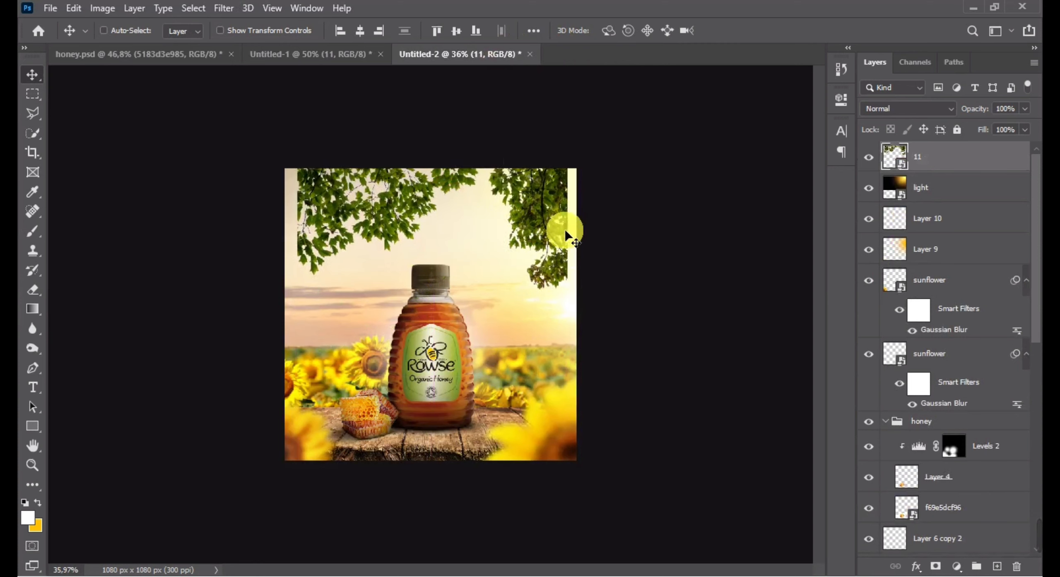
# Scale the leafy branches to 34.56% so they span the full 1080-pixel canvas width
pyautogui.hotkey('ctrl', 't')
pyautogui.moveTo(568, 228); pyautogui.dragTo(584, 229)
pyautogui.moveTo(299, 231); pyautogui.dragTo(285, 231)
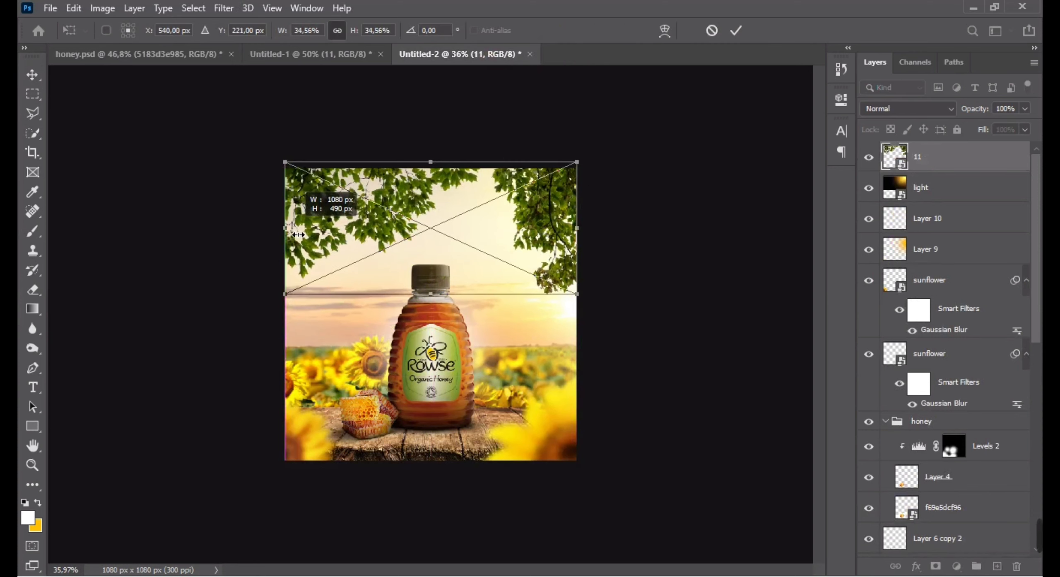
pyautogui.press('Return')
pyautogui.hotkey('ctrl', '+')
pyautogui.scroll(2, 439, 268)
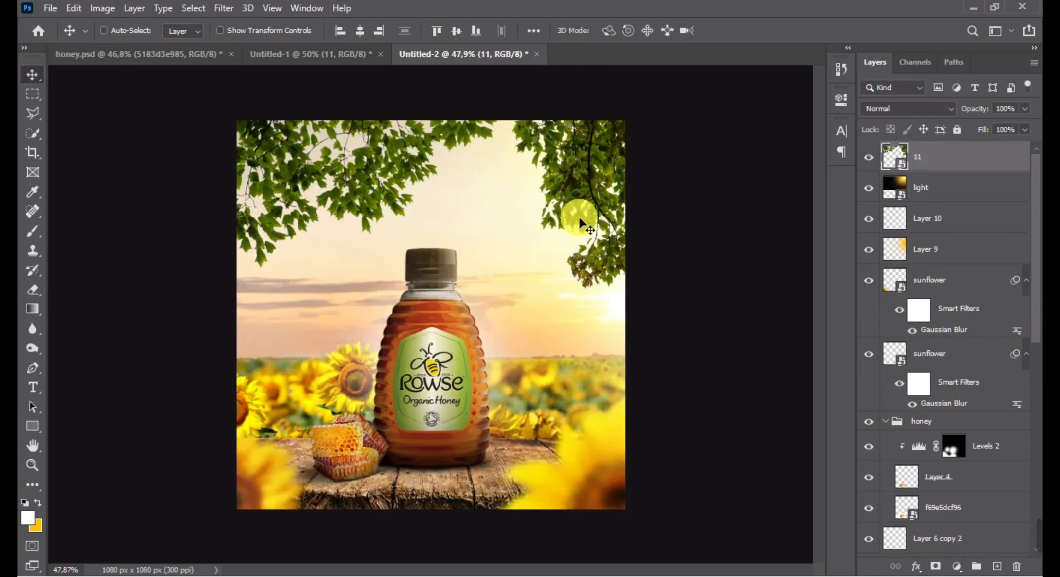
# Shift the leafy branches slightly up and scale them to 34.62% to cover the canvas edge
pyautogui.moveTo(584, 200); pyautogui.dragTo(583, 196)
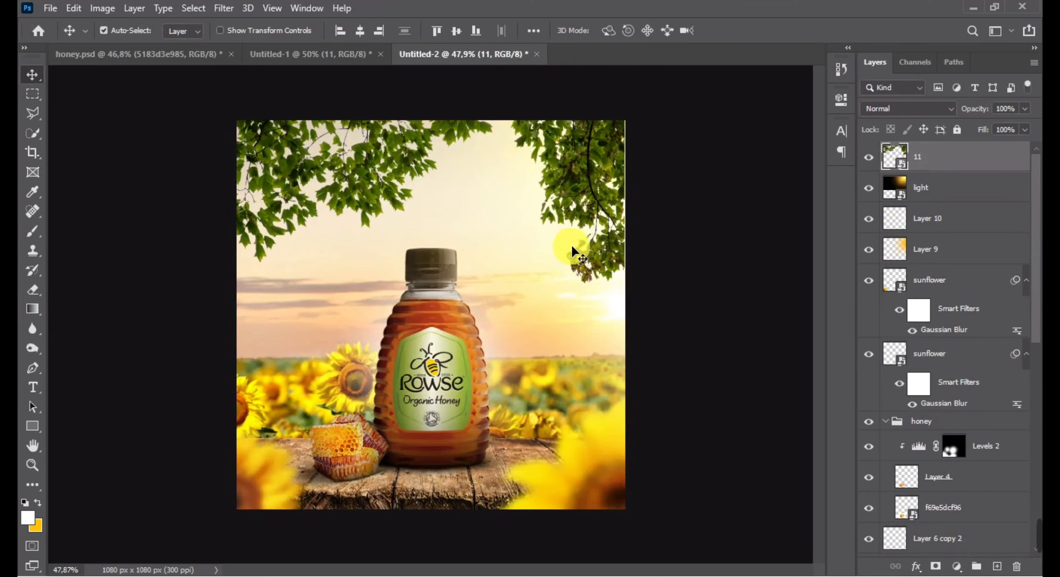
pyautogui.hotkey('ctrl', 't')
pyautogui.press('Return')
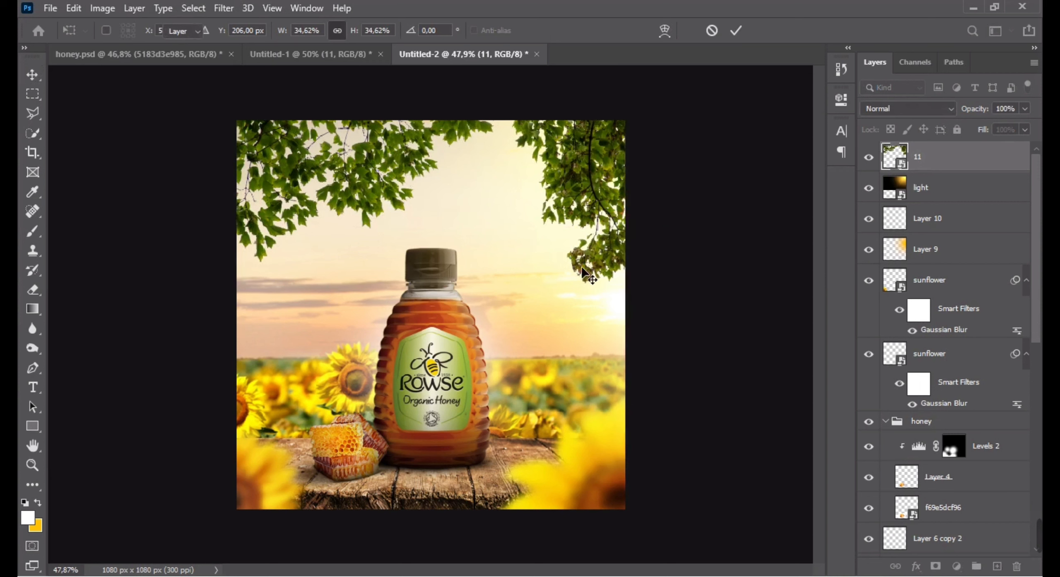
pyautogui.click(472, 317)
pyautogui.hotkey('ctrl', '-')
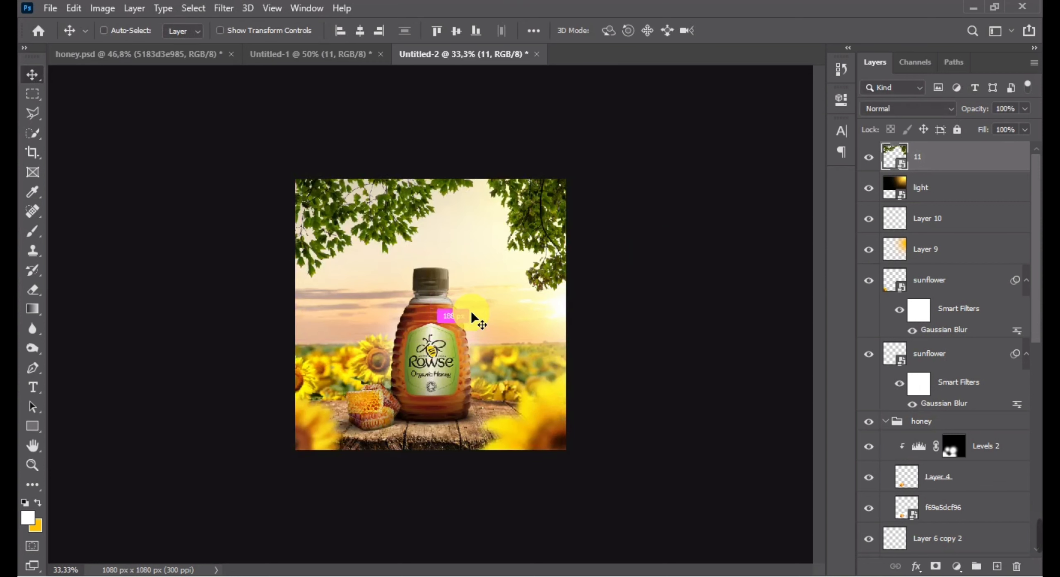
# Bring the black lens-flare light layer from Untitled-1 into Untitled-2 and set its blending mode to Screen
pyautogui.hotkey('ctrl', '+')
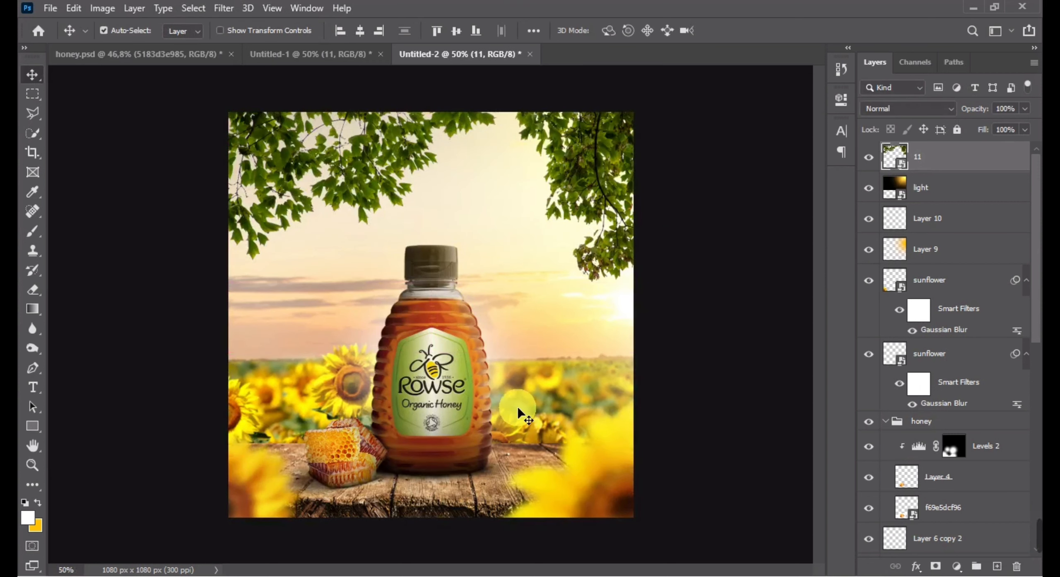
pyautogui.click(319, 57)
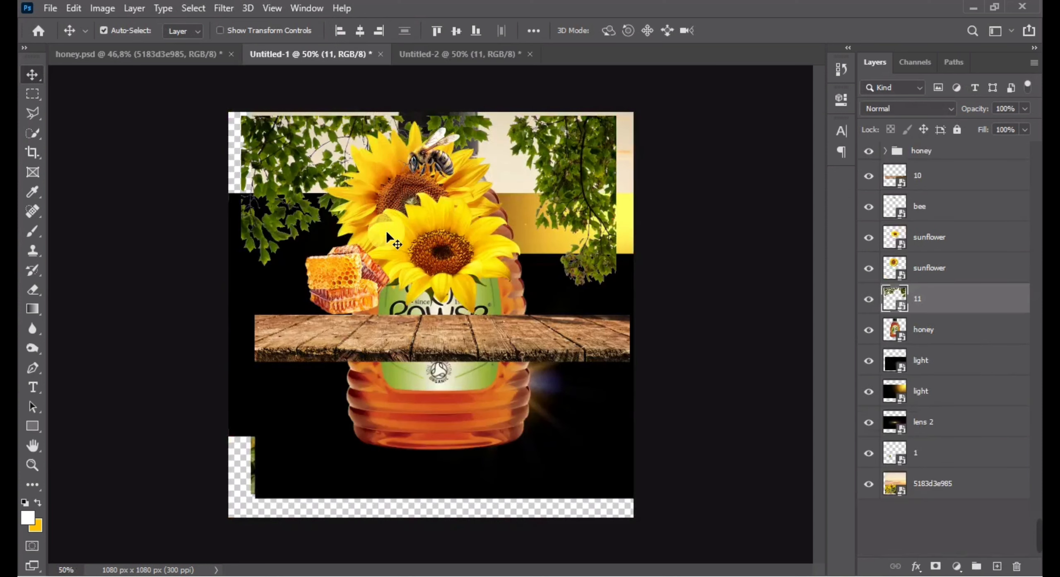
pyautogui.moveTo(573, 422); pyautogui.dragTo(566, 421)
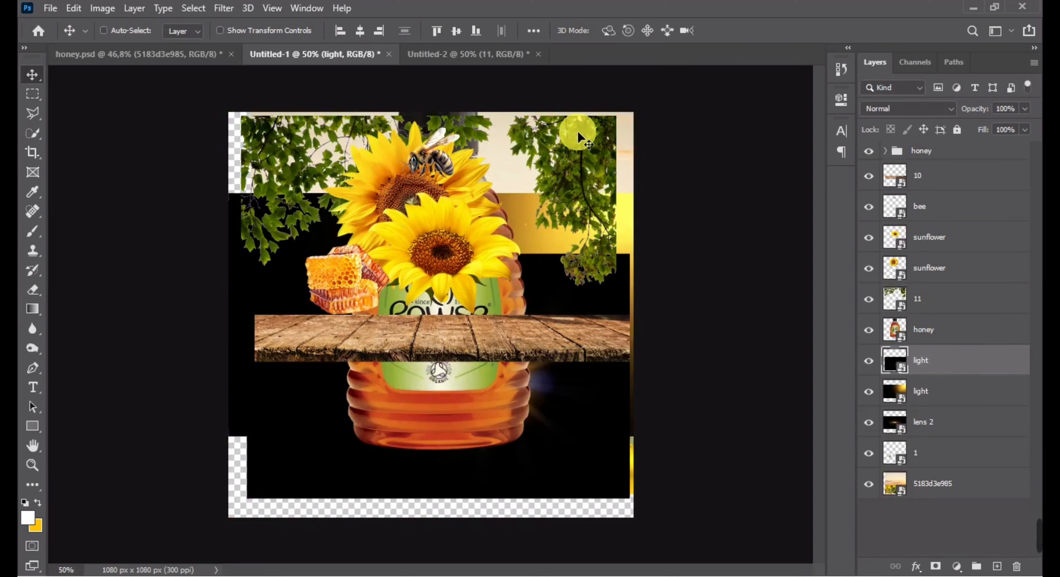
pyautogui.click(519, 47)
pyautogui.moveTo(518, 47); pyautogui.dragTo(538, 317)
pyautogui.click(868, 111)
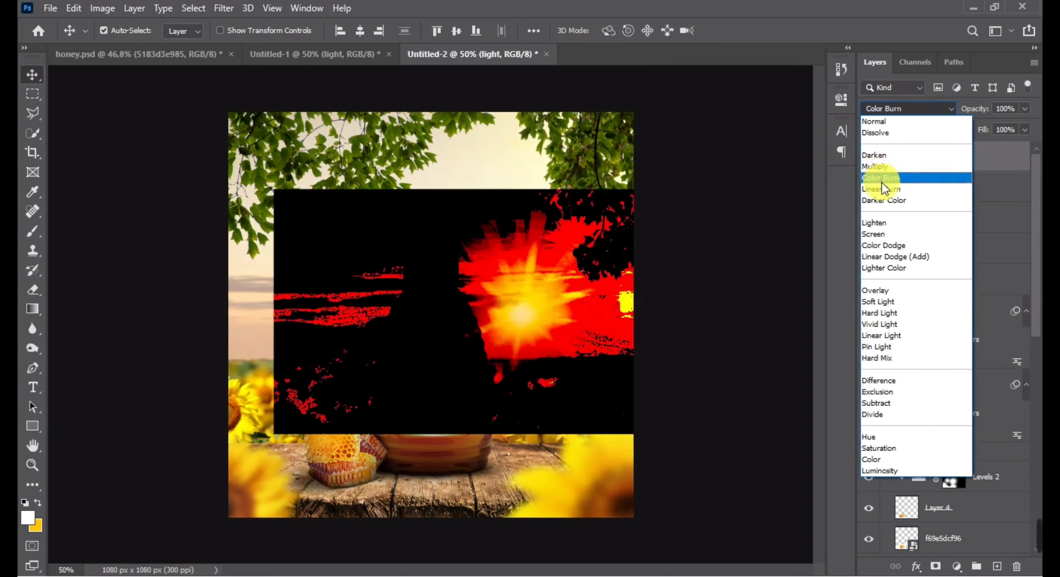
pyautogui.click(891, 236)
# Move the lens-flare light layer over the sun beside the bottle and scale it to 9.02%
pyautogui.moveTo(570, 320); pyautogui.dragTo(629, 294)
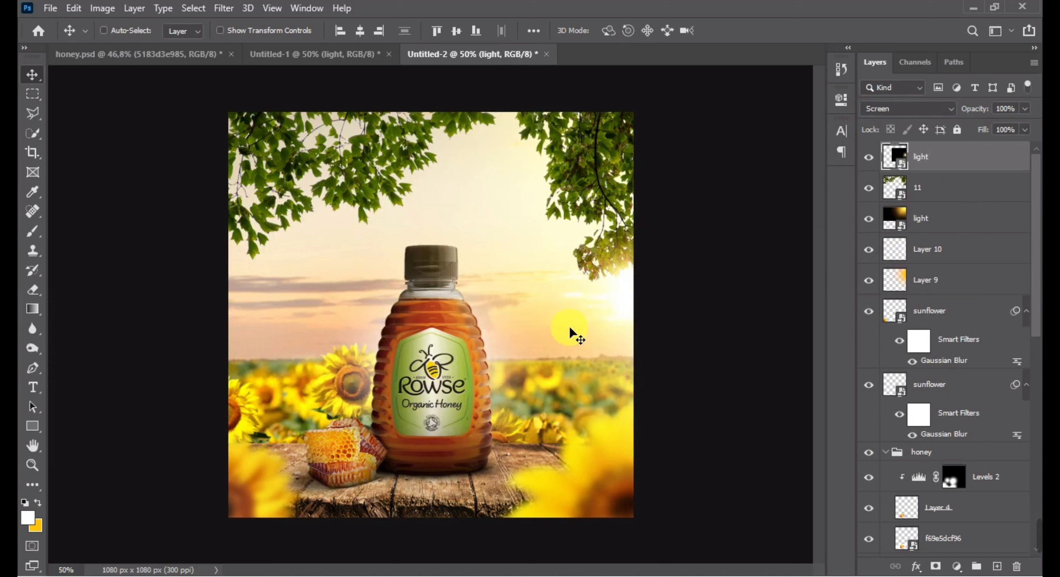
pyautogui.hotkey('ctrl', 't')
pyautogui.moveTo(385, 286); pyautogui.dragTo(118, 307)
pyautogui.moveTo(604, 301); pyautogui.dragTo(691, 296)
pyautogui.doubleClick(598, 318)
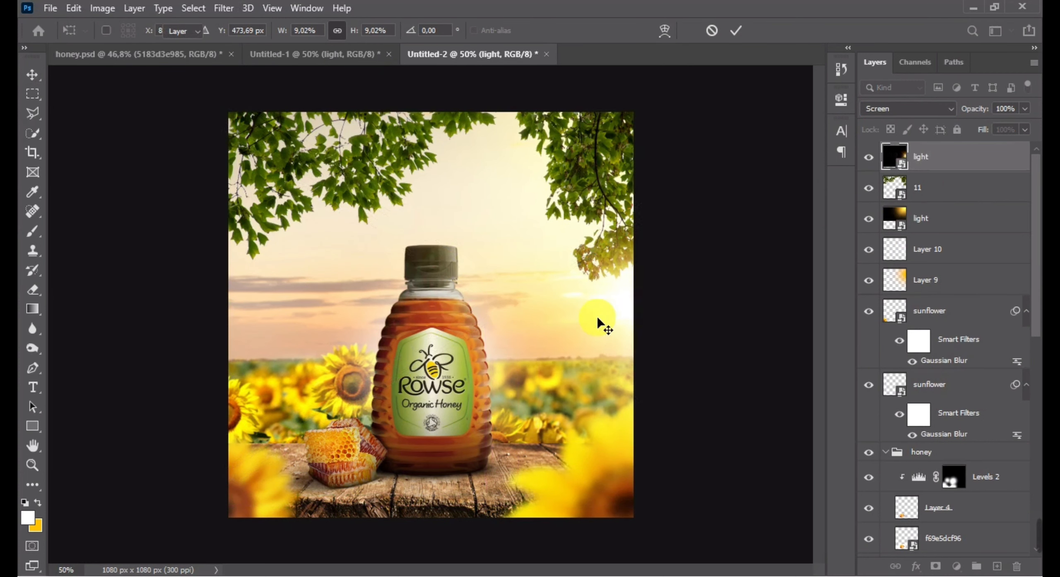
# Add a layer mask to the lens-flare light layer and choose the Brush with black as the painting colour
pyautogui.scroll(-2, 509, 377)
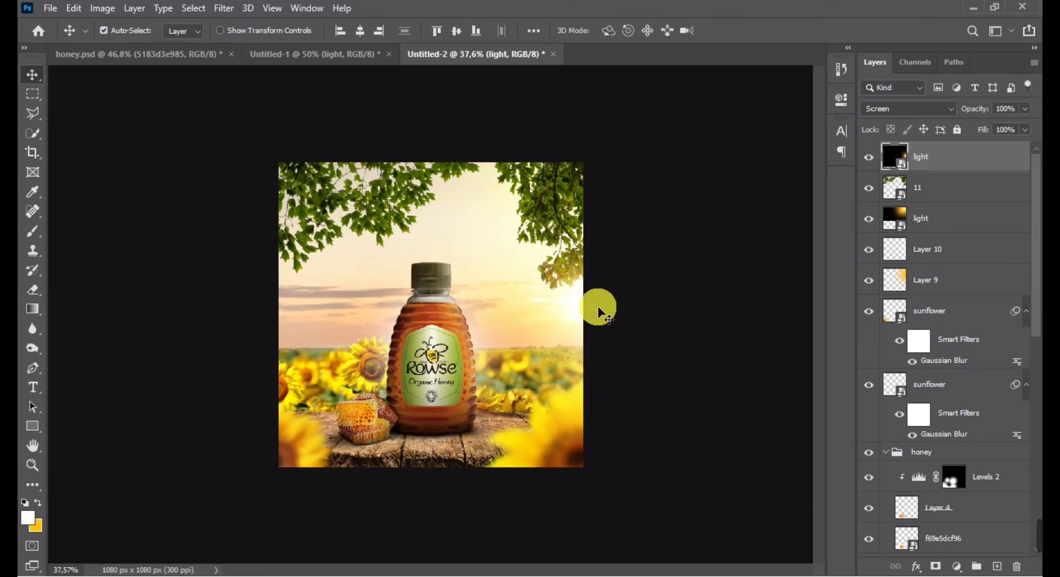
pyautogui.click(944, 566)
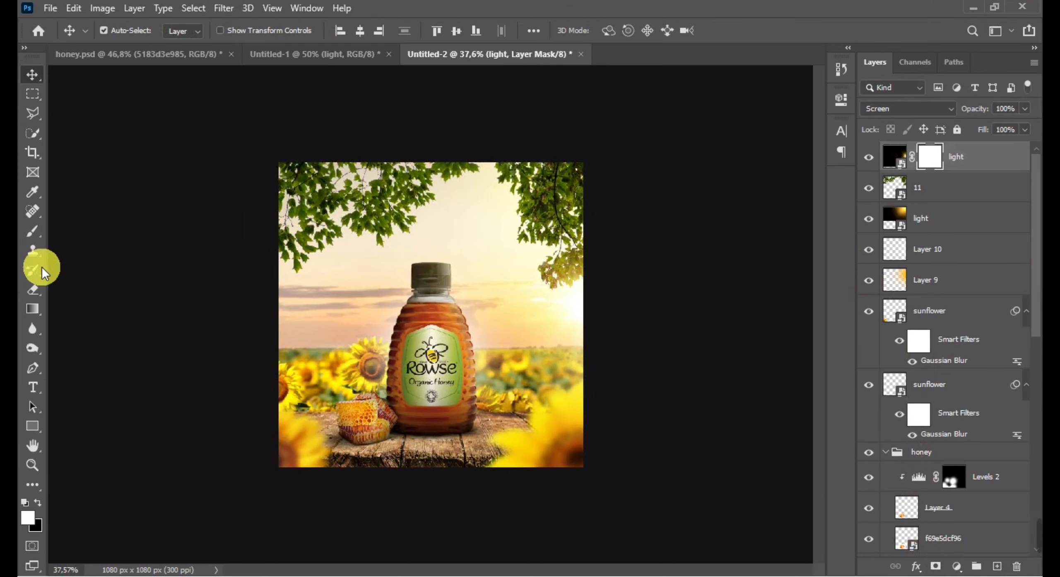
pyautogui.click(32, 232)
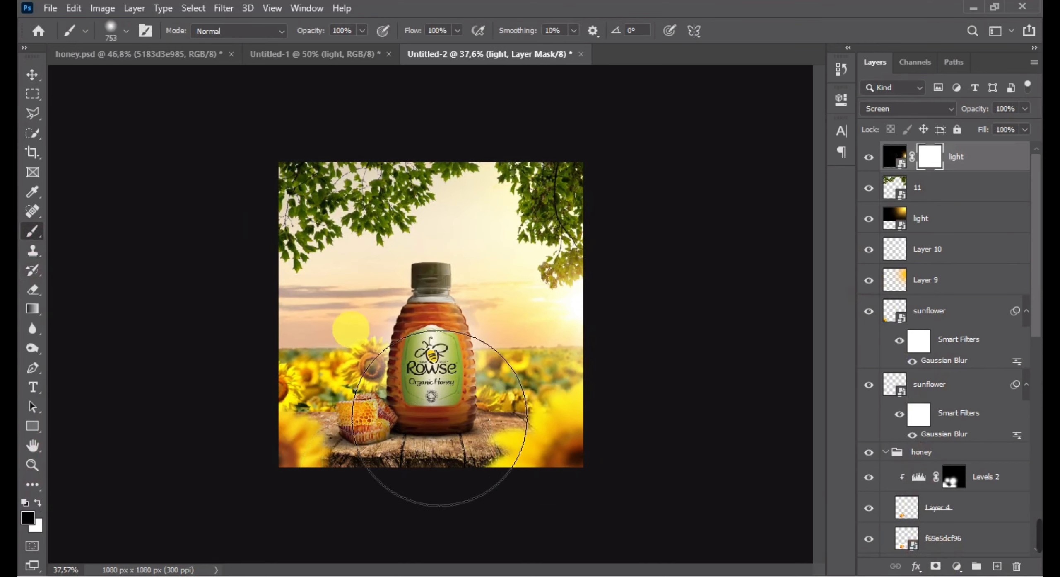
pyautogui.click(408, 291)
pyautogui.scroll(6, 390, 310)
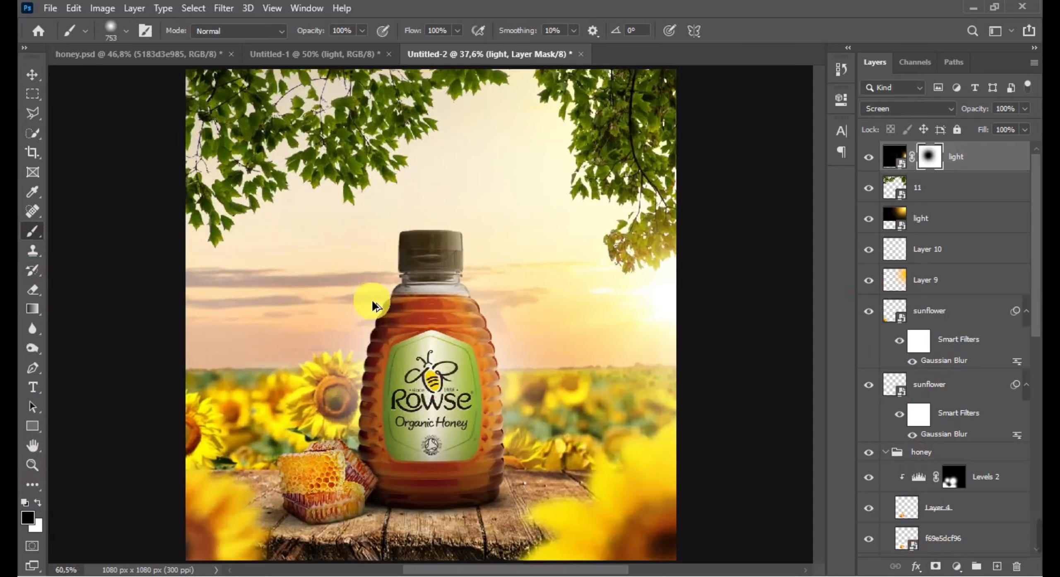
pyautogui.hotkey('ctrl', 'alt', 'z')
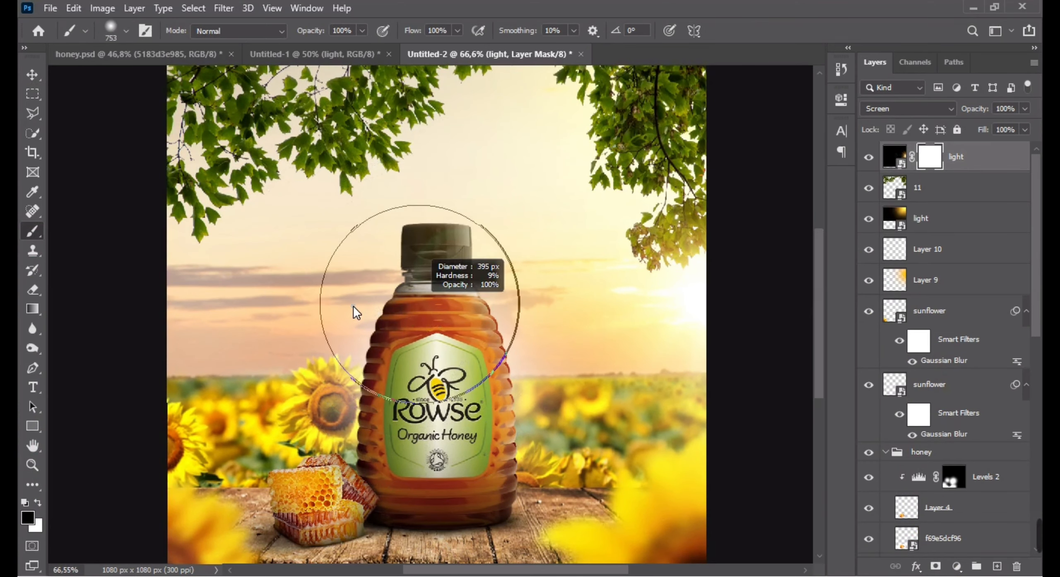
# Hide the flare over the upper part of the bottle by painting its mask black with a soft 399-pixel brush
pyautogui.click(407, 284)
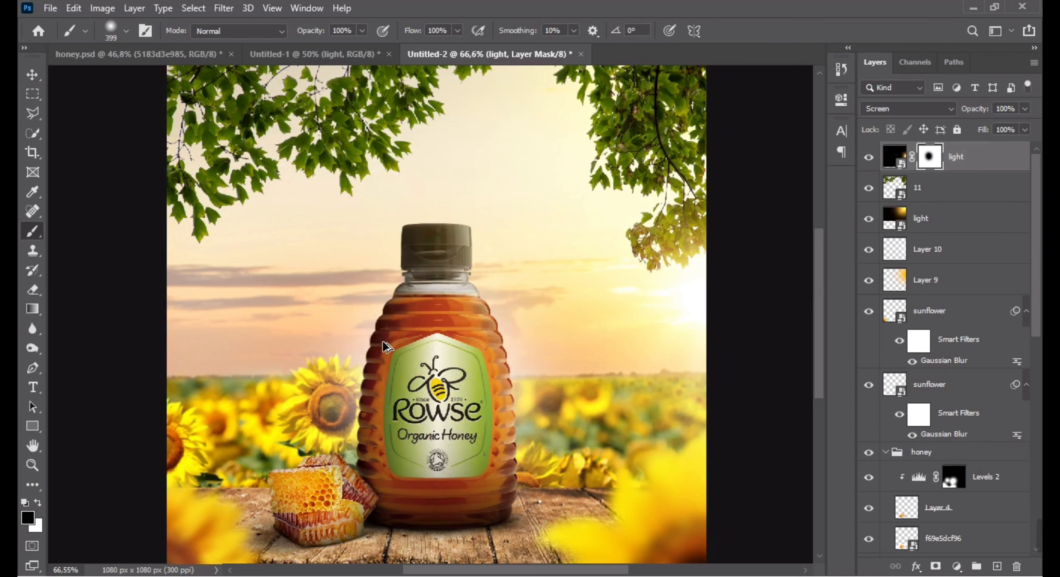
pyautogui.scroll(-3, 378, 343)
pyautogui.click(32, 74)
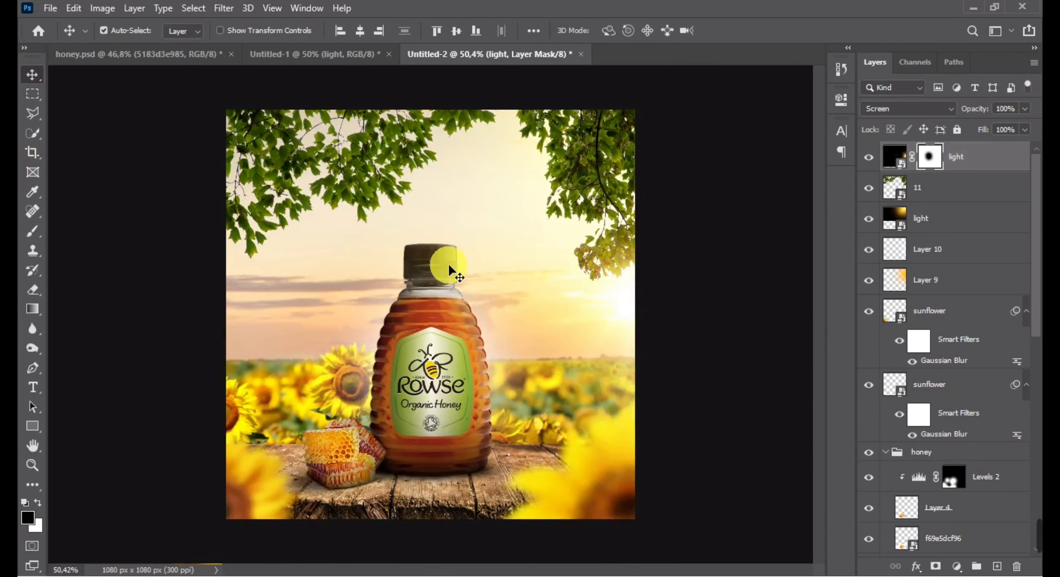
pyautogui.scroll(-3, 450, 269)
pyautogui.scroll(3, 459, 272)
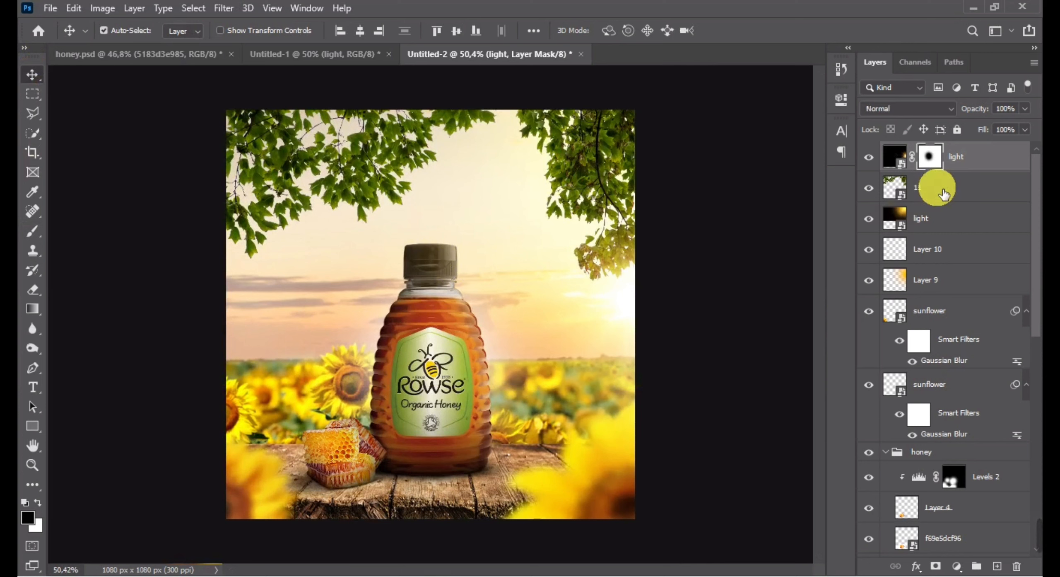
# Add a white Solid Color fill above the leafy branches layer 11 and clip it to the branches
pyautogui.click(932, 191)
pyautogui.click(967, 564)
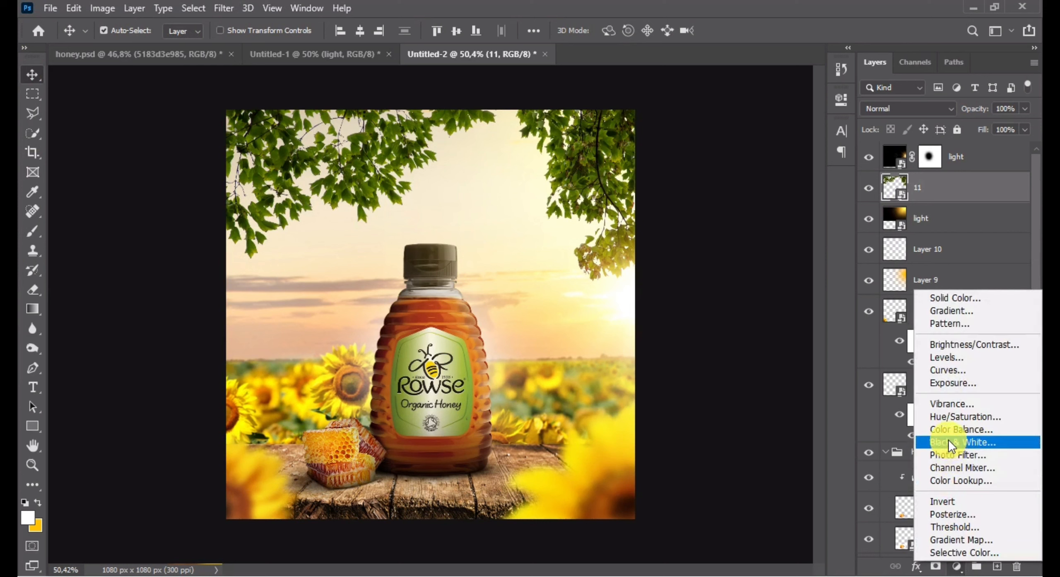
pyautogui.click(944, 296)
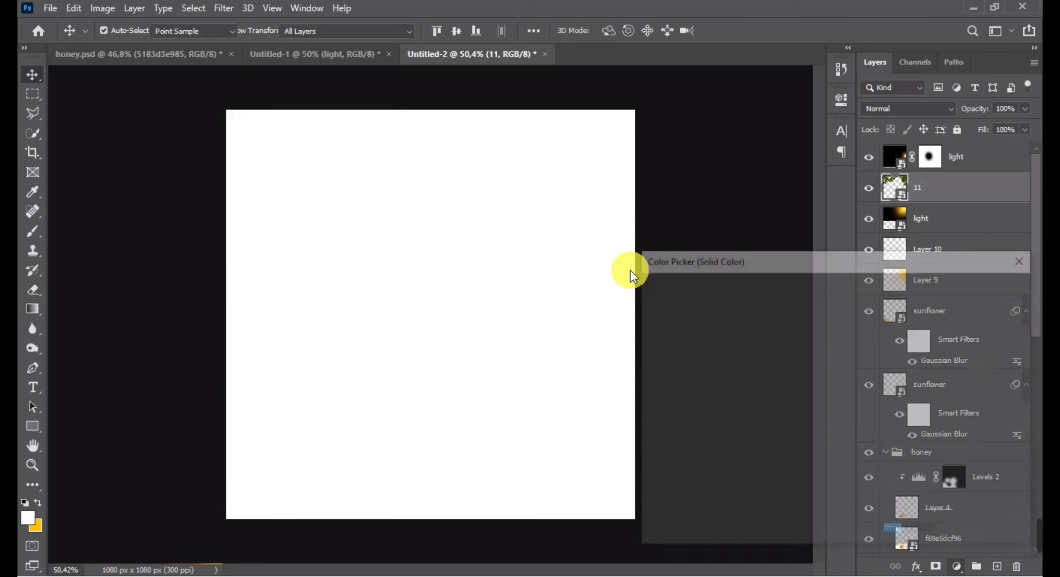
pyautogui.click(960, 286)
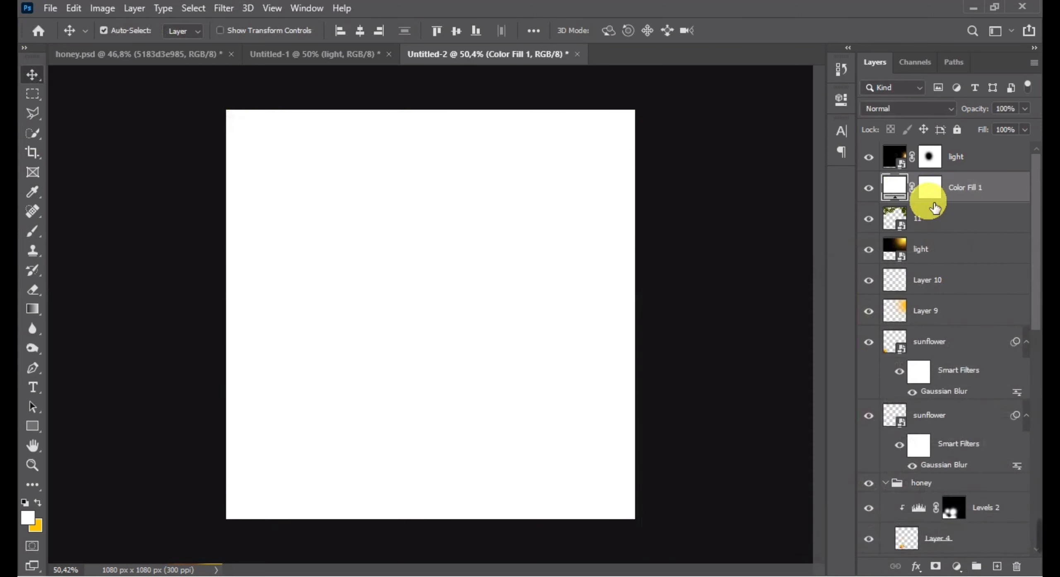
pyautogui.rightClick(980, 197)
pyautogui.click(854, 287)
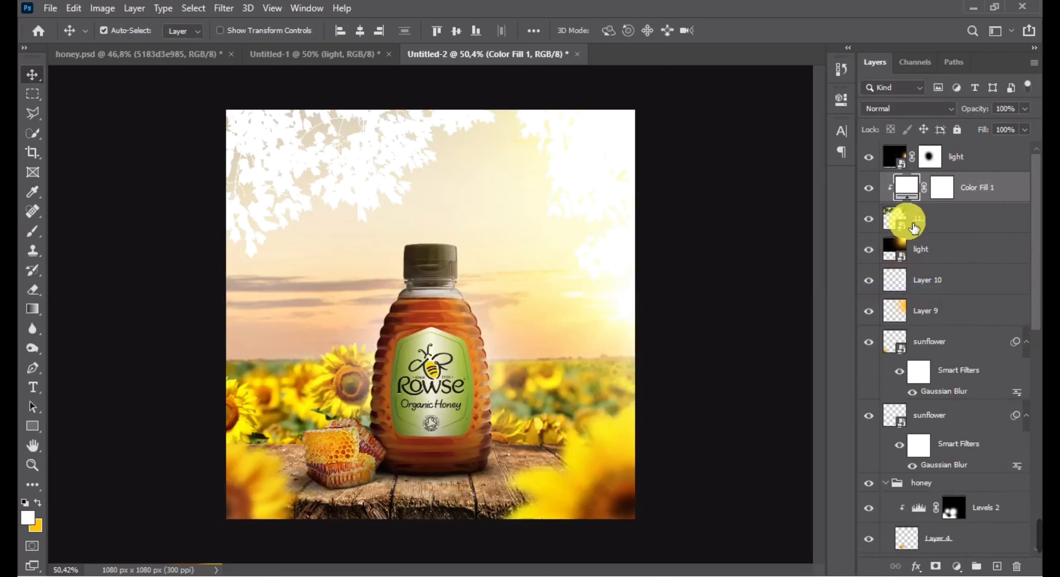
# Recolour the clipped branch fill to a pale yellow sampled from the scene and set its blending mode to Screen
pyautogui.doubleClick(914, 190)
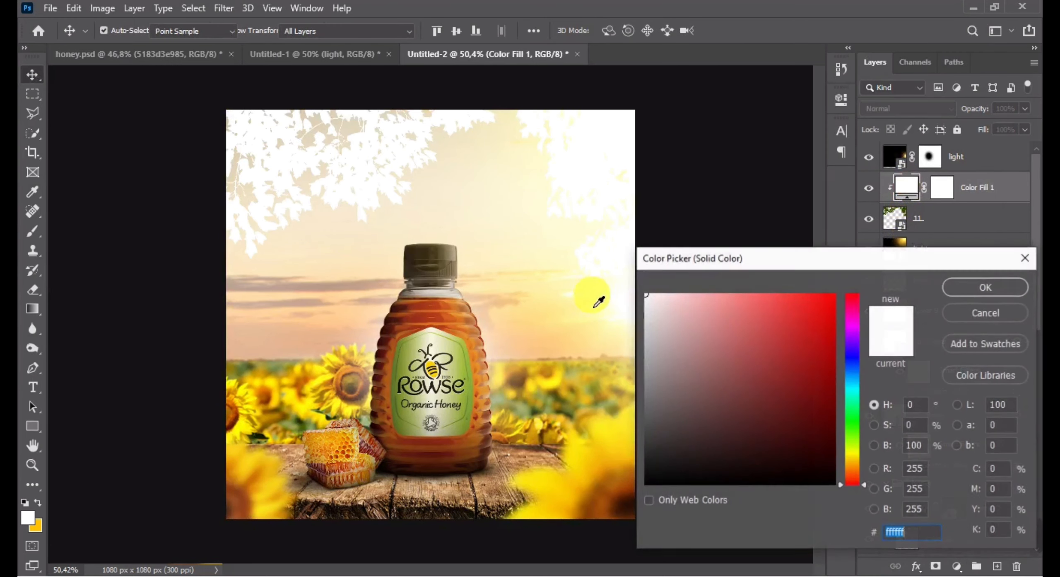
pyautogui.click(570, 332)
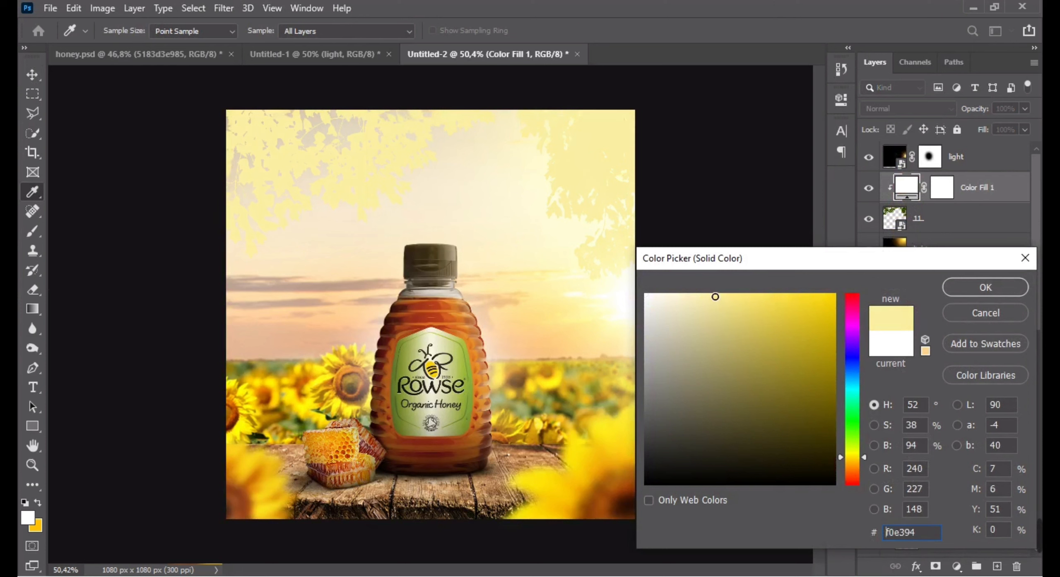
pyautogui.click(955, 297)
pyautogui.click(884, 109)
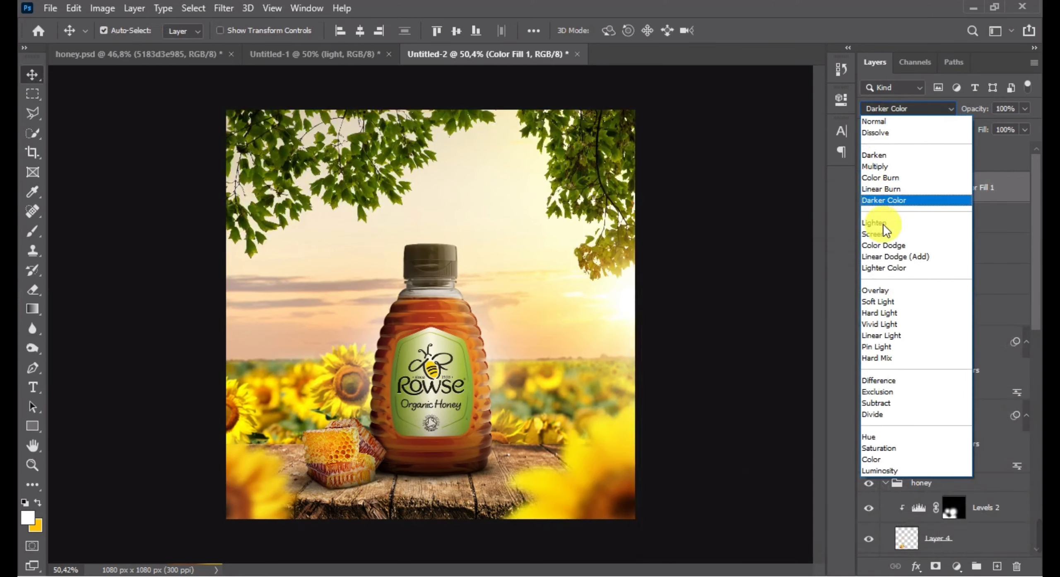
pyautogui.click(889, 242)
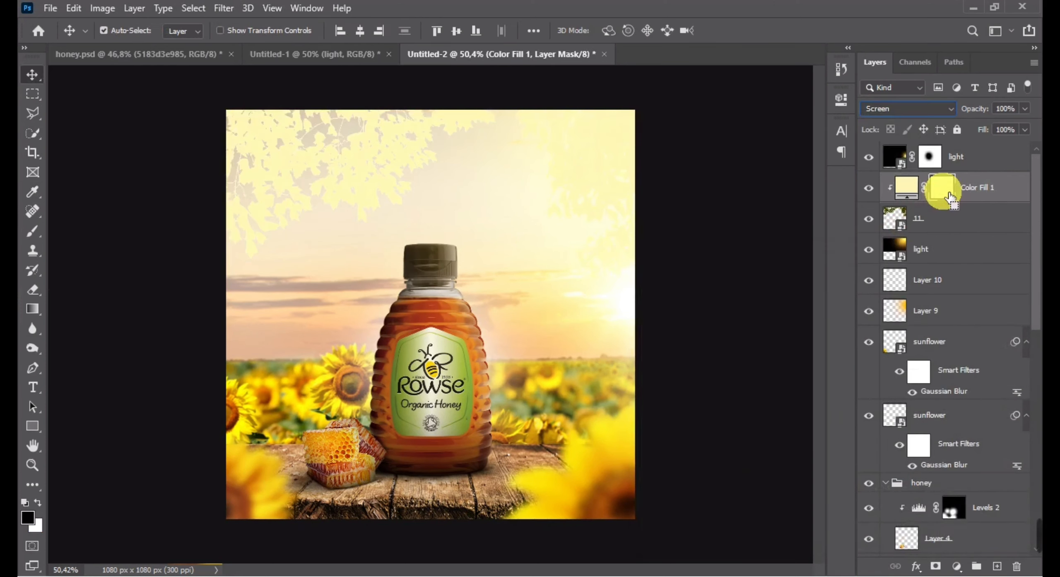
# Invert the branch fill's mask and paint white with a large soft brush to reveal warm light on the inner leaves
pyautogui.hotkey('ctrl', 'i')
pyautogui.click(32, 231)
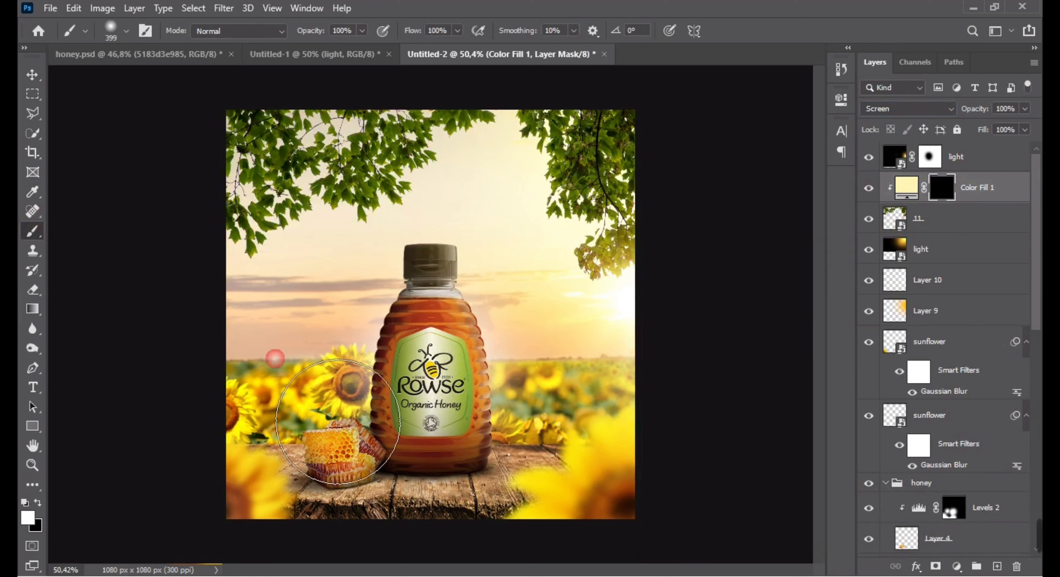
pyautogui.moveTo(323, 308)
pyautogui.mouseDown()
pyautogui.moveTo(400, 330)
pyautogui.moveTo(492, 266)
pyautogui.mouseUp()
pyautogui.click(378, 357)
pyautogui.click(445, 335)
pyautogui.moveTo(429, 322); pyautogui.dragTo(386, 352)
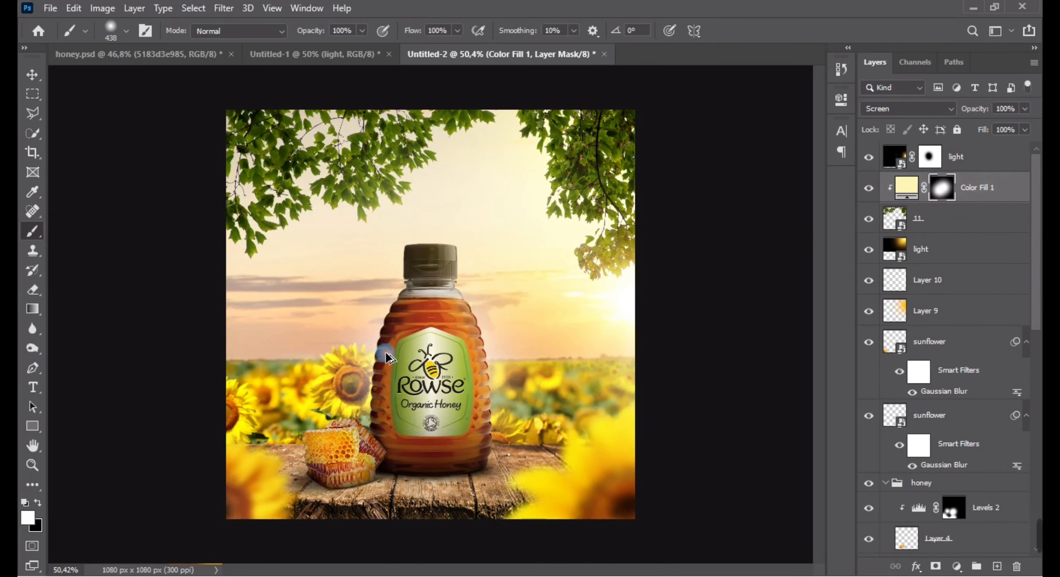
pyautogui.click(563, 289)
pyautogui.moveTo(481, 199); pyautogui.dragTo(465, 201)
pyautogui.click(490, 187)
pyautogui.click(478, 230)
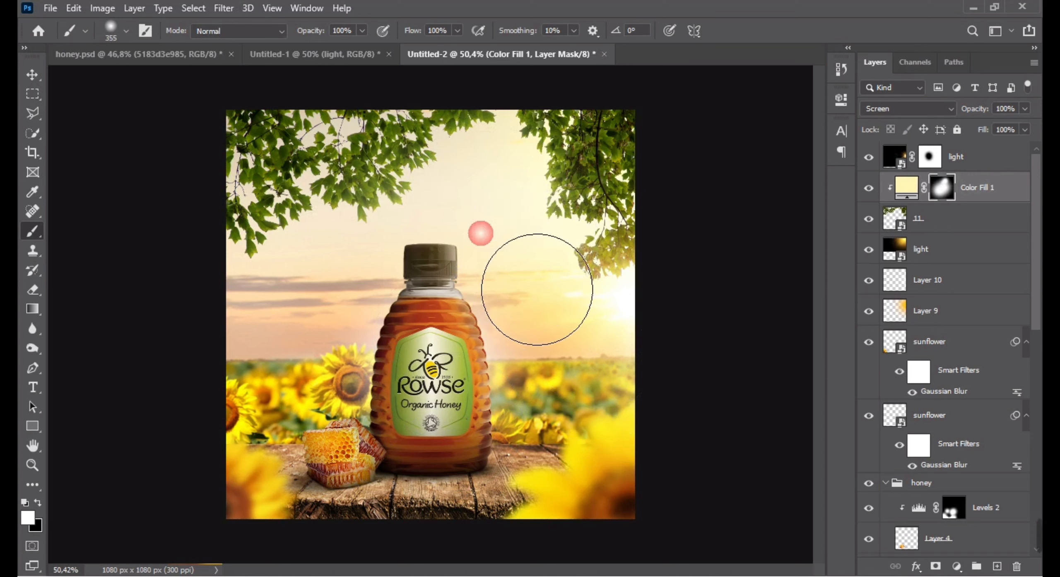
pyautogui.scroll(-3, 450, 270)
pyautogui.scroll(3, 455, 311)
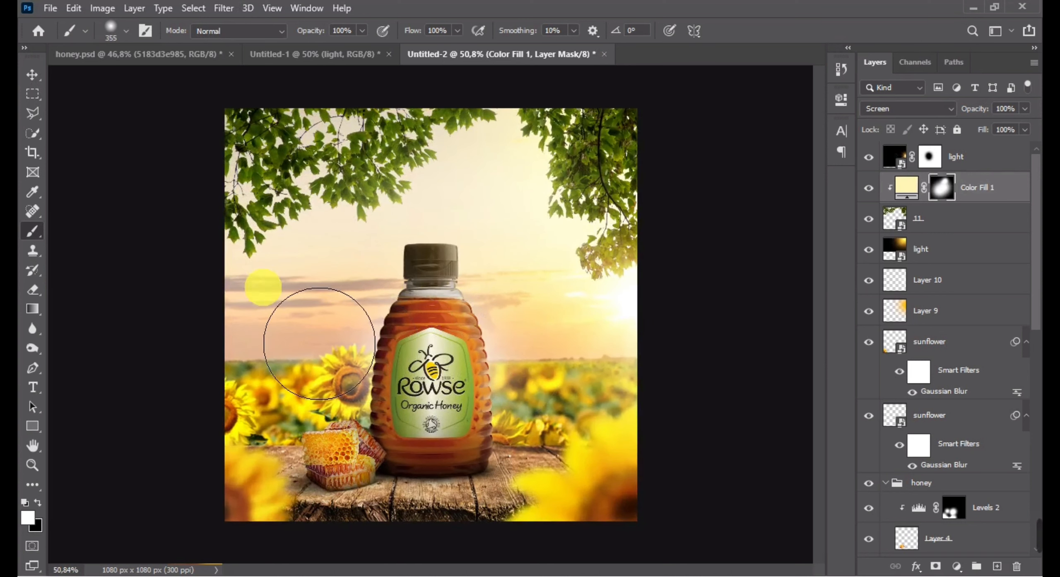
pyautogui.click(26, 79)
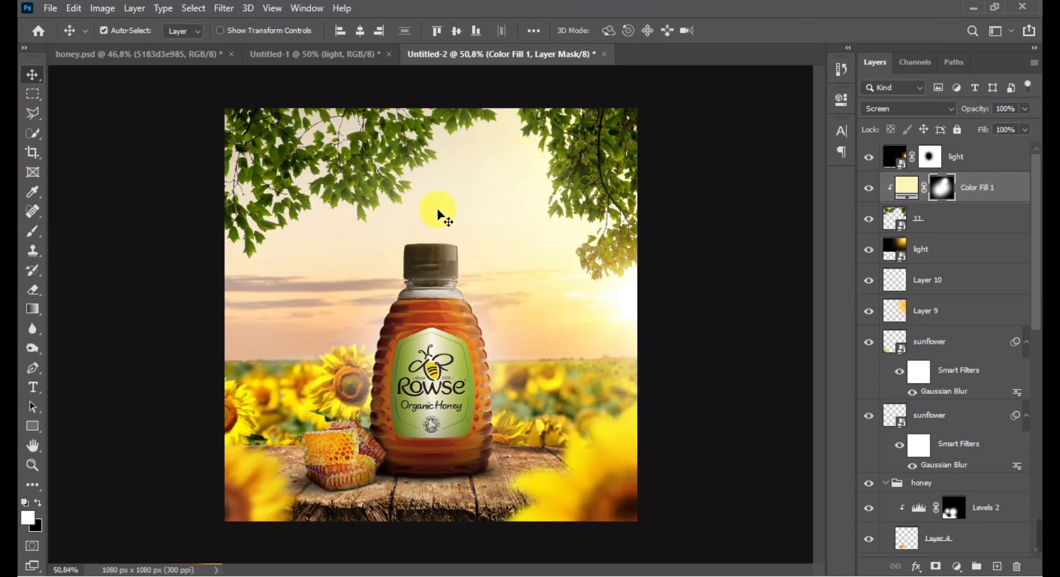
# Lock both light layers together with Layer 9 and Layer 10
pyautogui.click(441, 337)
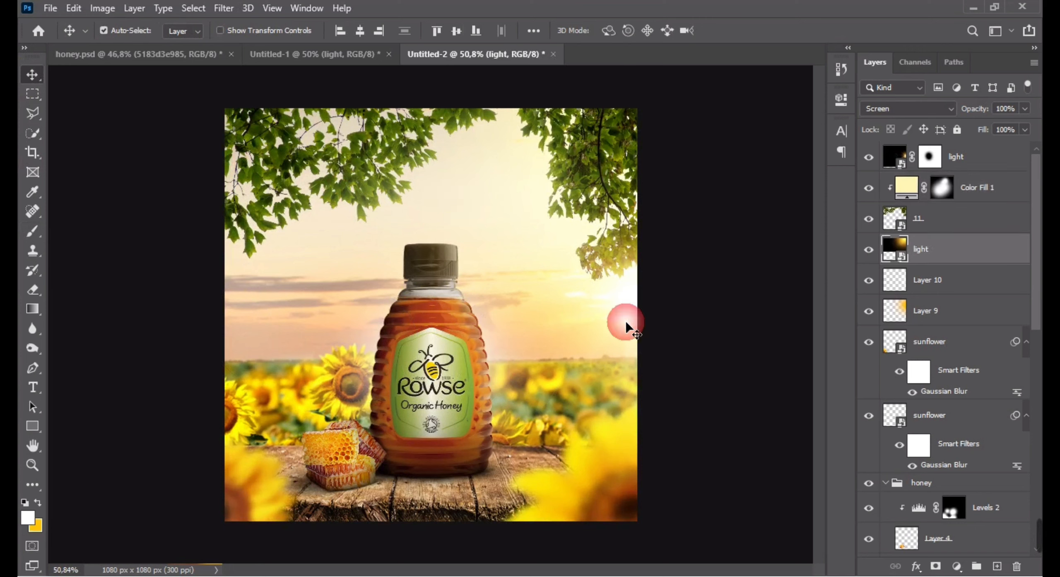
pyautogui.click(982, 170)
pyautogui.click(955, 316)
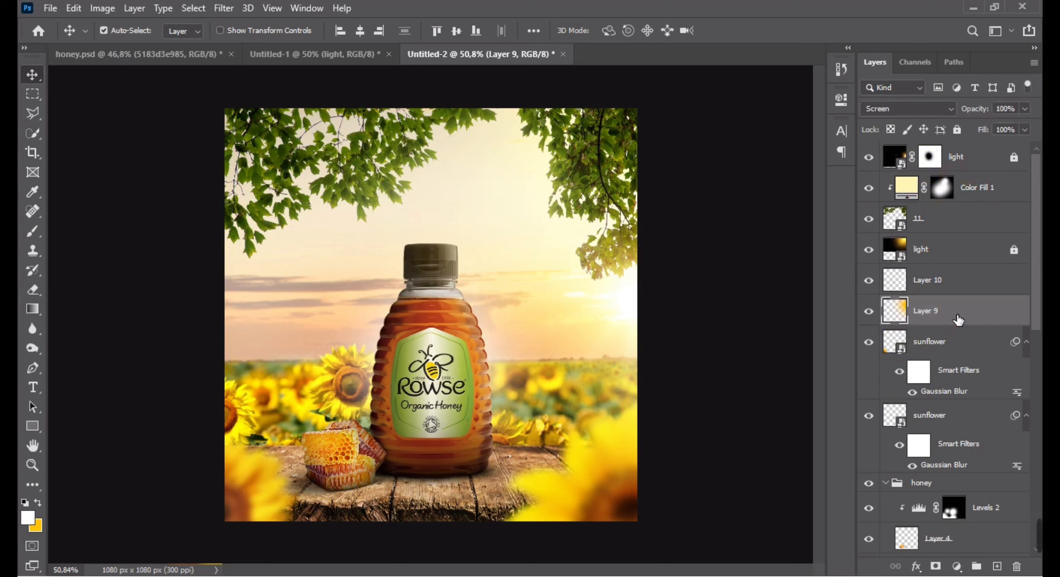
pyautogui.keyDown('shift'); pyautogui.click(963, 289); pyautogui.keyUp('shift')
pyautogui.click(957, 129)
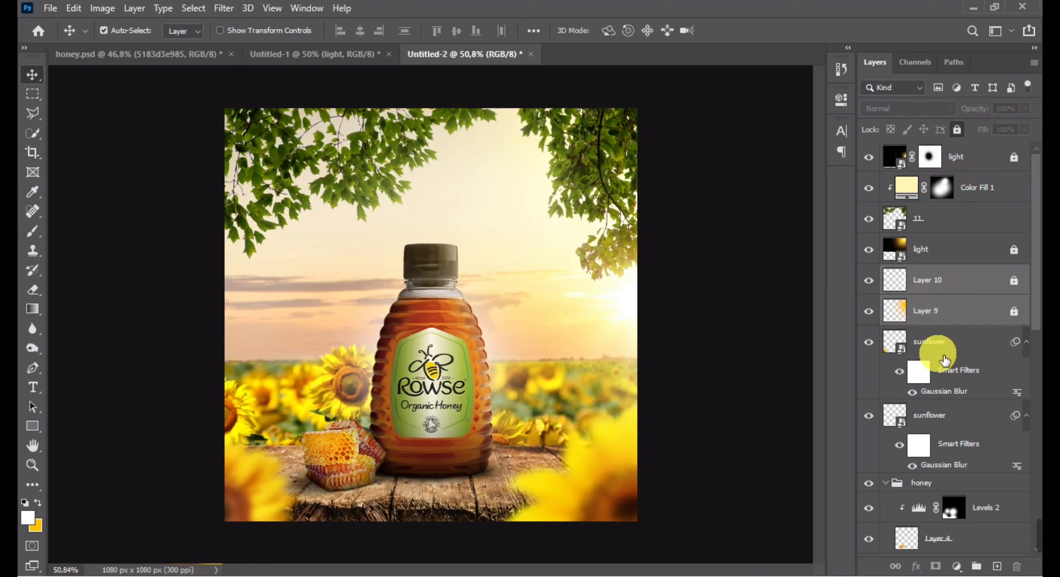
# Collapse the honey group in the layer stack
pyautogui.scroll(-1, 946, 359)
pyautogui.scroll(-9, 892, 320)
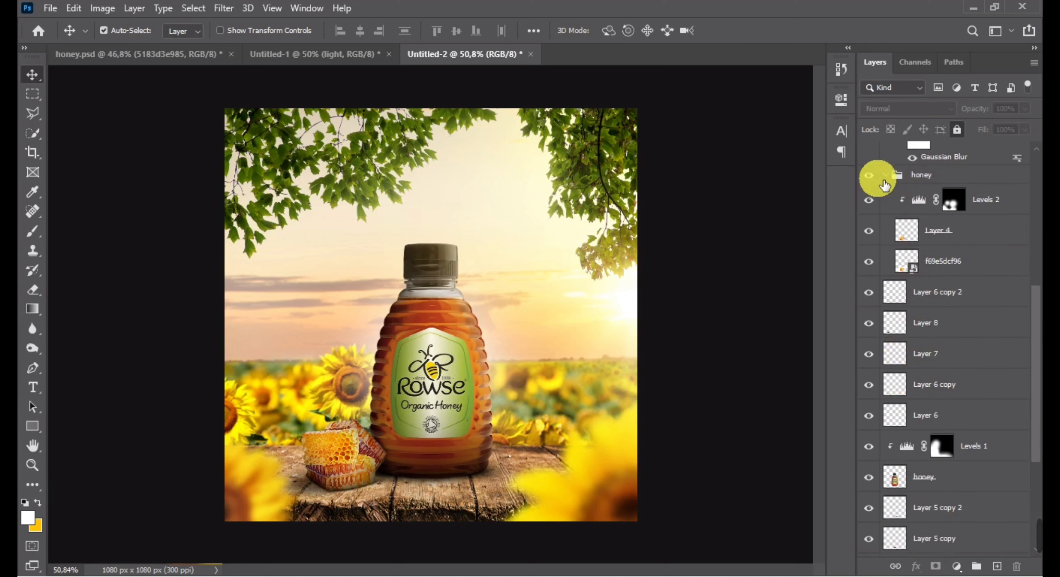
pyautogui.click(886, 174)
# Add a solid colour fill clipped to the honey bottle, coloured pale yellow fff2ae, and set its blending mode to Screen
pyautogui.click(426, 399)
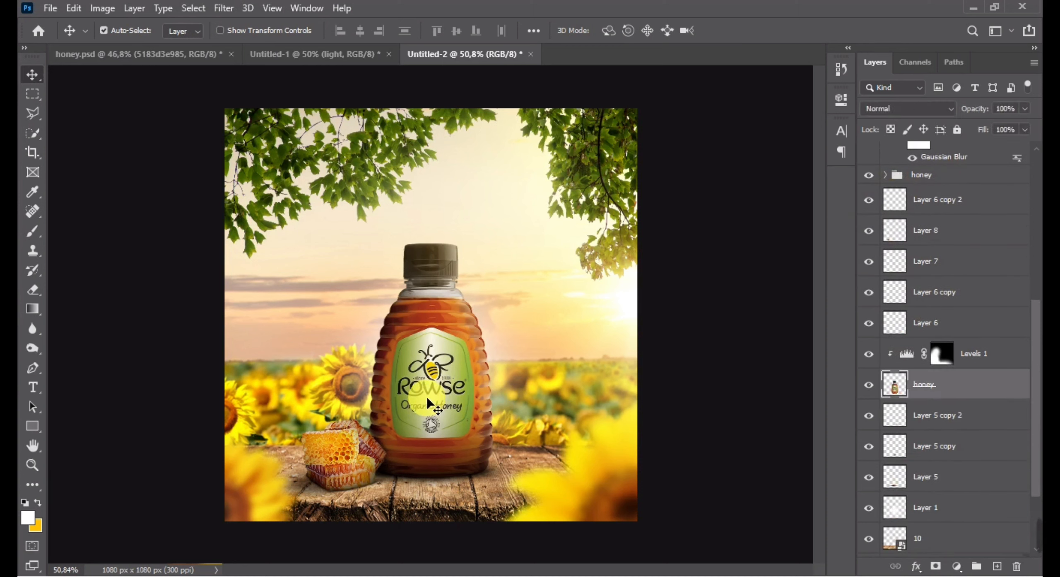
pyautogui.click(957, 566)
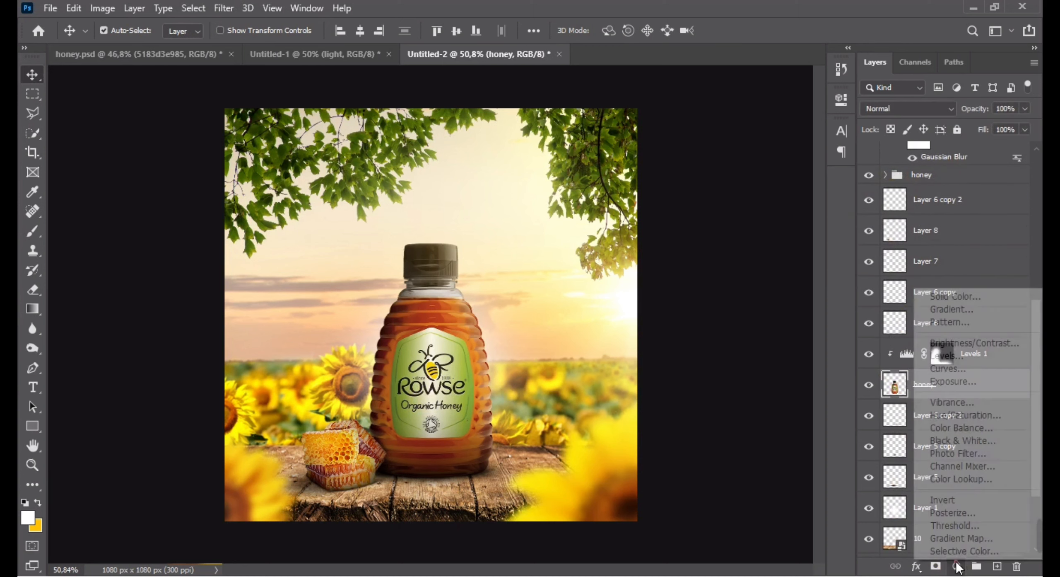
pyautogui.click(964, 293)
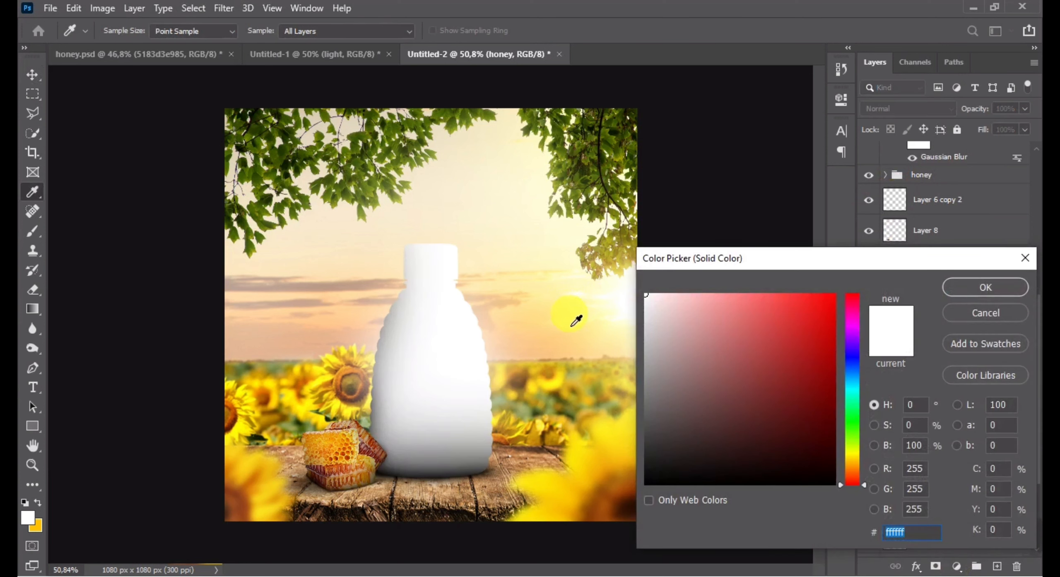
pyautogui.click(635, 323)
pyautogui.moveTo(709, 309); pyautogui.dragTo(703, 297)
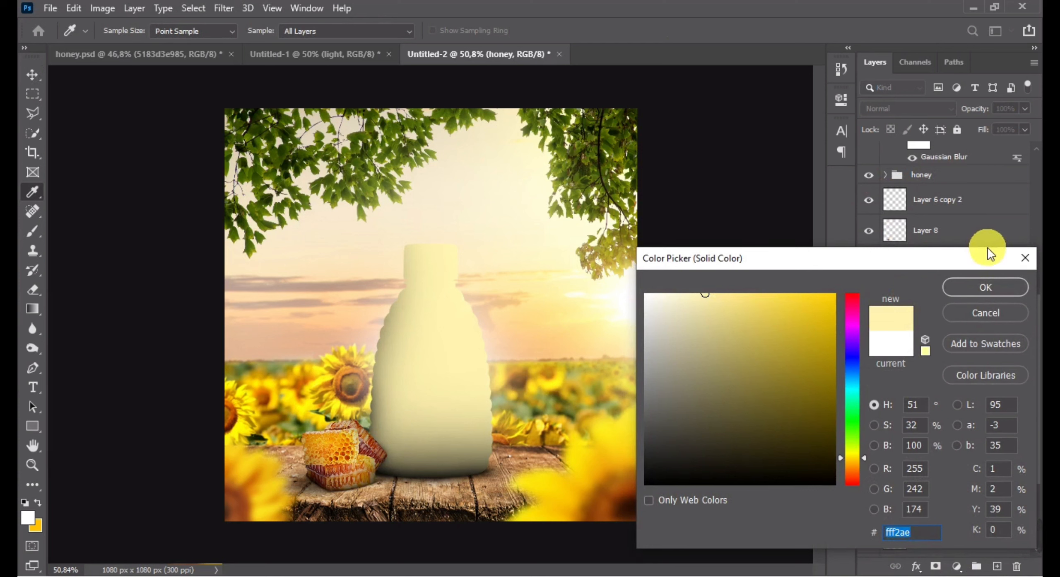
pyautogui.press('Return')
pyautogui.click(905, 109)
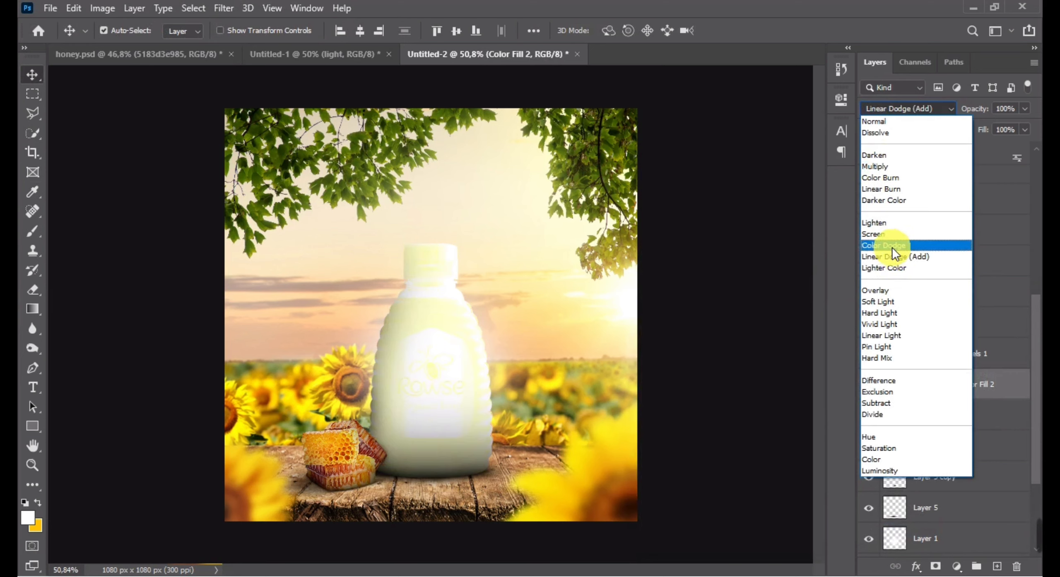
pyautogui.click(891, 235)
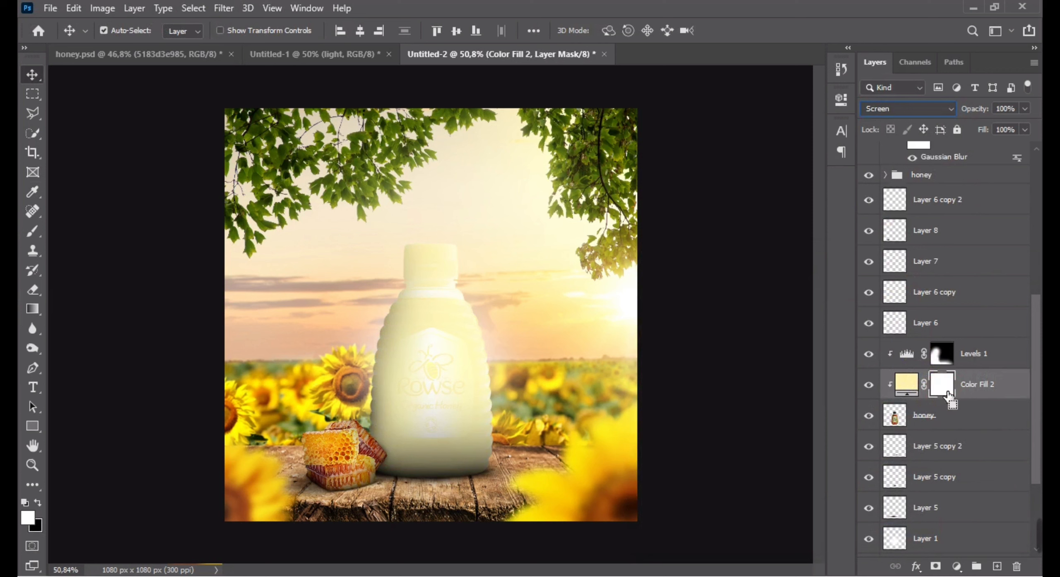
# Invert the bottle fill's mask and paint white with a large soft brush to reveal warm light along the sun-facing side
pyautogui.hotkey('ctrl', 'i')
pyautogui.click(33, 231)
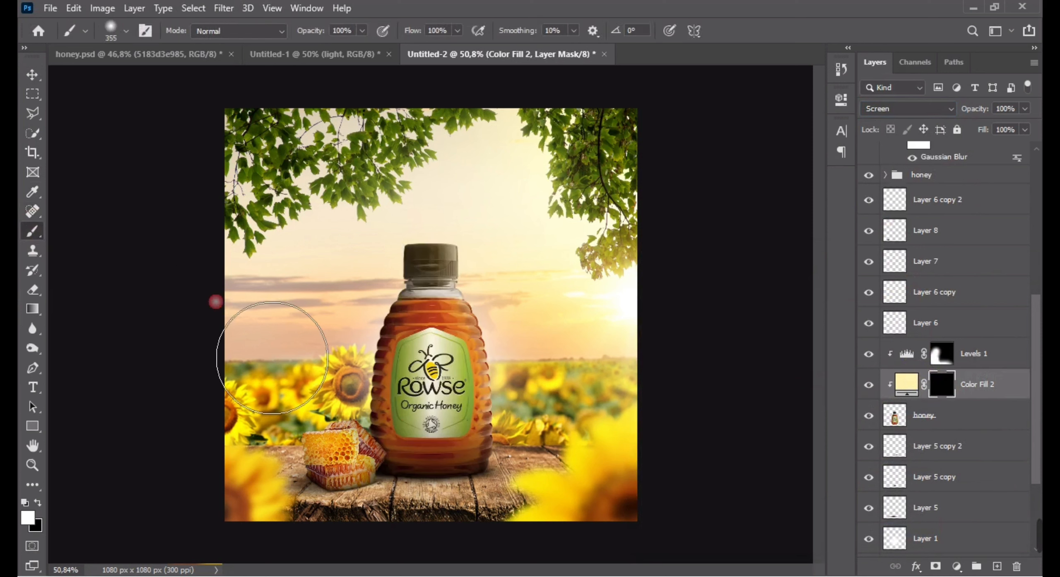
pyautogui.click(520, 349)
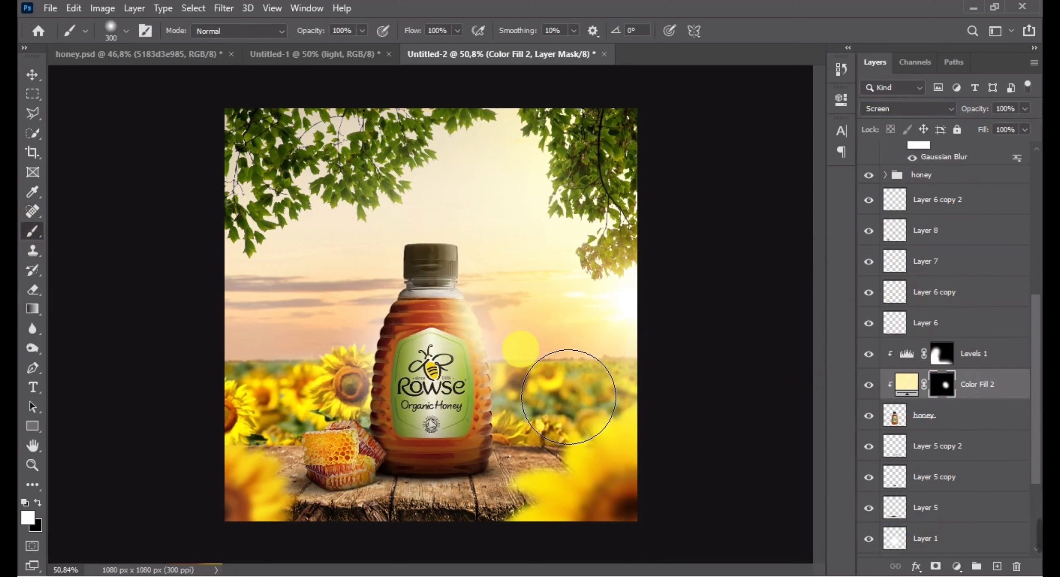
pyautogui.hotkey('ctrl', 'z')
pyautogui.scroll(4, 507, 313)
pyautogui.moveTo(499, 284); pyautogui.dragTo(468, 285)
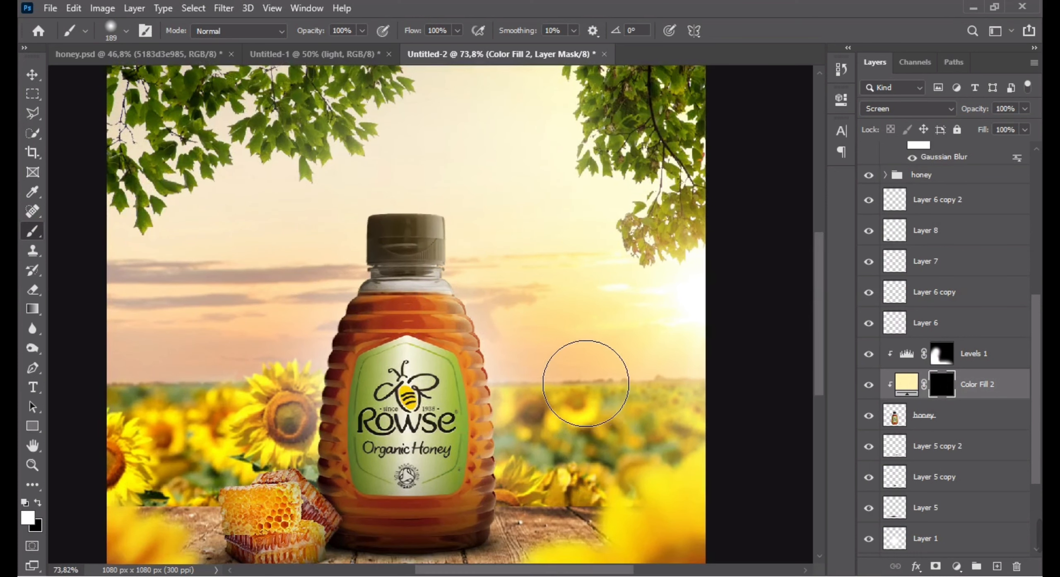
pyautogui.moveTo(532, 514); pyautogui.dragTo(513, 343)
pyautogui.scroll(-9, 532, 352)
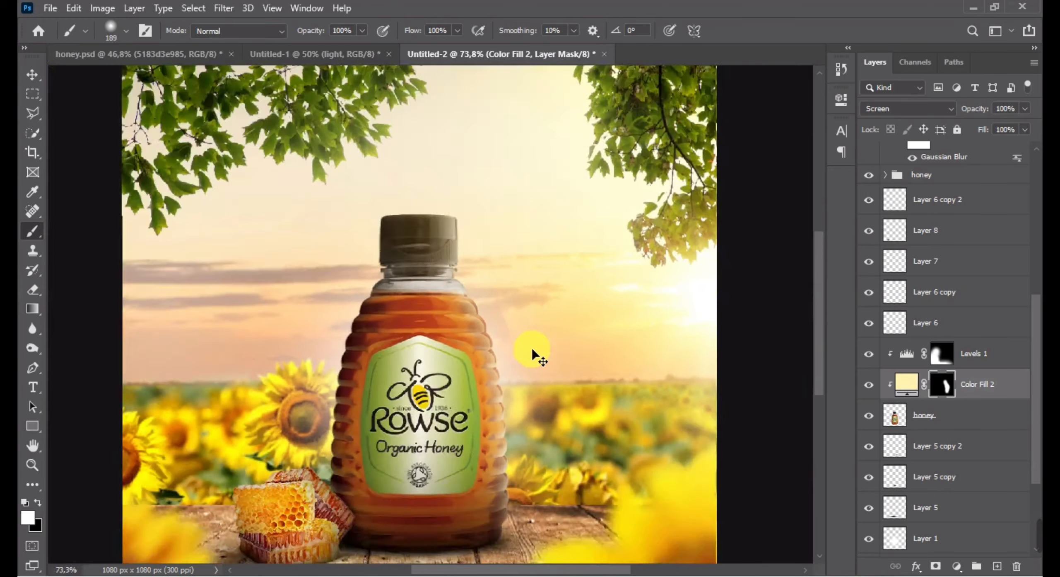
pyautogui.moveTo(582, 289); pyautogui.dragTo(658, 289)
pyautogui.click(584, 306)
# Paint white on the bottle fill's mask with a small 27 px brush to brighten the ridged edge facing the sun
pyautogui.scroll(5, 535, 321)
pyautogui.moveTo(535, 322); pyautogui.dragTo(367, 326)
pyautogui.scroll(8, 462, 259)
pyautogui.scroll(5, 463, 261)
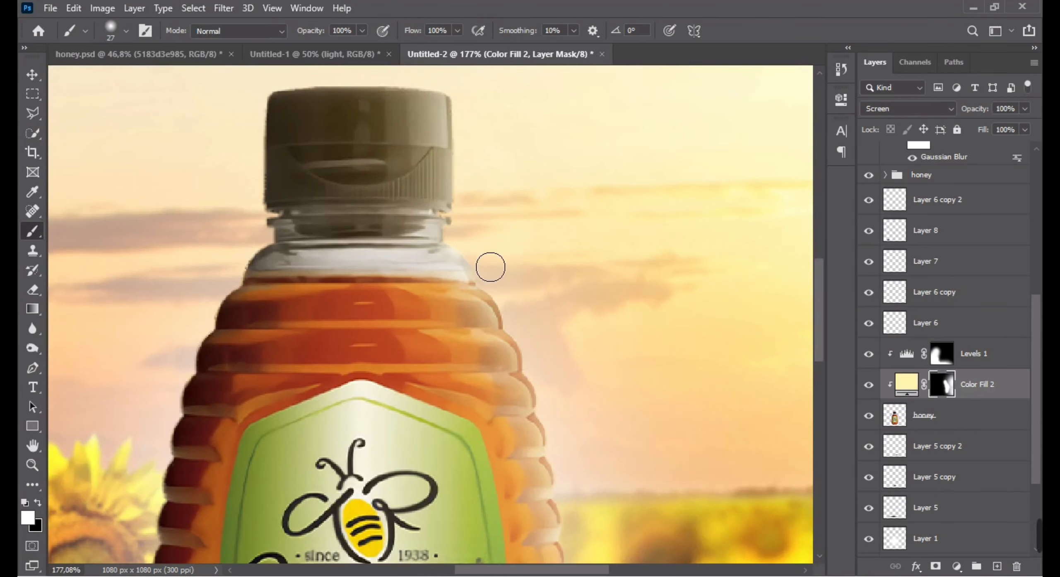
pyautogui.moveTo(568, 422); pyautogui.dragTo(531, 357)
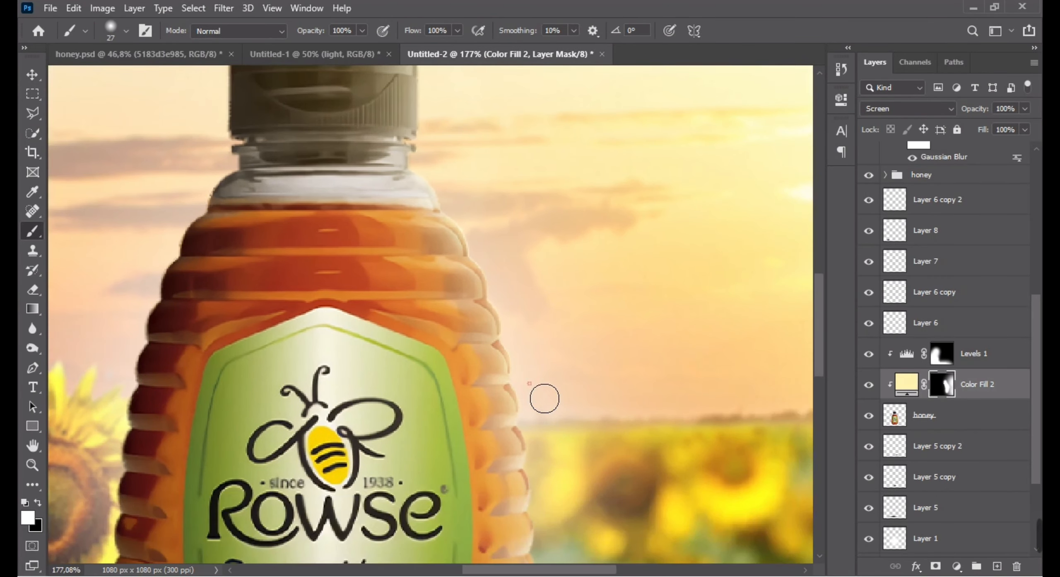
pyautogui.moveTo(596, 535); pyautogui.dragTo(548, 414)
# Blend the bottle's warm highlight with a 67 px brush and extend it up the sun-facing edge of the cap
pyautogui.scroll(-9, 482, 236)
pyautogui.moveTo(505, 291); pyautogui.dragTo(504, 391)
pyautogui.scroll(4, 477, 278)
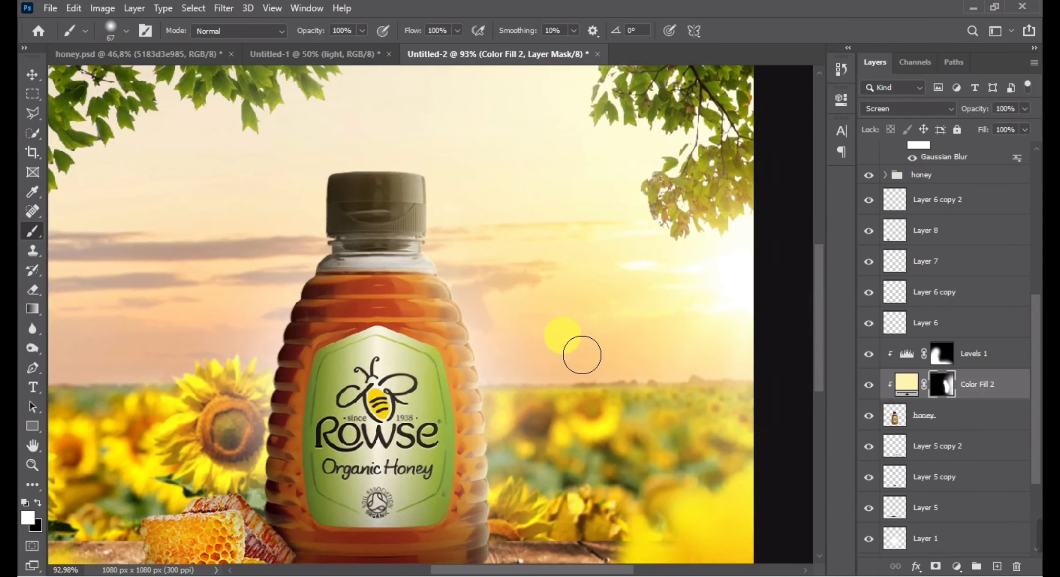
pyautogui.scroll(4, 500, 306)
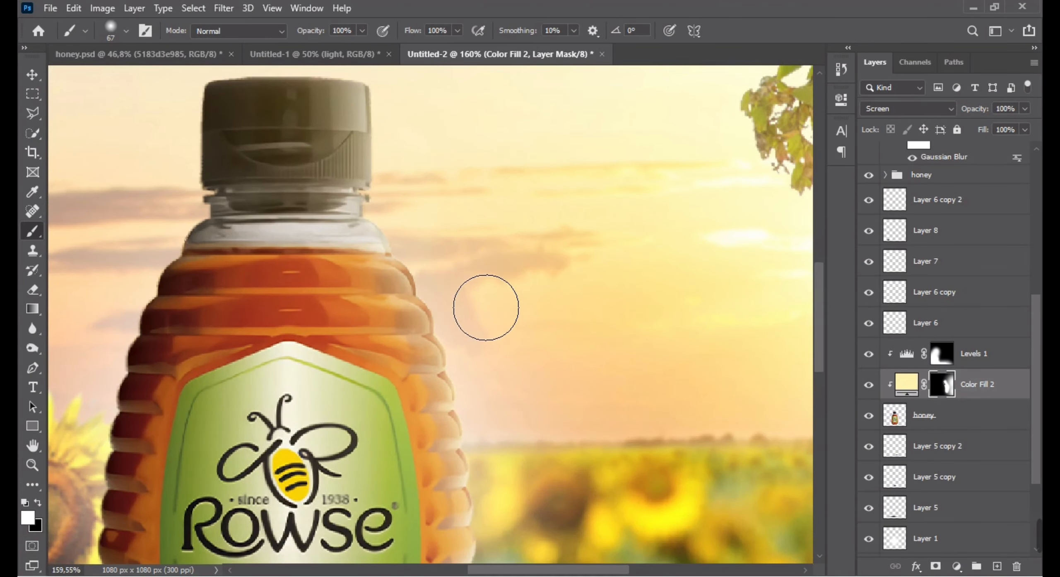
pyautogui.moveTo(400, 166); pyautogui.dragTo(398, 130)
pyautogui.scroll(-13, 367, 212)
pyautogui.moveTo(496, 312); pyautogui.dragTo(622, 310)
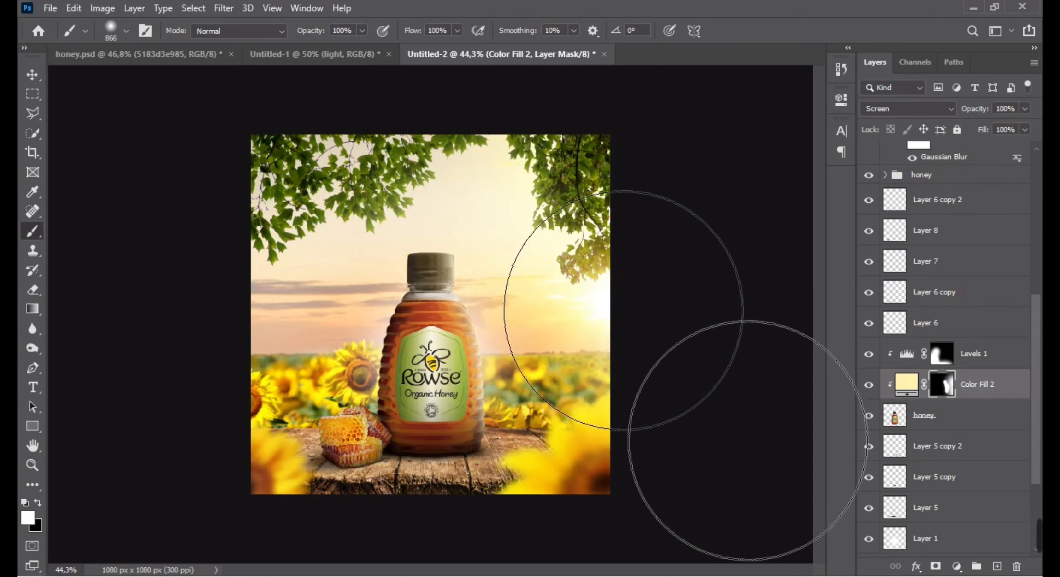
pyautogui.scroll(-1, 435, 269)
pyautogui.click(24, 79)
pyautogui.scroll(2, 484, 276)
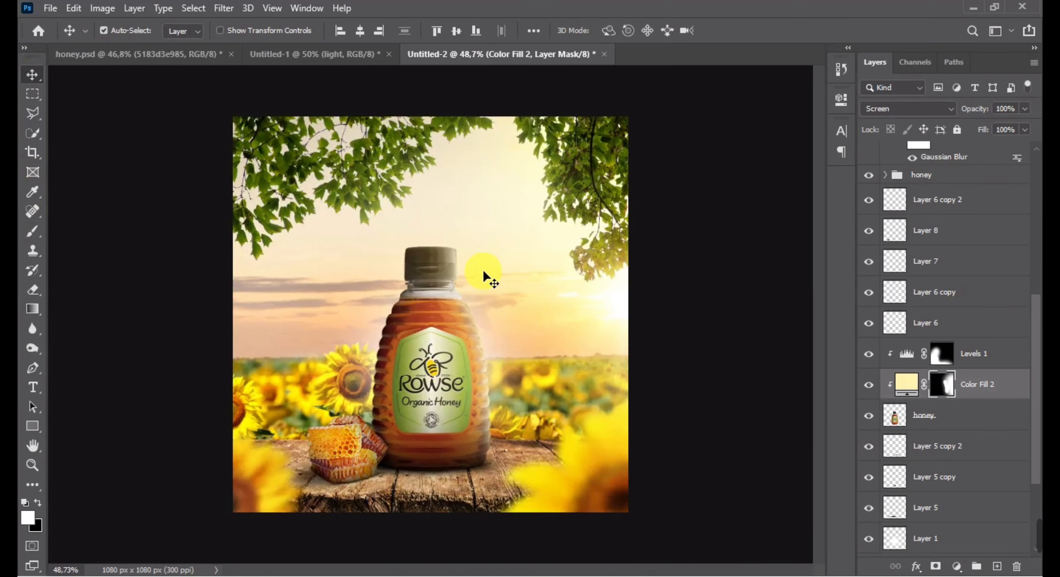
# Isolate the lens 2 flare in Untitled-1 and copy it into Untitled-2 above the topmost light layer
pyautogui.click(302, 56)
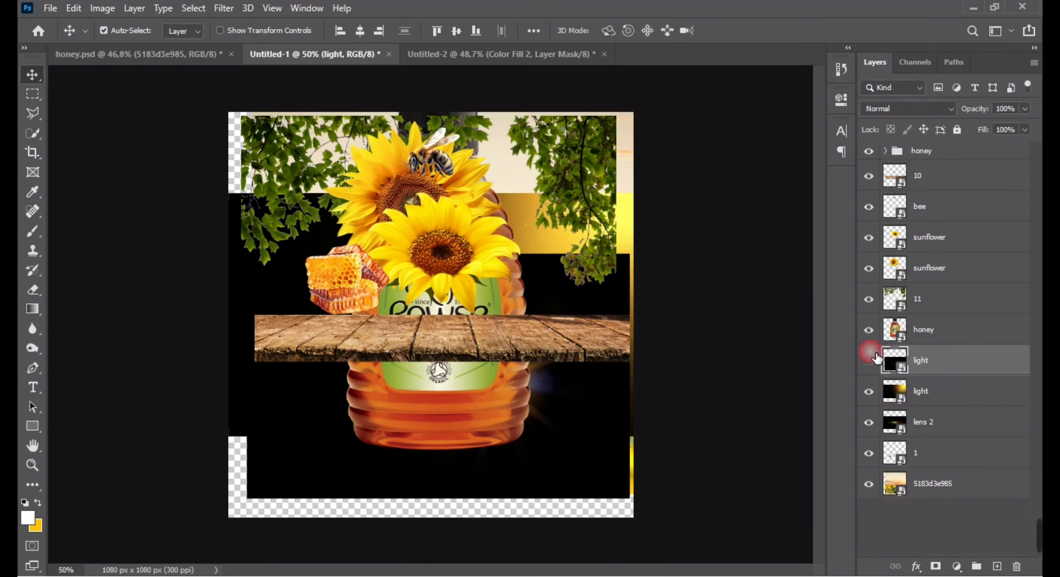
pyautogui.moveTo(877, 356); pyautogui.dragTo(845, 456)
pyautogui.click(534, 377)
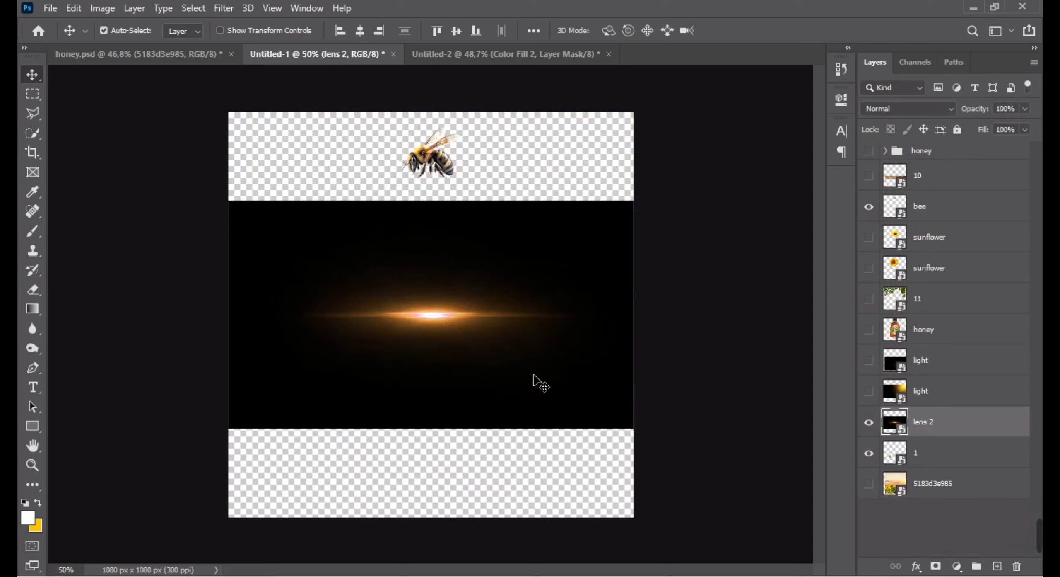
pyautogui.click(435, 56)
pyautogui.scroll(5, 907, 191)
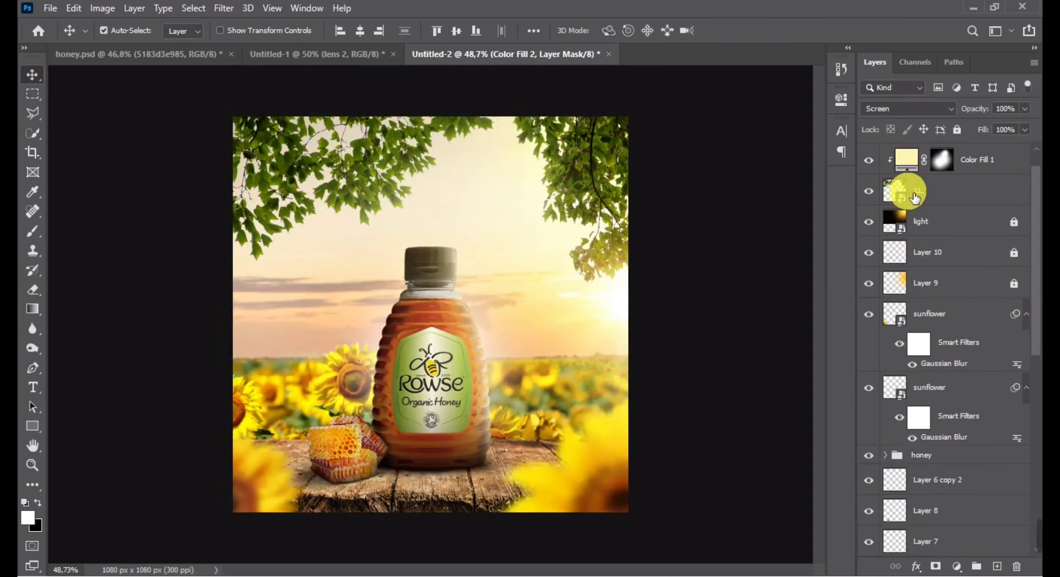
pyautogui.click(955, 156)
pyautogui.hotkey('ctrl', 'v')
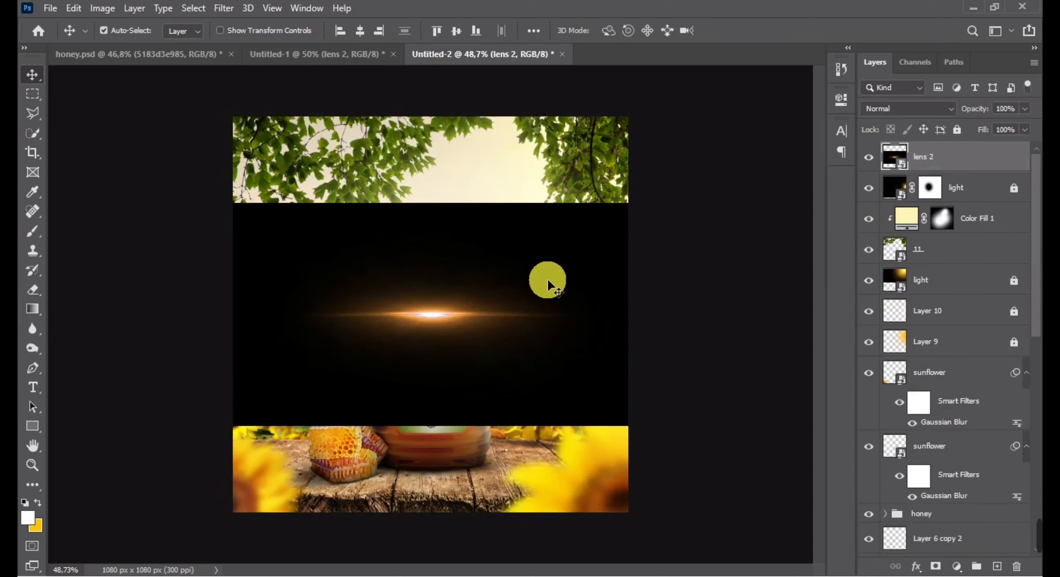
# Scale the lens 2 flare down to 7.82% and set its blending mode to Screen
pyautogui.hotkey('ctrl', 't')
pyautogui.moveTo(445, 211)
pyautogui.mouseDown()
pyautogui.moveTo(446, 249)
pyautogui.moveTo(433, 225)
pyautogui.mouseUp()
pyautogui.press('Return')
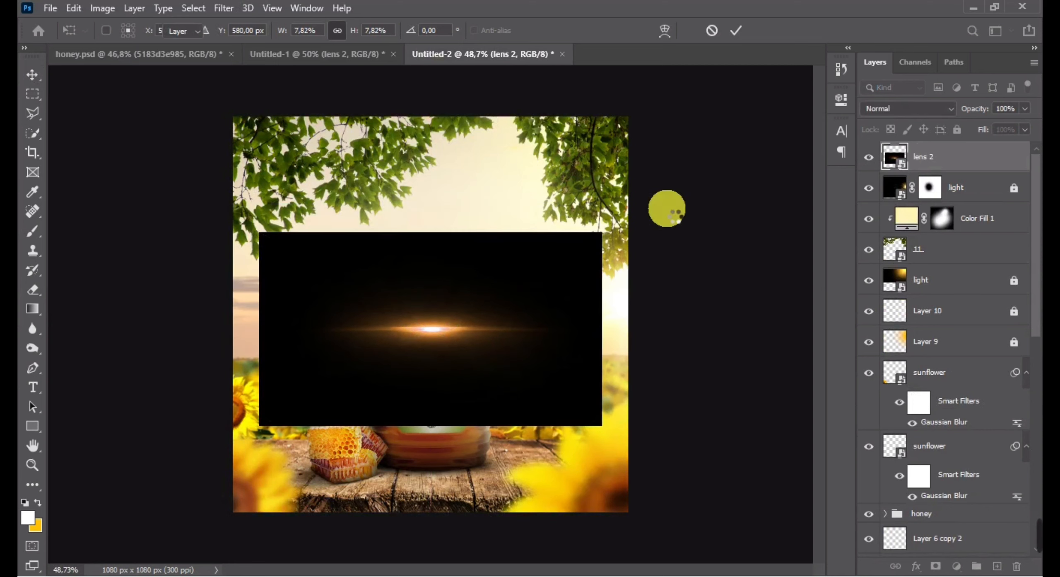
pyautogui.click(890, 109)
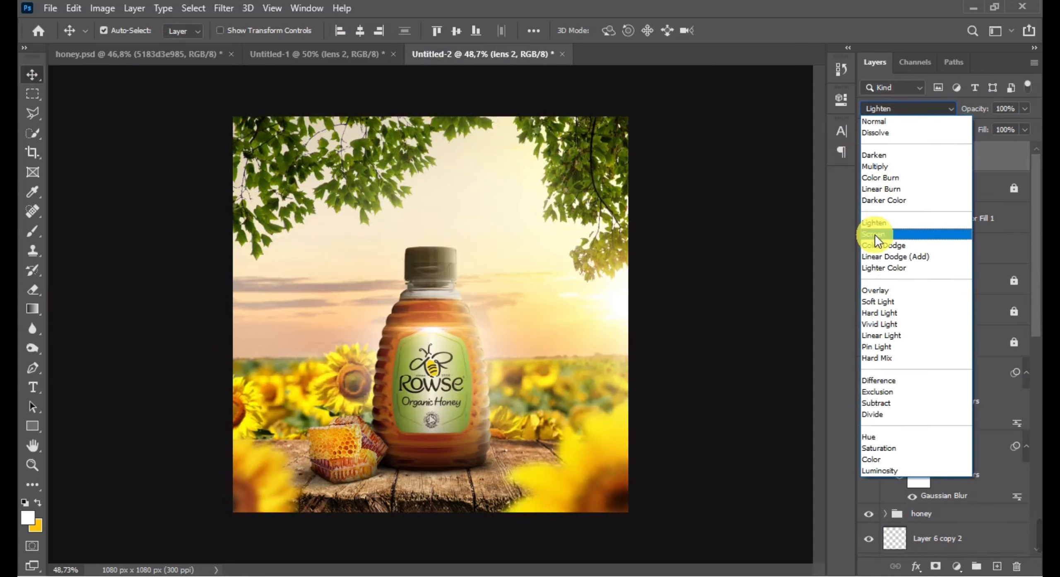
pyautogui.click(874, 234)
# Rotate the lens 2 flare 90° clockwise and scale it down over the lower part of the bottle
pyautogui.rightClick(439, 332)
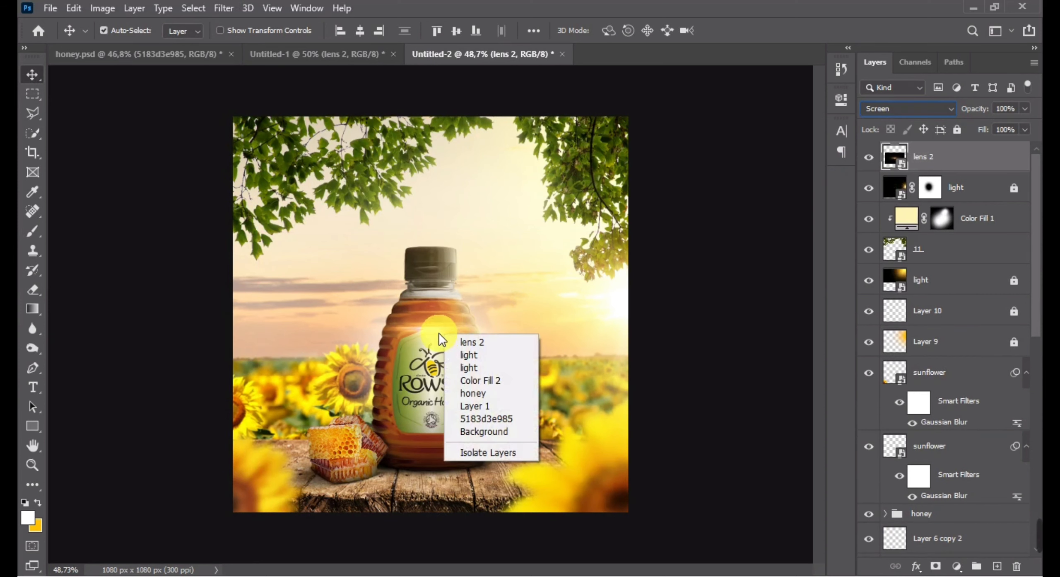
pyautogui.press('Escape')
pyautogui.hotkey('ctrl', 't')
pyautogui.rightClick(435, 328)
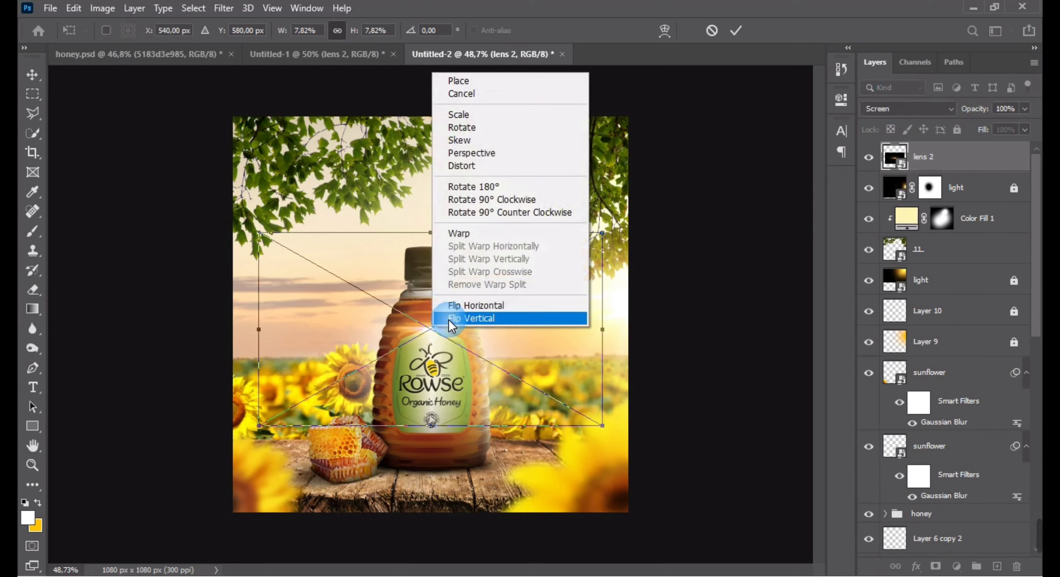
pyautogui.click(489, 201)
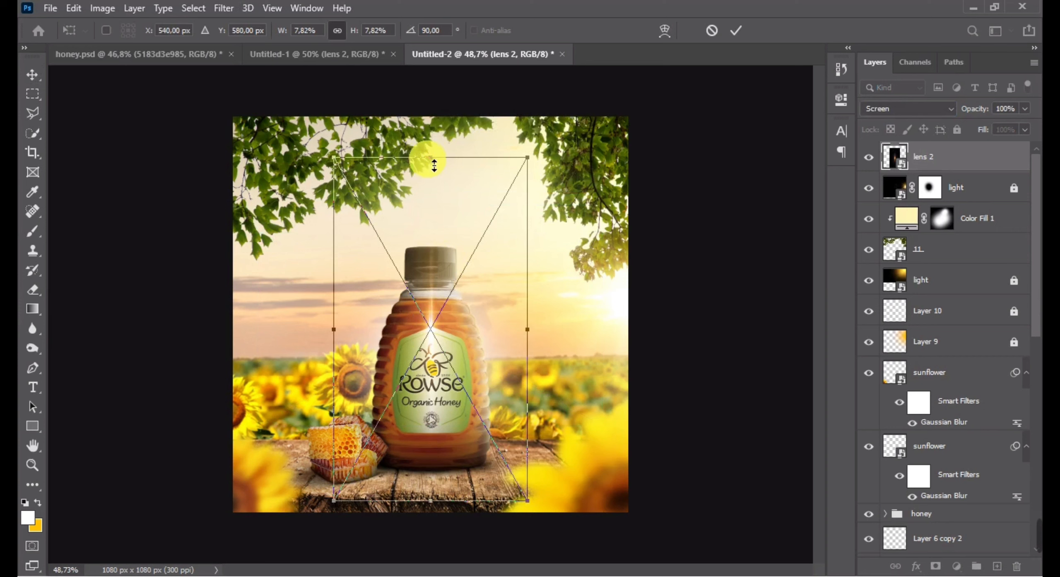
pyautogui.moveTo(434, 165); pyautogui.dragTo(435, 227)
pyautogui.press('Return')
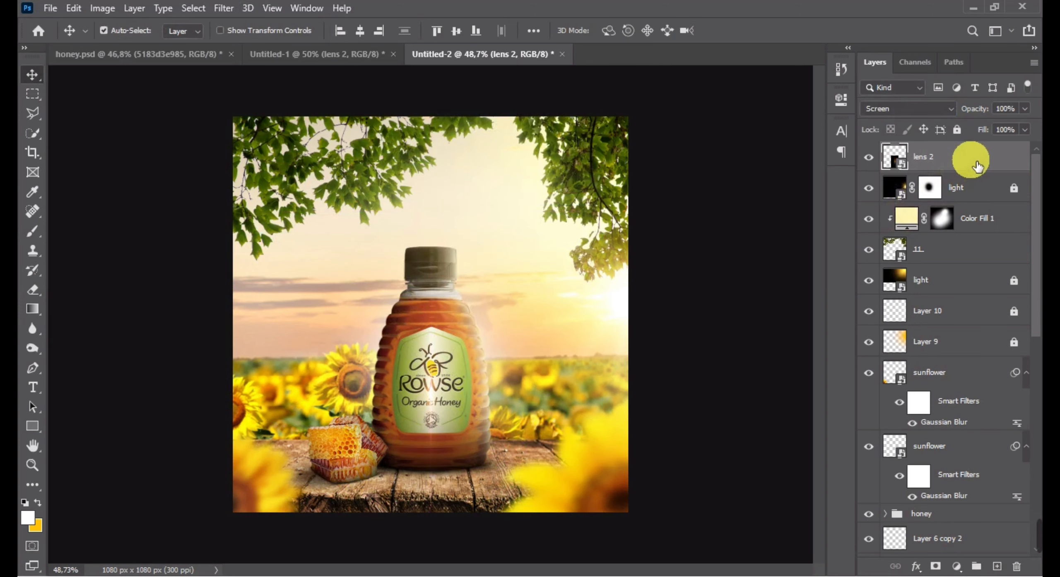
# Clip lens 2 directly above the bottle layer, then resize and position its vertical streak along the bottle's sun-facing edge
pyautogui.moveTo(978, 166); pyautogui.dragTo(944, 298)
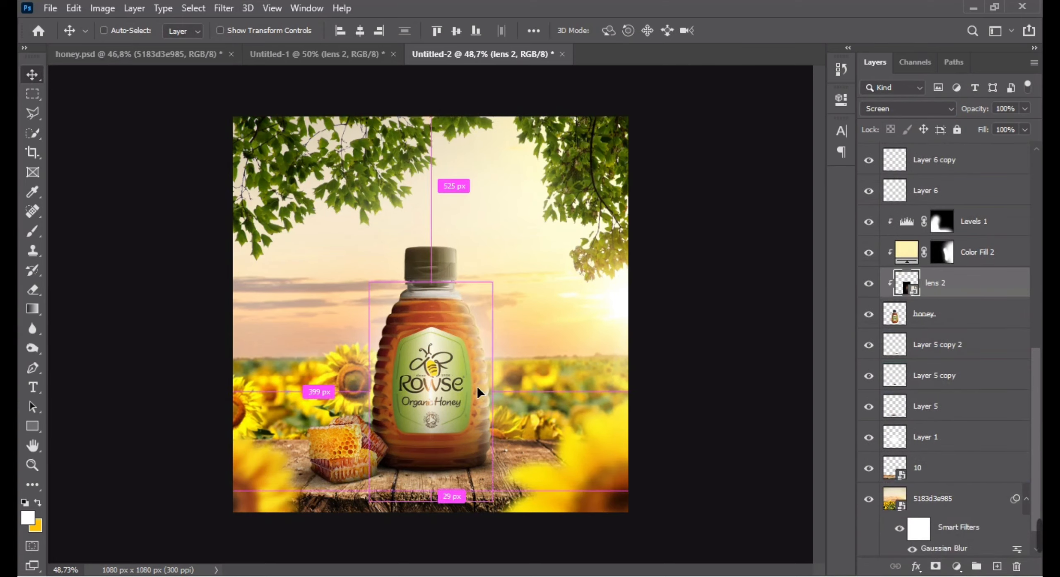
pyautogui.scroll(5, 480, 392)
pyautogui.hotkey('ctrl', 't')
pyautogui.moveTo(495, 348); pyautogui.dragTo(587, 373)
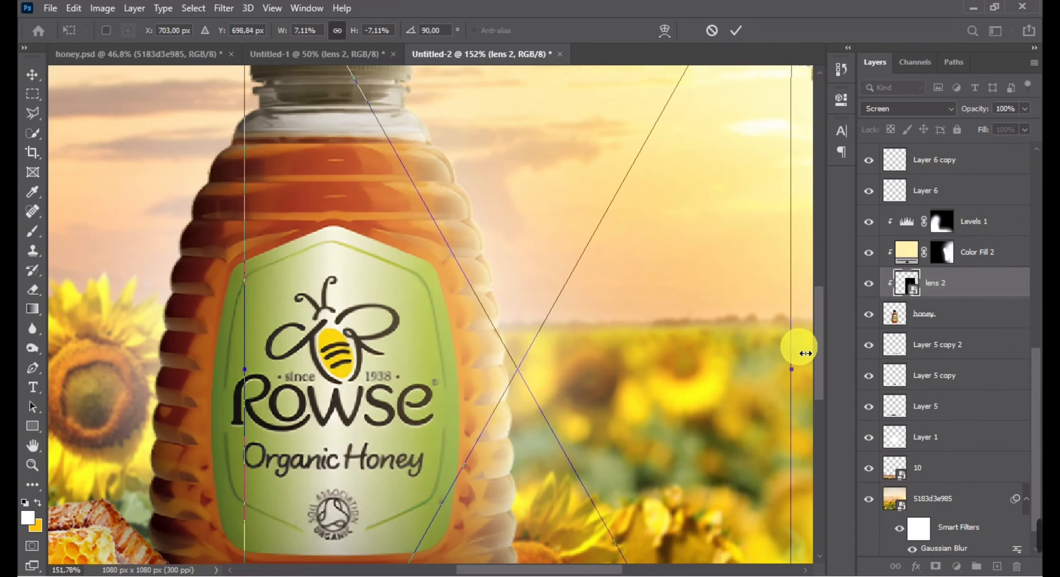
pyautogui.moveTo(800, 348); pyautogui.dragTo(767, 349)
pyautogui.moveTo(787, 352); pyautogui.dragTo(785, 330)
pyautogui.moveTo(620, 346); pyautogui.dragTo(605, 342)
pyautogui.press('Return')
# Duplicate lens 2, clip the copy to the bottle, and rotate and move it to follow the upper sun-facing edge
pyautogui.hotkey('ctrl', 'j')
pyautogui.keyDown('alt'); pyautogui.click(945, 299); pyautogui.keyUp('alt')
pyautogui.moveTo(516, 253); pyautogui.dragTo(472, 221)
pyautogui.hotkey('ctrl', 't')
pyautogui.moveTo(758, 265); pyautogui.dragTo(650, 228)
pyautogui.moveTo(580, 242); pyautogui.dragTo(592, 292)
pyautogui.press('Return')
# Duplicate the rotated flare, clip the copy to the bottle, and shrink and rotate it to fit the curve of the shoulder
pyautogui.hotkey('ctrl', 'j')
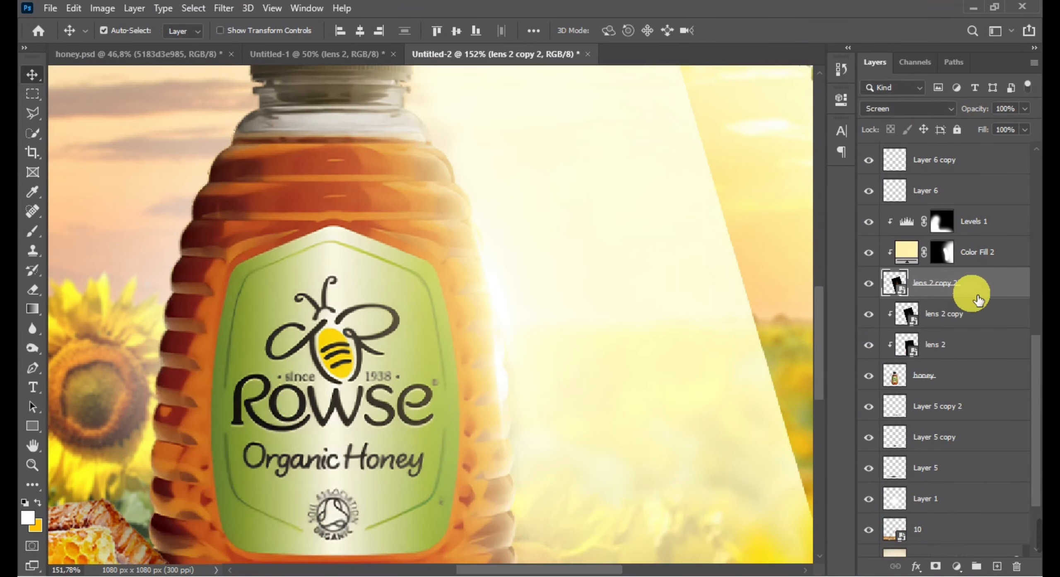
pyautogui.keyDown('alt'); pyautogui.click(974, 297); pyautogui.keyUp('alt')
pyautogui.hotkey('ctrl', 't')
pyautogui.moveTo(727, 226); pyautogui.dragTo(440, 310)
pyautogui.moveTo(395, 334); pyautogui.dragTo(517, 231)
pyautogui.moveTo(567, 337); pyautogui.dragTo(658, 427)
pyautogui.moveTo(544, 317); pyautogui.dragTo(533, 298)
pyautogui.moveTo(647, 409); pyautogui.dragTo(680, 431)
pyautogui.moveTo(532, 308); pyautogui.dragTo(523, 329)
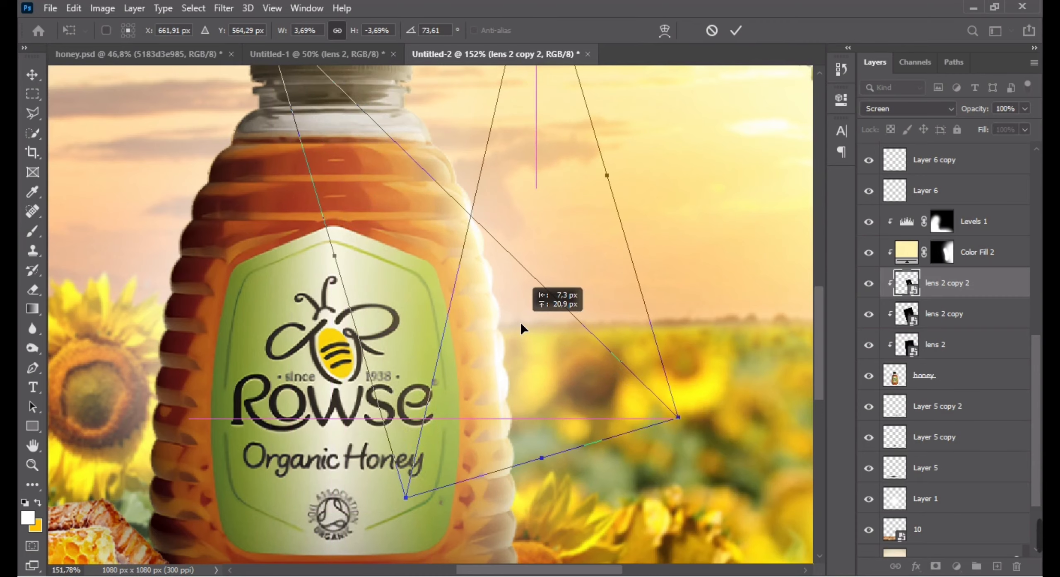
pyautogui.press('Return')
# Duplicate lens 2 once more, clip the copy to the bottle, and move it down along the lower sun-facing edge
pyautogui.scroll(-12, 547, 398)
pyautogui.scroll(5, 554, 412)
pyautogui.click(588, 375)
pyautogui.hotkey('ctrl', 'j')
pyautogui.keyDown('alt'); pyautogui.click(953, 360); pyautogui.keyUp('alt')
pyautogui.moveTo(571, 401); pyautogui.dragTo(504, 444)
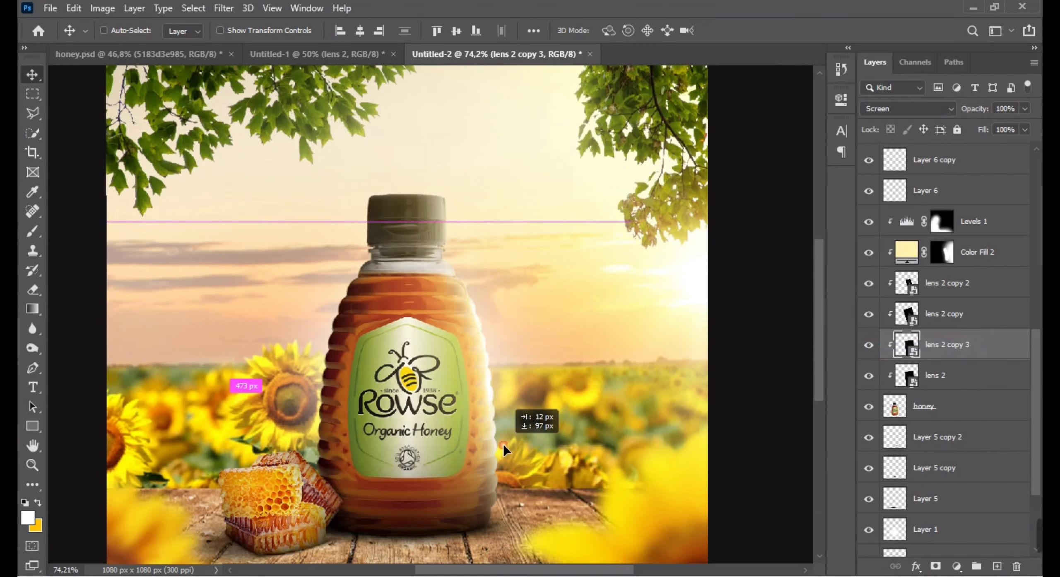
# Reduce the lens 2 flare to 70% opacity and rotate it slightly to follow the bottle's edge
pyautogui.click(952, 382)
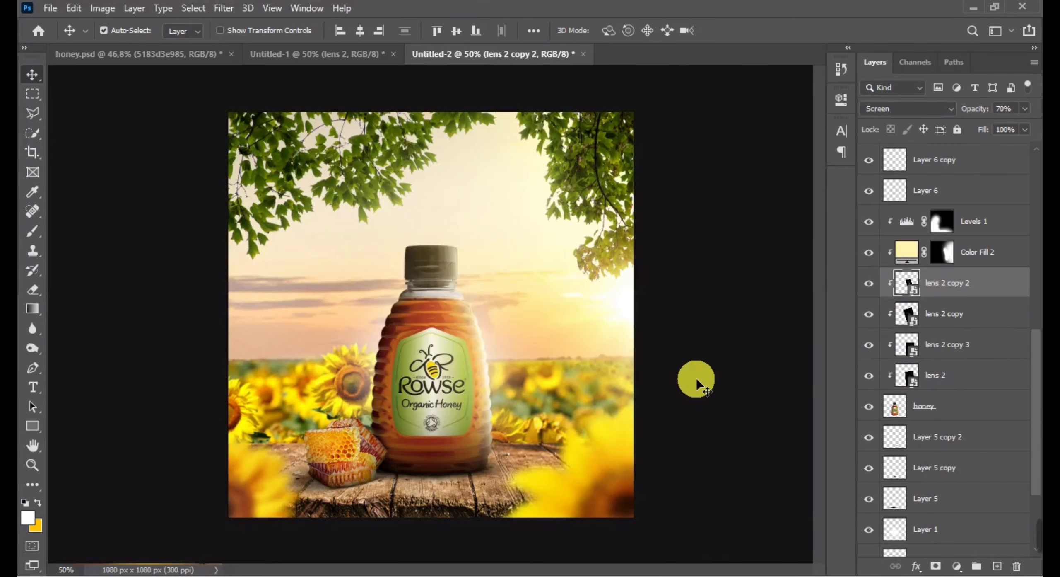
pyautogui.hotkey('ctrl', 't')
pyautogui.moveTo(570, 366); pyautogui.dragTo(610, 359)
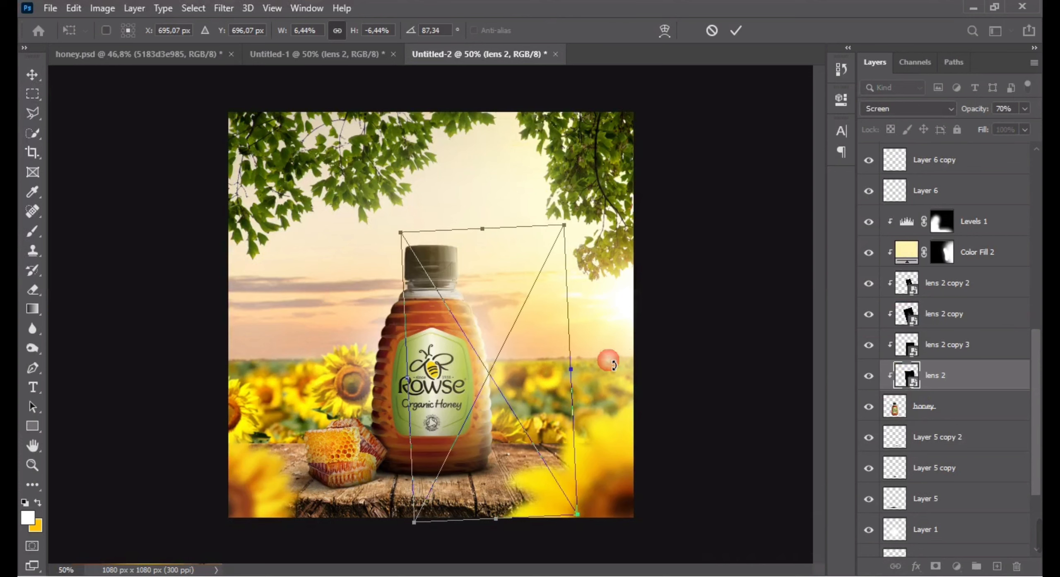
pyautogui.press('Return')
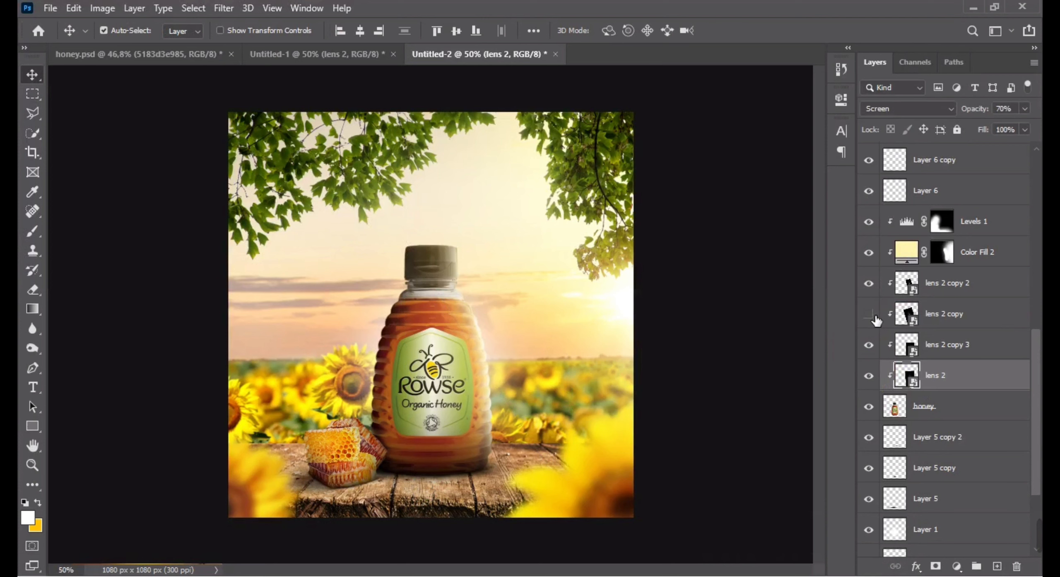
pyautogui.click(584, 360)
pyautogui.scroll(5, 552, 349)
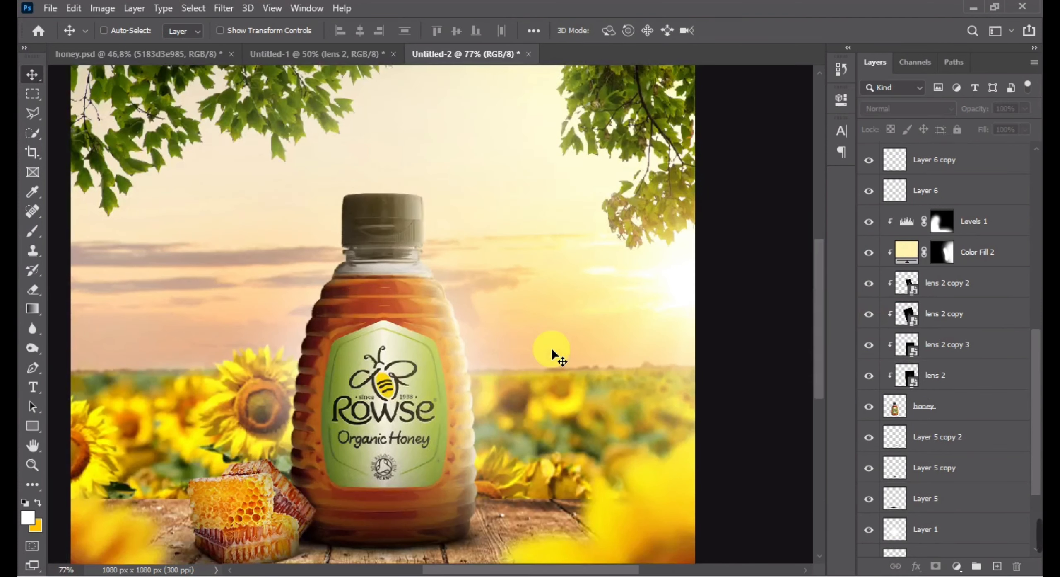
# Bring the bee from Untitled-1 into the Untitled-2 composition, over the honey bottle
pyautogui.scroll(-6, 547, 365)
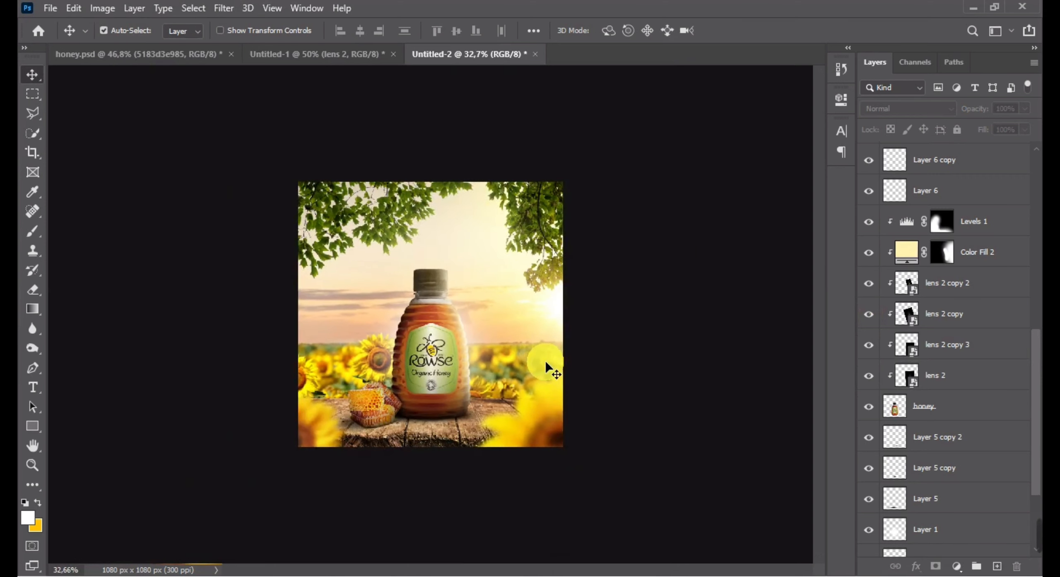
pyautogui.scroll(1, 480, 336)
pyautogui.scroll(3, 476, 286)
pyautogui.click(315, 53)
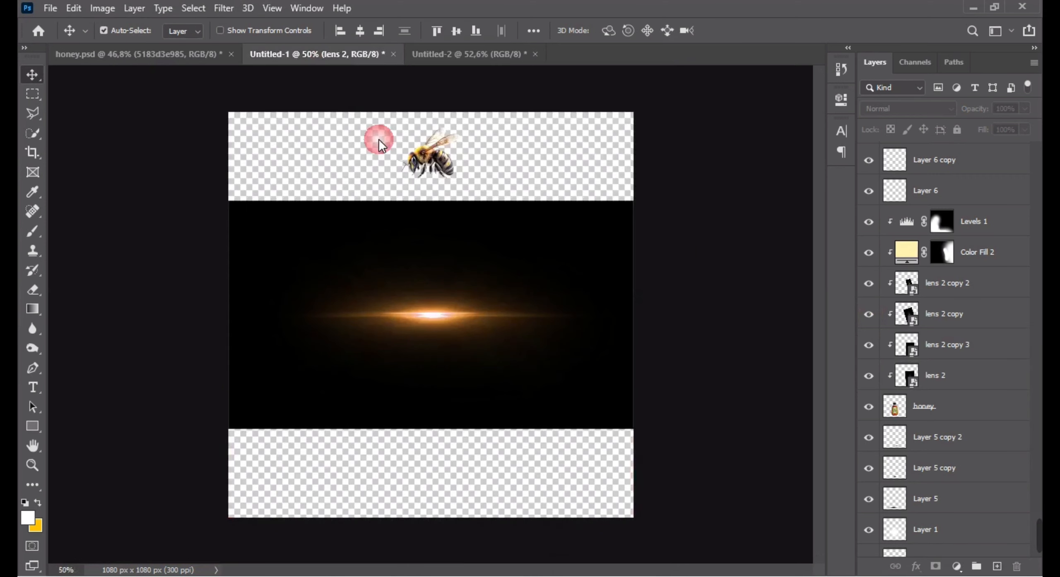
pyautogui.moveTo(450, 154); pyautogui.dragTo(439, 154)
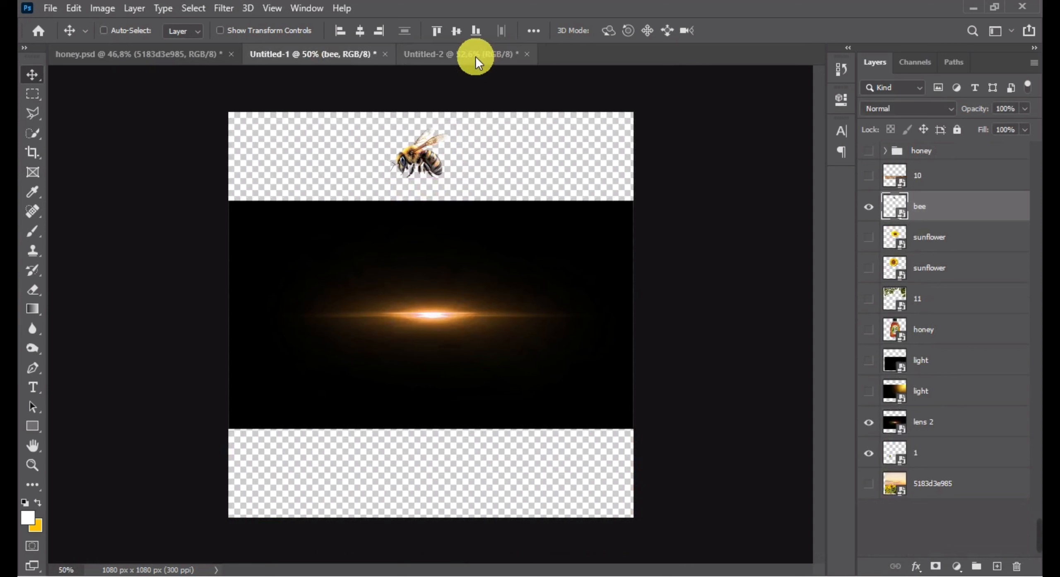
pyautogui.moveTo(475, 58); pyautogui.dragTo(457, 290)
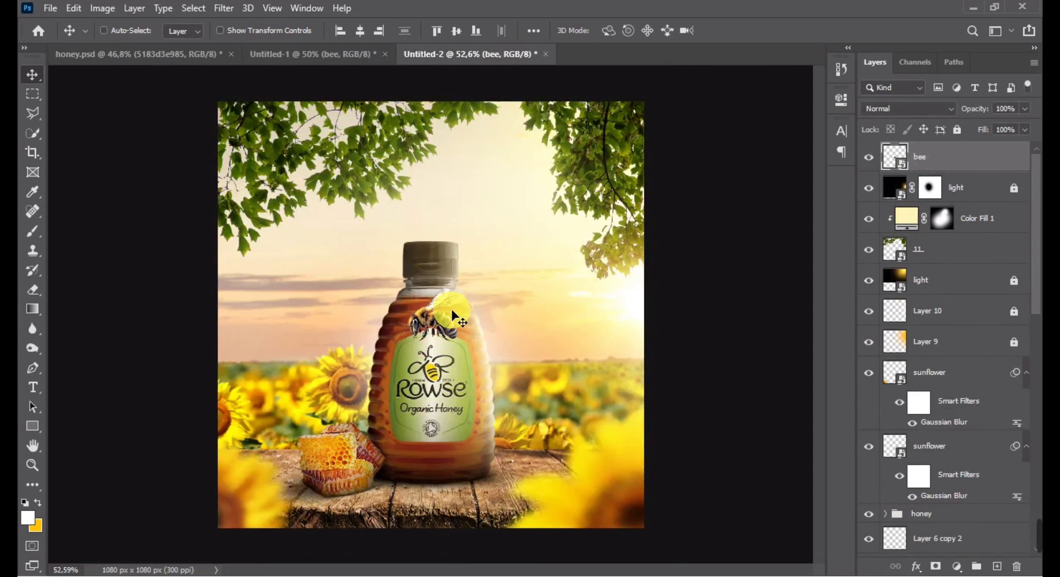
# Scale the bee to about 0.69%, rotate it to about 37°, and place it at the sun-facing corner of the bottle cap
pyautogui.moveTo(452, 315); pyautogui.dragTo(467, 259)
pyautogui.hotkey('ctrl', 't')
pyautogui.press('Return')
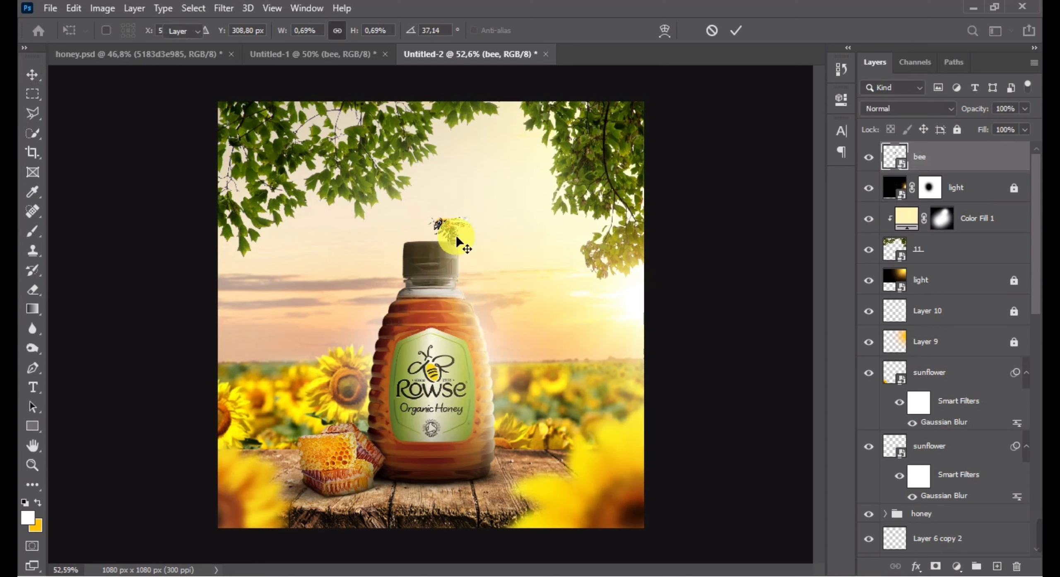
pyautogui.scroll(4, 455, 236)
pyautogui.moveTo(450, 220); pyautogui.dragTo(477, 244)
pyautogui.scroll(2, 481, 286)
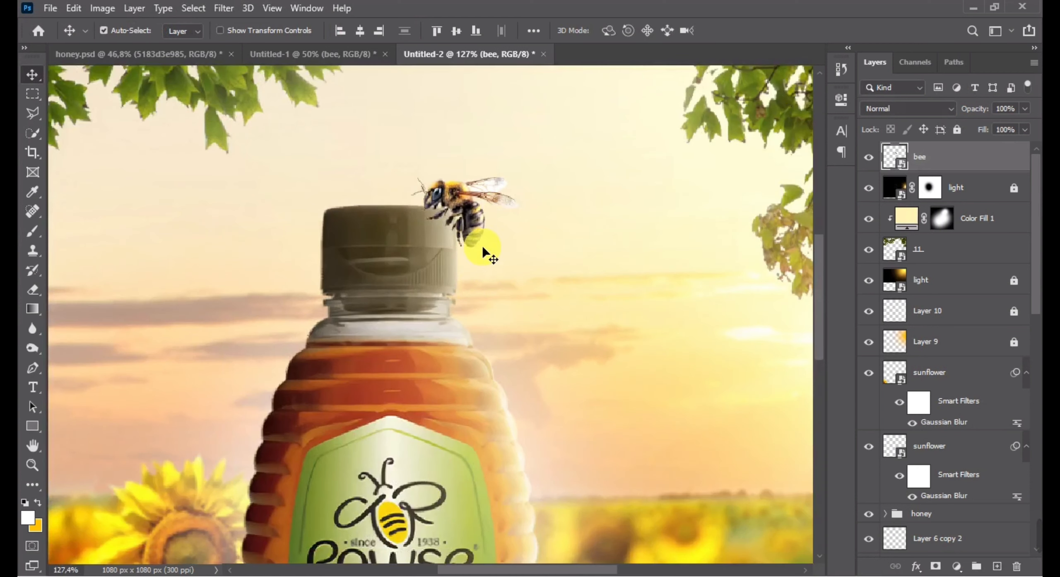
# Enlarge the bee to about 0.72%, rotate it to about 53°, and nudge it against the cap's sun-facing edge
pyautogui.hotkey('ctrl', 't')
pyautogui.moveTo(525, 267); pyautogui.dragTo(522, 275)
pyautogui.moveTo(547, 192); pyautogui.dragTo(582, 187)
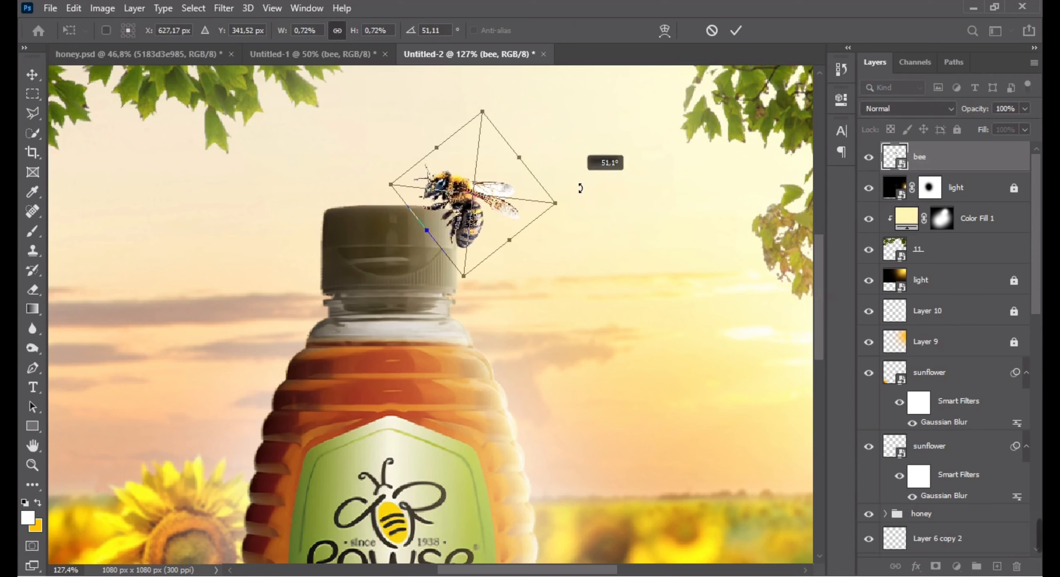
pyautogui.press('Return')
pyautogui.click(477, 220)
pyautogui.moveTo(477, 223); pyautogui.dragTo(481, 226)
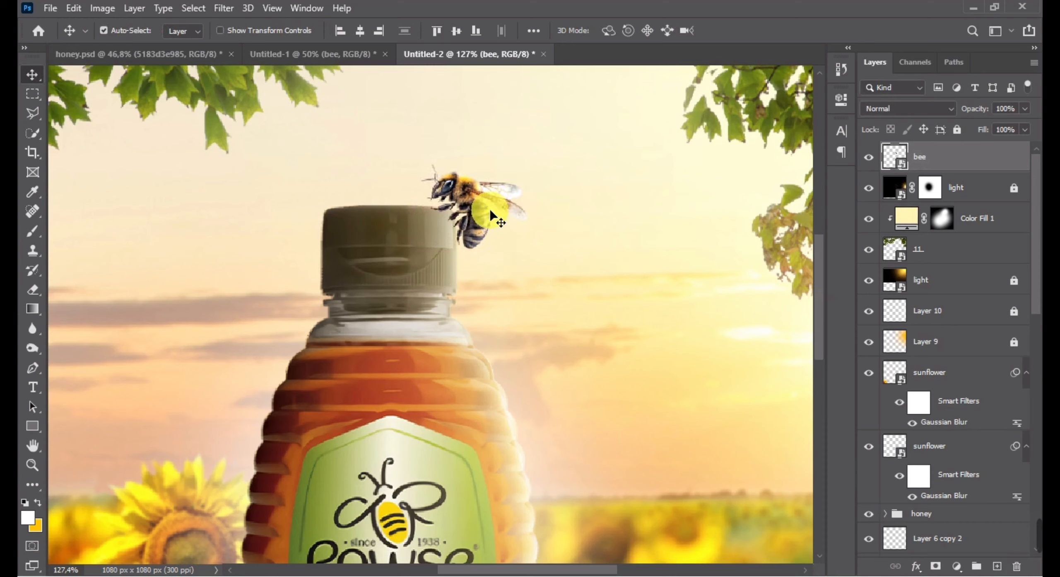
pyautogui.hotkey('ctrl', 't')
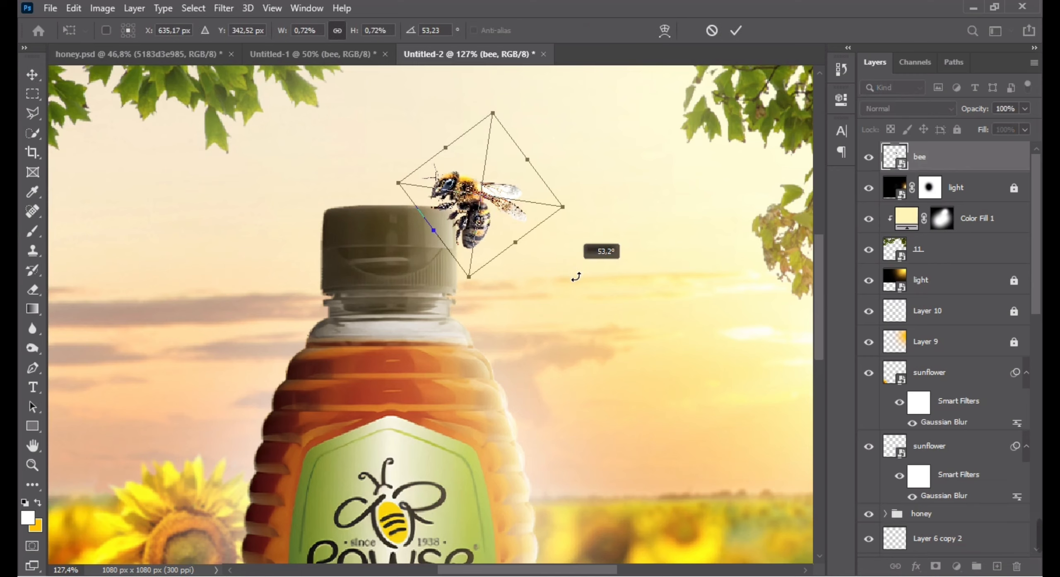
pyautogui.doubleClick(487, 223)
pyautogui.scroll(-10, 483, 246)
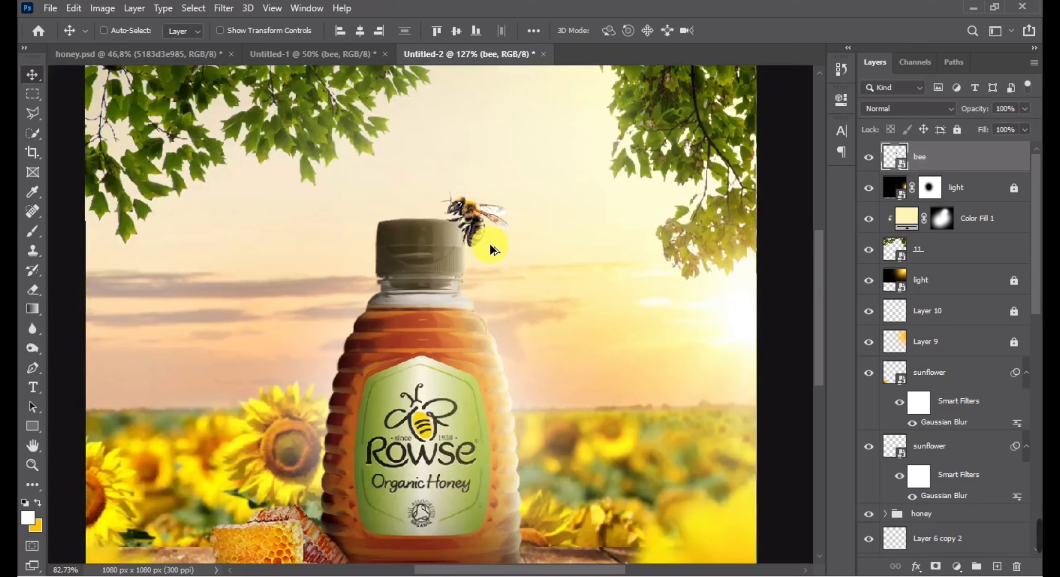
pyautogui.scroll(2, 469, 281)
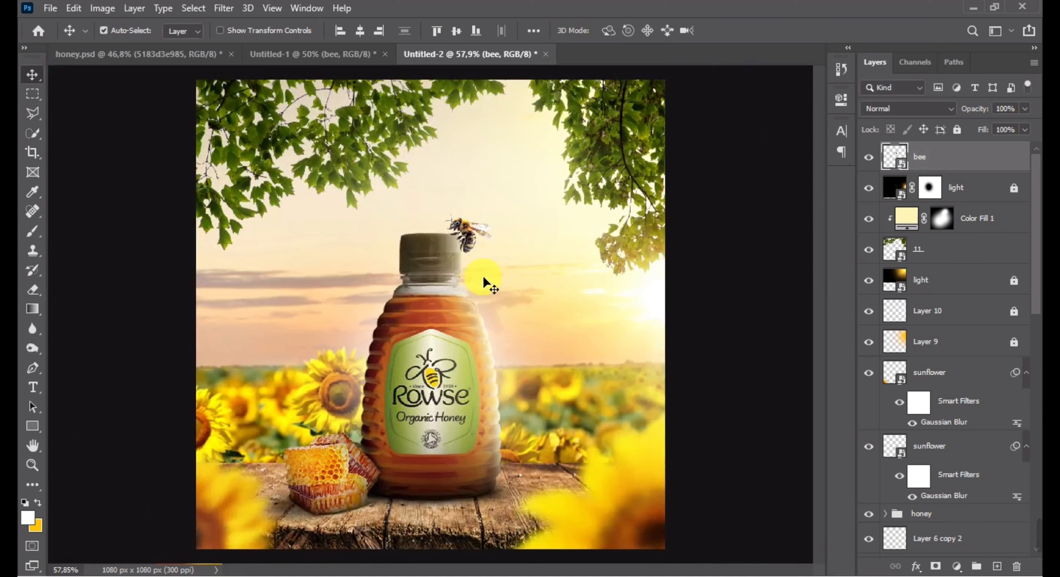
# Scale the bee down to about 0.62%, keeping it perched against the cap's upper corner
pyautogui.hotkey('ctrl', 't')
pyautogui.moveTo(482, 191); pyautogui.dragTo(502, 241)
pyautogui.doubleClick(493, 229)
pyautogui.scroll(3, 477, 272)
pyautogui.scroll(-5, 504, 249)
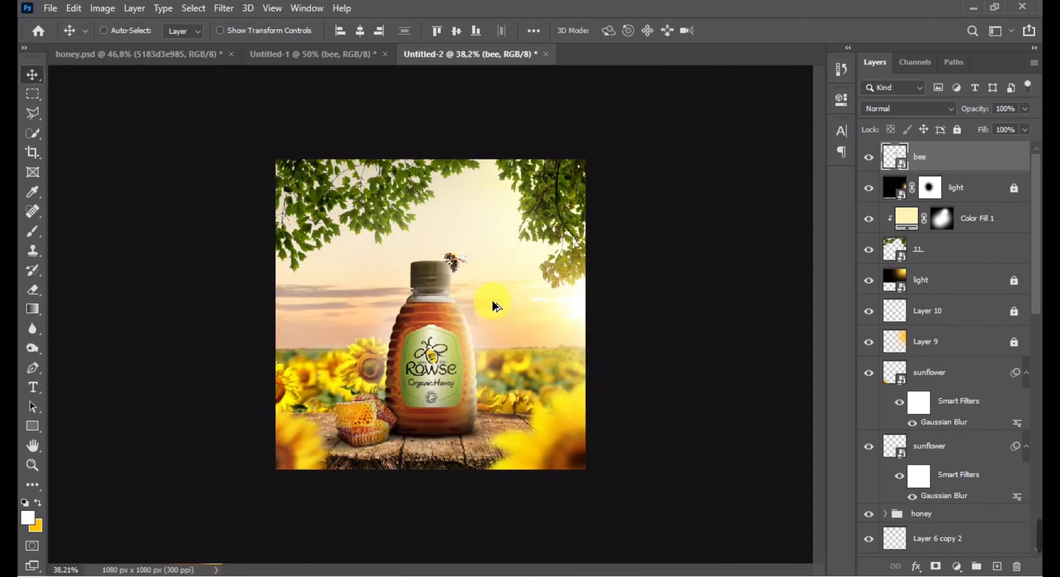
pyautogui.scroll(2, 493, 302)
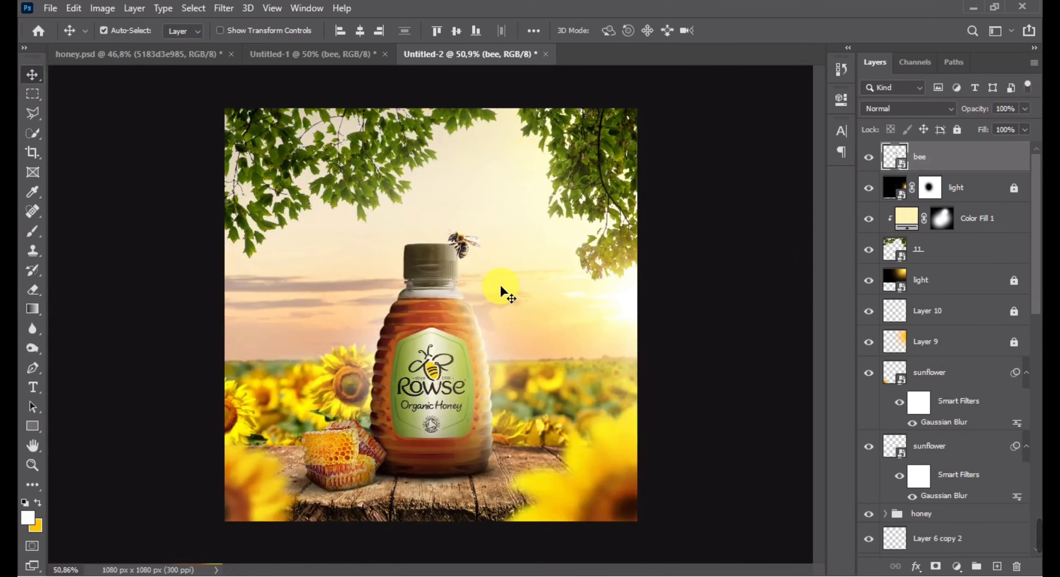
# Duplicate the bee, flip the copy horizontally, and place it flying toward the bottle on the shaded side of the cap
pyautogui.hotkey('ctrl', 'j')
pyautogui.moveTo(326, 292); pyautogui.dragTo(297, 309)
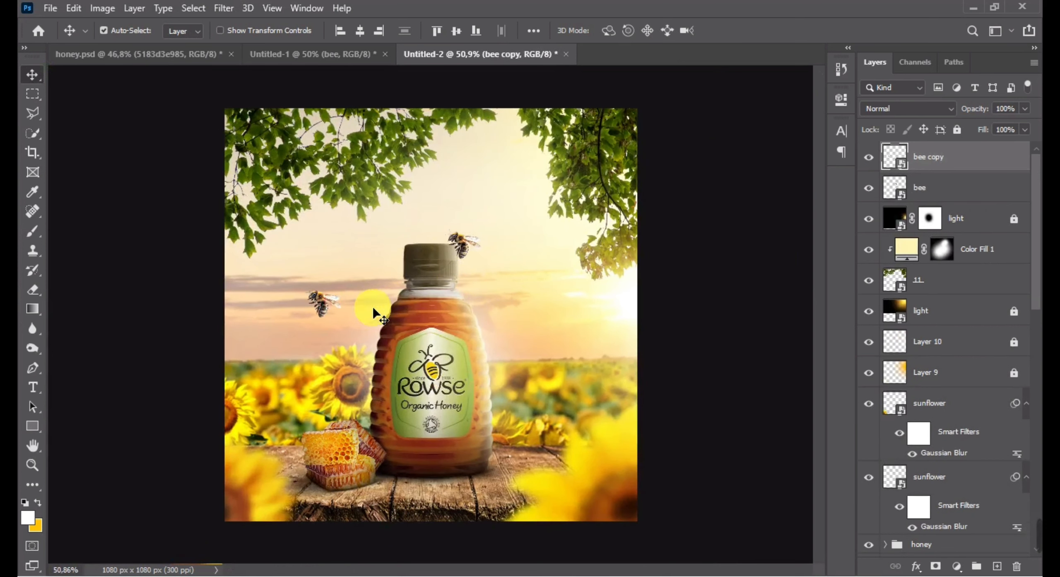
pyautogui.hotkey('ctrl', 't')
pyautogui.rightClick(328, 301)
pyautogui.click(386, 534)
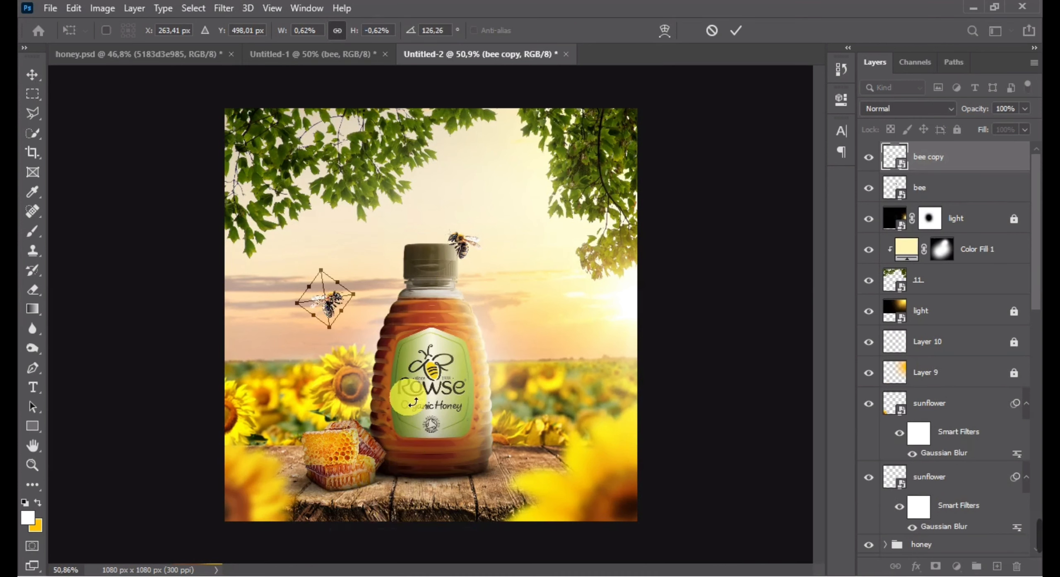
pyautogui.moveTo(350, 284); pyautogui.dragTo(360, 272)
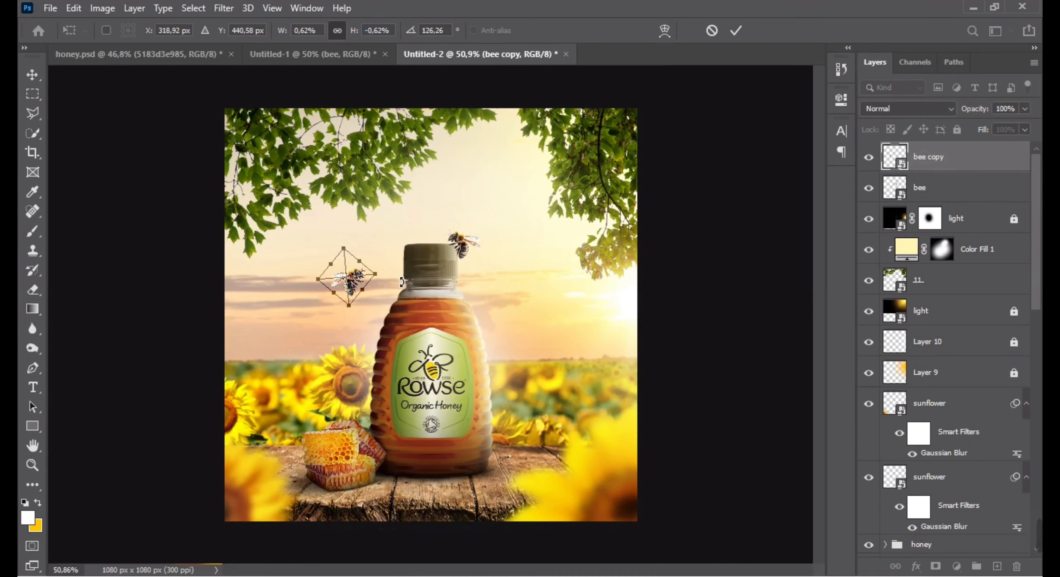
pyautogui.press('Return')
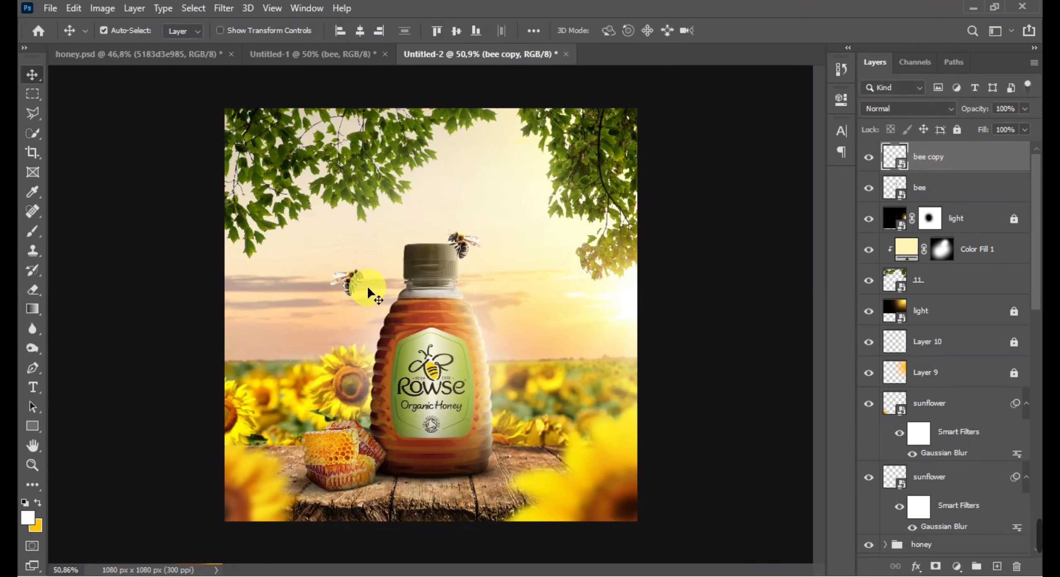
pyautogui.moveTo(349, 282); pyautogui.dragTo(344, 282)
# Add a Levels adjustment clipped to the bee on the cap, lower its white output level to 35, and invert its mask
pyautogui.click(463, 249)
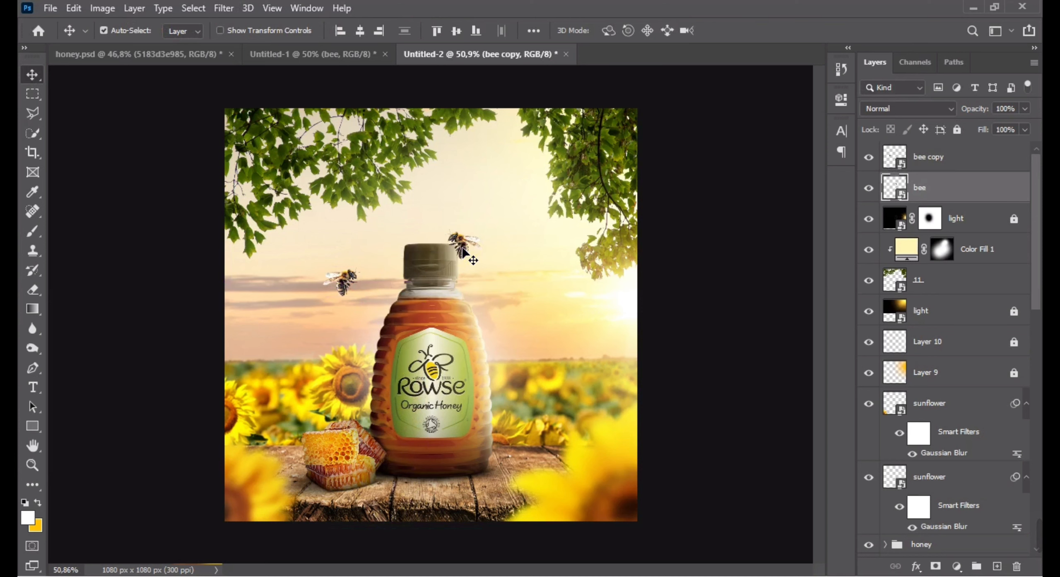
pyautogui.scroll(3, 558, 249)
pyautogui.click(957, 566)
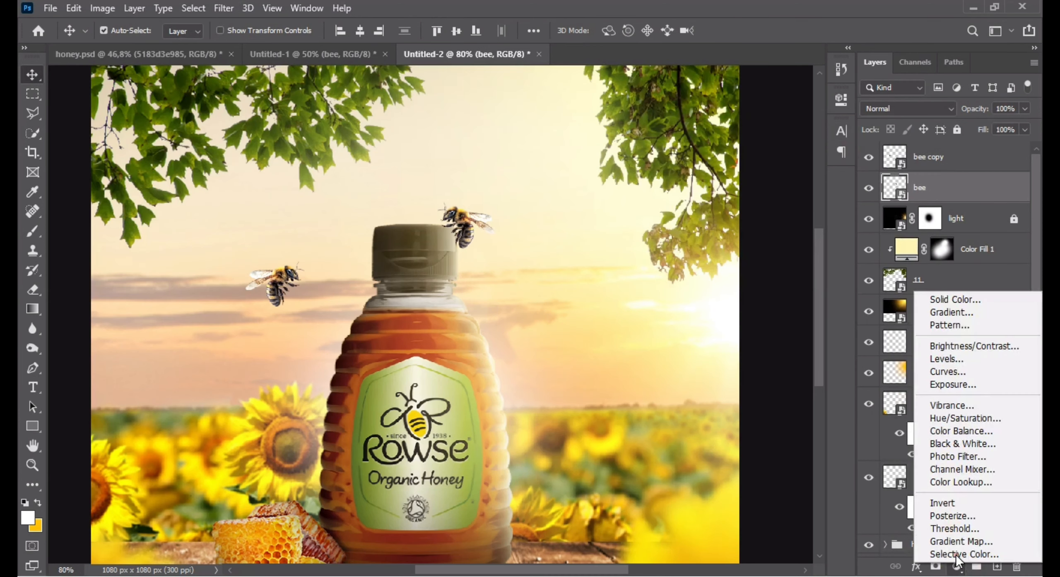
pyautogui.click(940, 357)
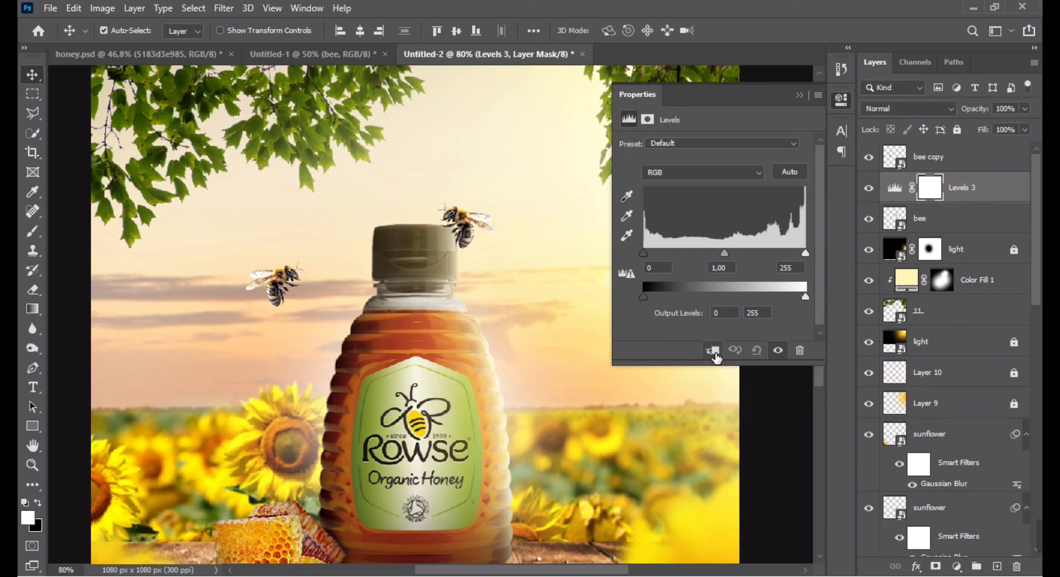
pyautogui.moveTo(805, 297); pyautogui.dragTo(687, 298)
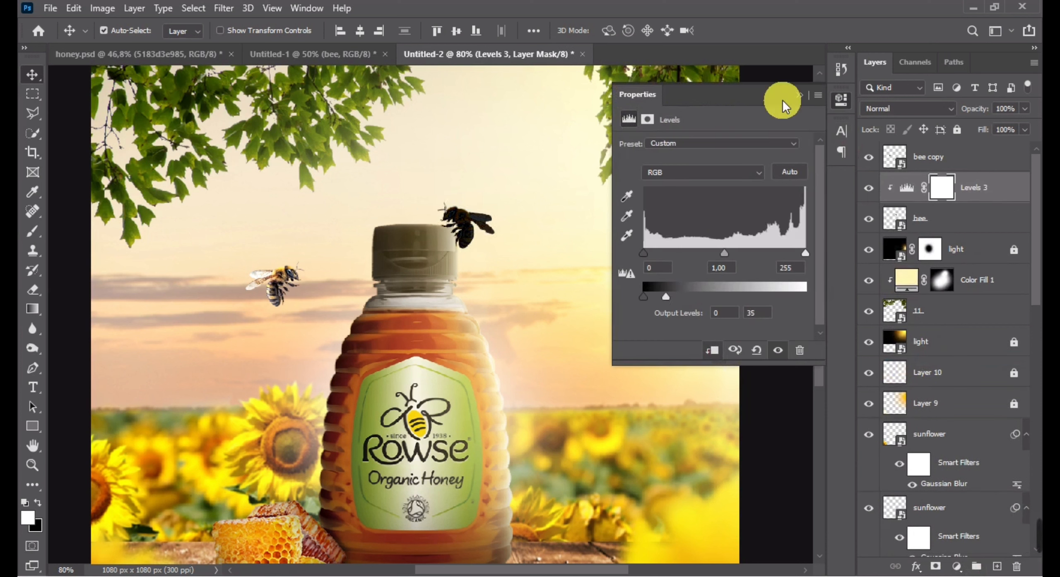
pyautogui.click(798, 97)
pyautogui.hotkey('ctrl', 'i')
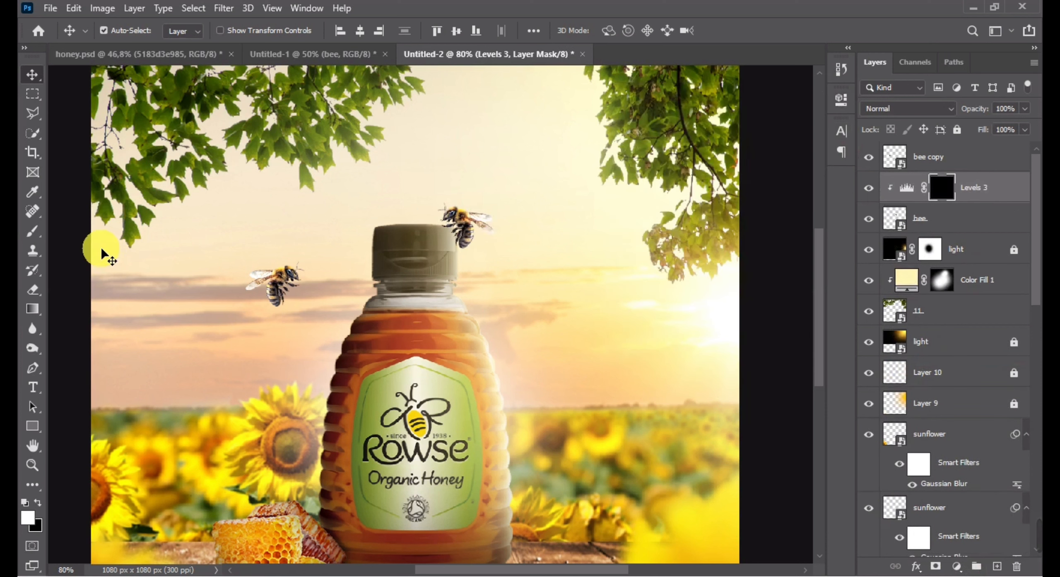
# Dab white on the Levels 3 mask with a soft brush of about 153 px near the cap, shading the bee's bottle-facing side
pyautogui.click(43, 238)
pyautogui.keyDown('alt'); pyautogui.rightClick(404, 292); pyautogui.keyUp('alt')
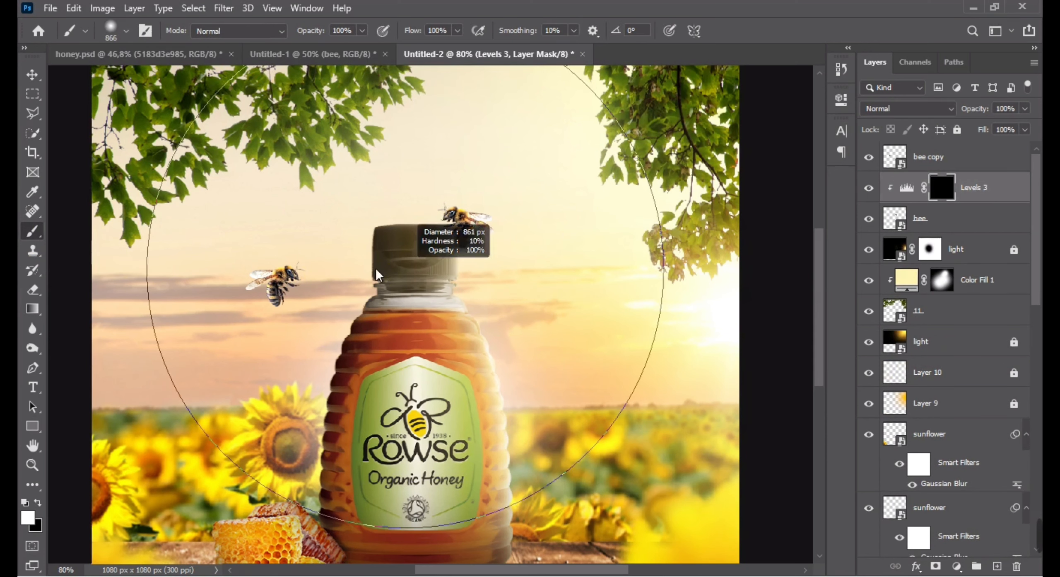
pyautogui.click(401, 272)
pyautogui.keyDown('alt'); pyautogui.rightClick(414, 256); pyautogui.keyUp('alt')
pyautogui.click(415, 255)
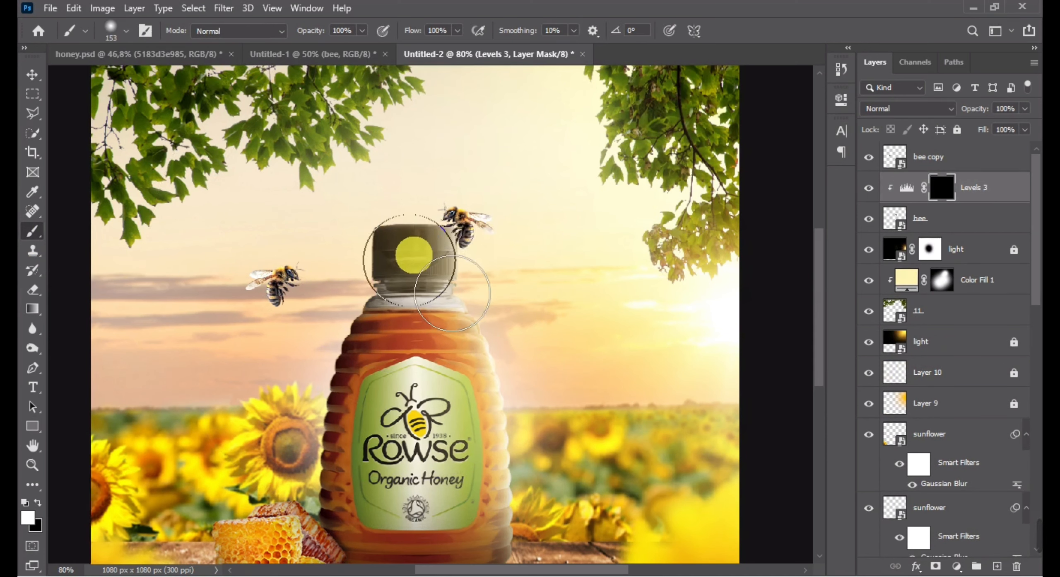
pyautogui.click(402, 274)
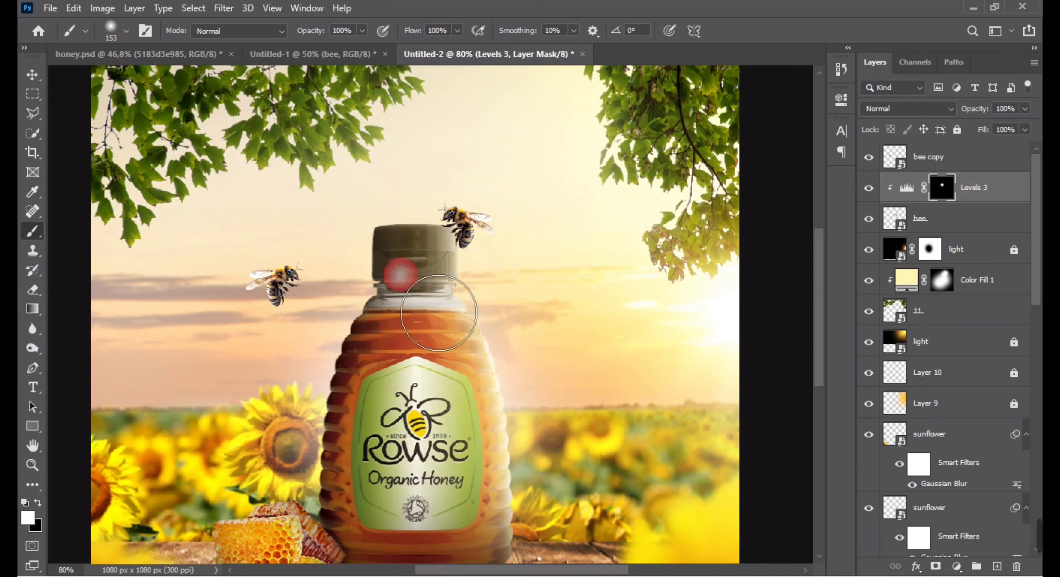
pyautogui.scroll(1, 422, 275)
pyautogui.scroll(4, 422, 274)
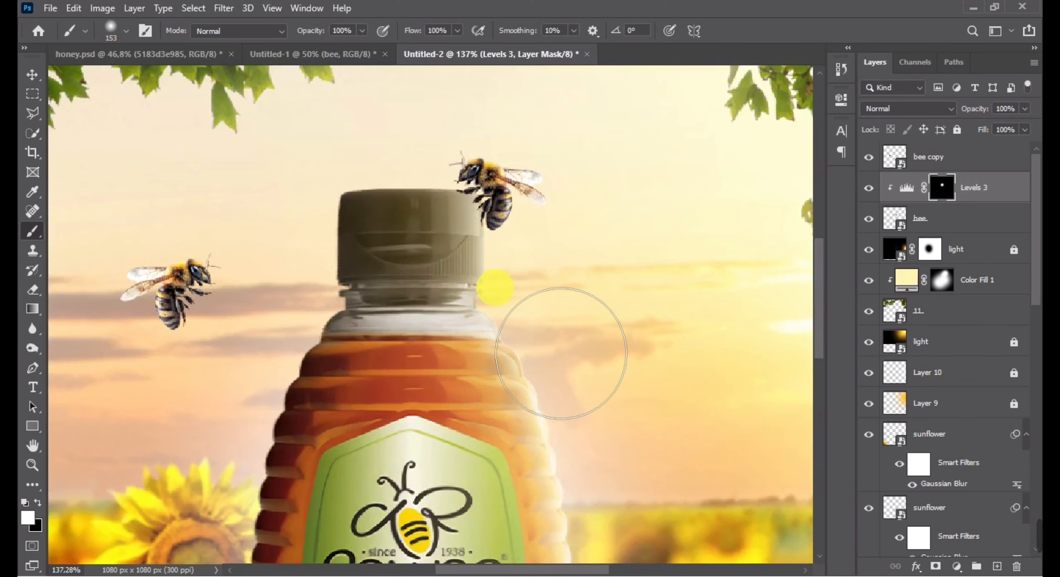
# Toggle the visibility of Color Fill 2 and Levels 1 to compare their effect on the bottle cap
pyautogui.click(32, 74)
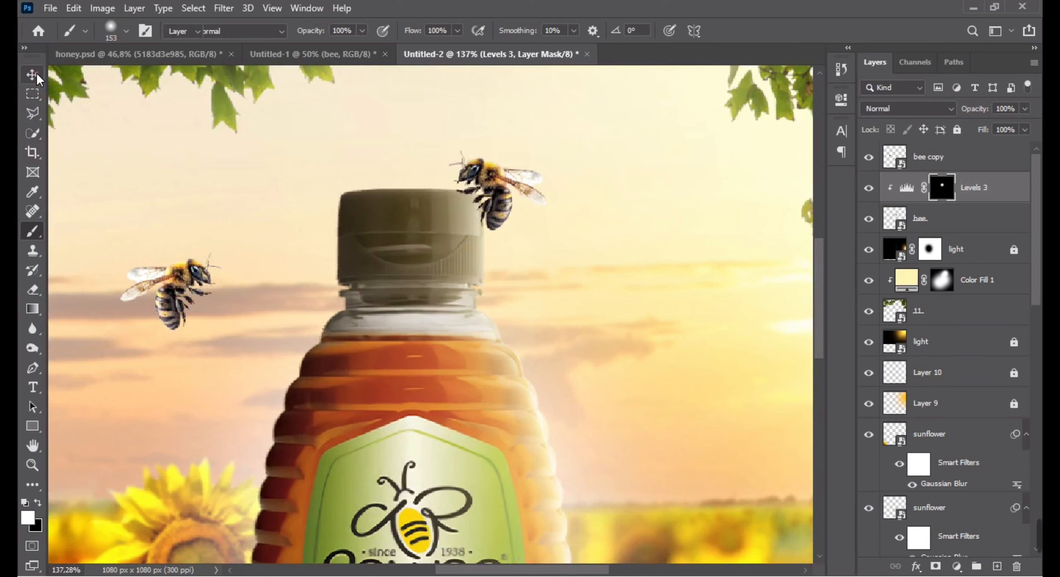
pyautogui.click(468, 226)
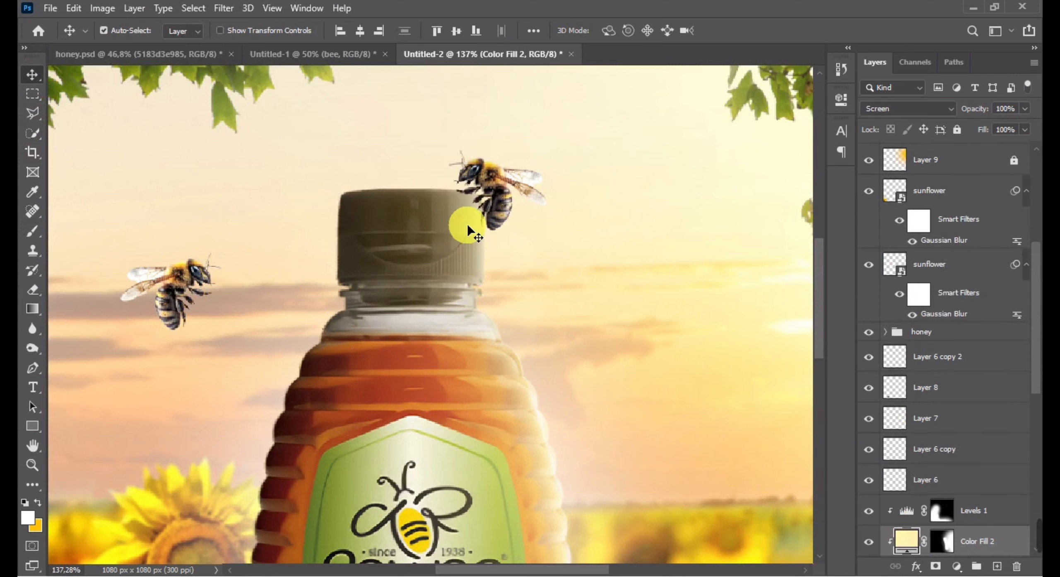
pyautogui.scroll(-3, 944, 517)
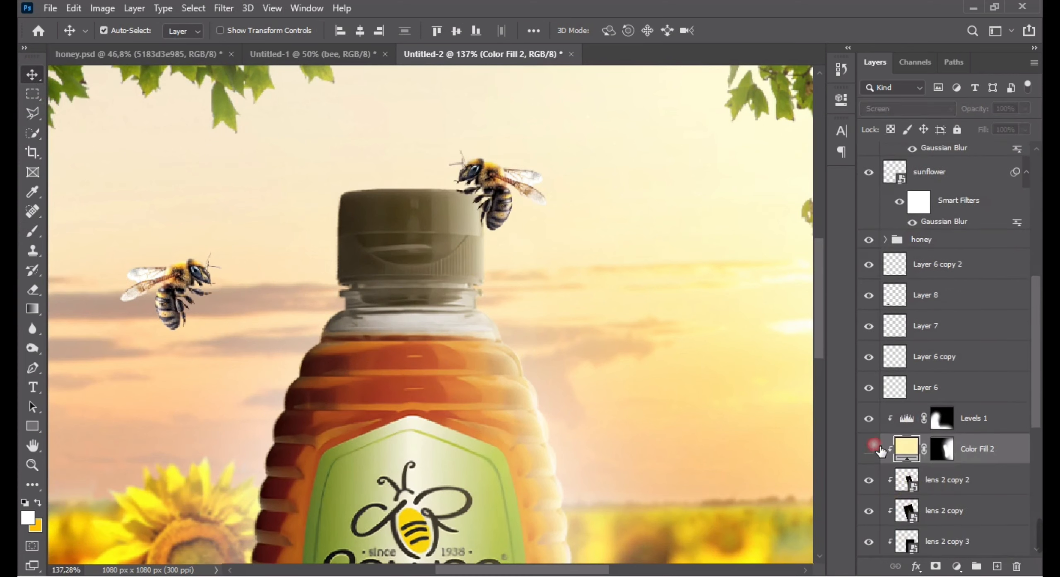
pyautogui.click(870, 449)
pyautogui.click(875, 419)
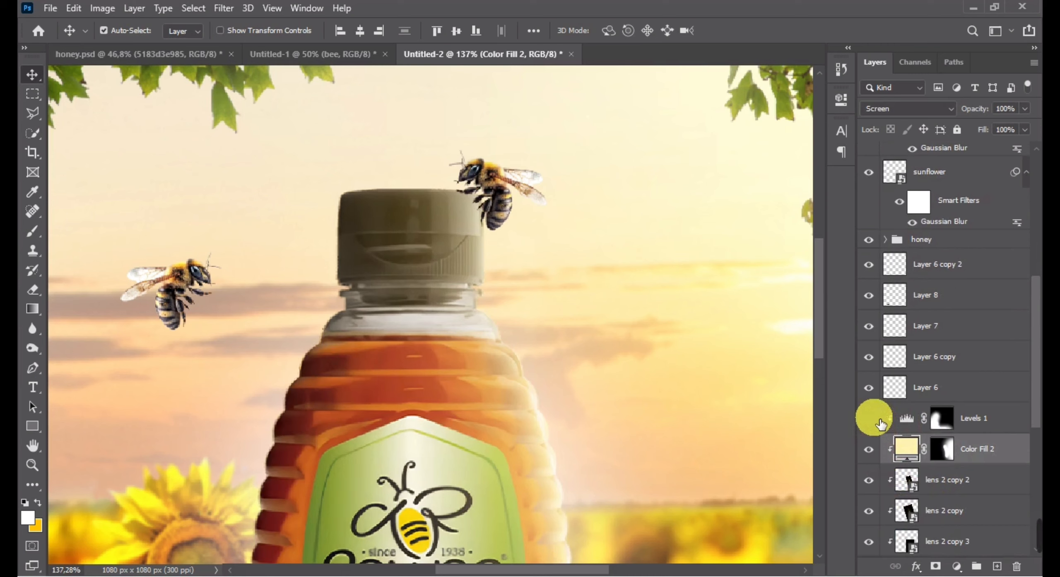
# Paint black on the Color Fill 2 mask over the cap beside the bee with a soft brush, then compare with Levels 1 hidden
pyautogui.click(939, 456)
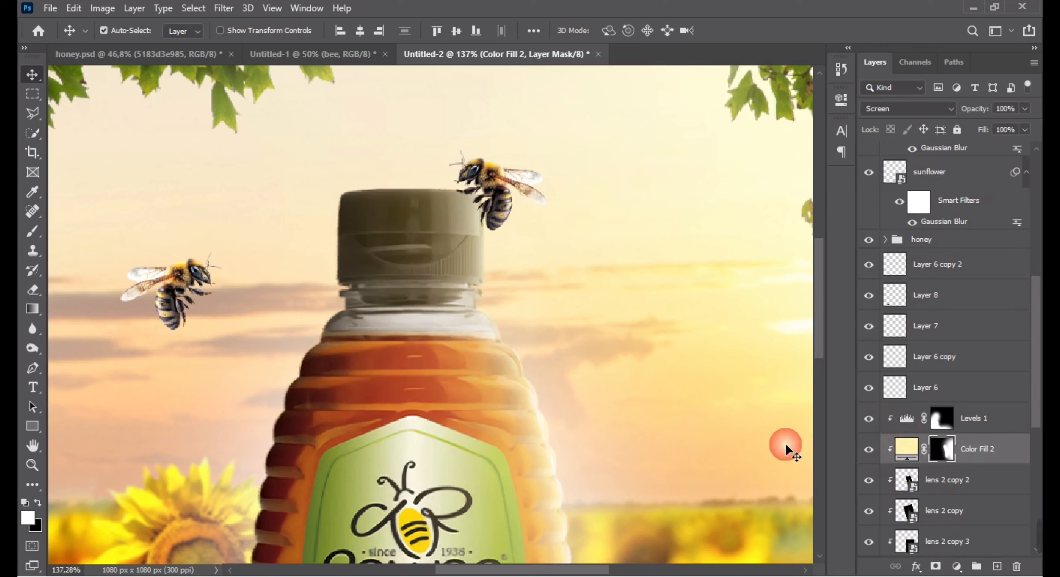
pyautogui.click(38, 239)
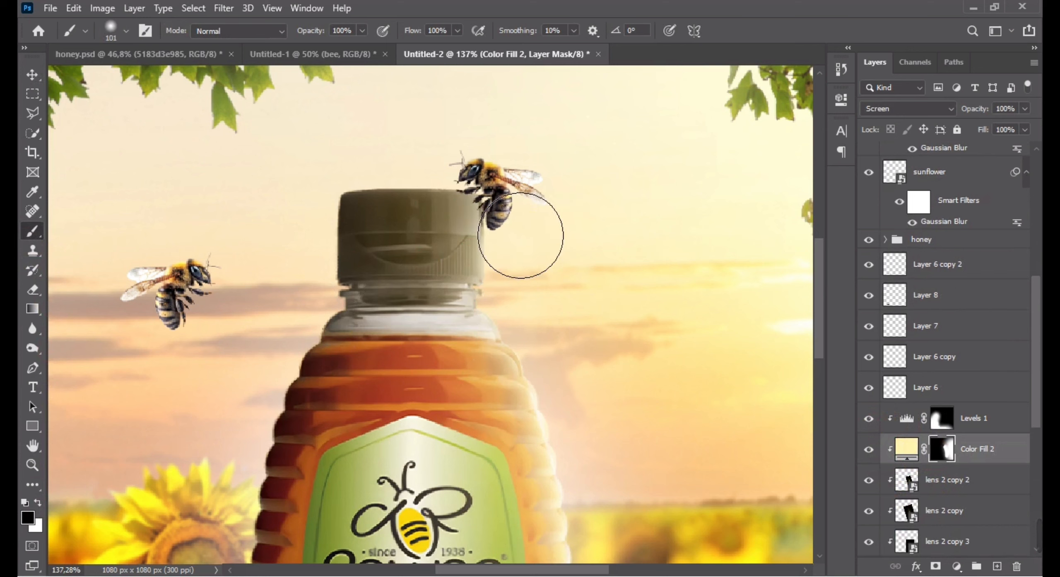
pyautogui.moveTo(535, 244); pyautogui.dragTo(555, 244)
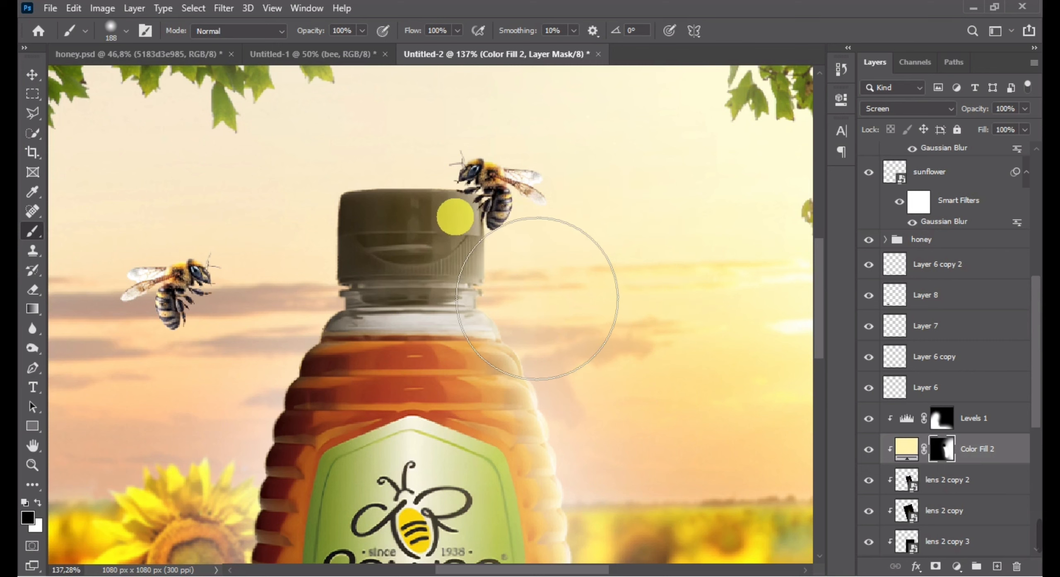
pyautogui.moveTo(455, 216); pyautogui.dragTo(439, 161)
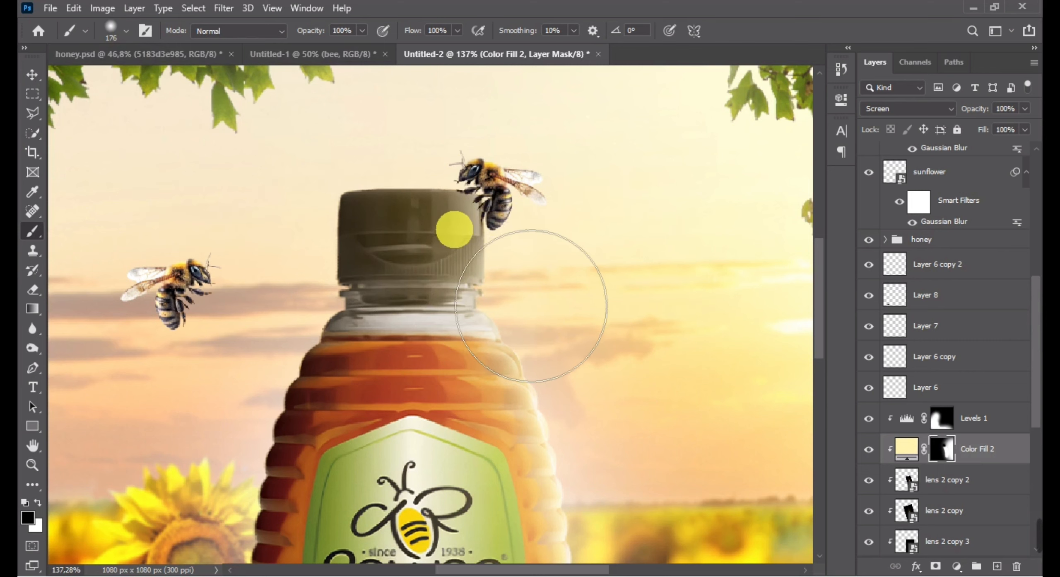
pyautogui.click(870, 419)
pyautogui.click(873, 422)
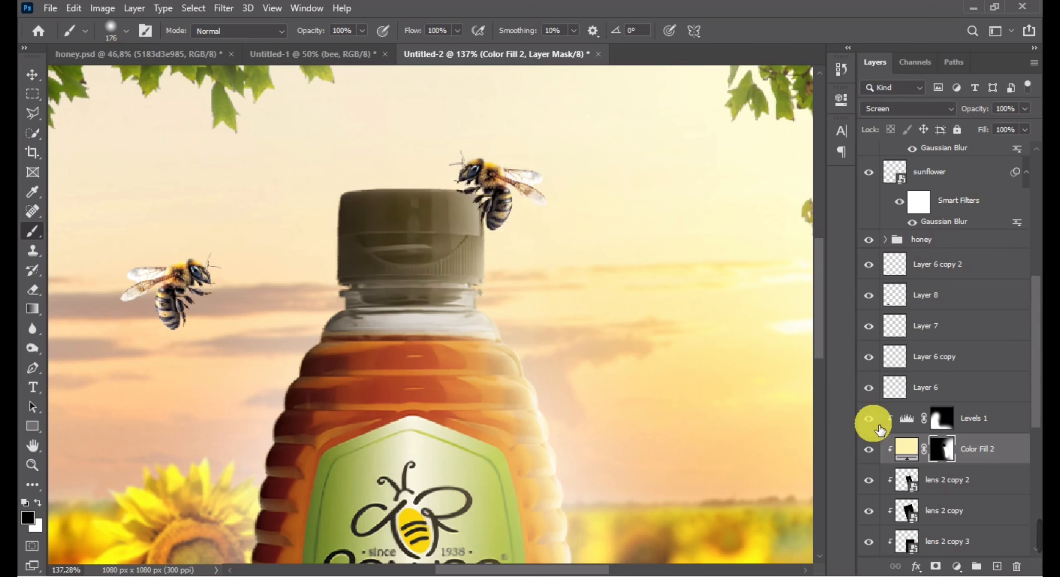
# Toggle the visibility of Color Fill 2 and of both light layers to compare their effect on the bottle and scene
pyautogui.scroll(-3, 874, 450)
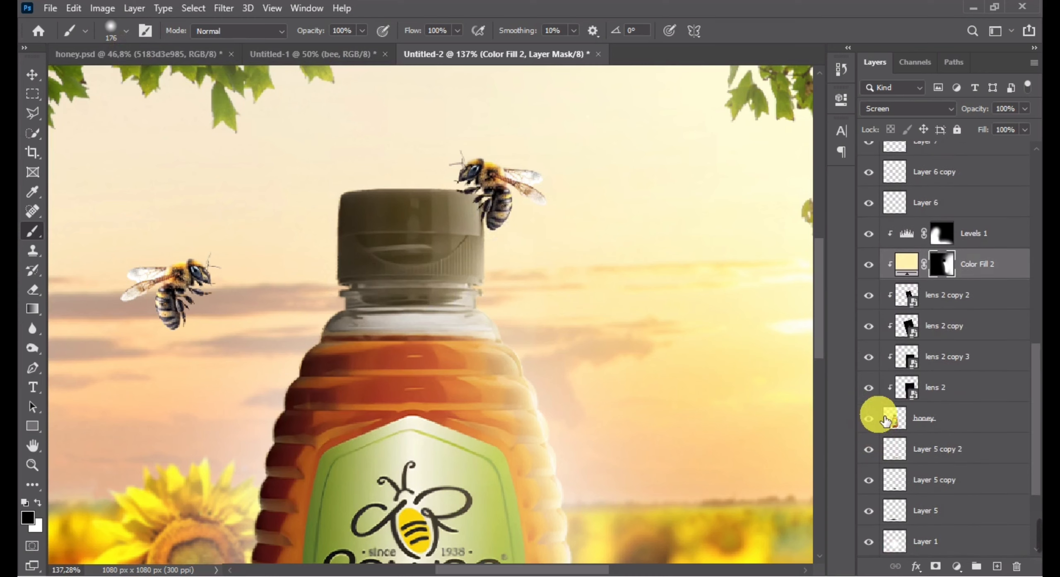
pyautogui.click(873, 269)
pyautogui.scroll(-5, 549, 374)
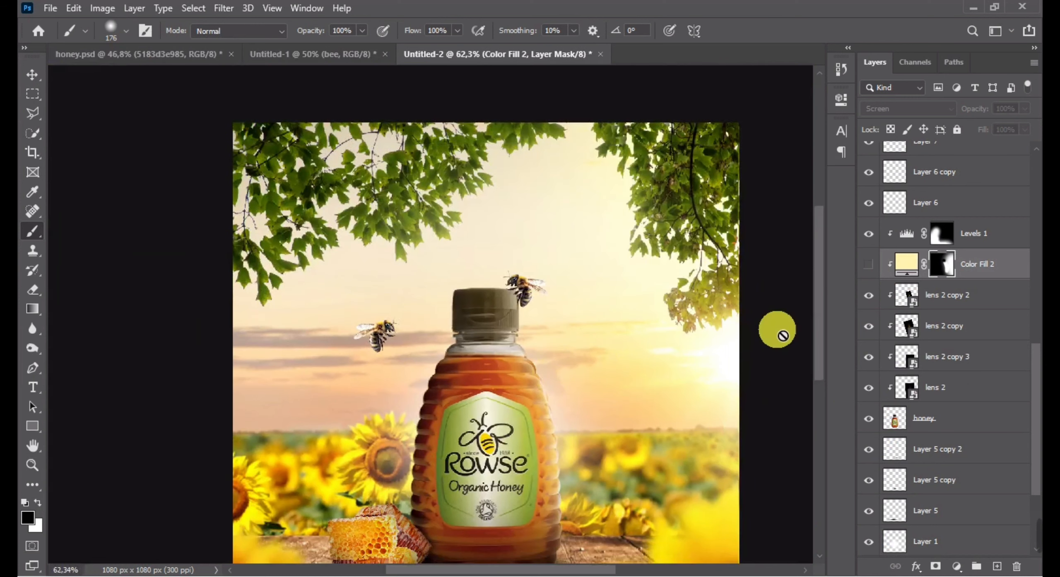
pyautogui.click(872, 268)
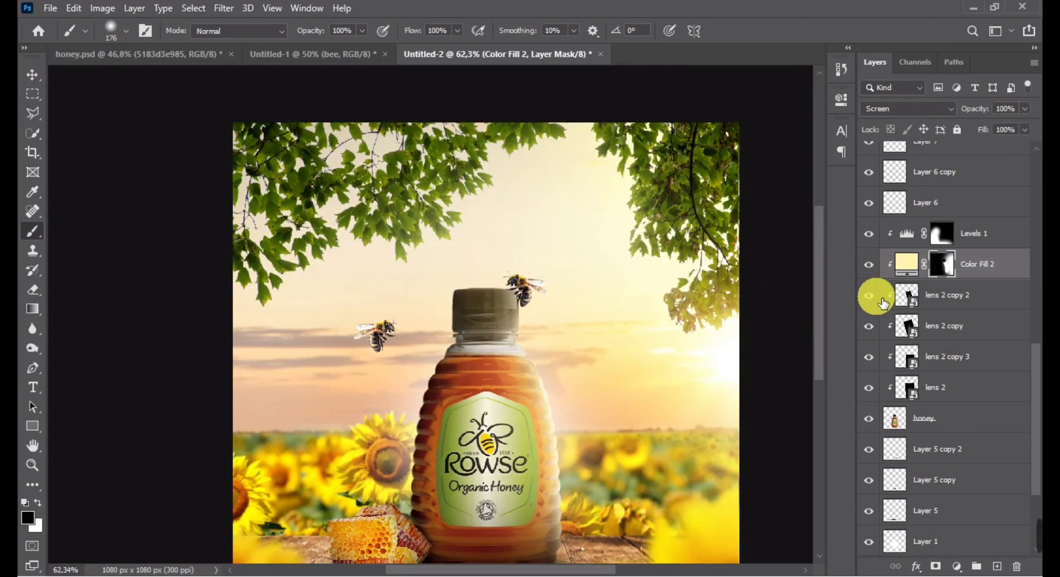
pyautogui.scroll(10, 878, 265)
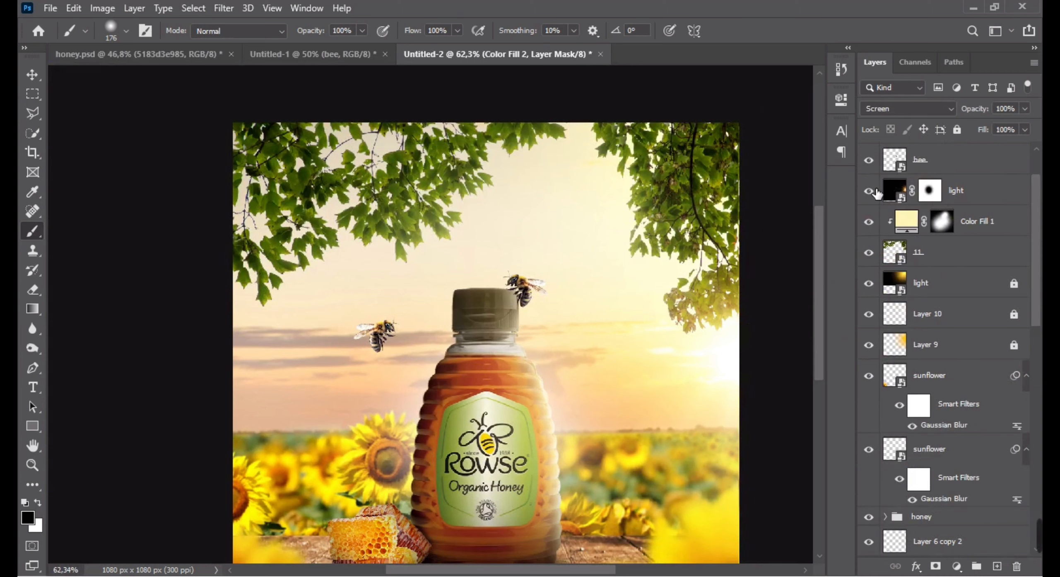
pyautogui.click(871, 194)
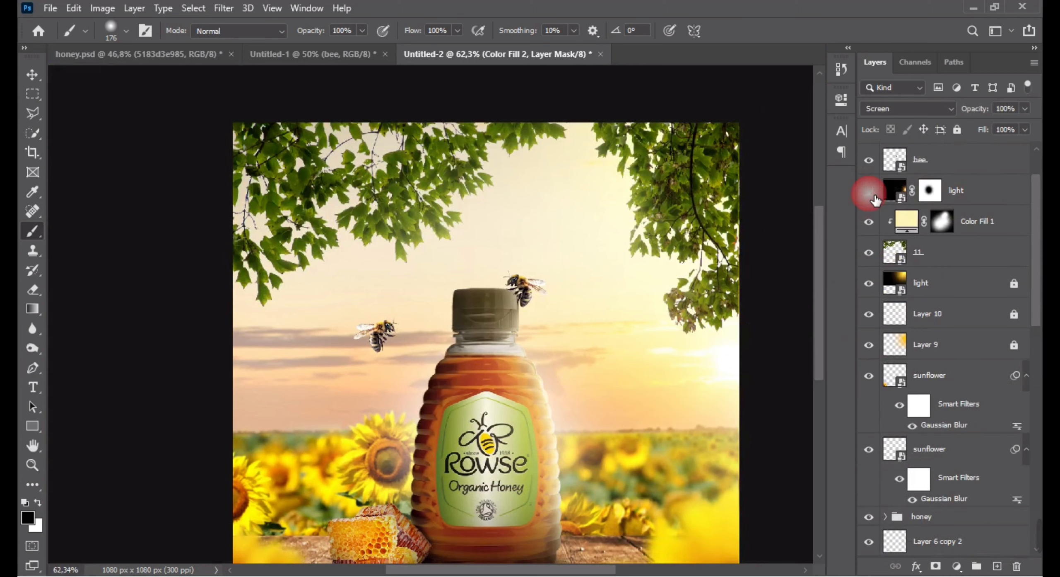
pyautogui.click(871, 194)
pyautogui.click(870, 283)
pyautogui.click(869, 283)
# Unlock the lower light layer, add a mask, and paint black over the bottle cap and neck with a soft brush up to 233 px
pyautogui.click(1014, 283)
pyautogui.click(919, 284)
pyautogui.click(936, 566)
pyautogui.scroll(14, 512, 302)
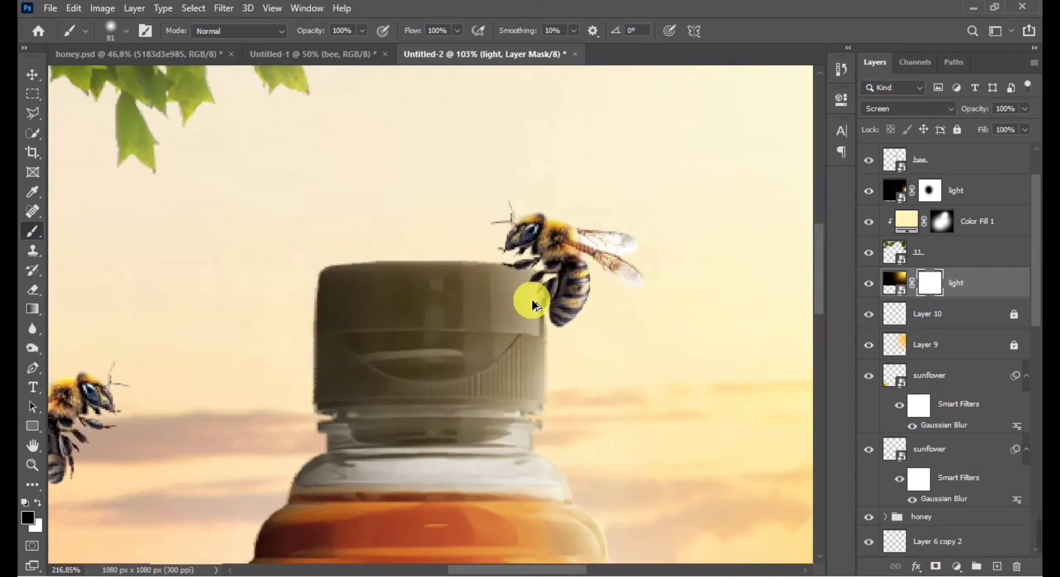
pyautogui.moveTo(358, 328); pyautogui.dragTo(504, 431)
pyautogui.scroll(-12, 434, 343)
pyautogui.moveTo(404, 345); pyautogui.dragTo(457, 369)
pyautogui.click(410, 356)
pyautogui.scroll(-2, 397, 324)
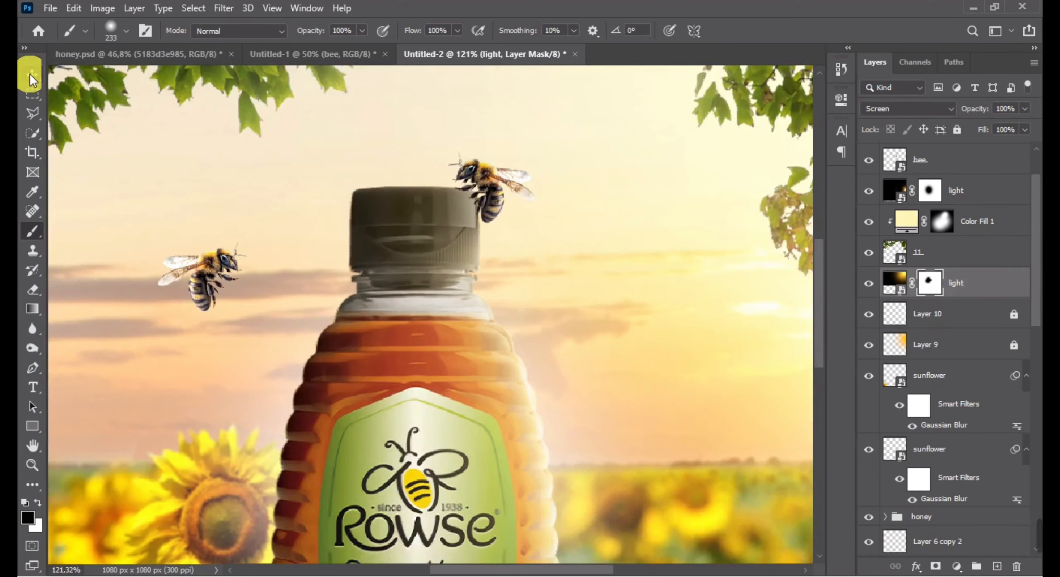
# Dab a soft black spot on a new layer, scale it down, and move it to the cap beside the bee
pyautogui.click(32, 74)
pyautogui.click(29, 518)
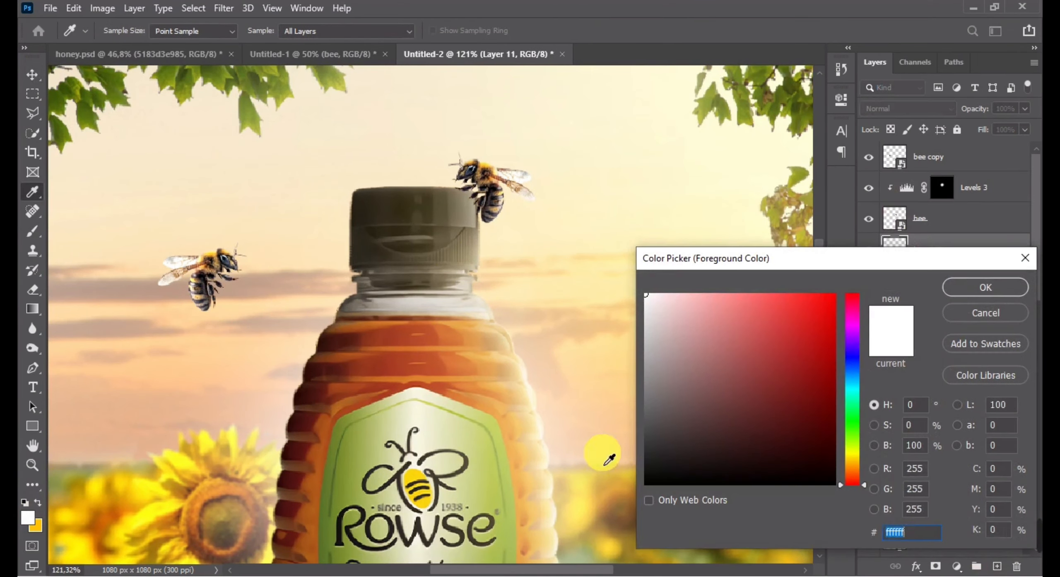
pyautogui.click(647, 486)
pyautogui.press('Return')
pyautogui.press('b')
pyautogui.click(416, 239)
pyautogui.click(33, 75)
pyautogui.hotkey('ctrl', 't')
pyautogui.moveTo(416, 76); pyautogui.dragTo(416, 367)
pyautogui.moveTo(419, 372)
pyautogui.mouseDown()
pyautogui.moveTo(474, 196)
pyautogui.moveTo(466, 187)
pyautogui.mouseUp()
pyautogui.press('Return')
pyautogui.scroll(-2, 967, 254)
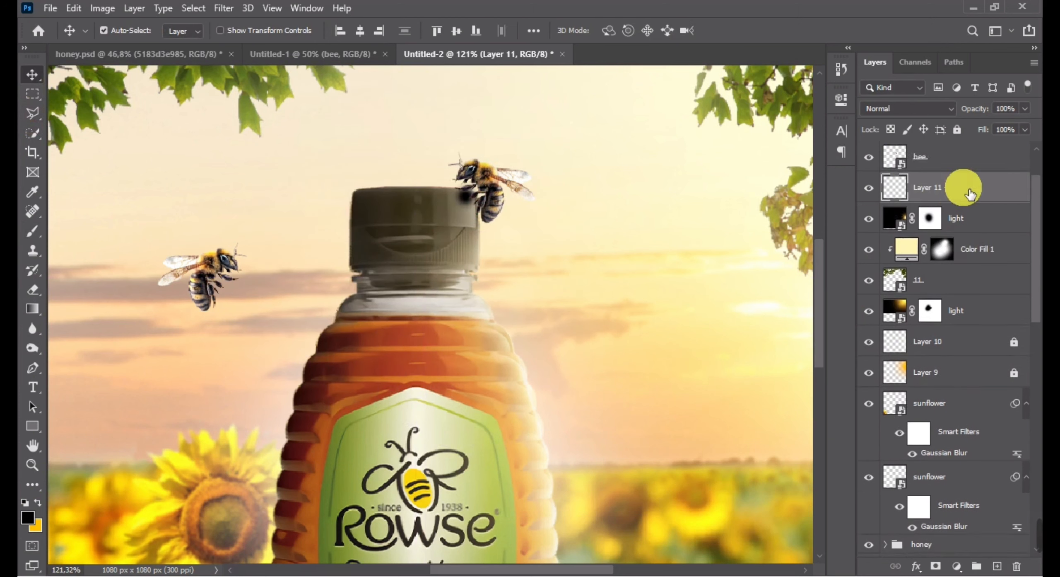
# Clip the black spot layer to the honey bottle beneath lens 2, then stretch and tilt it into the bee's shadow on the cap
pyautogui.moveTo(970, 189)
pyautogui.mouseDown()
pyautogui.moveTo(939, 561)
pyautogui.moveTo(874, 435)
pyautogui.mouseUp()
pyautogui.hotkey('ctrl', 't')
pyautogui.moveTo(482, 213); pyautogui.dragTo(483, 277)
pyautogui.moveTo(487, 231); pyautogui.dragTo(483, 208)
pyautogui.moveTo(466, 153); pyautogui.dragTo(457, 157)
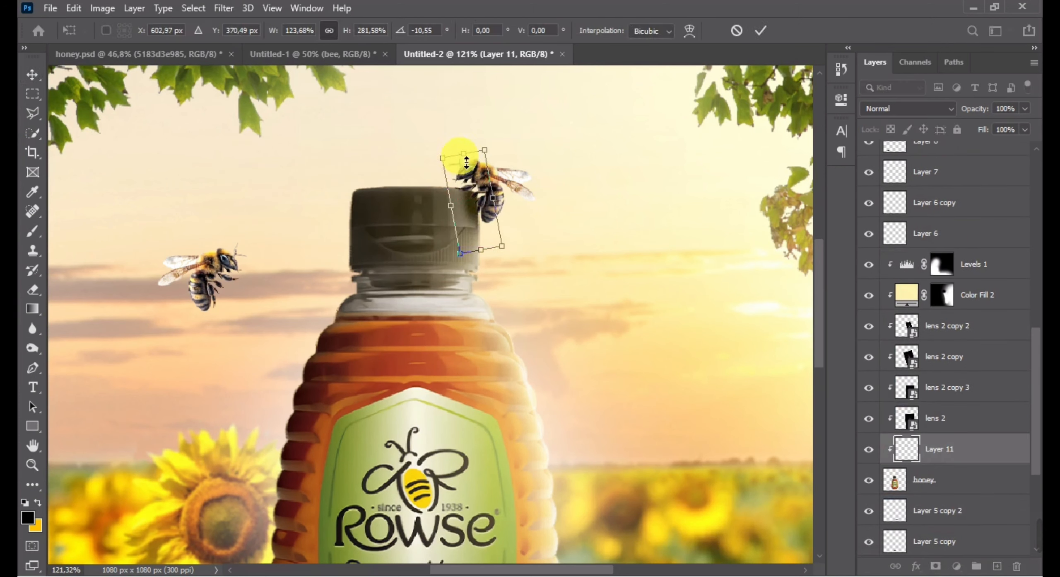
pyautogui.moveTo(455, 207); pyautogui.dragTo(437, 211)
pyautogui.moveTo(514, 205)
pyautogui.mouseDown()
pyautogui.moveTo(528, 202)
pyautogui.moveTo(512, 200)
pyautogui.mouseUp()
pyautogui.moveTo(493, 212); pyautogui.dragTo(493, 213)
# Refine the position and shape of the bee's shadow on the cap and lower its opacity to 83%
pyautogui.click(978, 110)
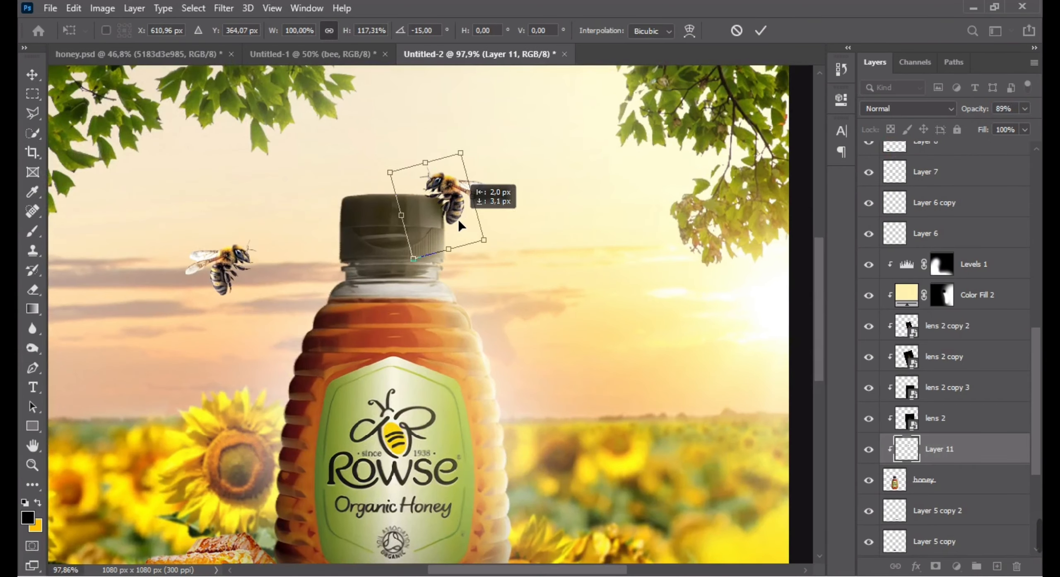
pyautogui.moveTo(459, 222); pyautogui.dragTo(461, 257)
pyautogui.moveTo(409, 217); pyautogui.dragTo(416, 216)
pyautogui.moveTo(434, 162); pyautogui.dragTo(433, 159)
pyautogui.press('Return')
pyautogui.scroll(-2, 518, 292)
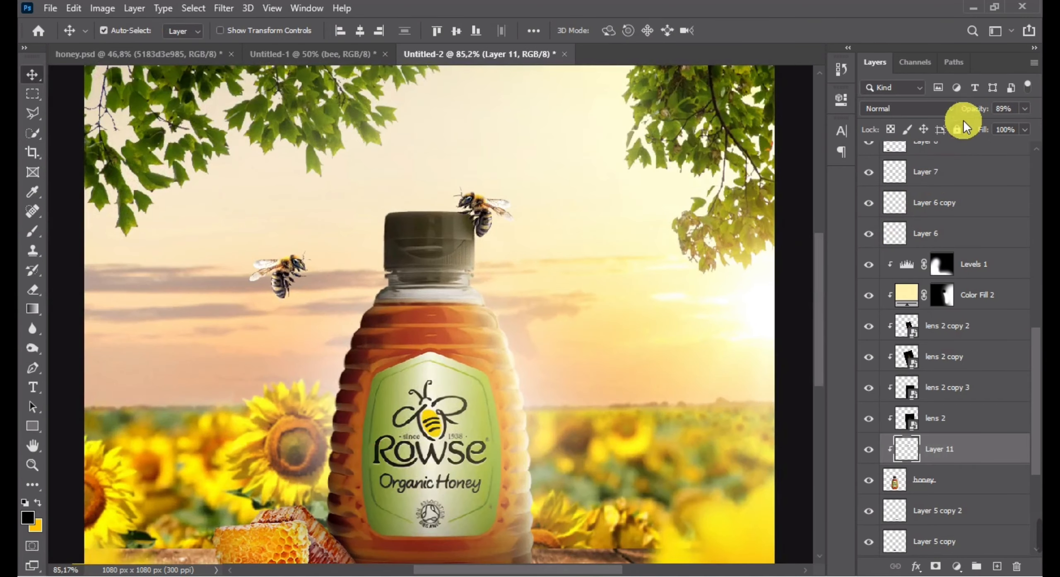
pyautogui.scroll(-3, 575, 337)
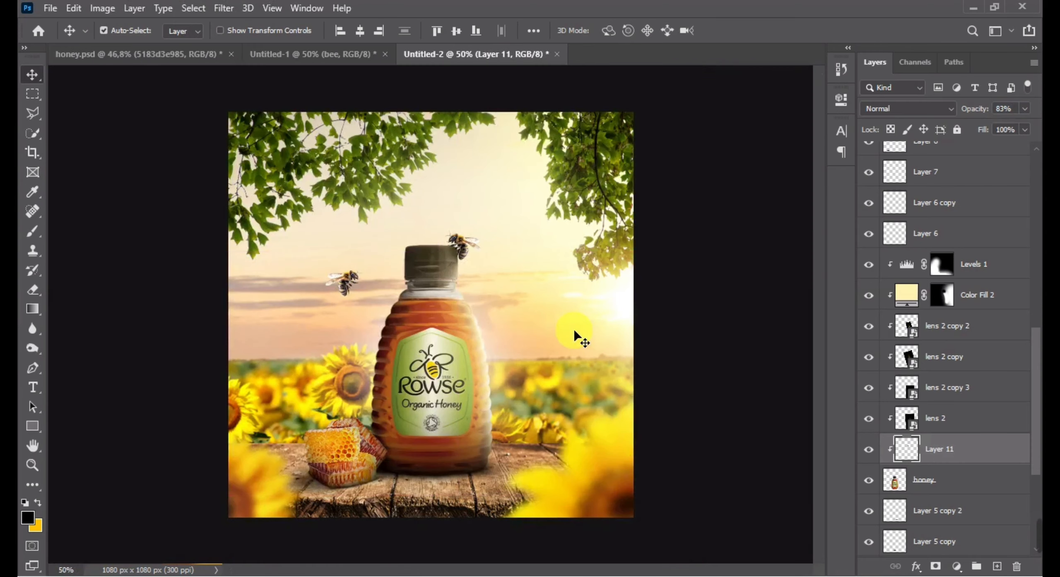
# Add a light peach Solid Color fill clipped to the bee on the cap, set it to Screen, and invert its mask
pyautogui.scroll(-5, 952, 373)
pyautogui.click(957, 565)
pyautogui.click(934, 296)
pyautogui.click(710, 315)
pyautogui.click(985, 287)
pyautogui.click(907, 109)
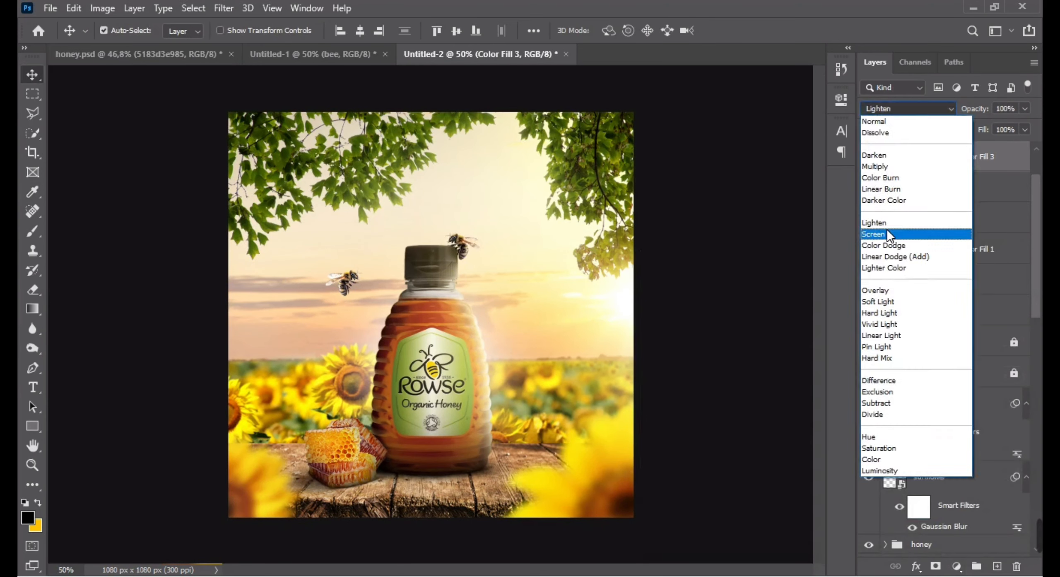
pyautogui.click(888, 234)
pyautogui.press('b')
pyautogui.hotkey('ctrl', 'i')
# Paint white on the Color Fill 3 mask with a soft brush over the sun-facing side of the bee on the cap
pyautogui.scroll(3, 498, 274)
pyautogui.click(484, 209)
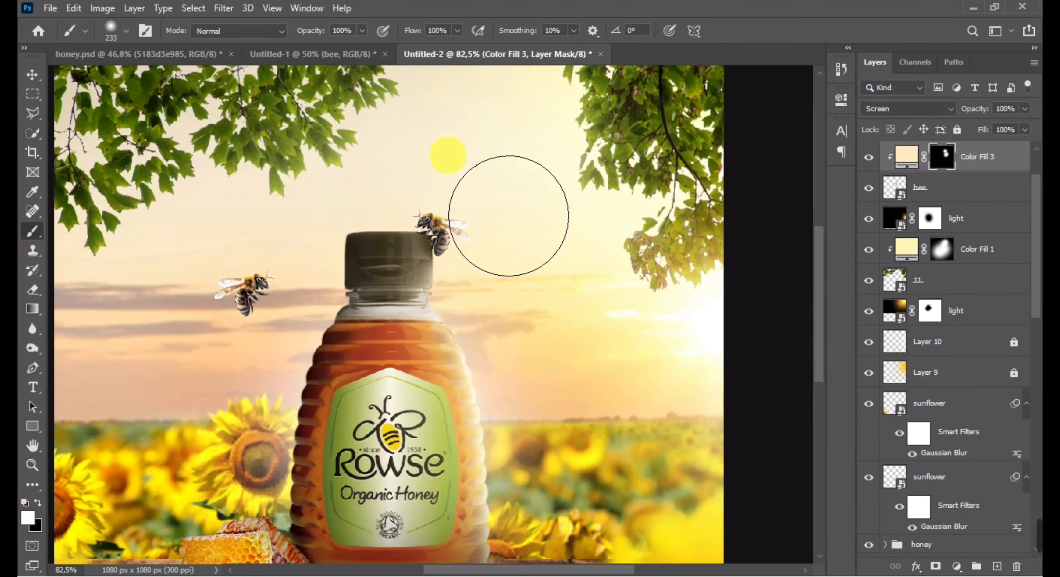
pyautogui.scroll(-1, 512, 284)
pyautogui.scroll(5, 484, 294)
pyautogui.press('[')
pyautogui.press('[')
pyautogui.press('[')
pyautogui.press('[')
pyautogui.press('[')
pyautogui.moveTo(533, 130); pyautogui.dragTo(510, 163)
pyautogui.scroll(-4, 556, 209)
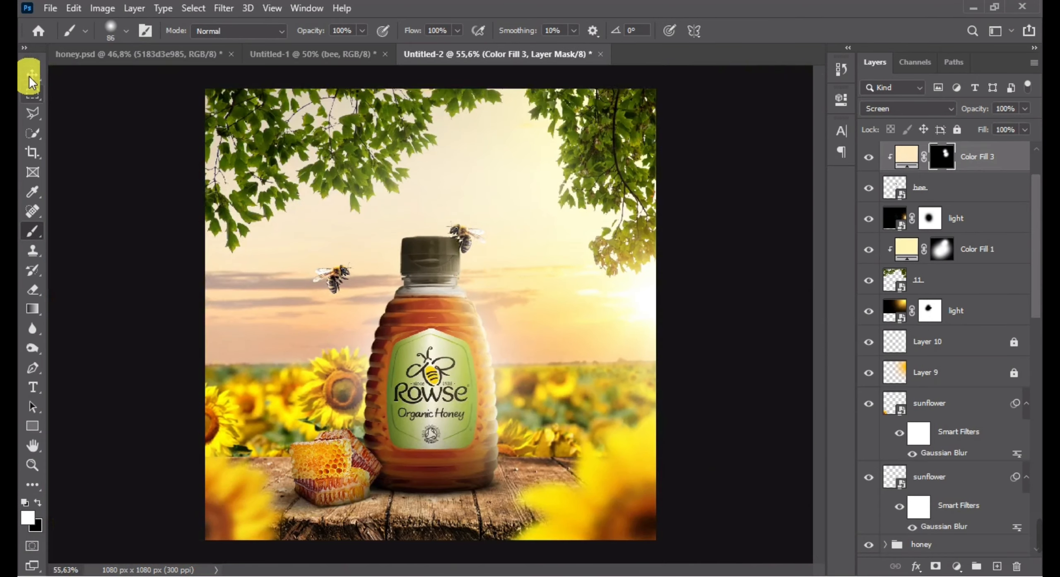
# Touch up the upper light layer's mask in black around the bottle cap with a soft 86 px brush
pyautogui.click(32, 75)
pyautogui.scroll(3, 456, 273)
pyautogui.click(930, 219)
pyautogui.click(32, 230)
pyautogui.press('x')
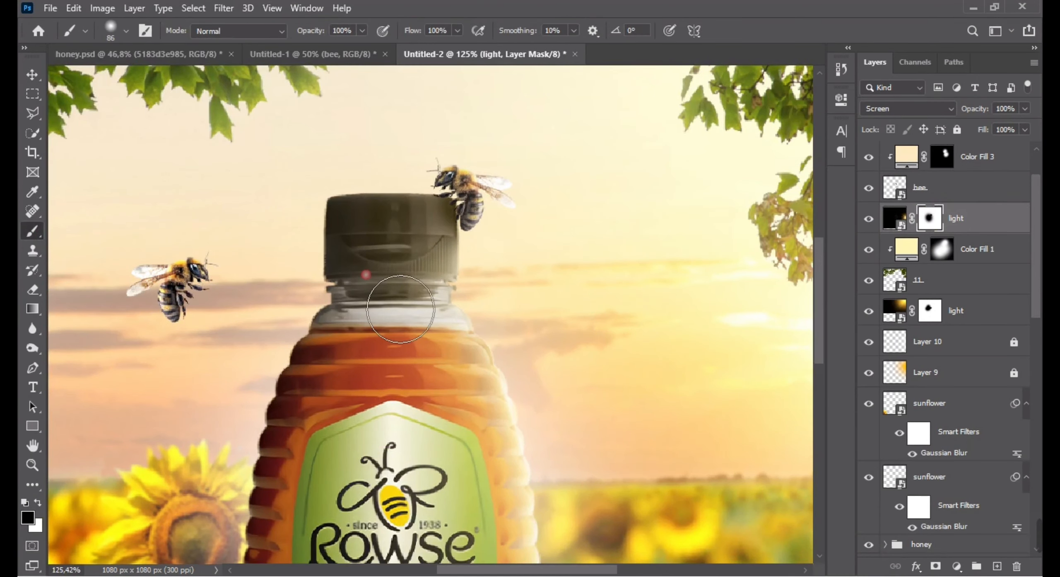
pyautogui.scroll(-8, 946, 257)
# Paint black on the Color Fill 2 mask along the cap's edge beneath the bee
pyautogui.click(943, 261)
pyautogui.click(907, 259)
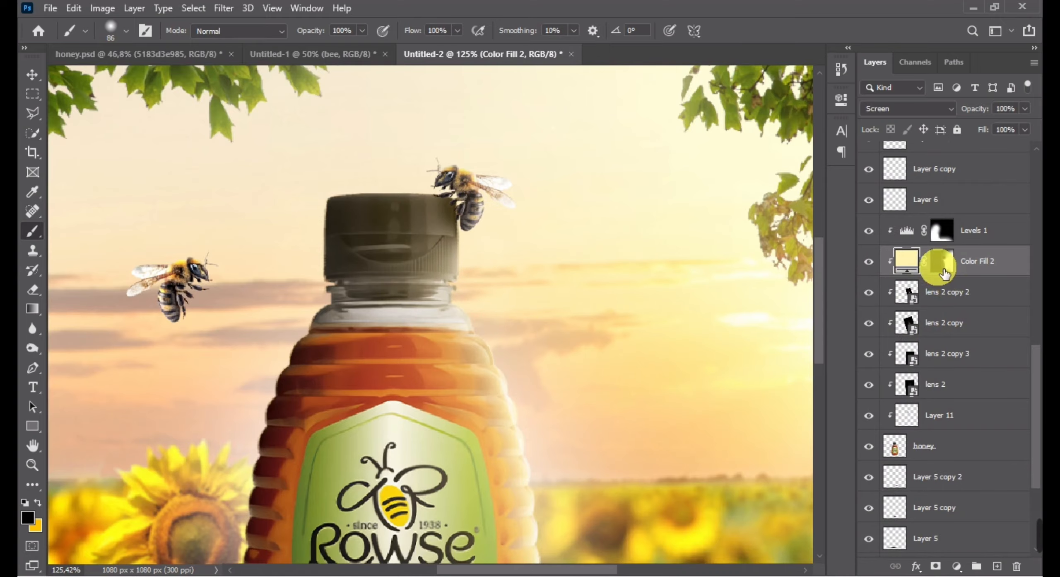
pyautogui.click(941, 263)
pyautogui.moveTo(434, 200); pyautogui.dragTo(453, 213)
pyautogui.scroll(-4, 419, 281)
# Dab white on the Levels 3 mask with soft brushes of 63 to 238 px to deepen the shading on the cap's bee
pyautogui.click(32, 75)
pyautogui.click(433, 225)
pyautogui.click(33, 230)
pyautogui.scroll(4, 414, 267)
pyautogui.click(38, 502)
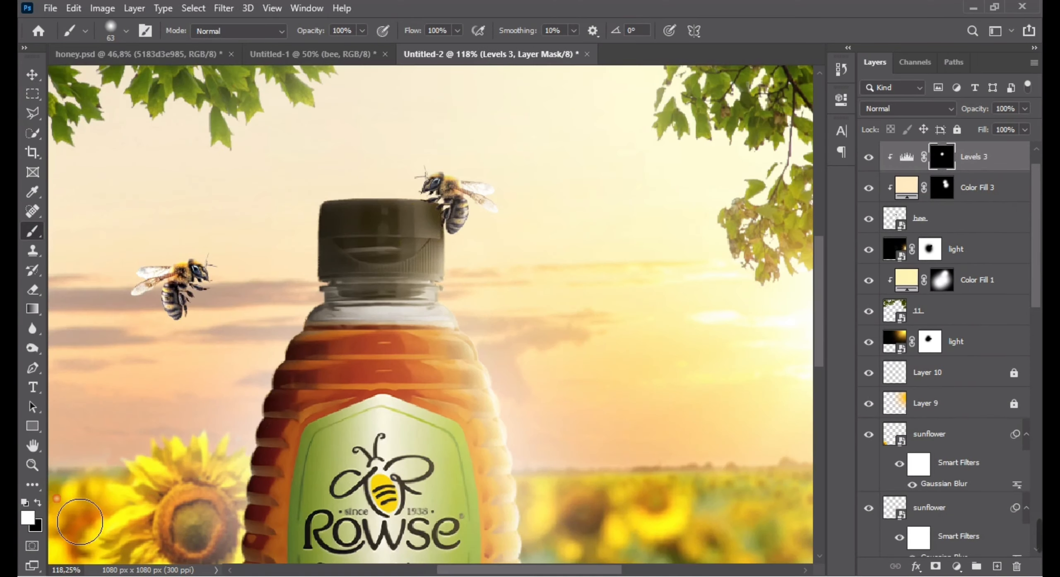
pyautogui.moveTo(390, 246); pyautogui.dragTo(421, 243)
pyautogui.scroll(-3, 383, 247)
pyautogui.click(381, 245)
pyautogui.scroll(3, 437, 237)
pyautogui.scroll(-6, 484, 323)
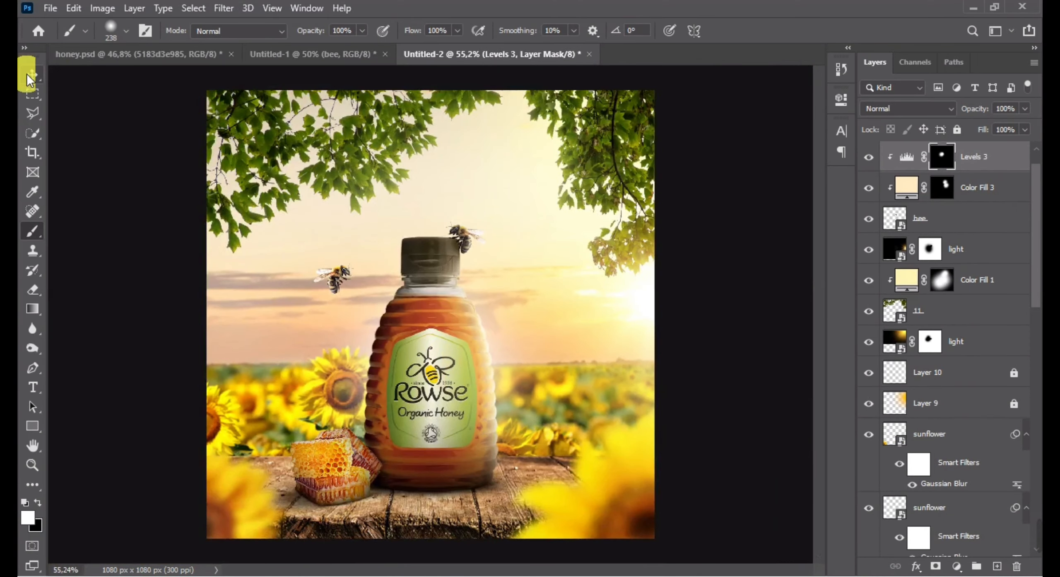
# Add a Curves adjustment clipped to bee copy, pull its midtones down to darken the flying bee, and compare the effect
pyautogui.click(31, 75)
pyautogui.scroll(4, 493, 315)
pyautogui.click(908, 156)
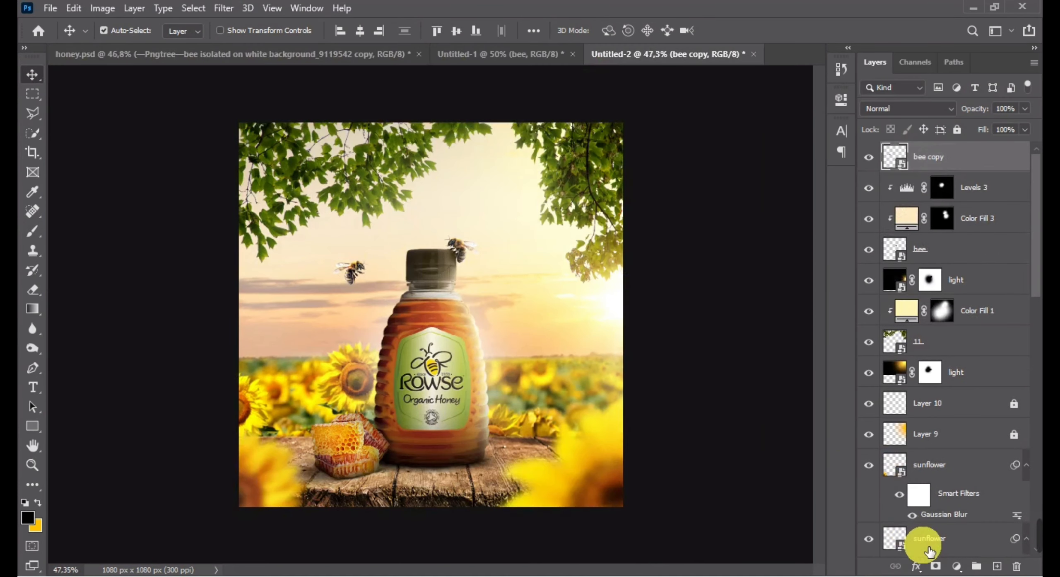
pyautogui.click(957, 566)
pyautogui.click(948, 409)
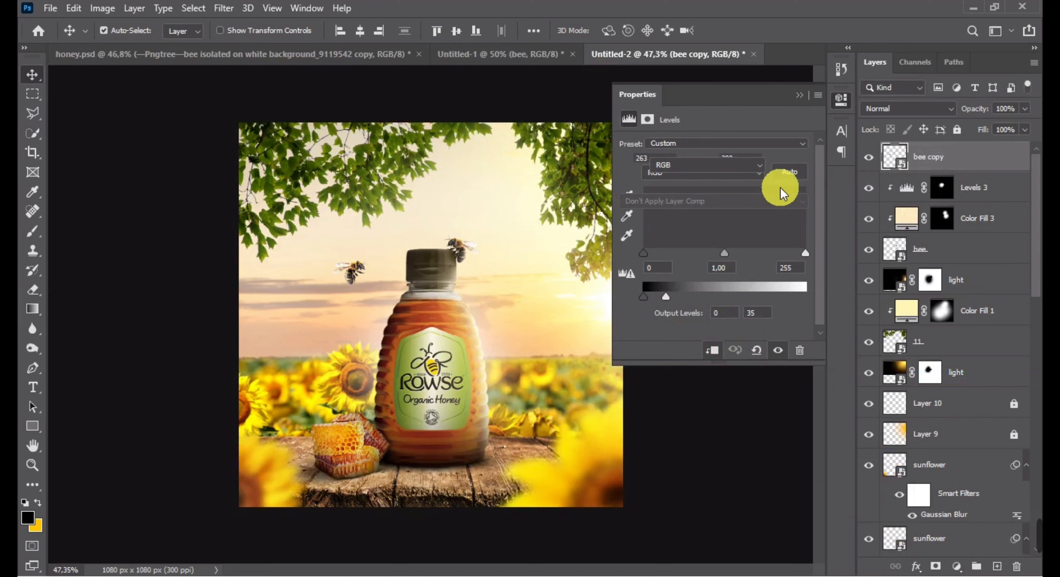
pyautogui.scroll(6, 324, 293)
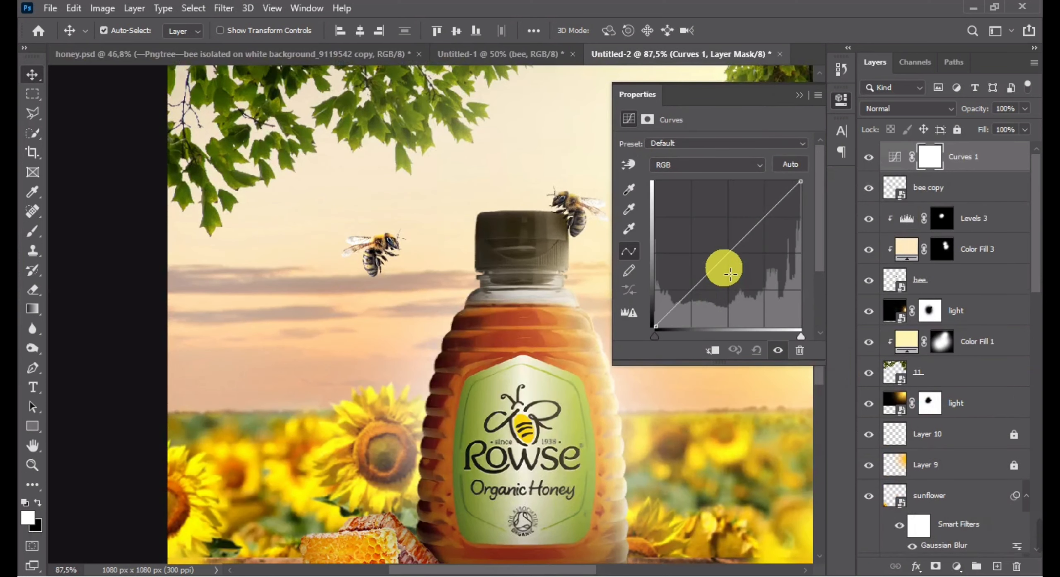
pyautogui.moveTo(740, 261); pyautogui.dragTo(741, 261)
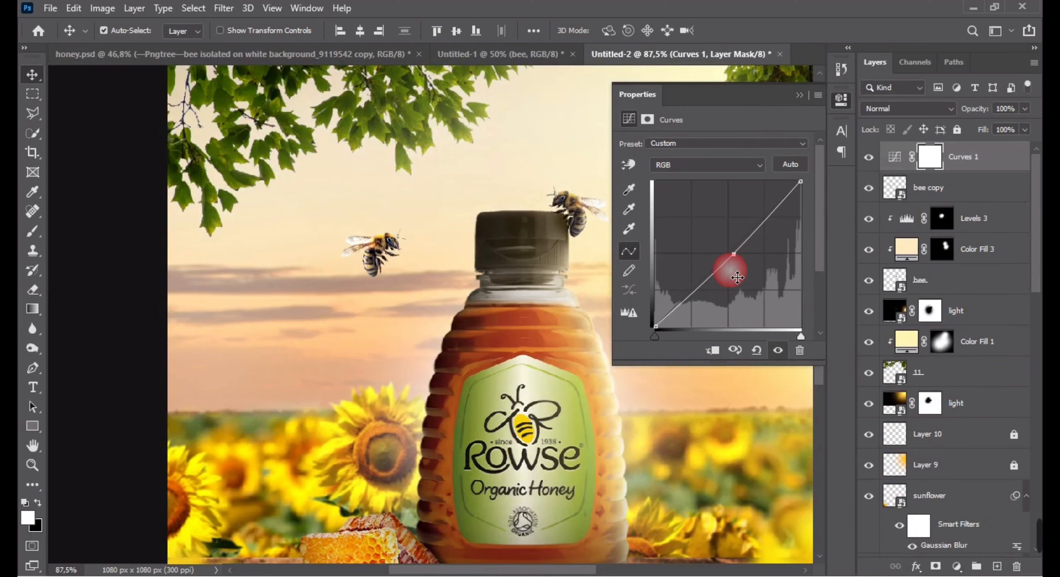
pyautogui.click(719, 354)
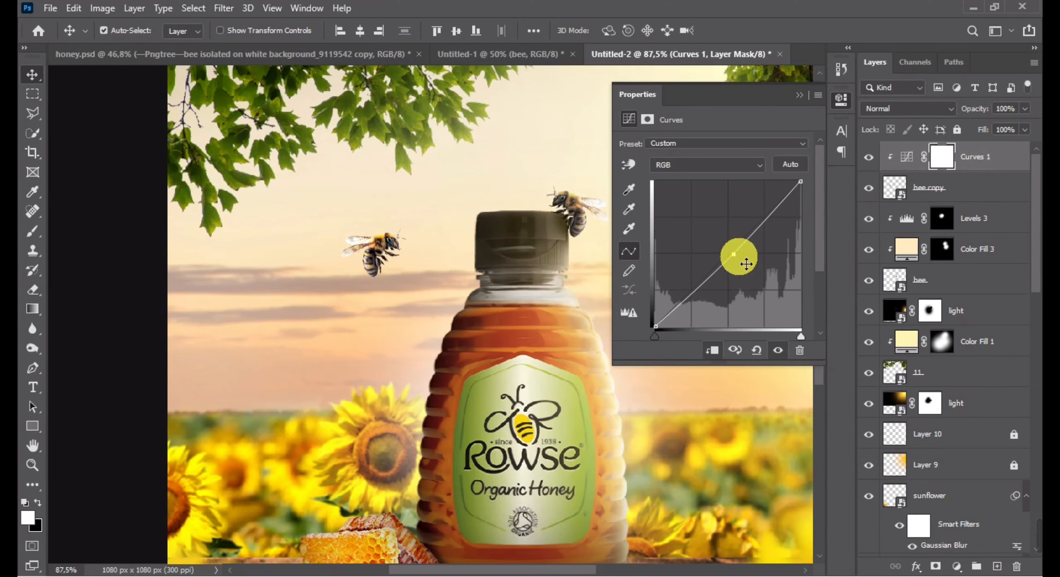
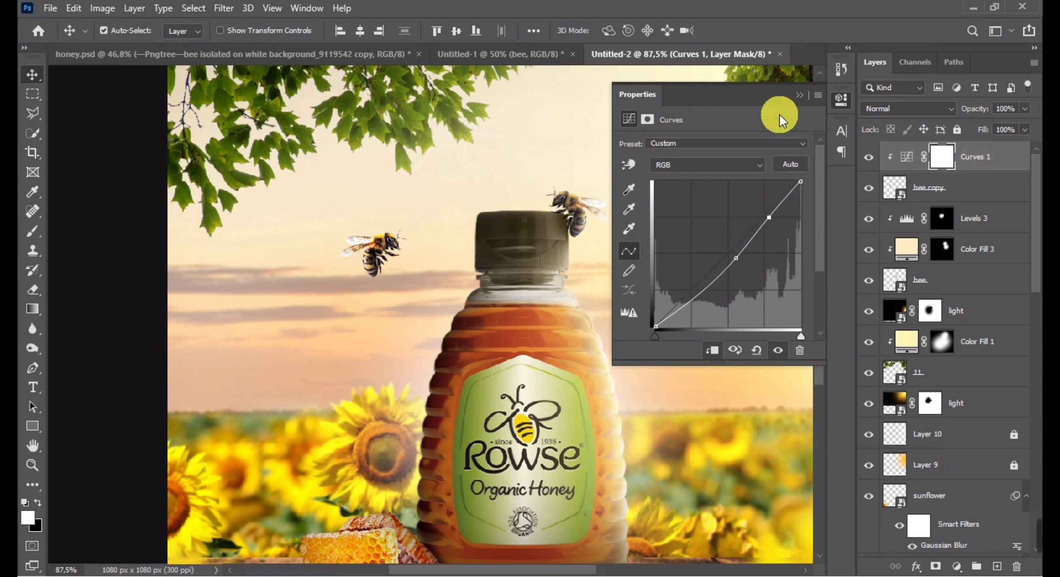
pyautogui.click(799, 95)
pyautogui.click(877, 157)
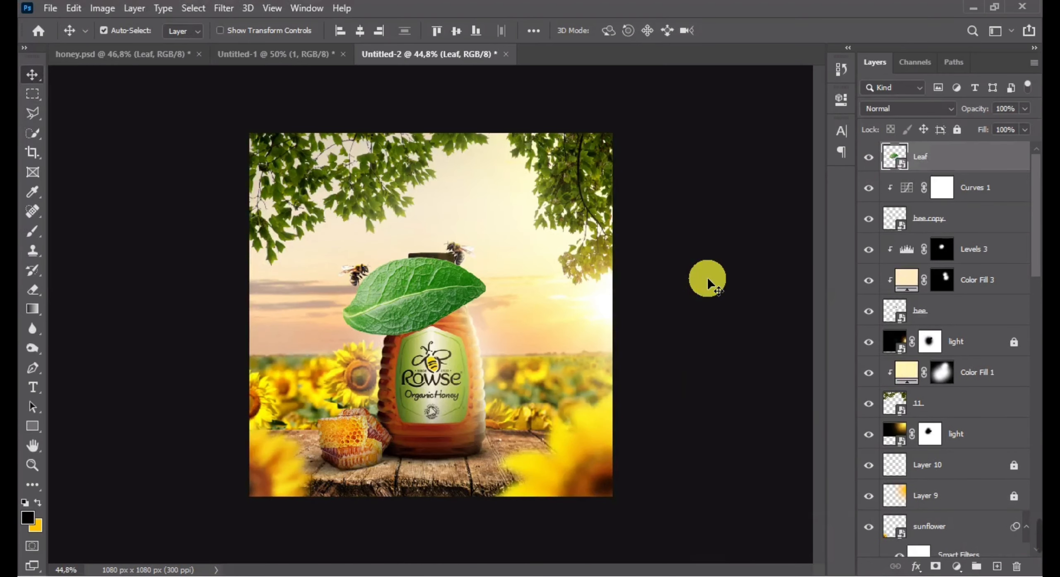
# Scale the leaf down to 9.46%, rotate it 26.5°, and place it in the sky above the bottle cap
pyautogui.hotkey('ctrl', 't')
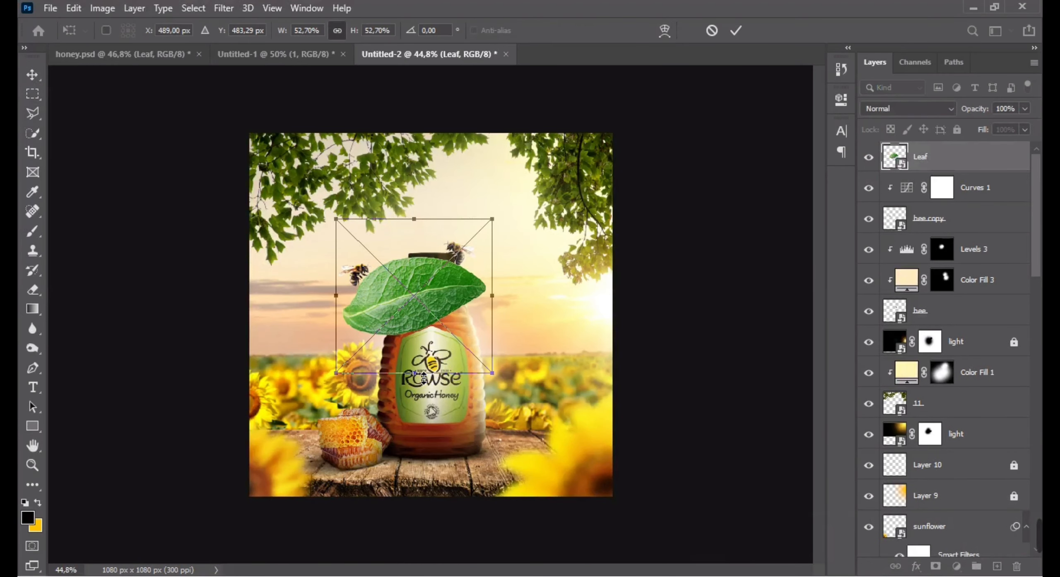
pyautogui.moveTo(423, 377); pyautogui.dragTo(481, 207)
pyautogui.doubleClick(408, 261)
pyautogui.hotkey('ctrl', 't')
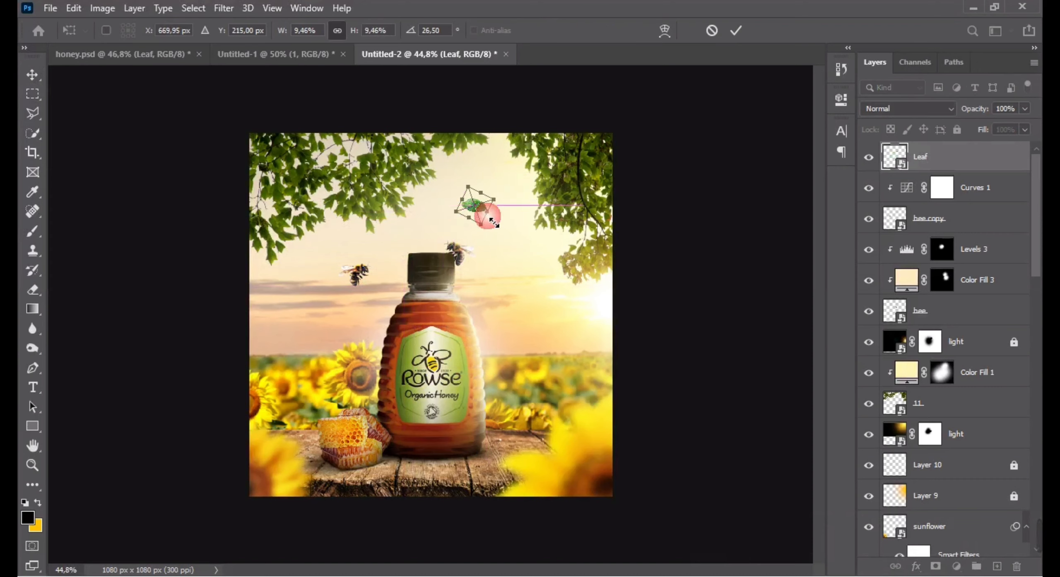
pyautogui.doubleClick(484, 215)
# Warp the small leaf into a gently curled shape
pyautogui.hotkey('ctrl', 't')
pyautogui.rightClick(472, 210)
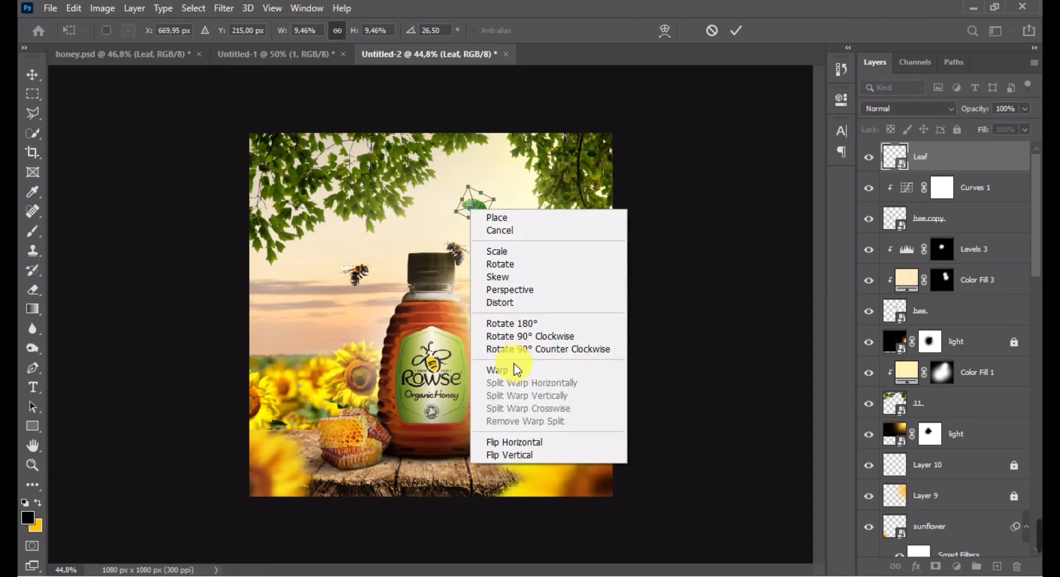
pyautogui.click(506, 373)
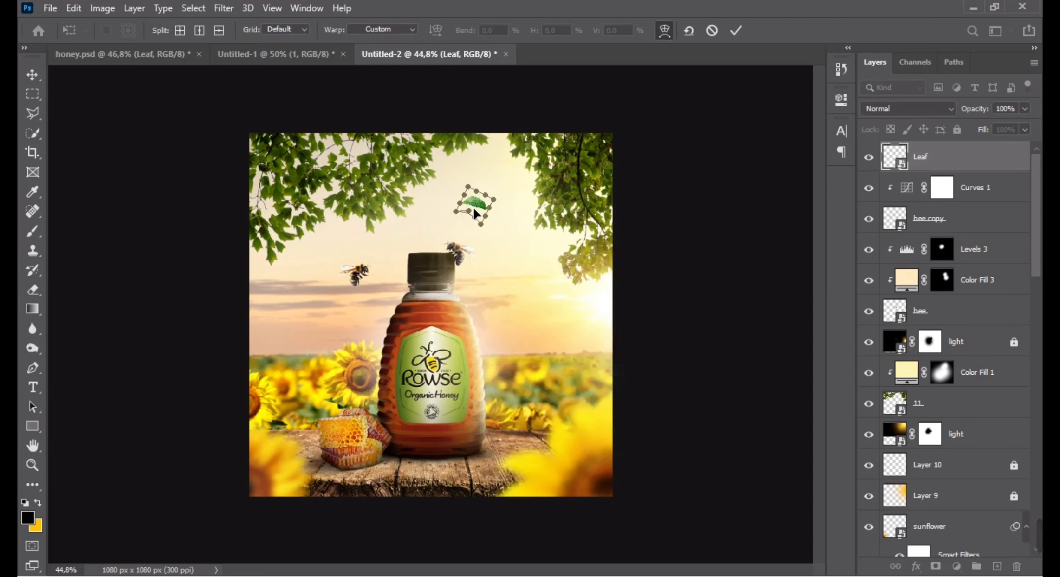
pyautogui.click(522, 221)
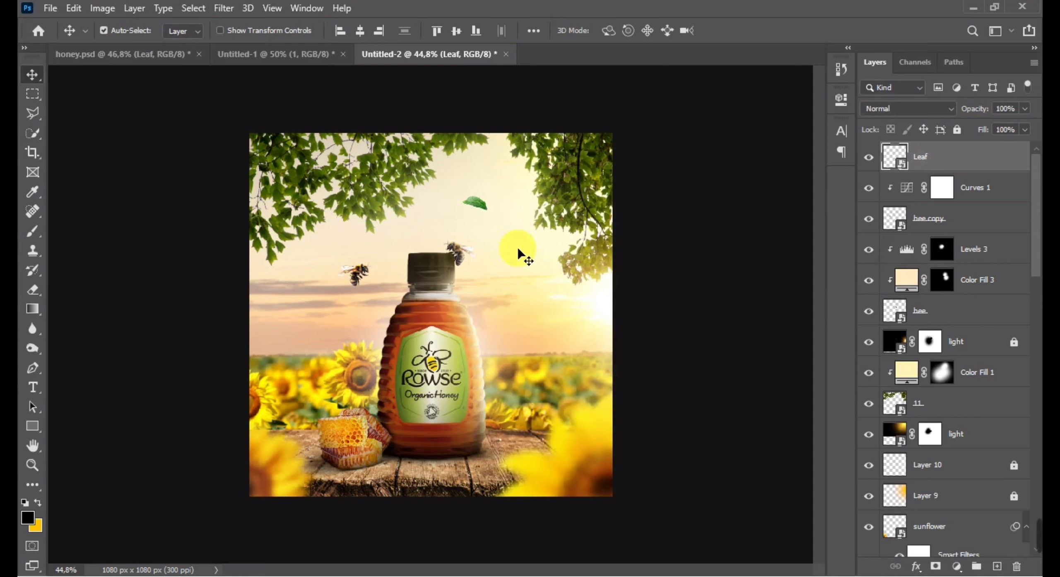
# Duplicate the leaf twice, place the copies on either side of the bottle, and rotate the leaf above the cap to 5.04°
pyautogui.hotkey('ctrl', 'j')
pyautogui.moveTo(481, 204); pyautogui.dragTo(338, 226)
pyautogui.hotkey('ctrl', 't')
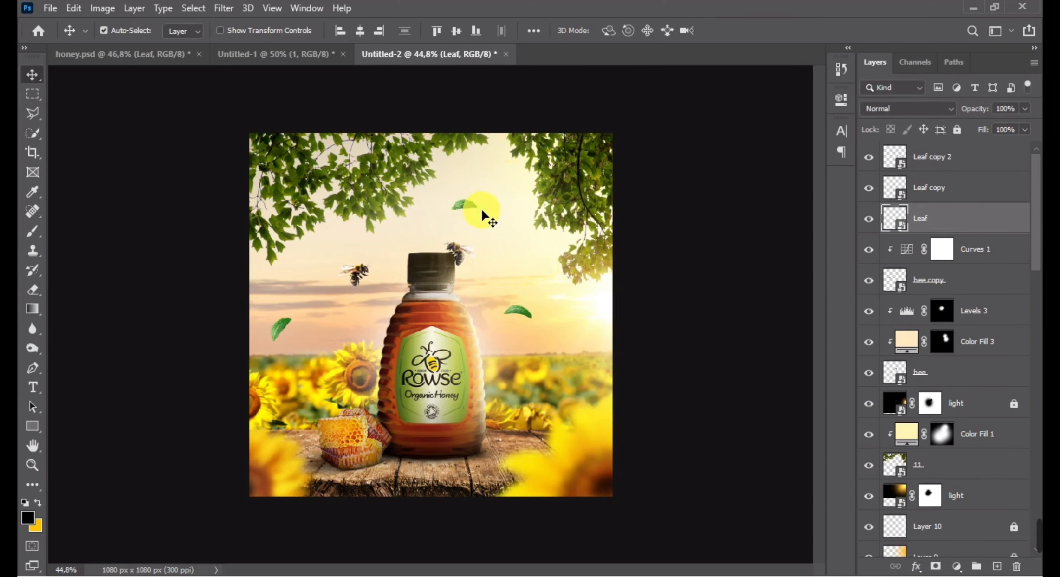
pyautogui.hotkey('ctrl', 't')
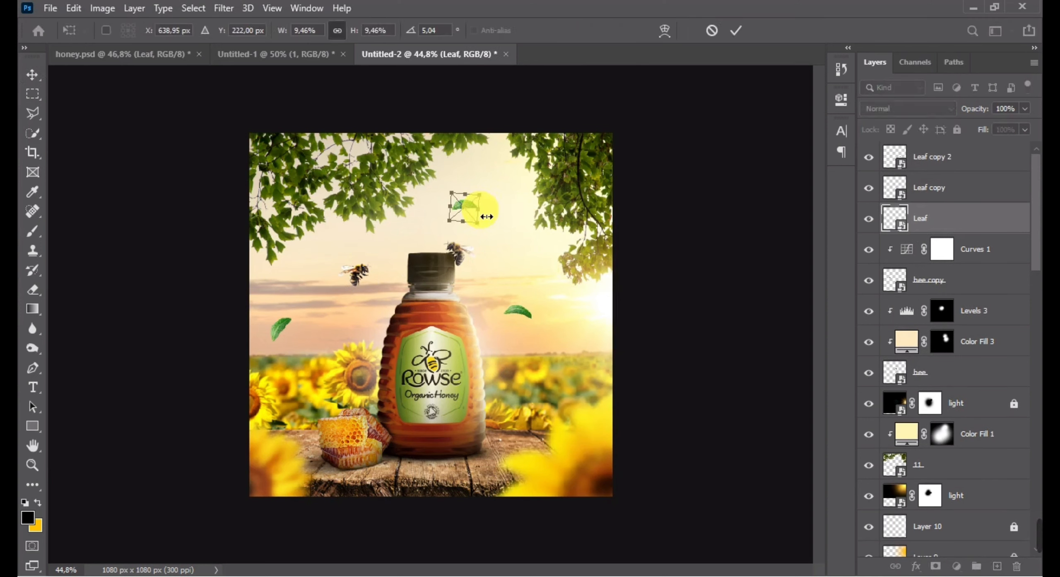
pyautogui.press('Return')
# Enlarge Leaf copy 2, beside the bottle near the sun, to 14.05% and rotate it to 19.4°
pyautogui.click(523, 315)
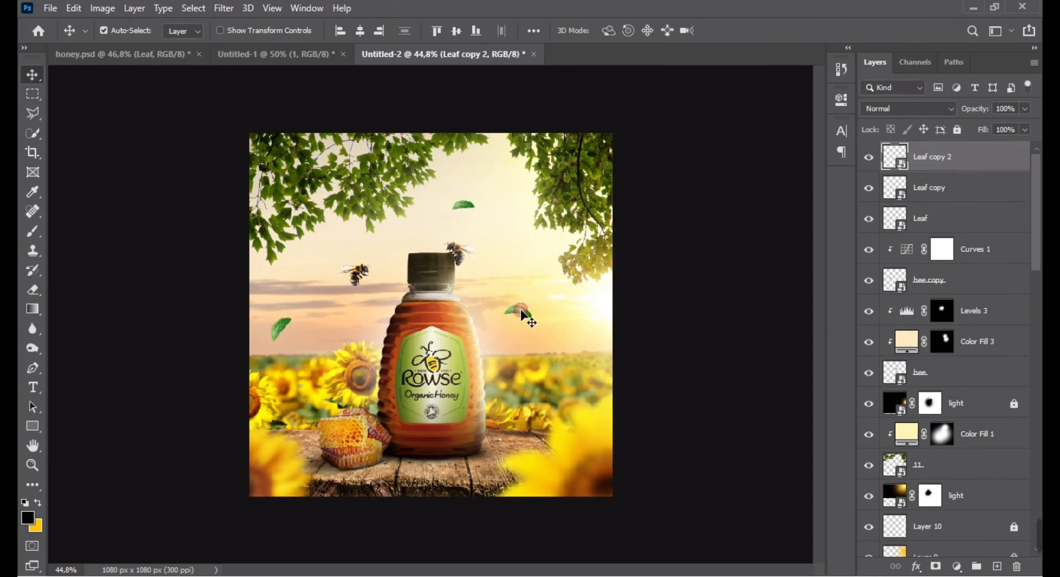
pyautogui.hotkey('ctrl', 't')
pyautogui.moveTo(542, 319); pyautogui.dragTo(548, 330)
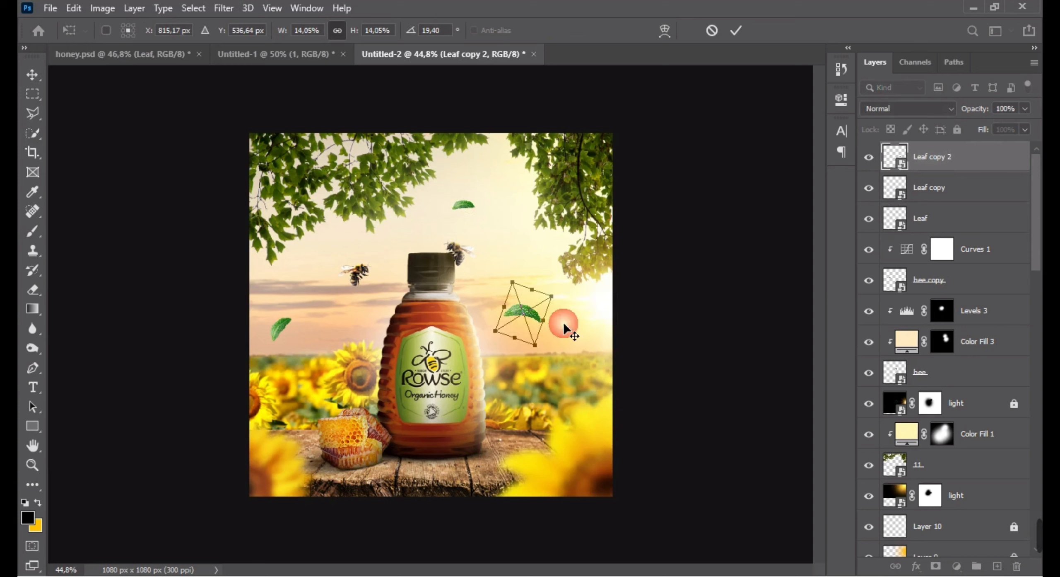
pyautogui.press('Return')
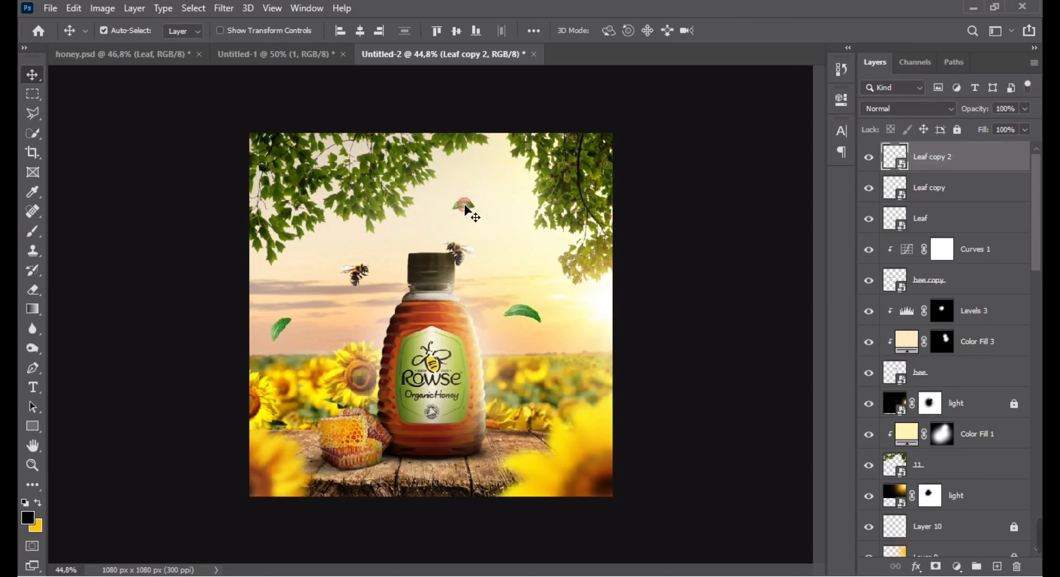
# Apply a Motion Blur to the Leaf layer above the cap with a 36° angle and 10 px distance
pyautogui.click(466, 206)
pyautogui.click(224, 8)
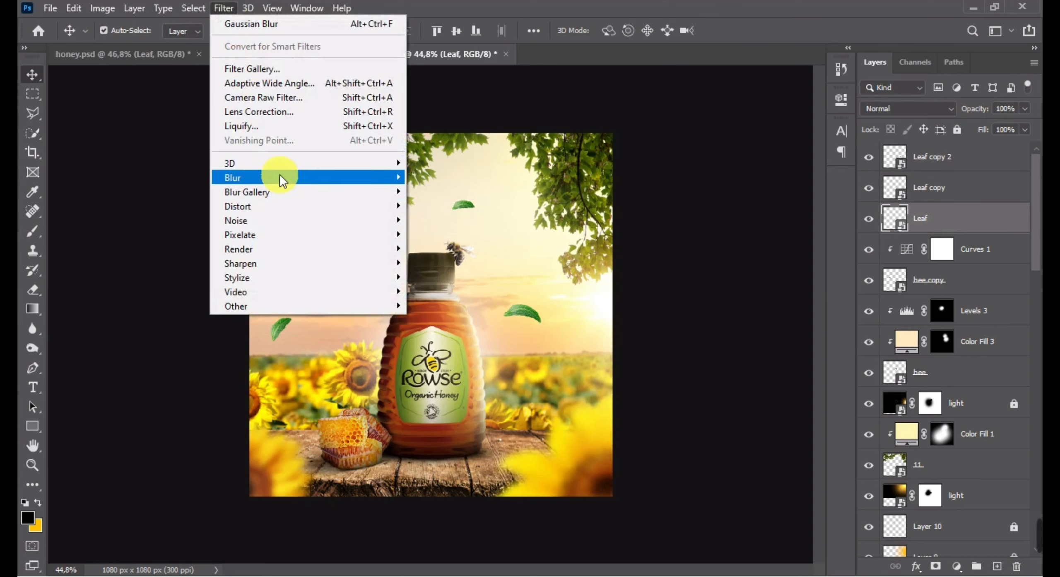
pyautogui.moveTo(280, 177)
pyautogui.click(425, 264)
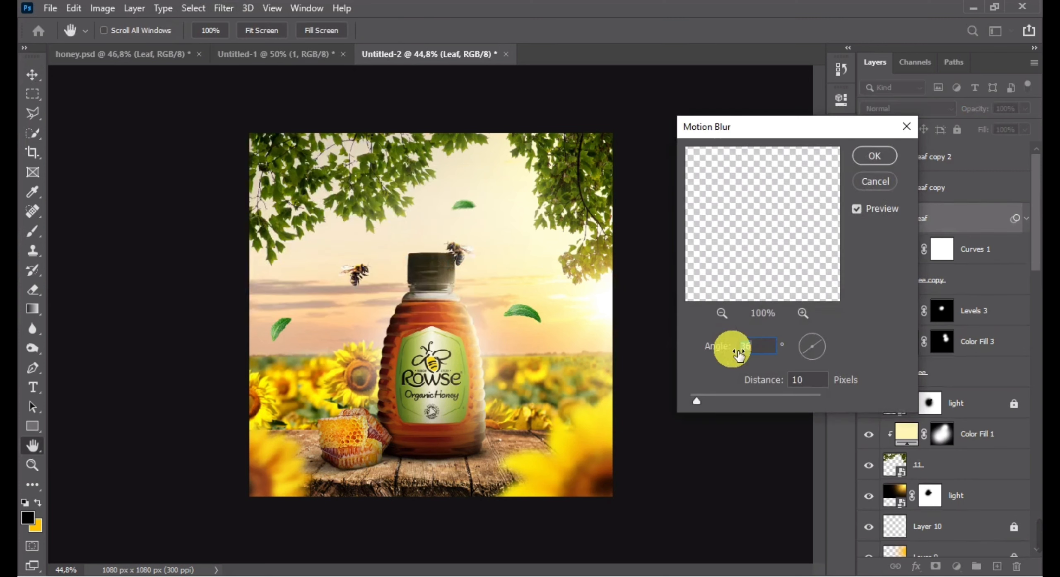
pyautogui.press('Return')
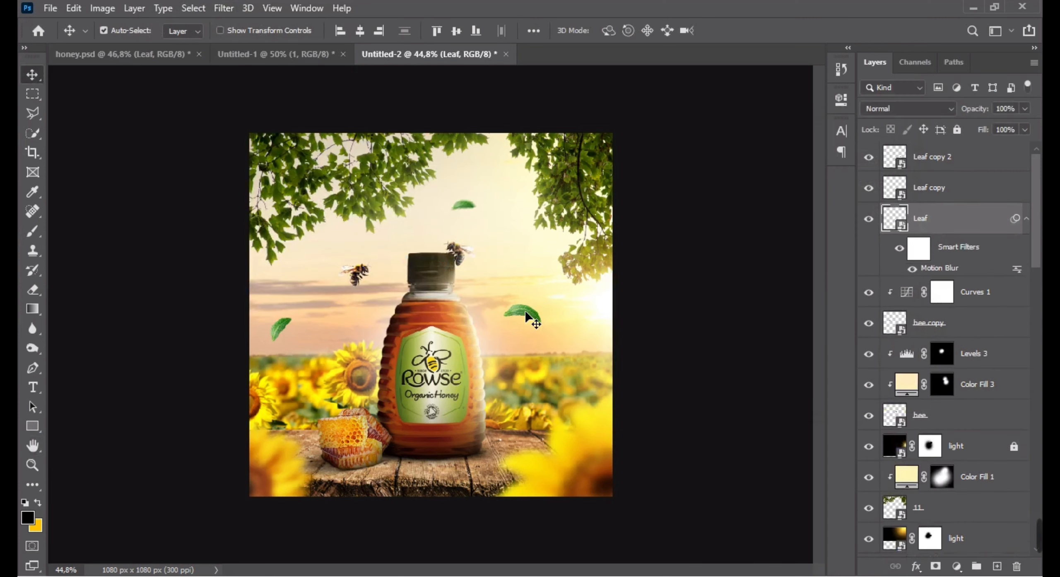
pyautogui.click(525, 314)
pyautogui.click(233, 11)
pyautogui.moveTo(270, 183)
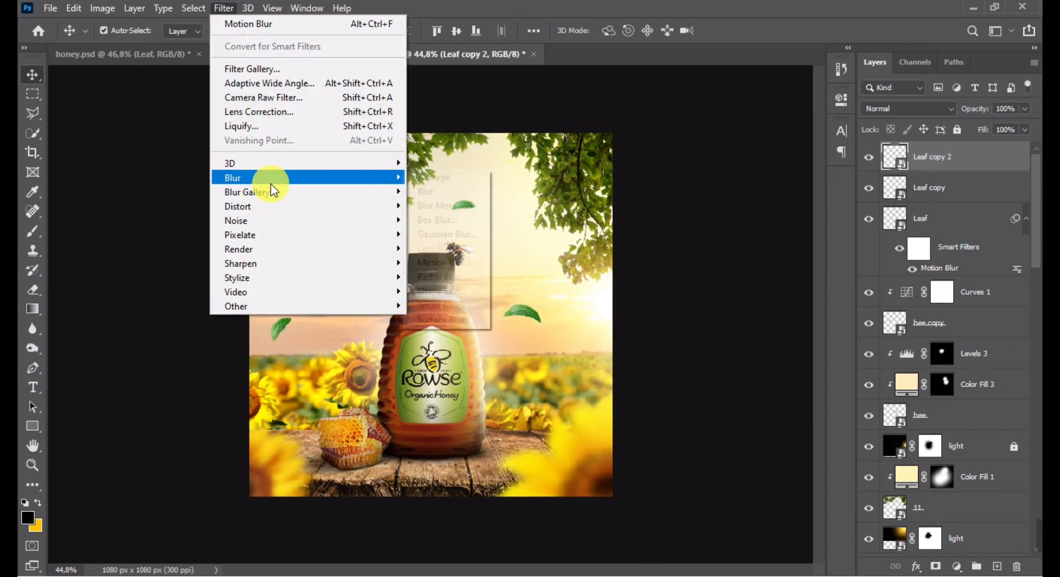
pyautogui.click(478, 237)
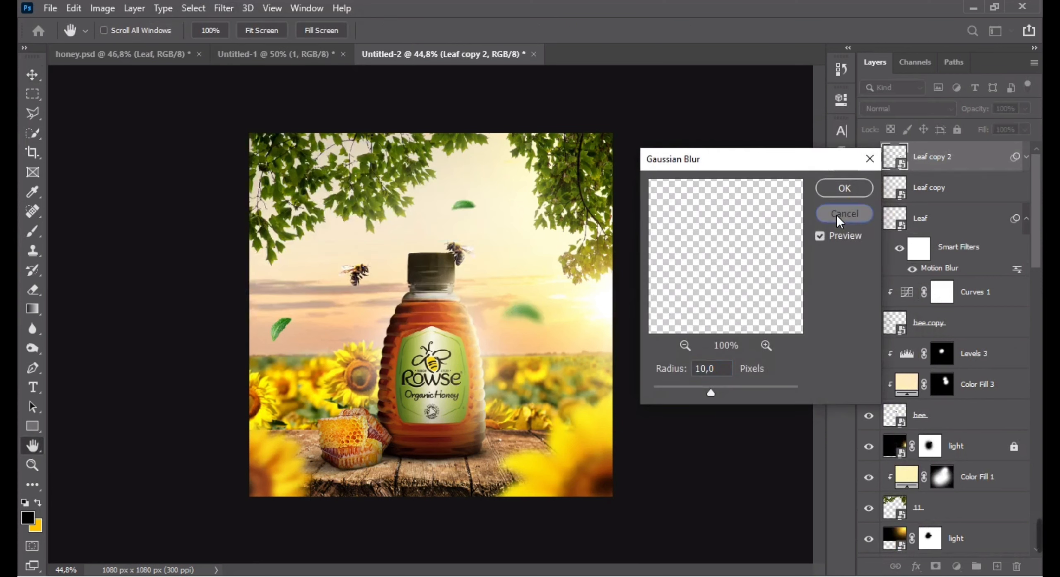
pyautogui.click(844, 214)
# Apply a Motion Blur to Leaf copy 2 with a 36° angle and 15 px distance
pyautogui.click(205, 8)
pyautogui.click(220, 8)
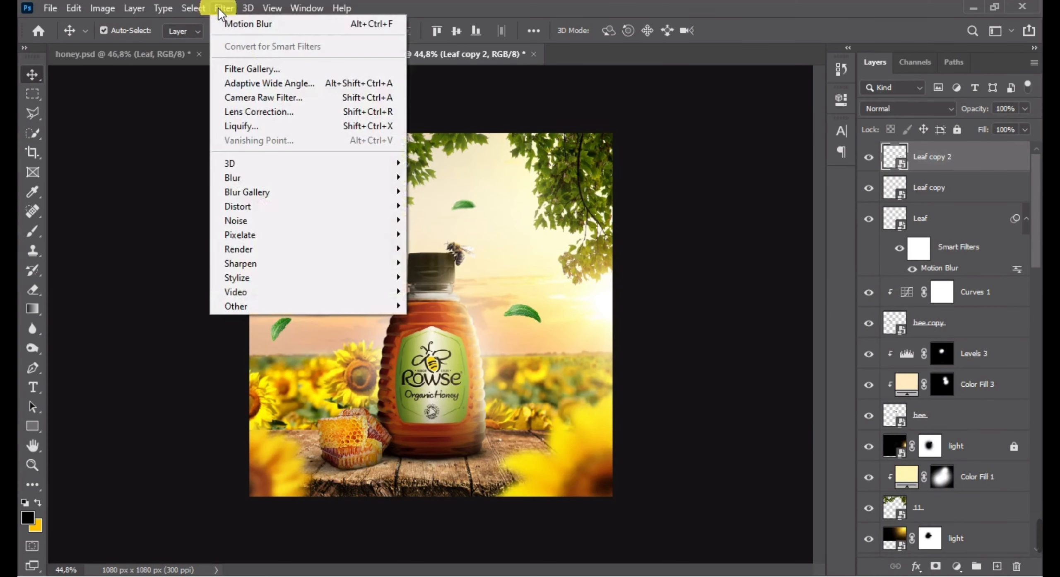
pyautogui.moveTo(277, 177)
pyautogui.click(458, 261)
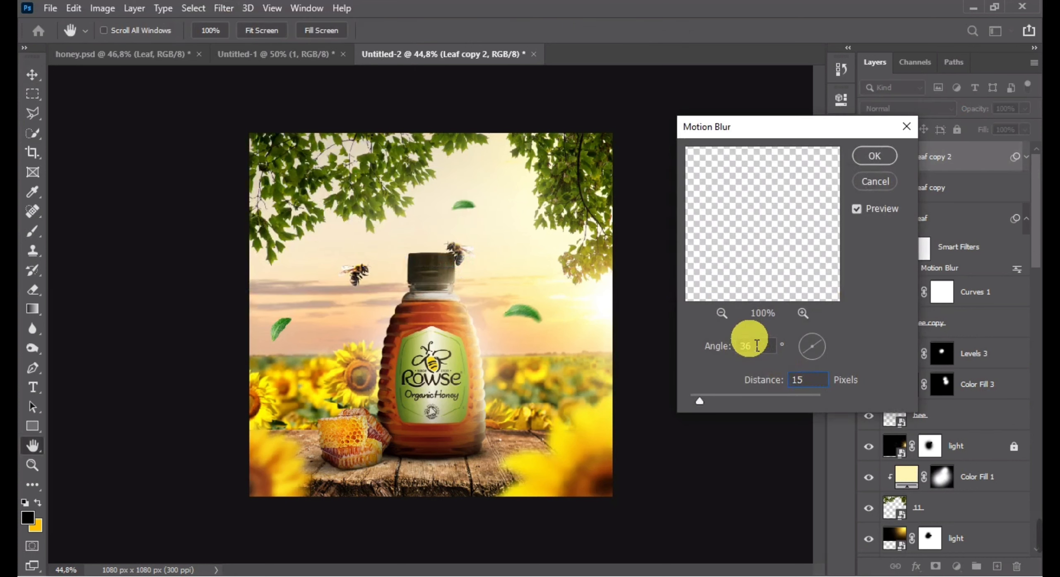
pyautogui.press('Return')
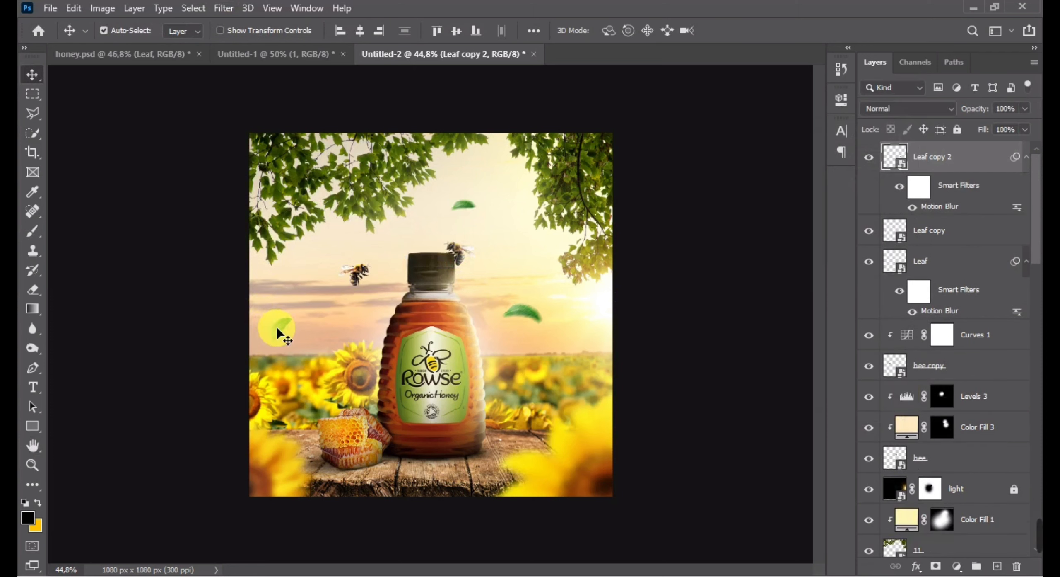
# Apply a Motion Blur to Leaf copy, near the flying bee, with a 36° angle and 15 px distance
pyautogui.click(277, 331)
pyautogui.click(213, 8)
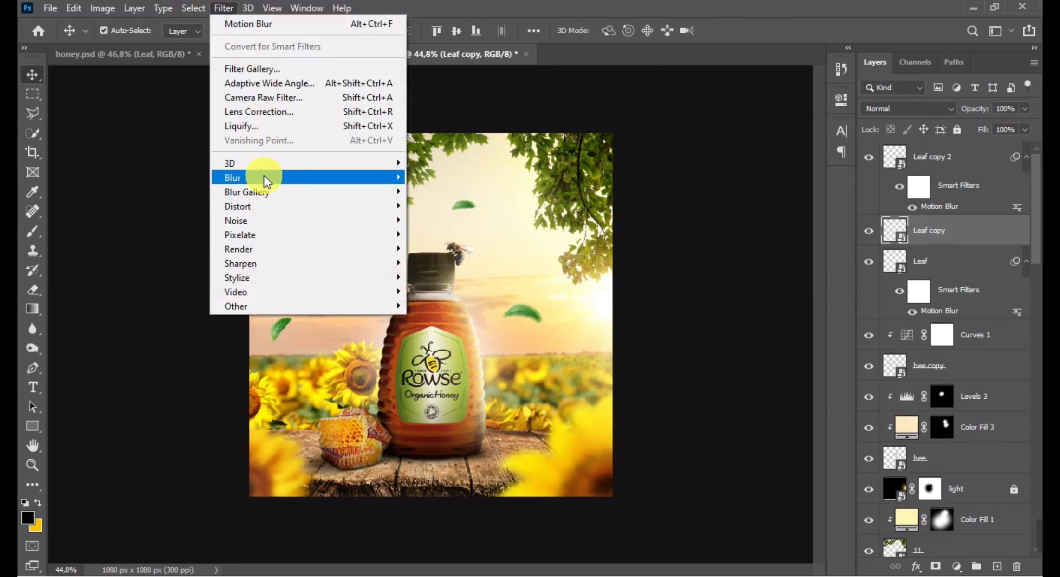
pyautogui.moveTo(264, 175)
pyautogui.click(454, 262)
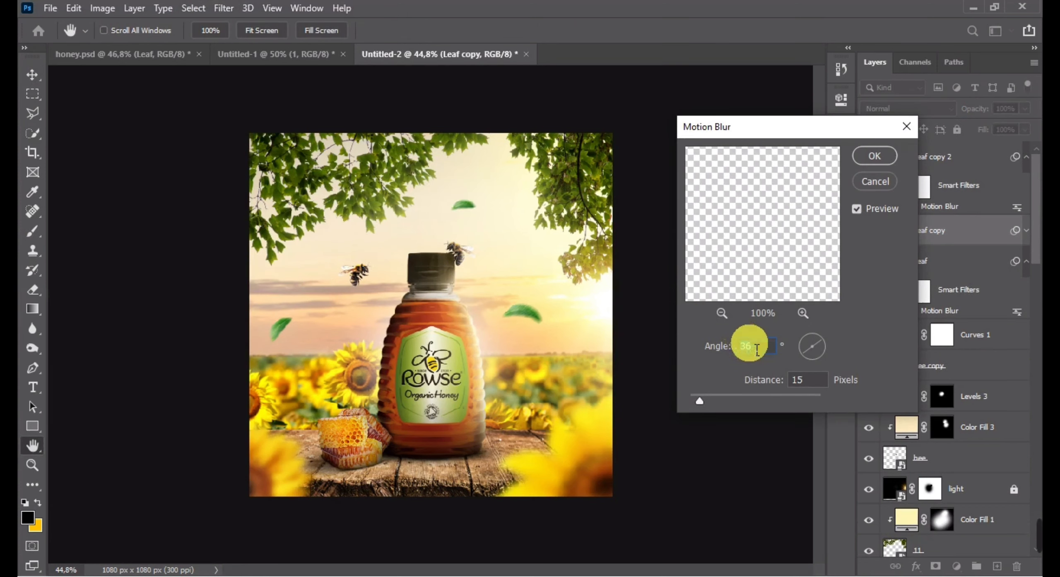
pyautogui.click(875, 155)
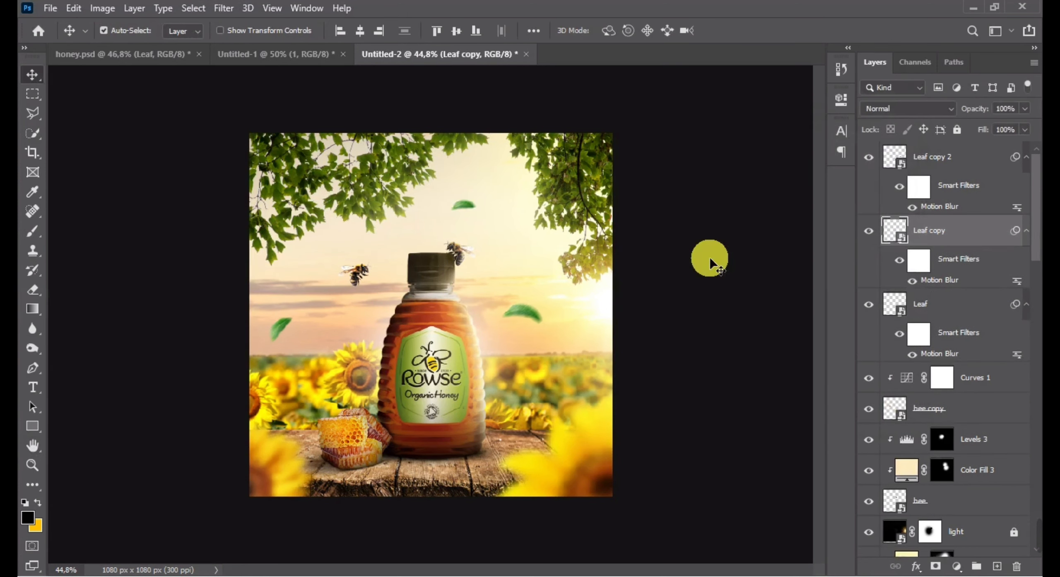
# Change the Color Fill 3 highlight on the cap's bee to yellow #ffde59
pyautogui.hotkey('ctrl', '+')
pyautogui.hotkey('ctrl', '+')
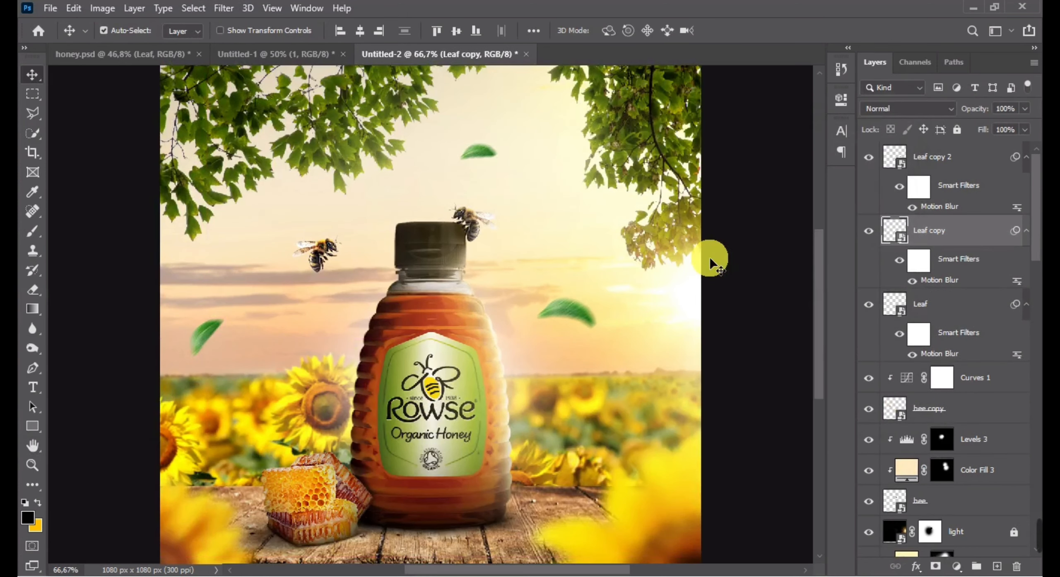
pyautogui.doubleClick(906, 470)
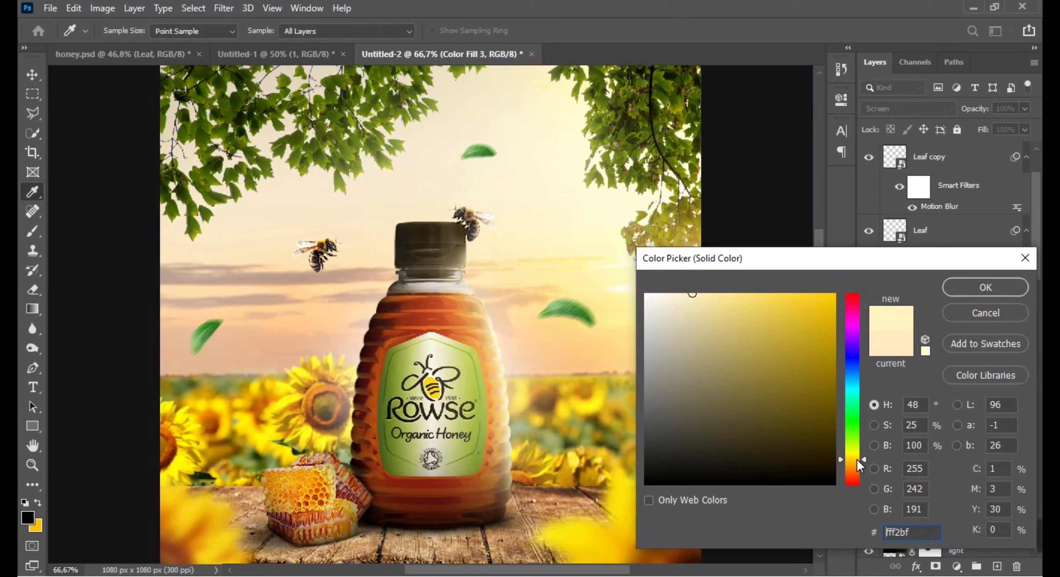
pyautogui.click(760, 293)
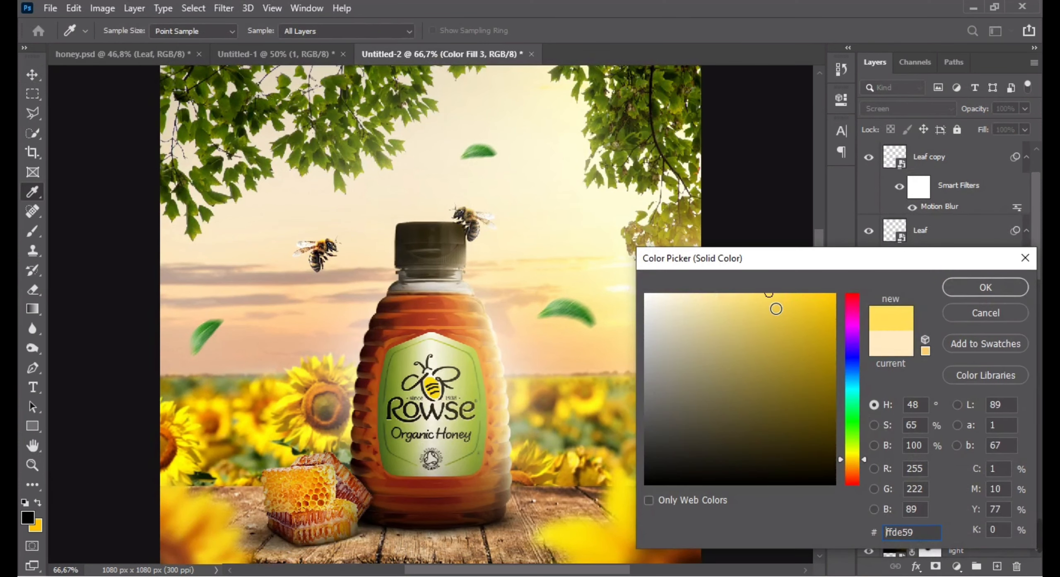
pyautogui.press('Return')
# Dab white on the Color Fill 3 mask with a 238 px soft brush around the cap's bee, undoing the overly strong dab
pyautogui.click(928, 396)
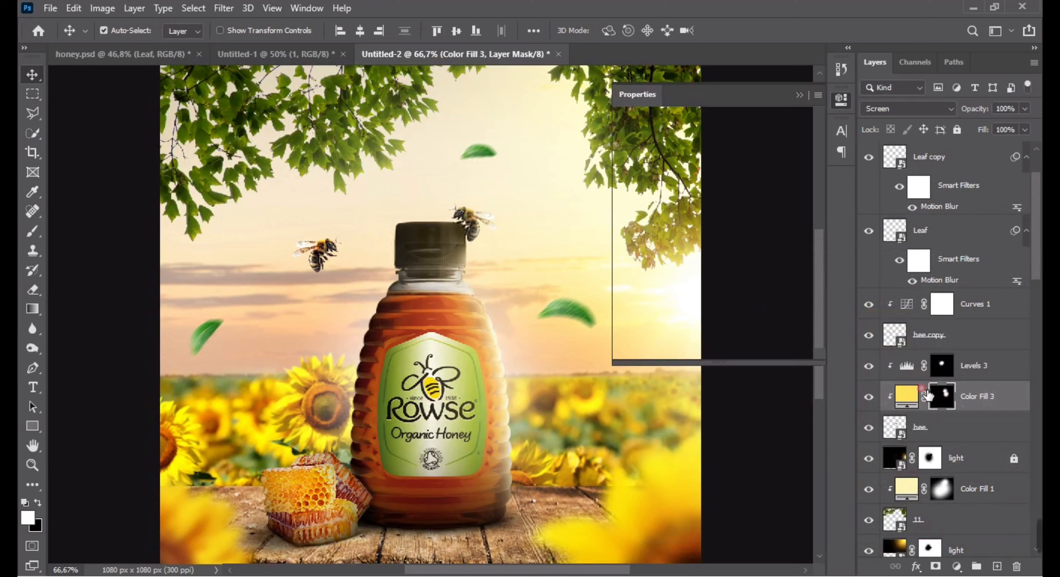
pyautogui.click(801, 96)
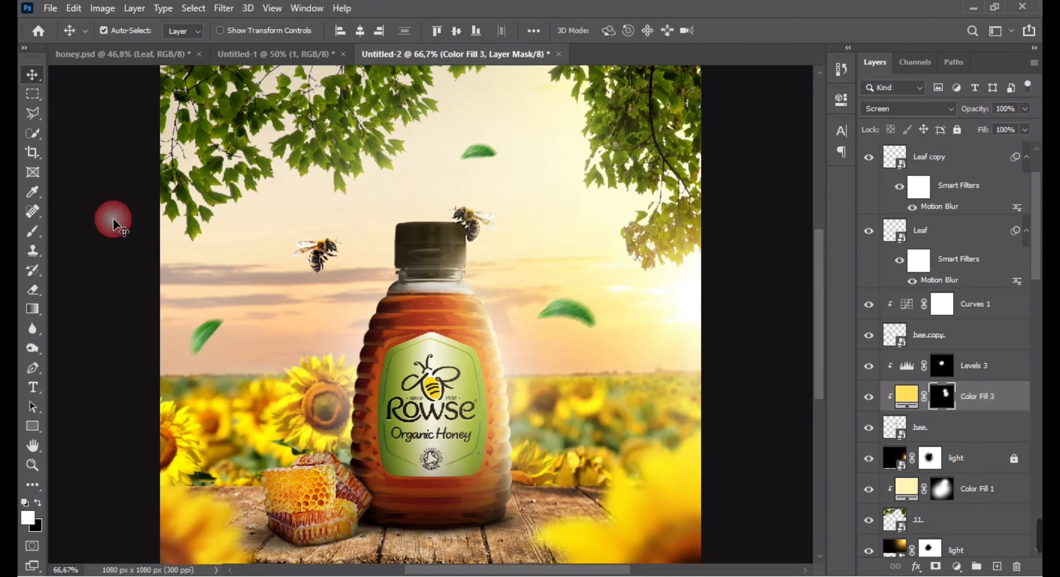
pyautogui.click(38, 227)
pyautogui.click(493, 245)
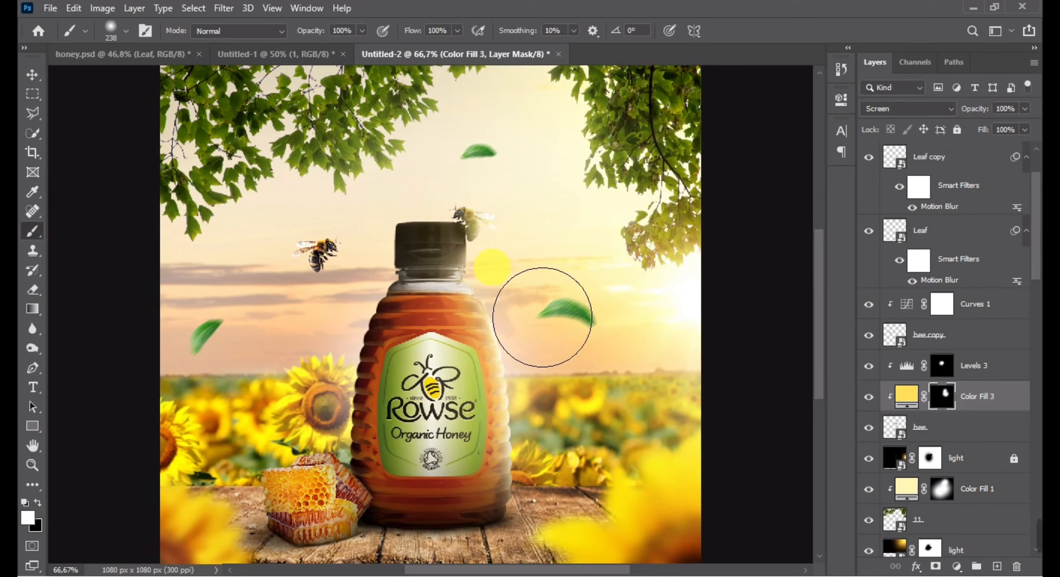
pyautogui.hotkey('ctrl', 'z')
pyautogui.click(586, 275)
pyautogui.click(605, 272)
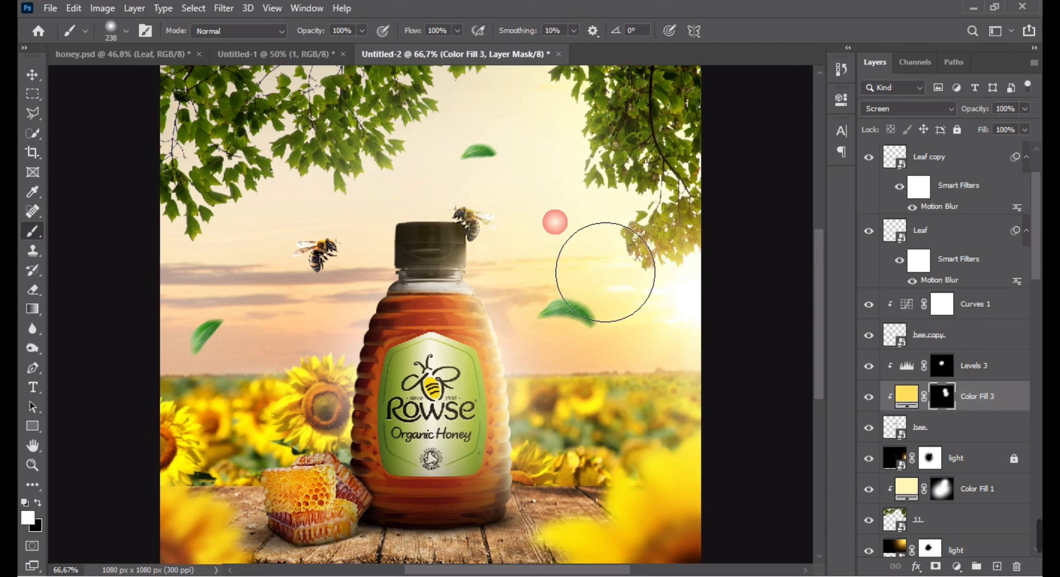
# Change the Color Fill 3 color to a deeper golden yellow and toggle the layer to compare the effect on the bee
pyautogui.click(899, 396)
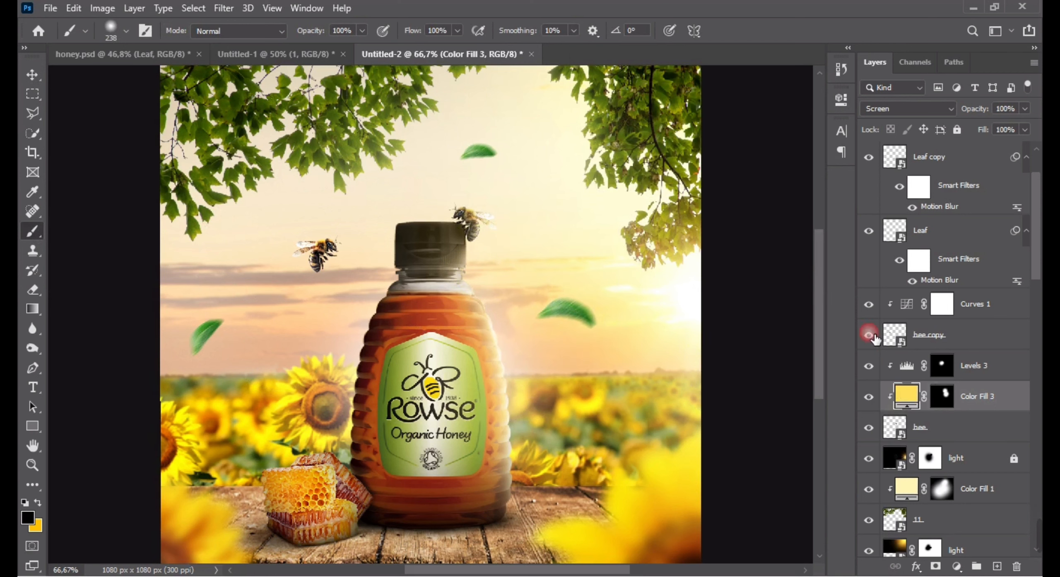
pyautogui.doubleClick(907, 396)
pyautogui.press('Return')
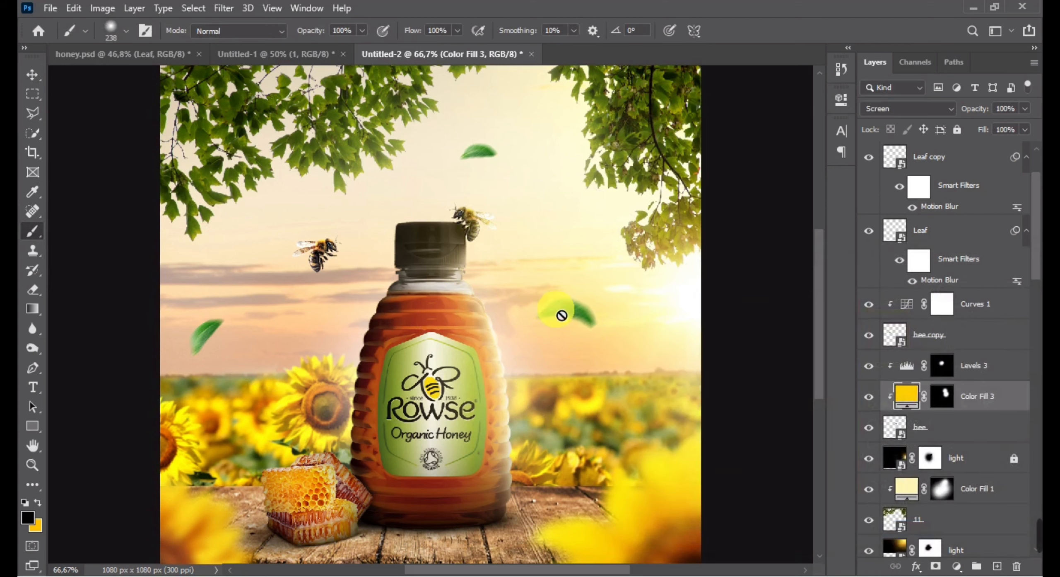
pyautogui.scroll(-3, 438, 295)
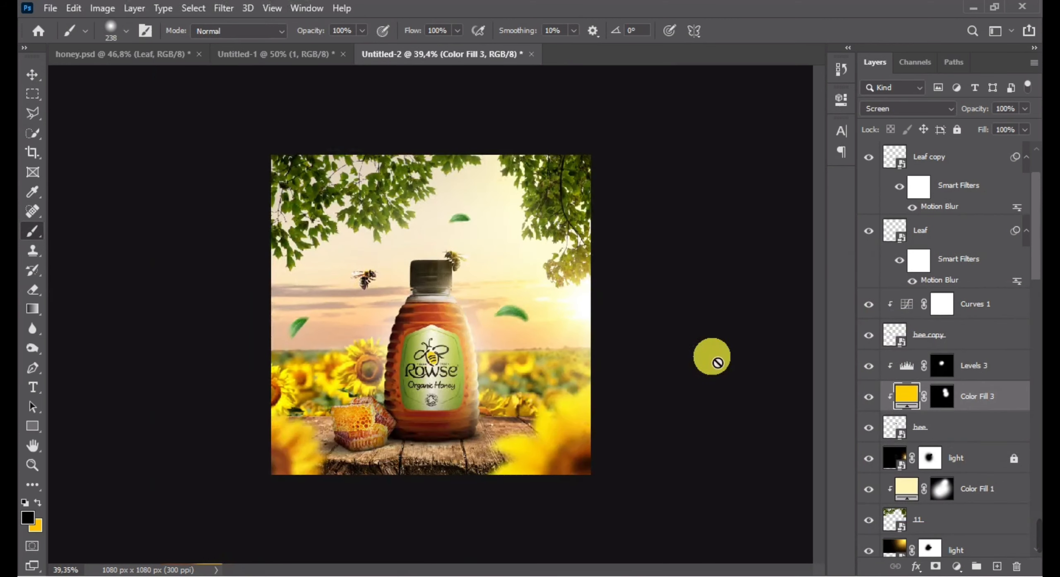
pyautogui.click(869, 398)
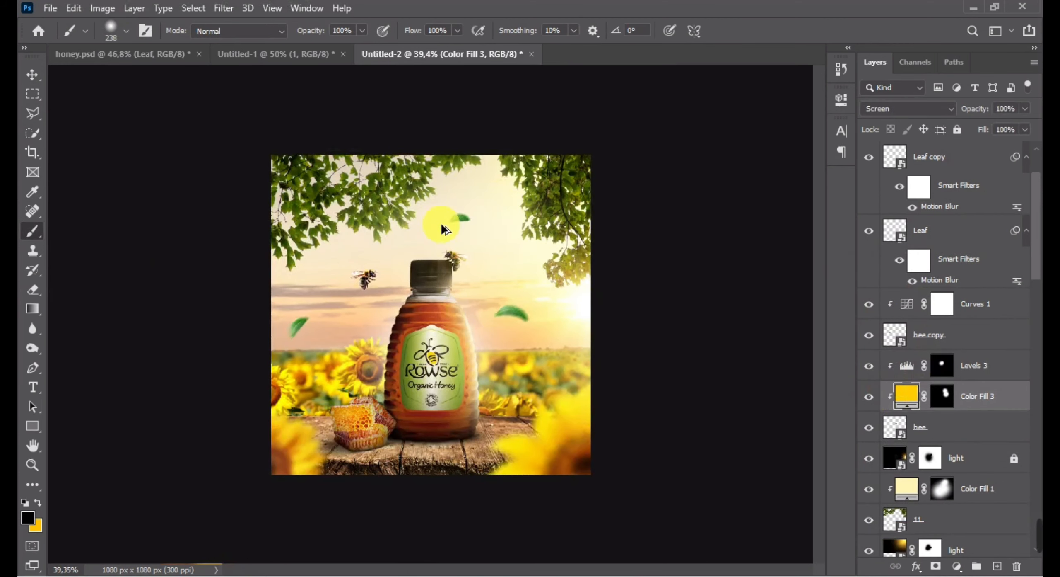
# Dab white on the Levels 3 mask with a 238 px soft brush around the cap's bee to refine its shading
pyautogui.scroll(3, 487, 267)
pyautogui.moveTo(473, 243); pyautogui.dragTo(479, 246)
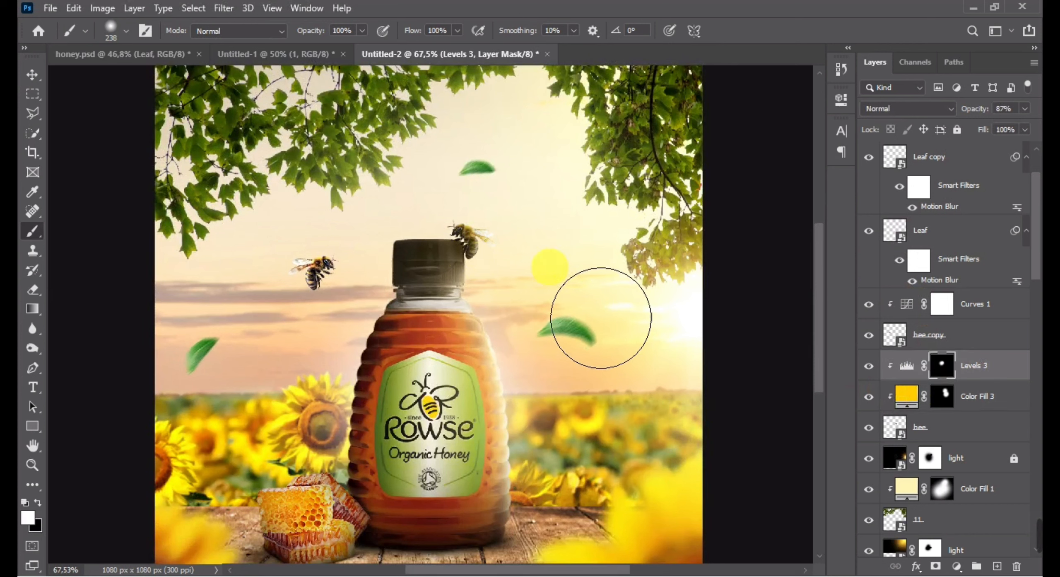
pyautogui.hotkey('ctrl', 't')
pyautogui.moveTo(539, 271); pyautogui.dragTo(542, 288)
pyautogui.press('Return')
pyautogui.press('b')
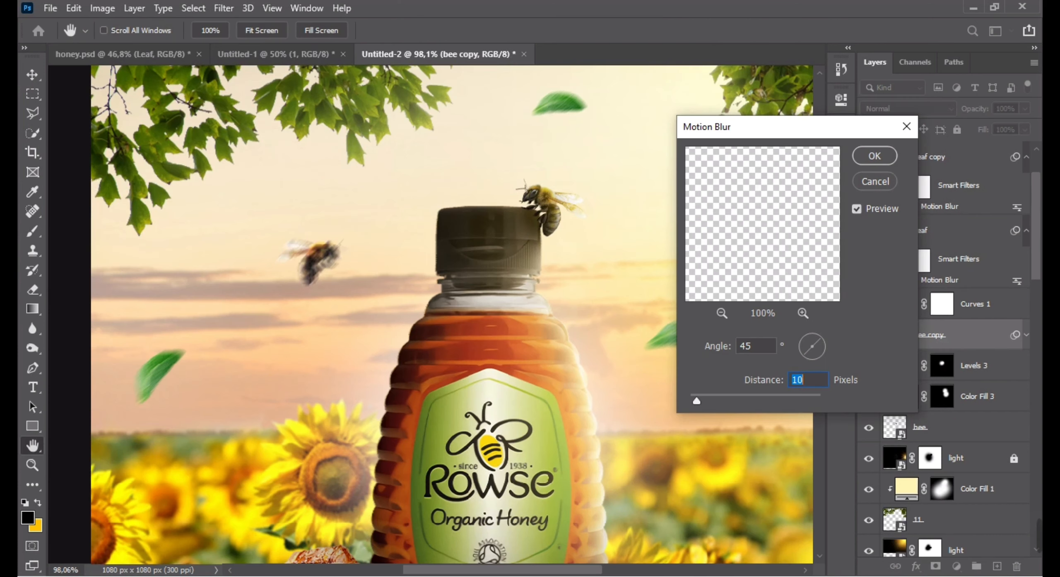
# Apply a Motion Blur to bee copy with a 45° angle and 1 px distance, and check the composition at different magnifications
pyautogui.write('1')
pyautogui.click(874, 155)
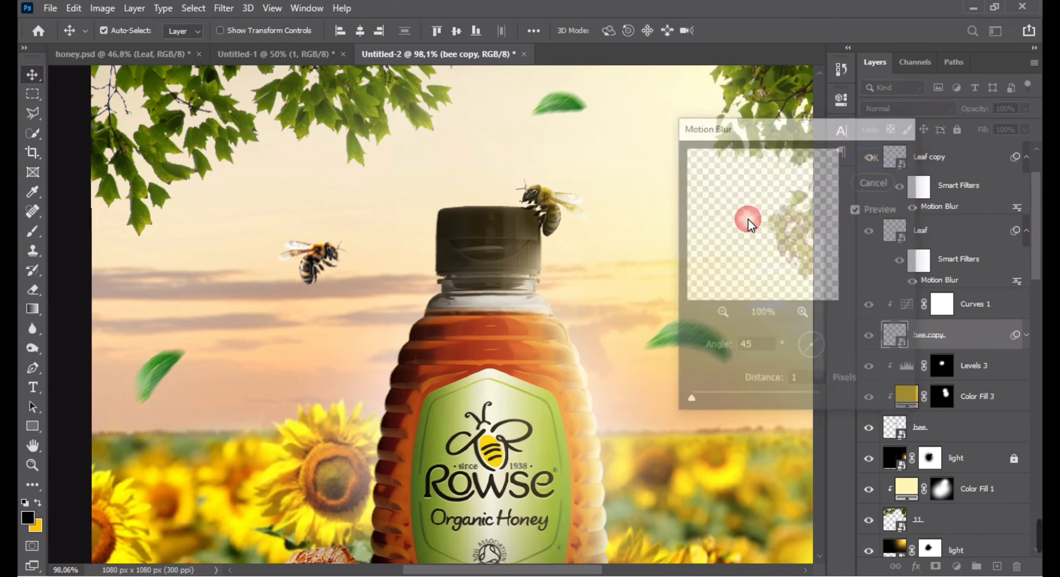
pyautogui.scroll(-5, 379, 360)
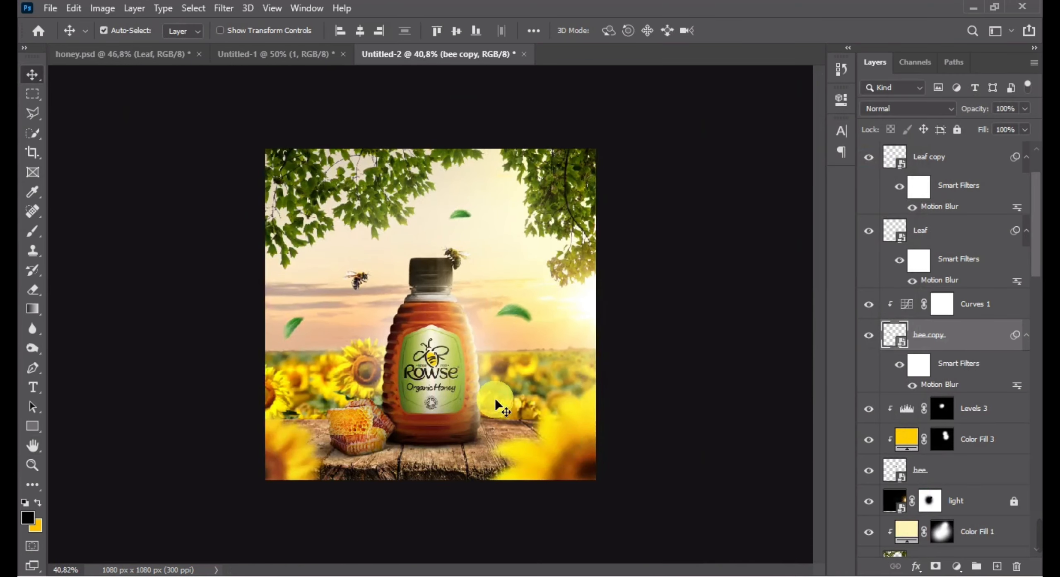
pyautogui.hotkey('ctrl', '1')
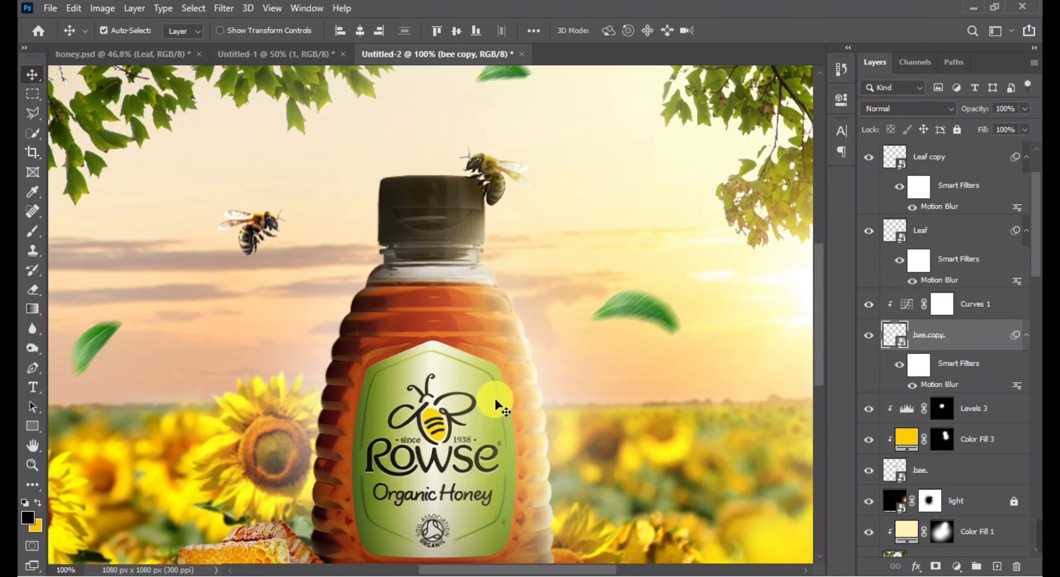
pyautogui.press('ctrl')
pyautogui.hotkey('ctrl', '-')
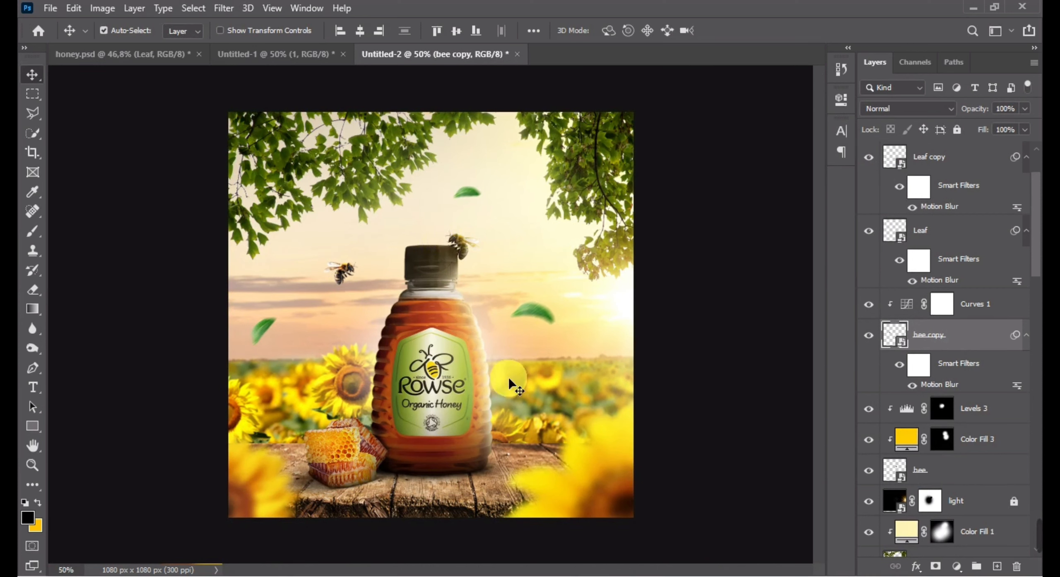
# Add a new empty layer directly above the blurred sunflower field photo 5183d3e985
pyautogui.click(489, 477)
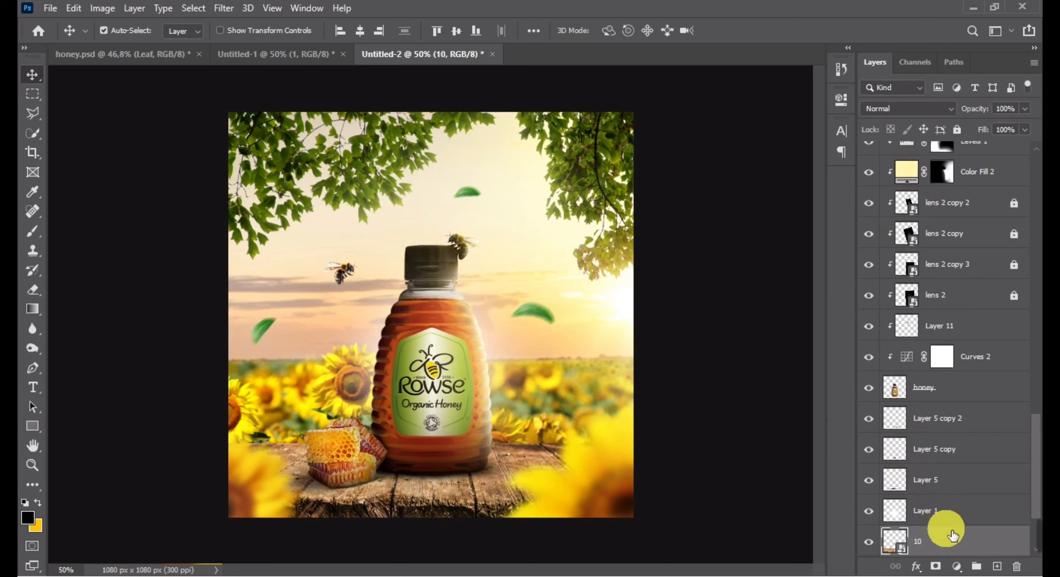
pyautogui.scroll(-3, 944, 530)
pyautogui.click(959, 472)
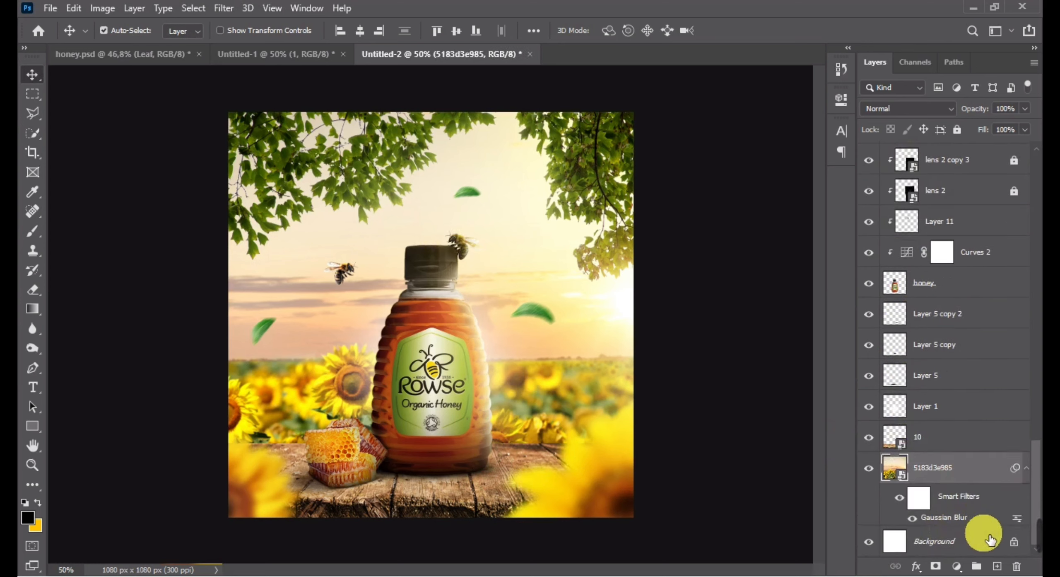
pyautogui.click(998, 566)
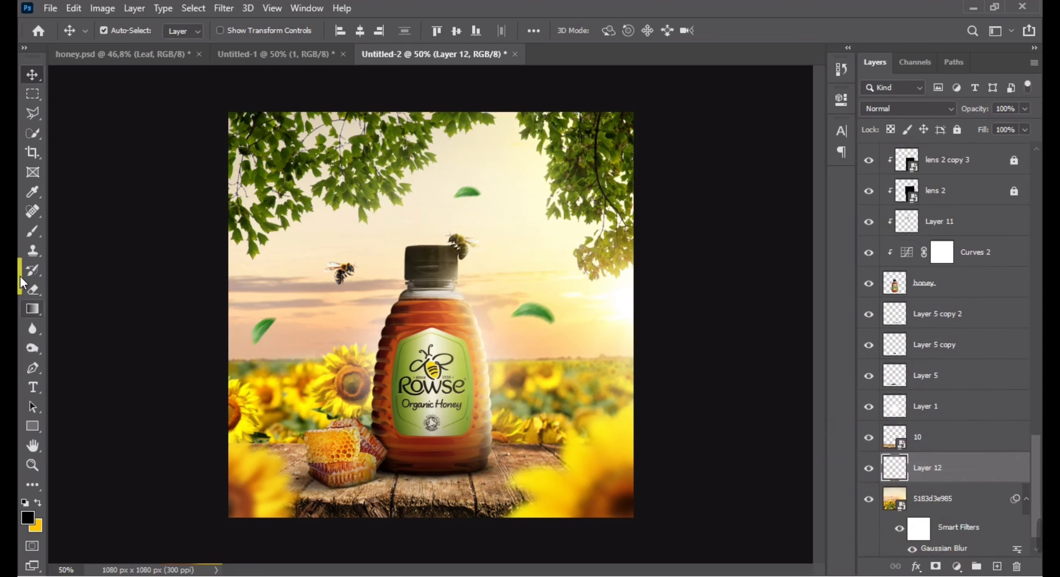
# Paint soft black shading along the canvas bottom with a 654 px brush, set the layer's opacity to 77%, and toggle it to compare
pyautogui.click(32, 230)
pyautogui.moveTo(280, 428); pyautogui.dragTo(359, 440)
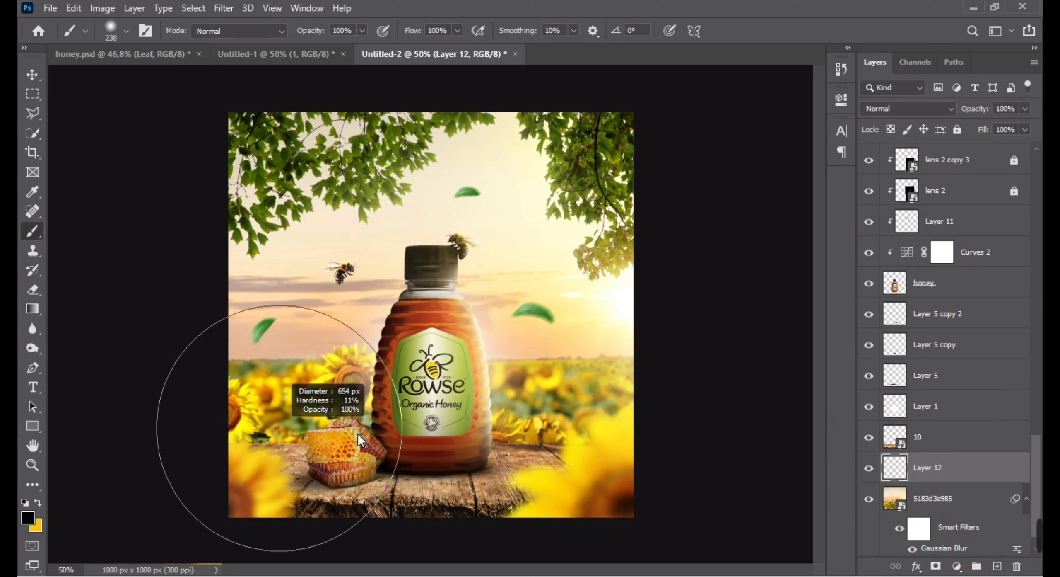
pyautogui.scroll(-3, 360, 440)
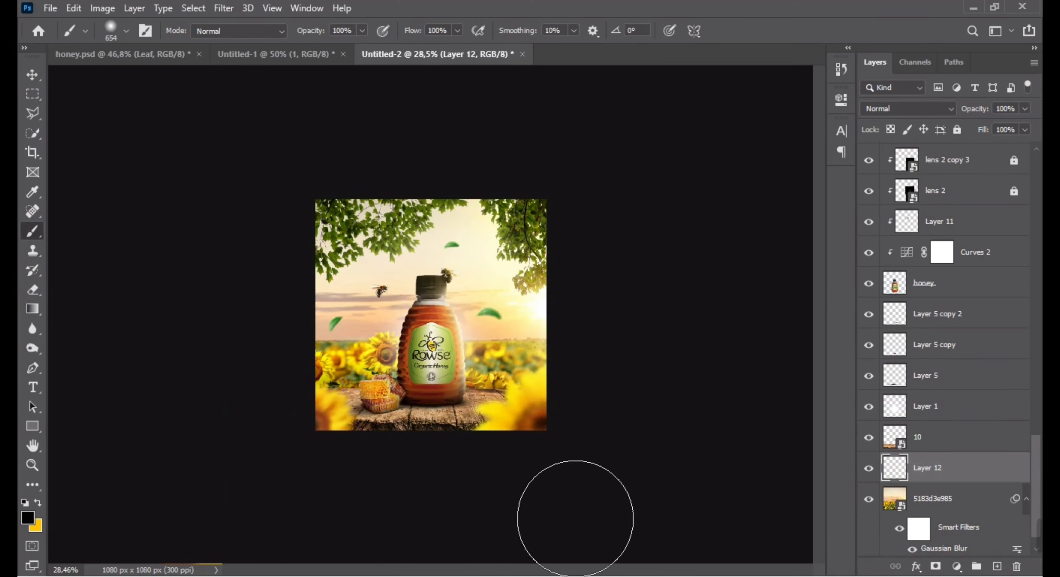
pyautogui.scroll(3, 580, 458)
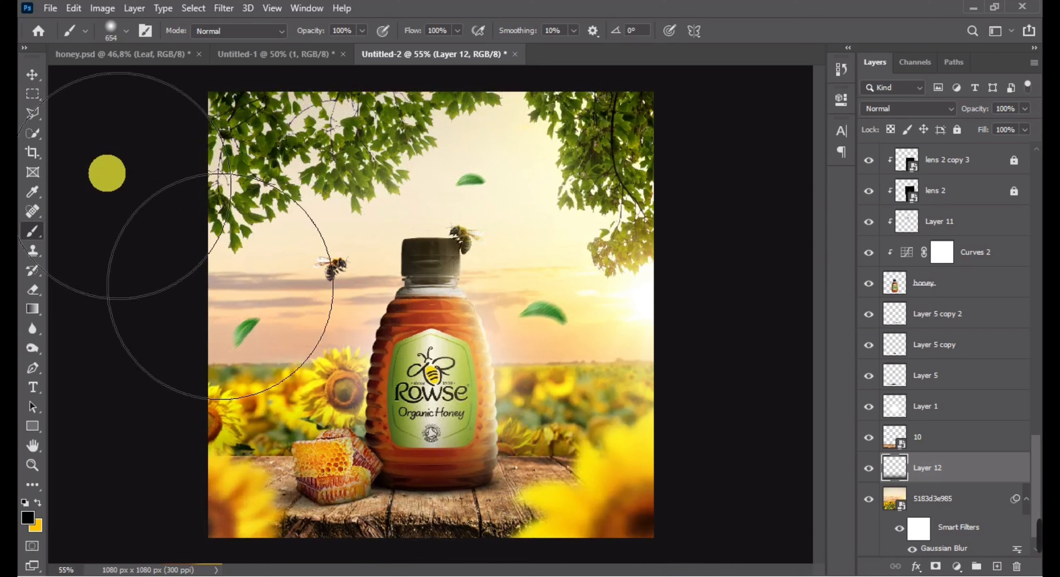
pyautogui.click(32, 74)
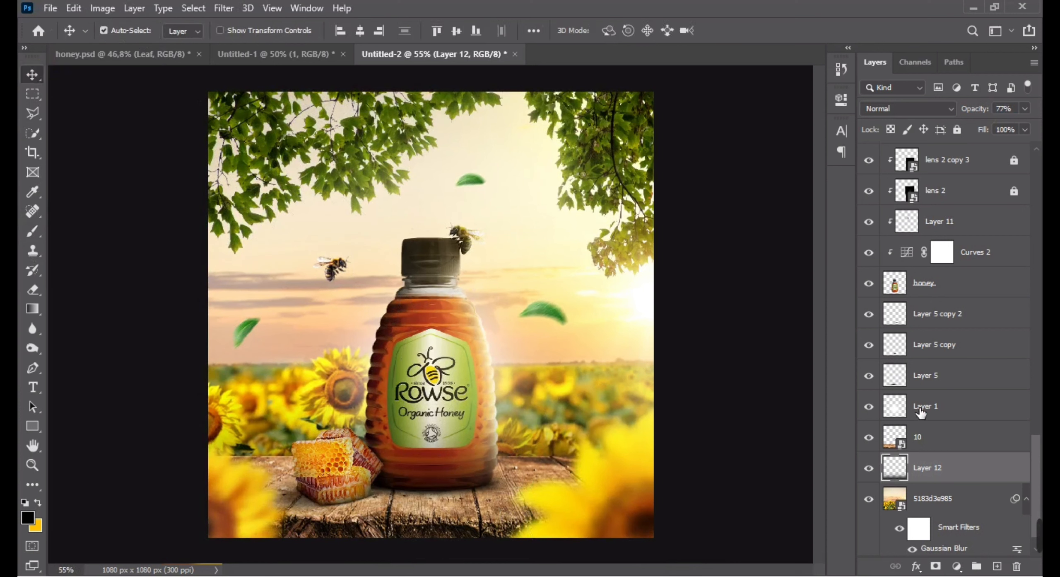
pyautogui.click(869, 467)
pyautogui.click(869, 467)
# Add a Levels adjustment clipped to wooden table layer 10, lowering the output white level until the table is almost black
pyautogui.click(520, 515)
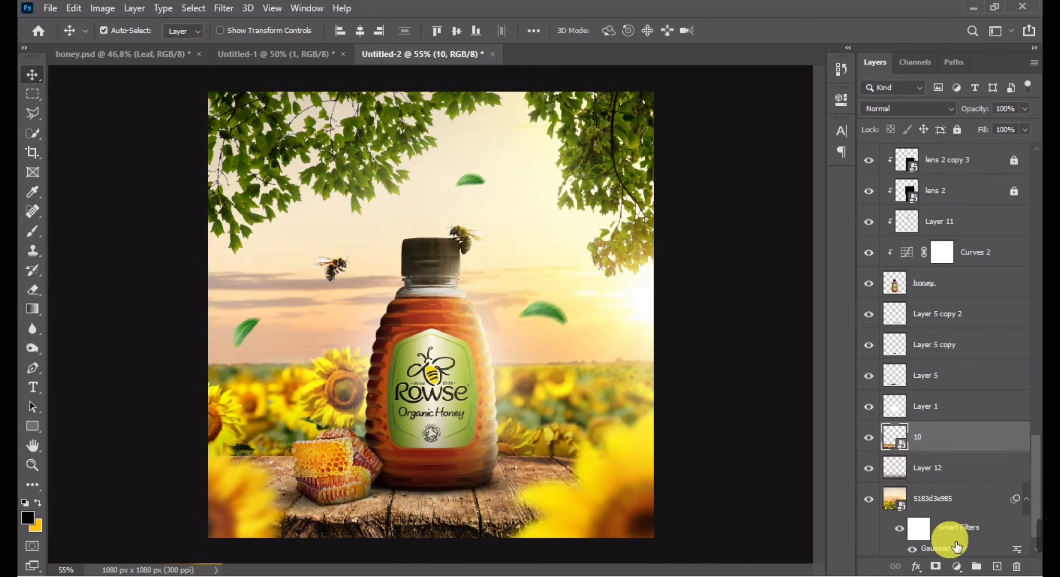
pyautogui.click(957, 566)
pyautogui.click(944, 381)
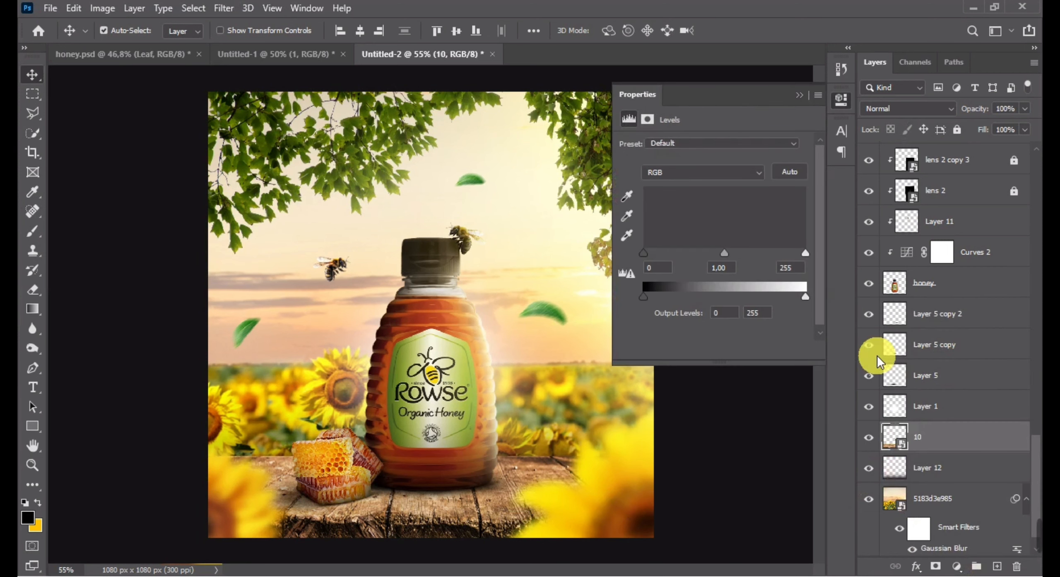
pyautogui.click(713, 350)
pyautogui.moveTo(805, 296); pyautogui.dragTo(652, 296)
pyautogui.click(800, 96)
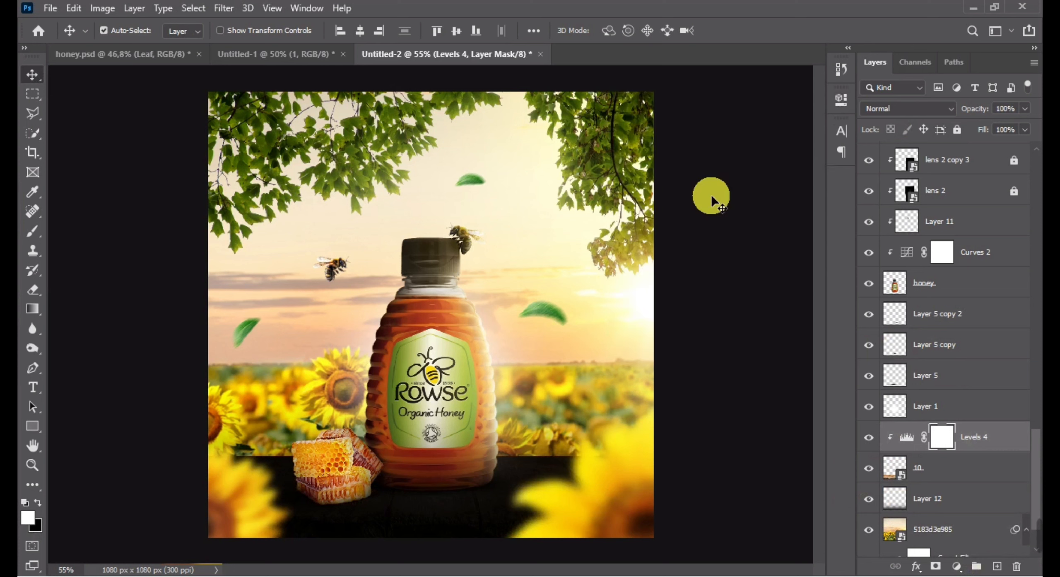
# Invert the Levels 4 mask and dab white with a 654 px soft brush to darken the table's left side, redoing the first dab
pyautogui.hotkey('ctrl', 'i')
pyautogui.click(24, 231)
pyautogui.moveTo(208, 347); pyautogui.dragTo(239, 371)
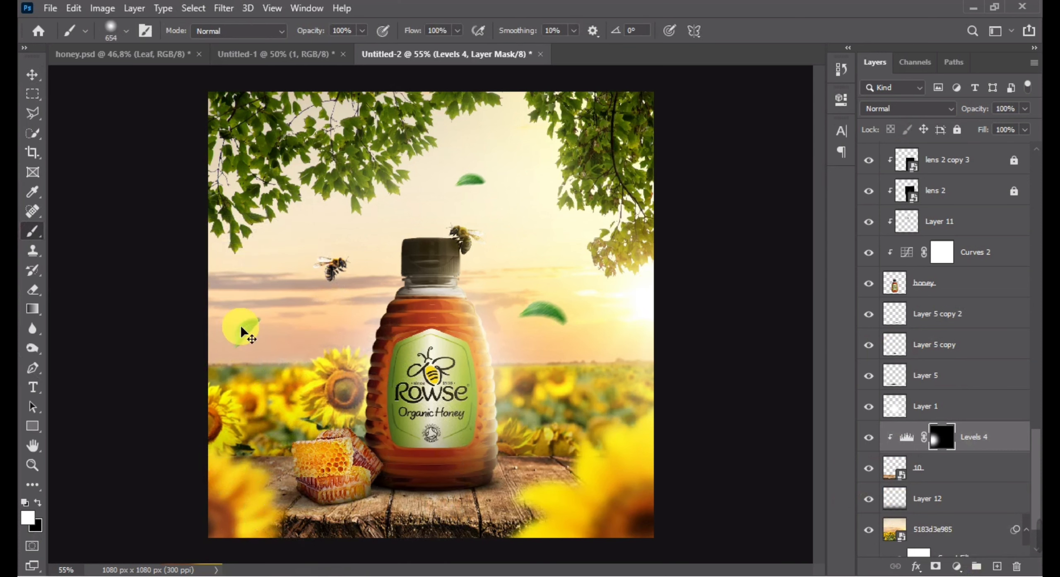
pyautogui.hotkey('ctrl', 'z')
pyautogui.click(260, 330)
pyautogui.scroll(-3, 187, 435)
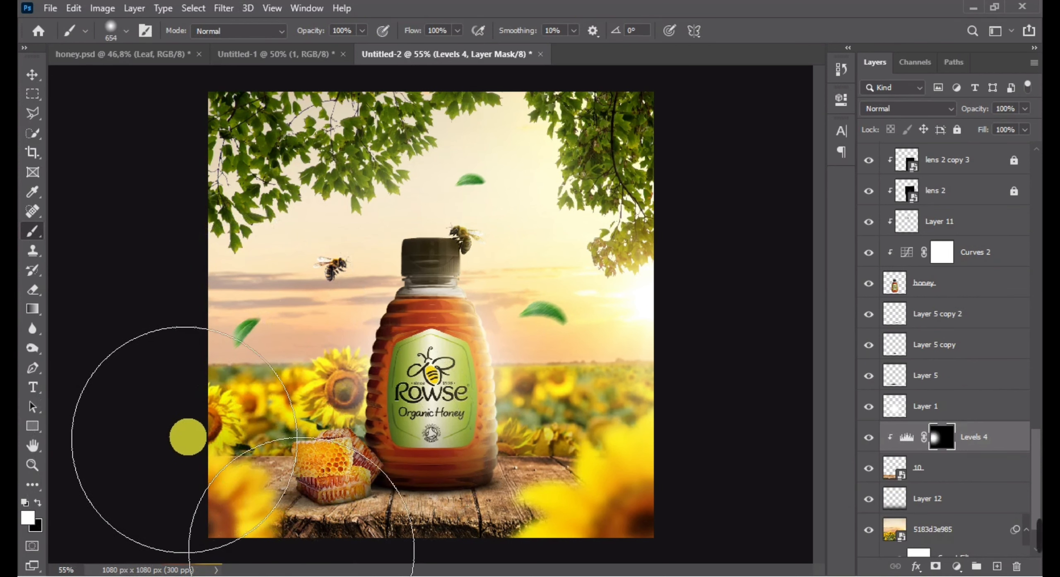
pyautogui.scroll(3, 260, 378)
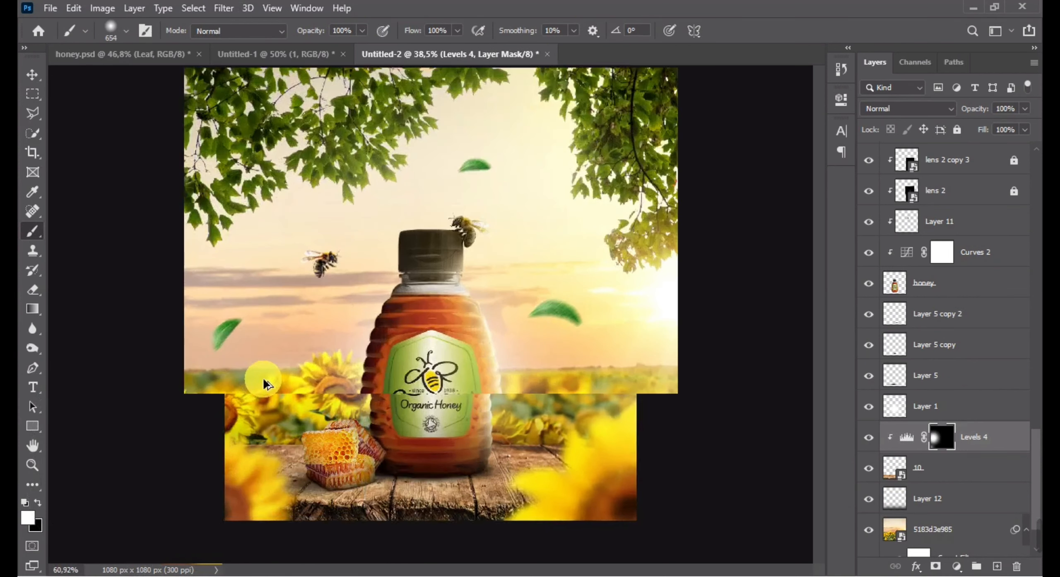
pyautogui.scroll(-3, 255, 330)
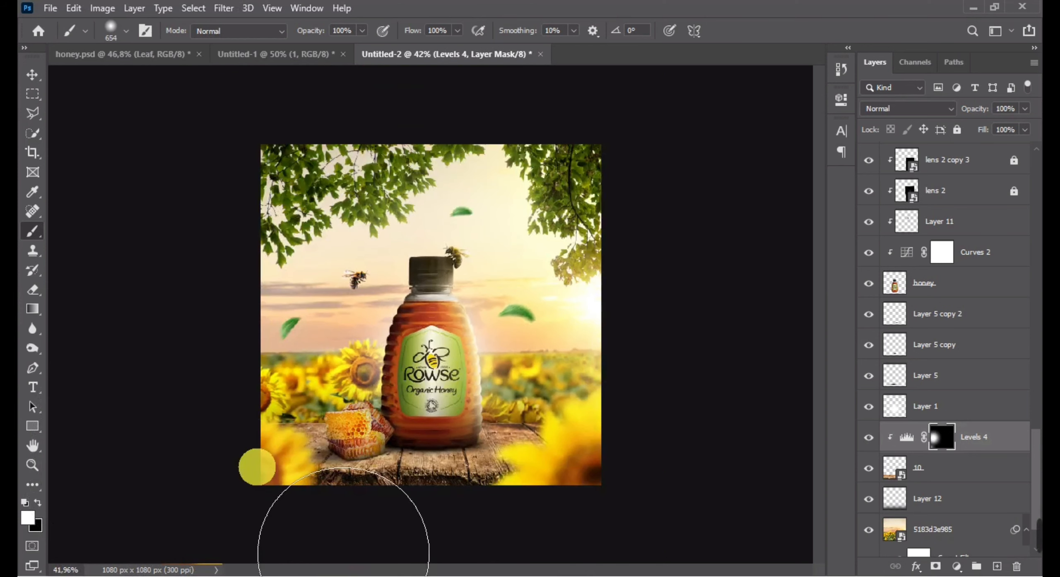
# Add a new layer on top of the stack and paint soft black shading along the image's bottom edge with a 654 px brush
pyautogui.click(32, 74)
pyautogui.scroll(10, 977, 323)
pyautogui.scroll(6, 983, 334)
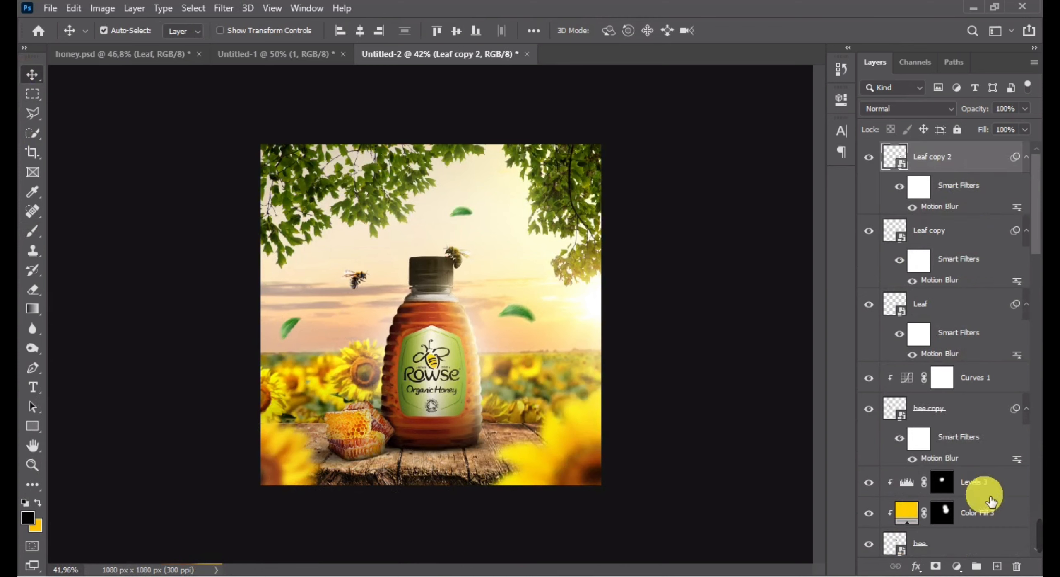
pyautogui.click(998, 566)
pyautogui.click(25, 227)
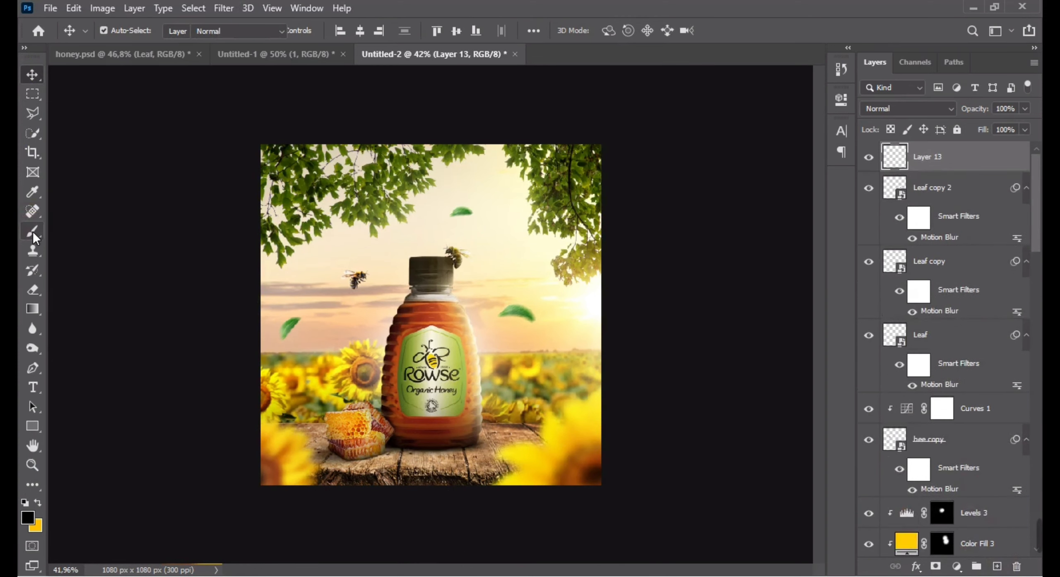
pyautogui.scroll(-2, 394, 385)
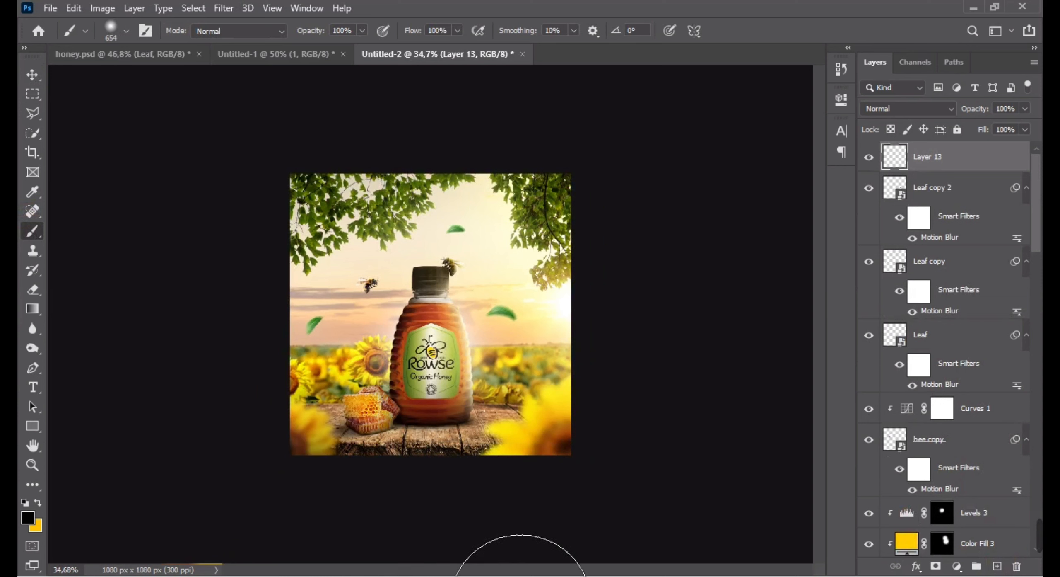
pyautogui.scroll(5, 497, 427)
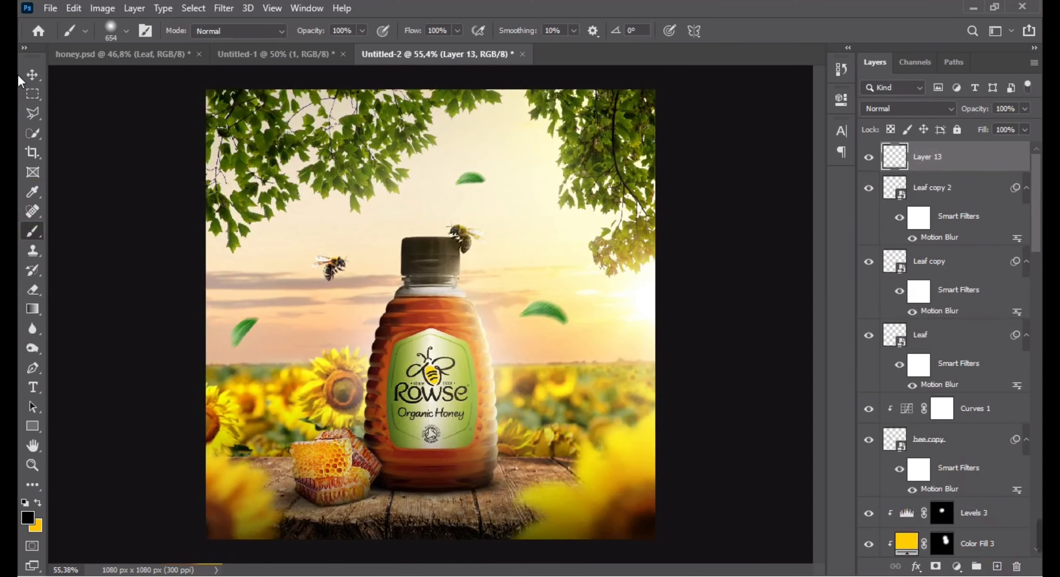
pyautogui.click(32, 74)
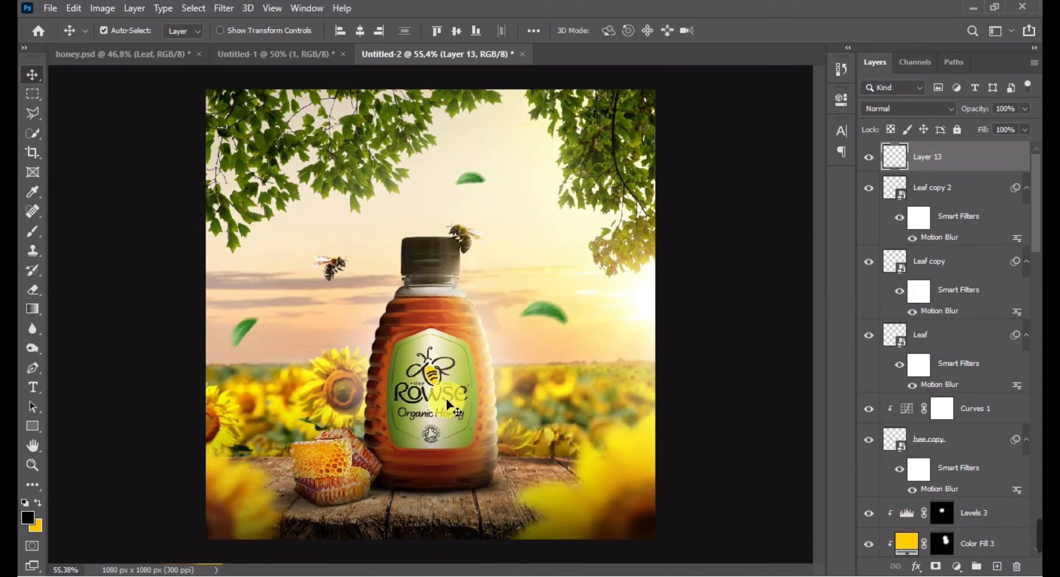
# Move Layer 13 below both sunflower layers, directly above the honey group, and toggle it to compare the shading
pyautogui.moveTo(940, 160); pyautogui.dragTo(934, 379)
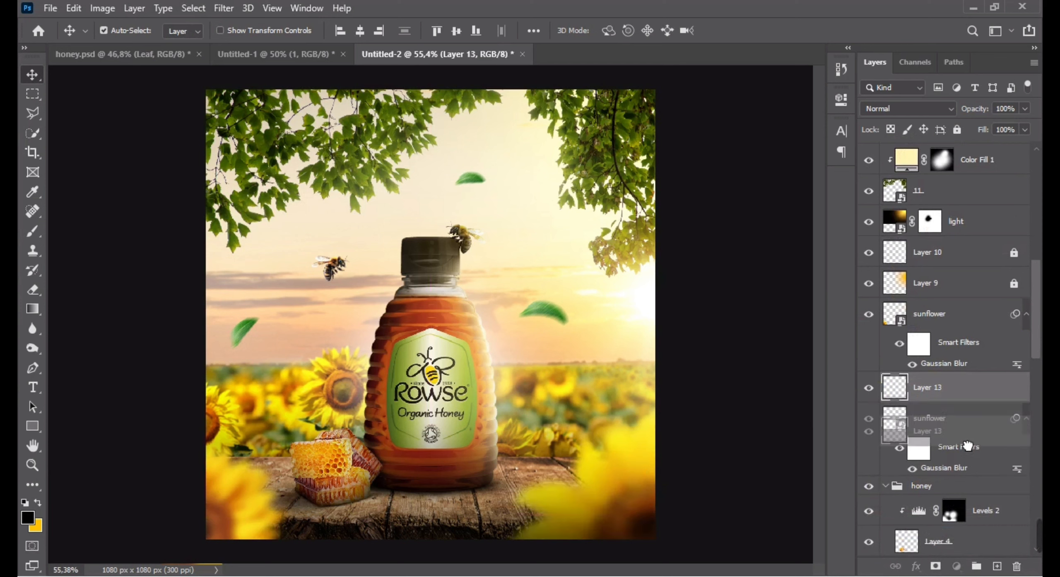
pyautogui.moveTo(965, 475); pyautogui.dragTo(964, 474)
pyautogui.scroll(-3, 594, 413)
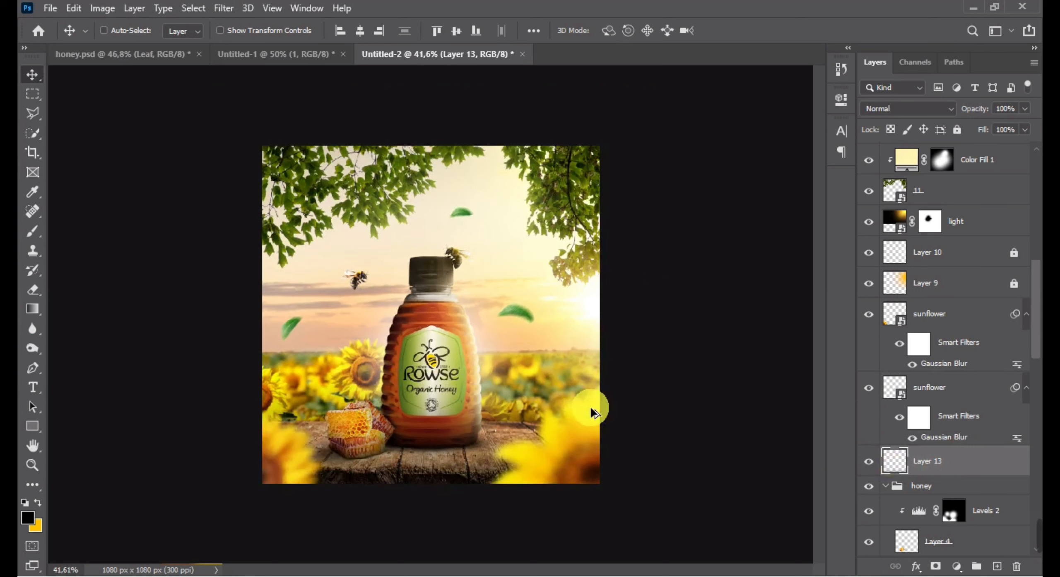
pyautogui.click(869, 462)
pyautogui.click(869, 461)
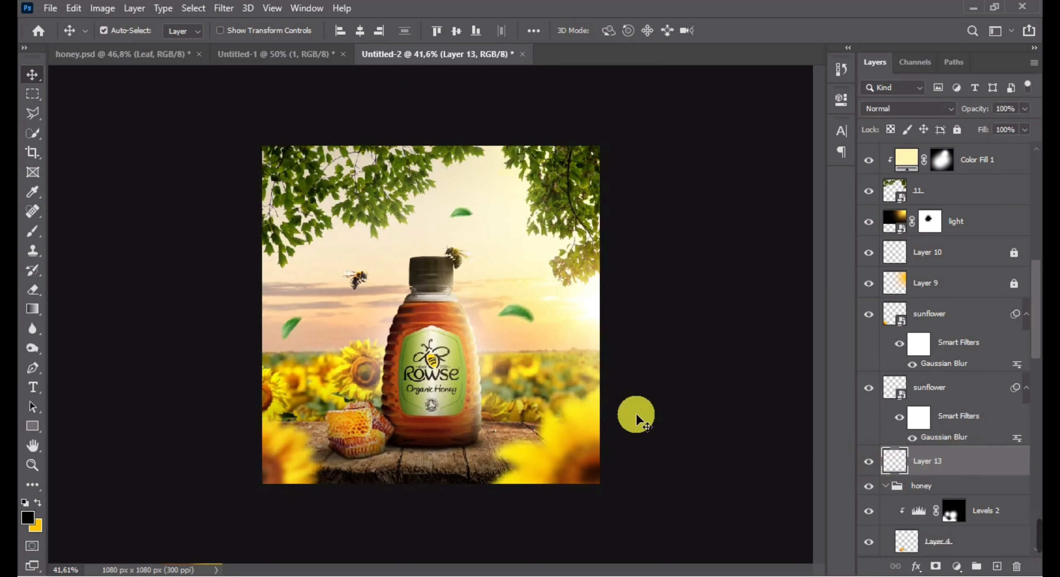
# Free Transform the Layer 13 shading to 81.27% height and shift it down to Y 1006 px, then compare the result
pyautogui.hotkey('ctrl', 't')
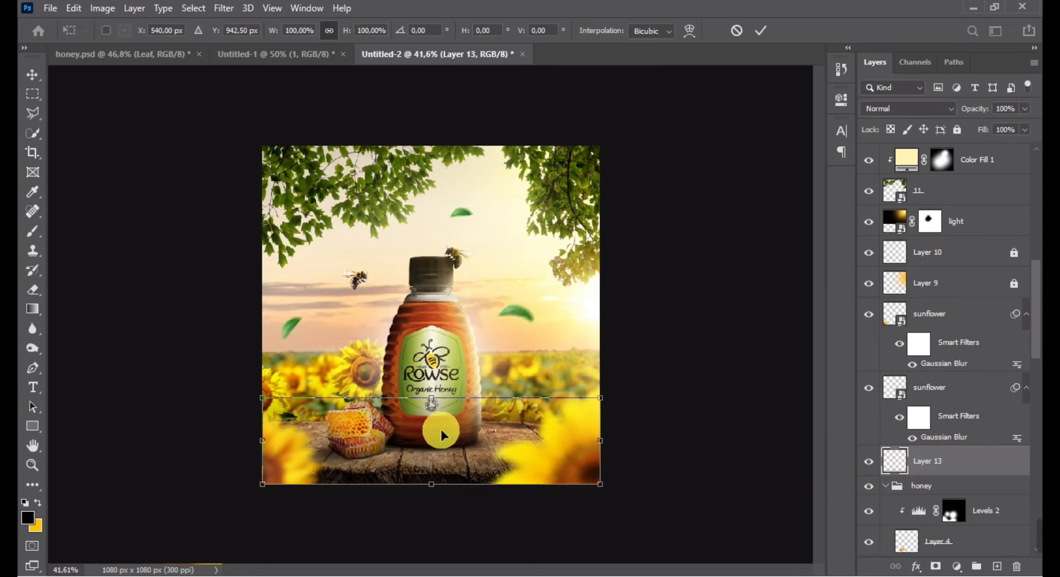
pyautogui.moveTo(430, 490); pyautogui.dragTo(432, 494)
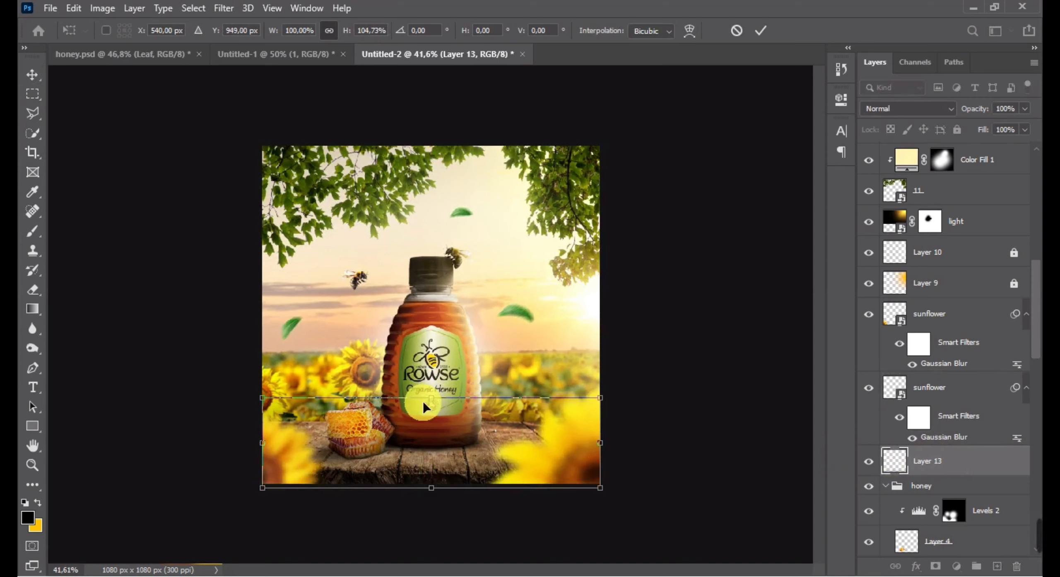
pyautogui.moveTo(431, 399); pyautogui.dragTo(434, 432)
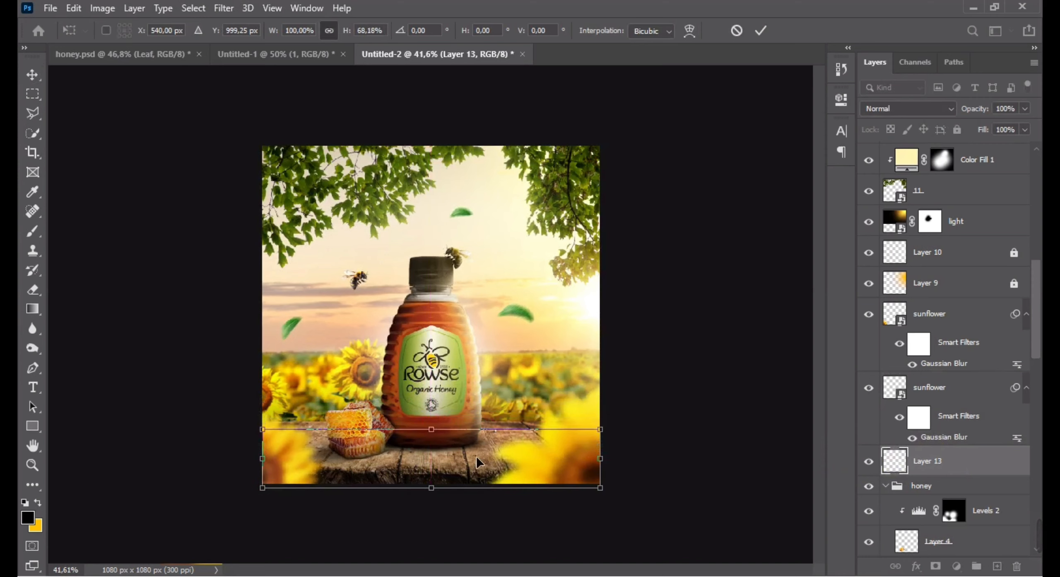
pyautogui.moveTo(443, 490)
pyautogui.mouseDown()
pyautogui.moveTo(442, 500)
pyautogui.moveTo(448, 476)
pyautogui.mouseUp()
pyautogui.press('Return')
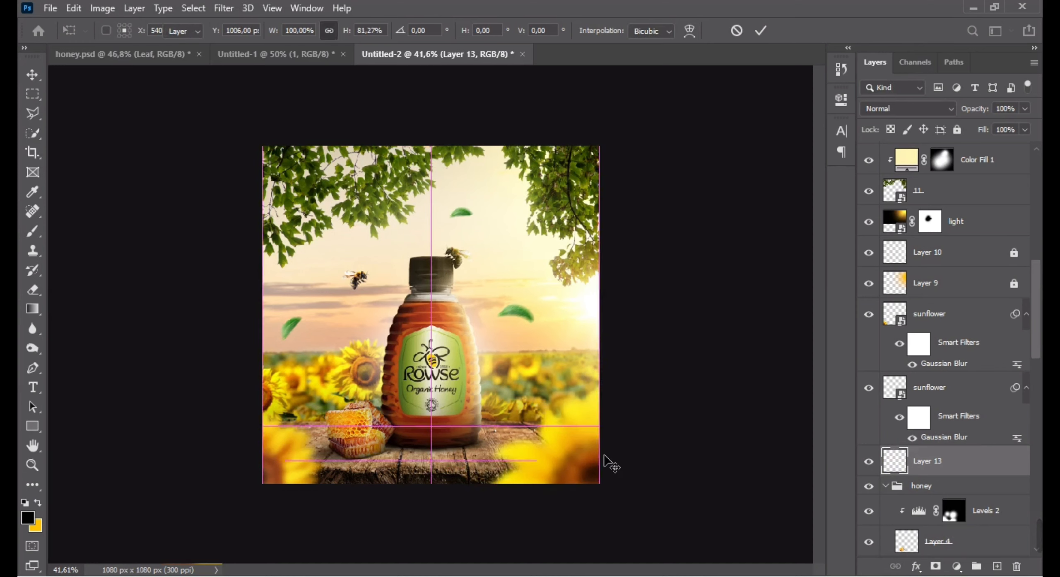
pyautogui.click(870, 461)
pyautogui.click(718, 433)
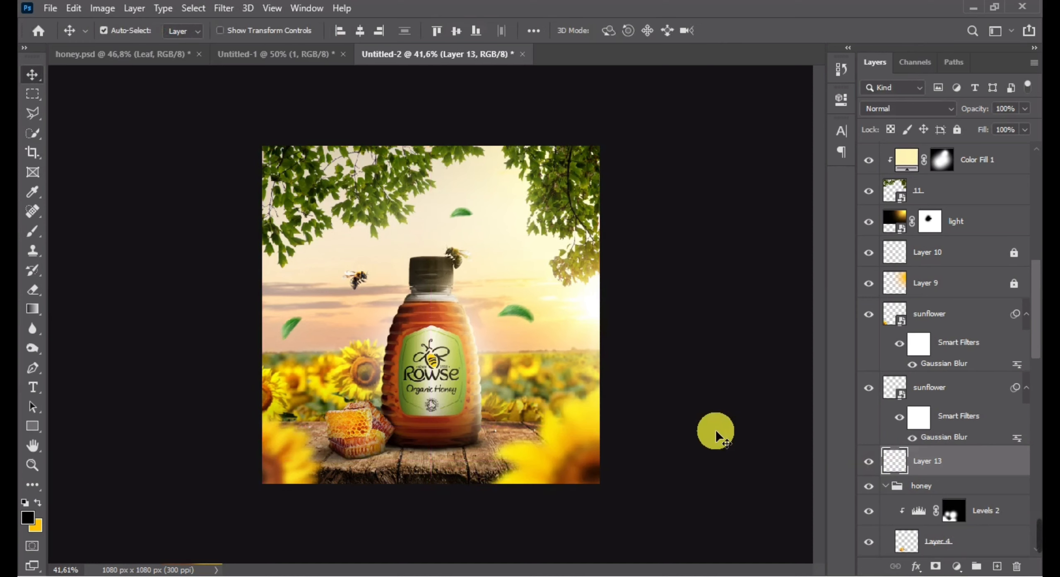
pyautogui.hotkey('ctrl', '-')
pyautogui.hotkey('ctrl', '+')
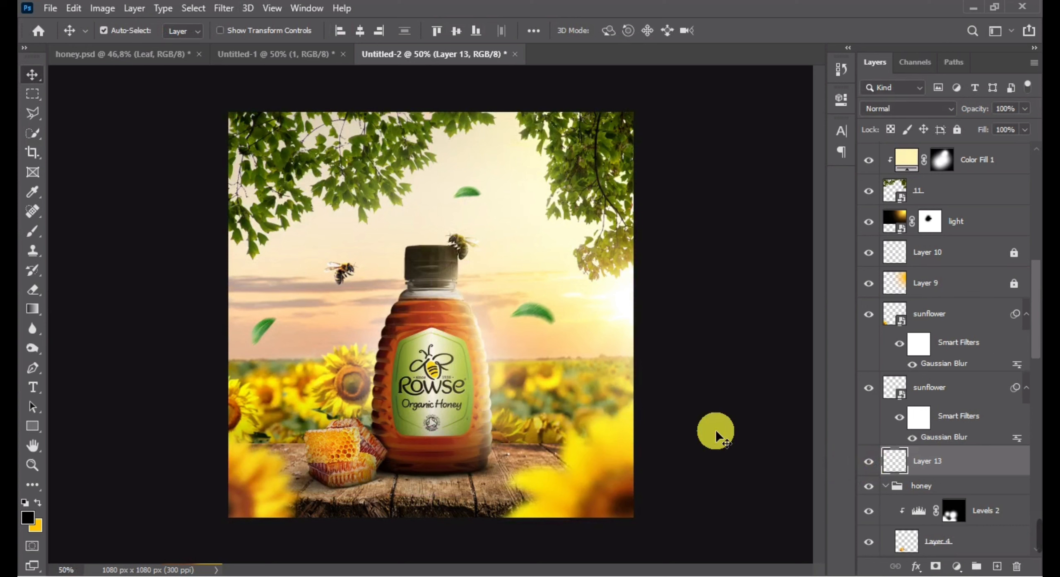
# Add a Color Lookup adjustment above Leaf copy 2 using the FallColors.look 3D LUT
pyautogui.click(895, 228)
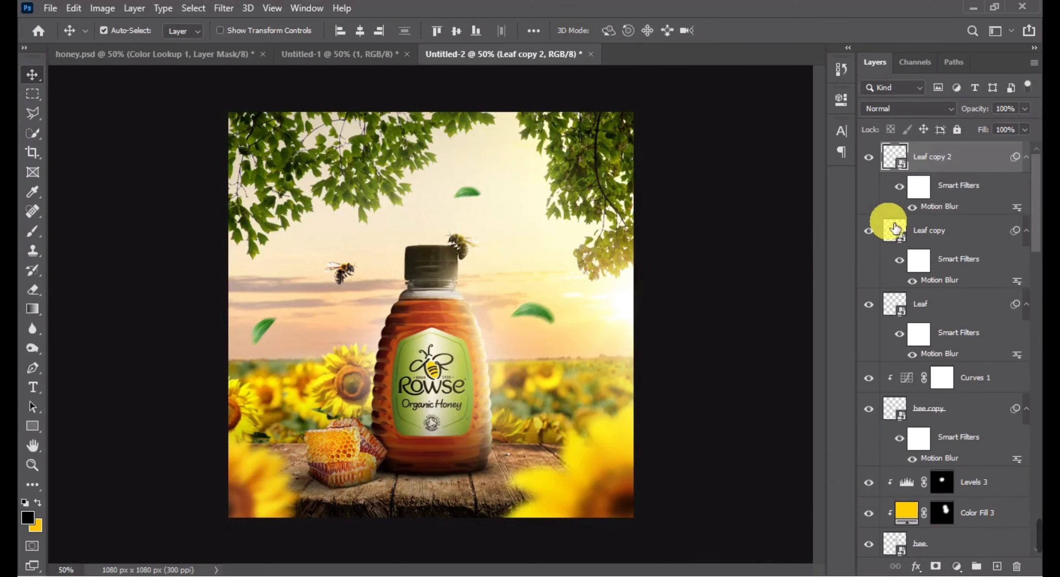
pyautogui.click(957, 566)
pyautogui.click(961, 482)
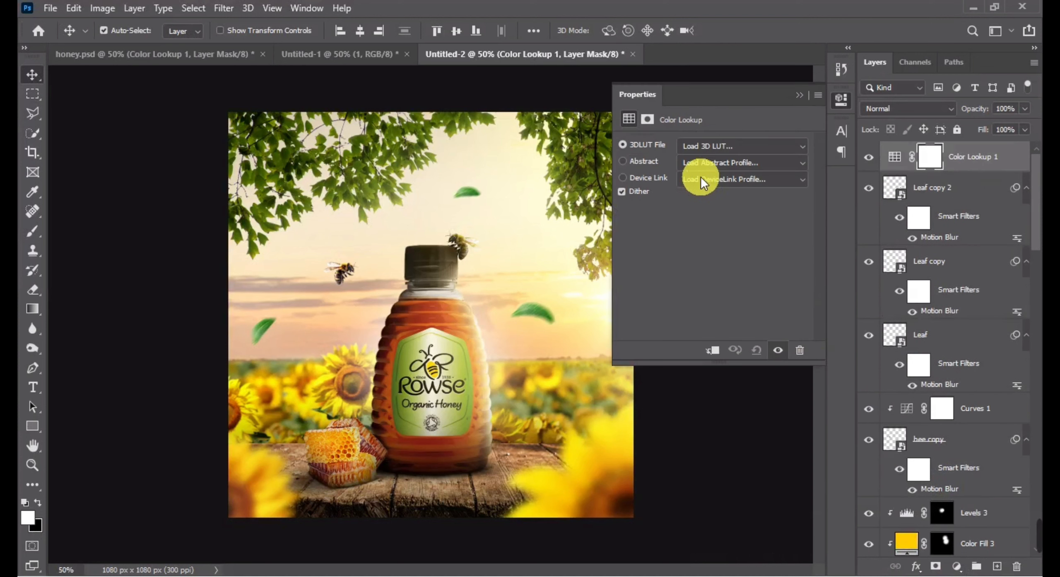
pyautogui.click(719, 145)
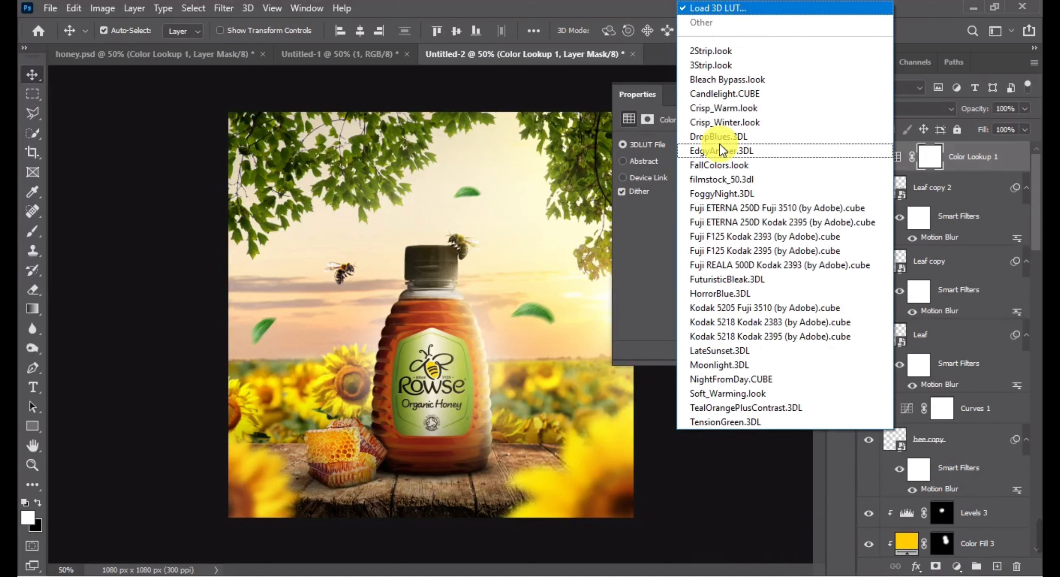
pyautogui.click(756, 164)
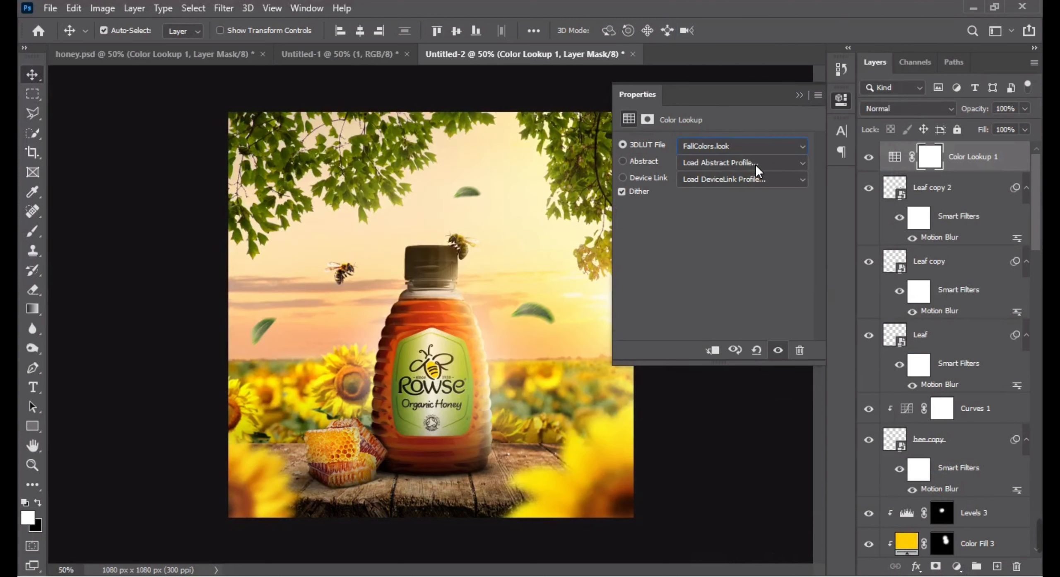
pyautogui.click(797, 99)
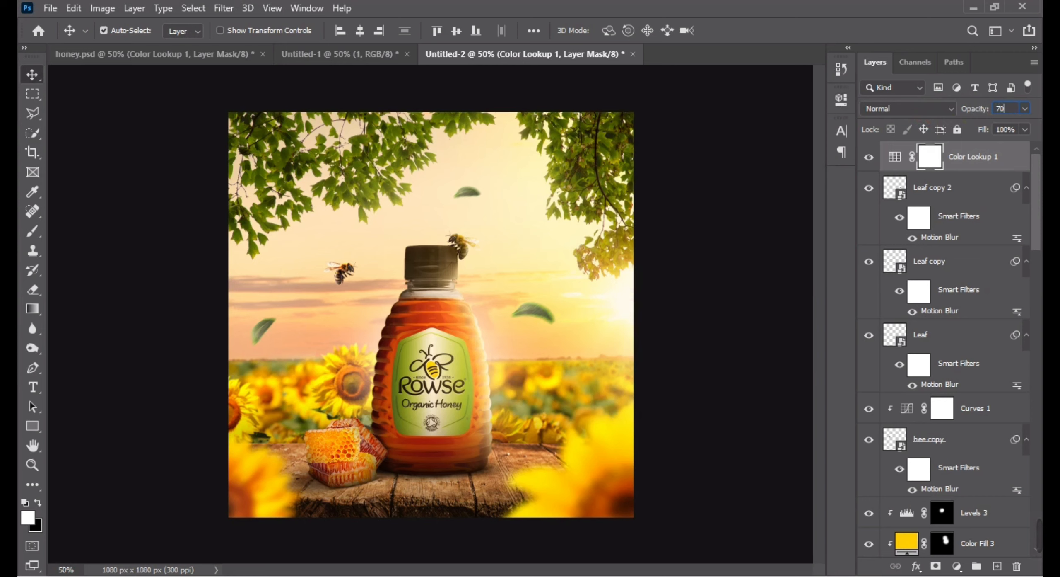
# Set the Color Lookup 1 layer's opacity to 70% and stamp all visible layers into a new top layer
pyautogui.click(970, 157)
pyautogui.click(1002, 164)
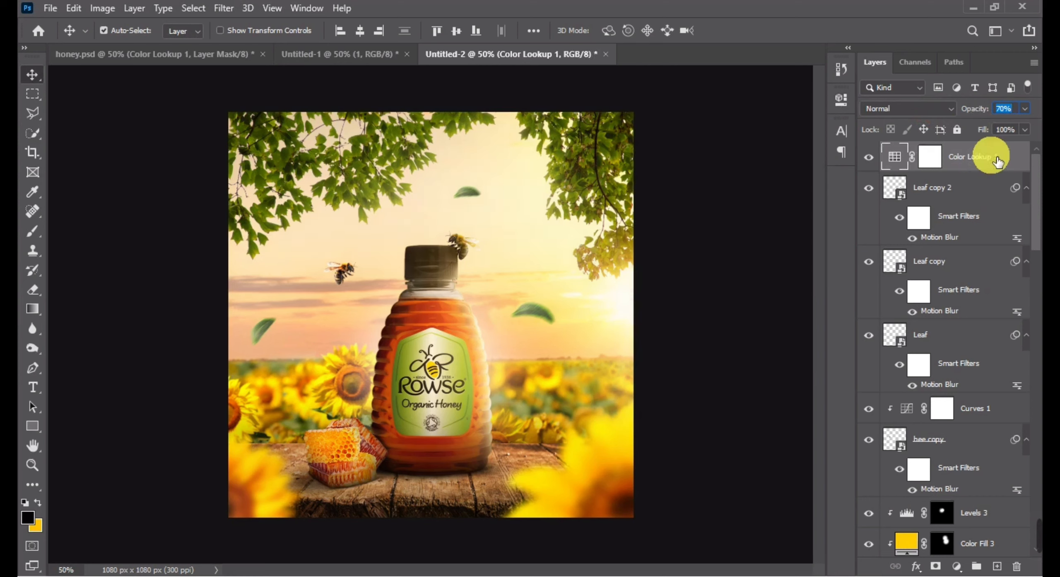
pyautogui.hotkey('ctrl', 'alt', 'shift', 'e')
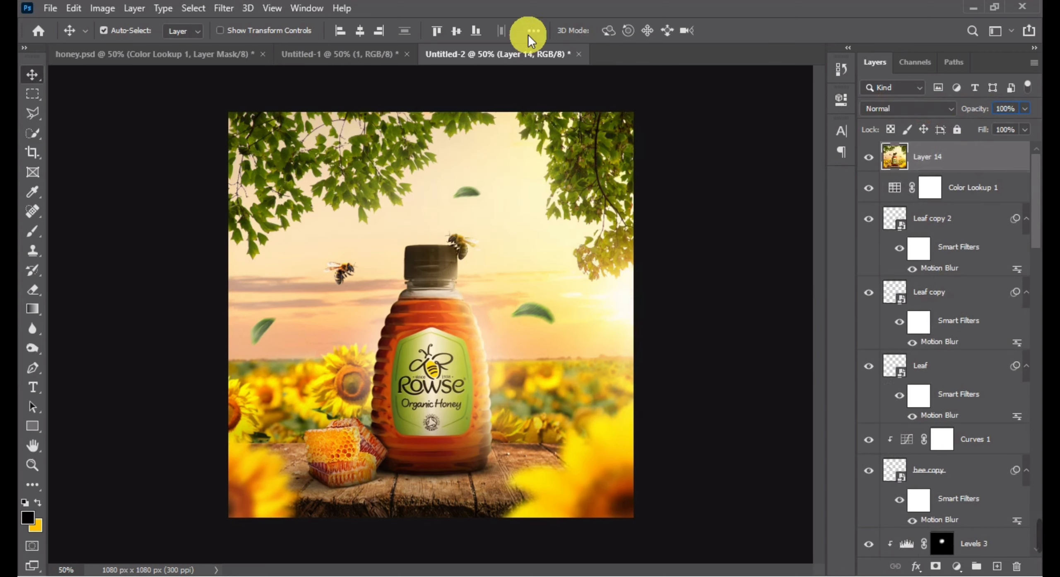
# Open the Camera Raw Filter on Layer 14 and set Temperature +5, Exposure +0.10, Contrast +10, Highlights +10 and Shadows -5
pyautogui.click(224, 8)
pyautogui.click(238, 98)
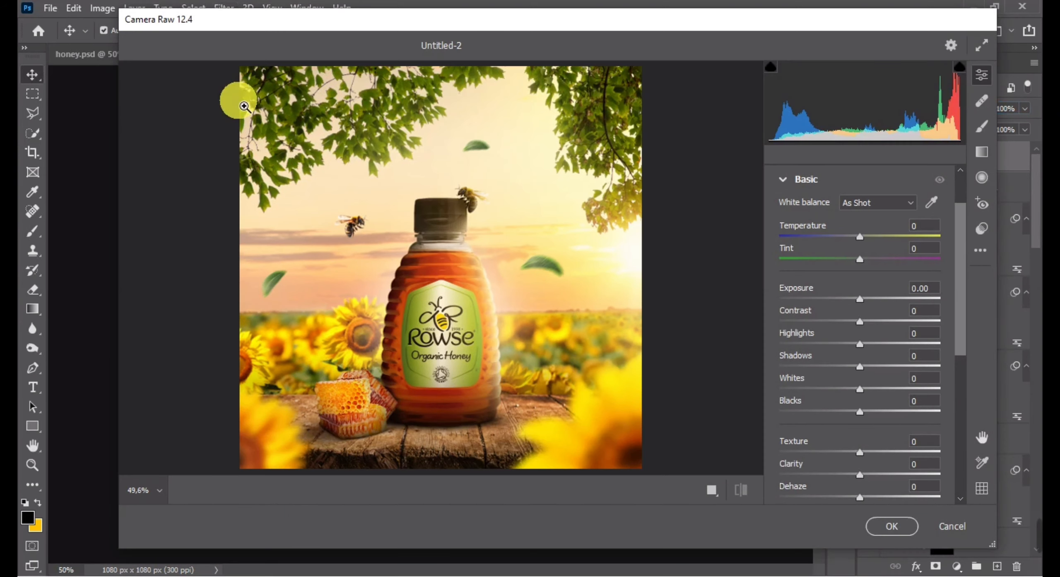
pyautogui.click(894, 230)
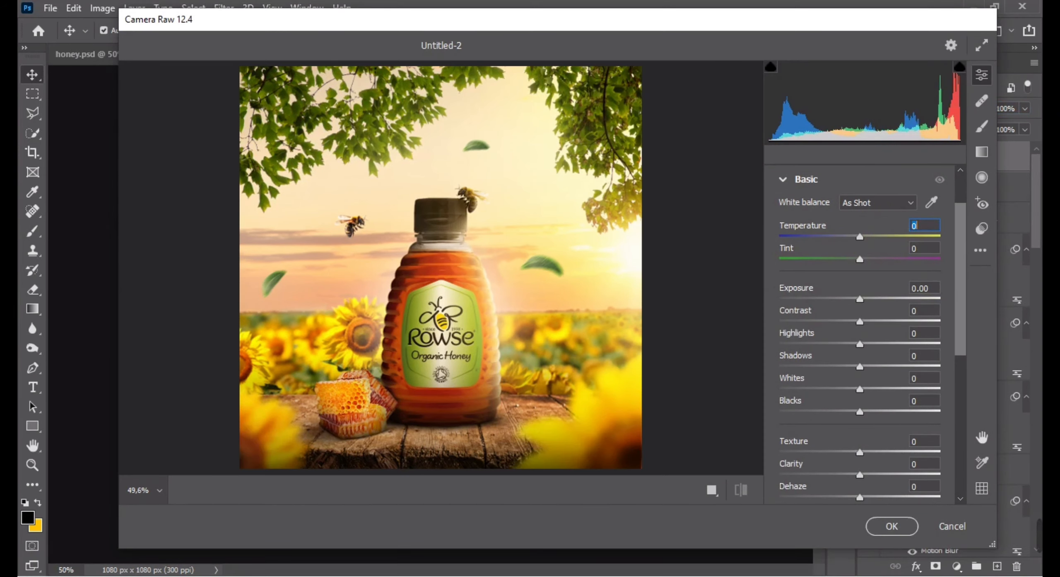
pyautogui.write('5')
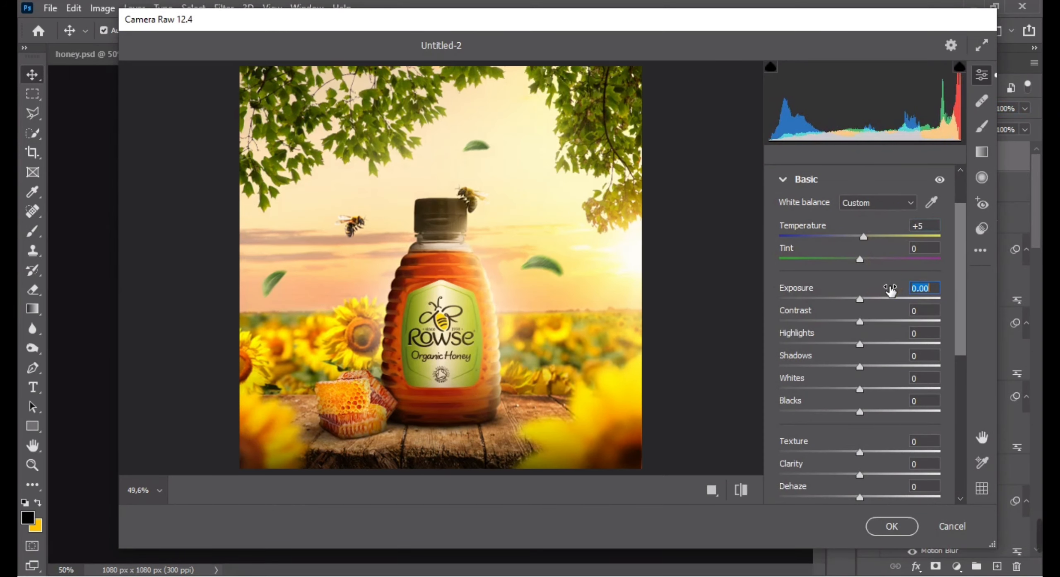
pyautogui.moveTo(891, 289); pyautogui.dragTo(893, 289)
pyautogui.click(897, 312)
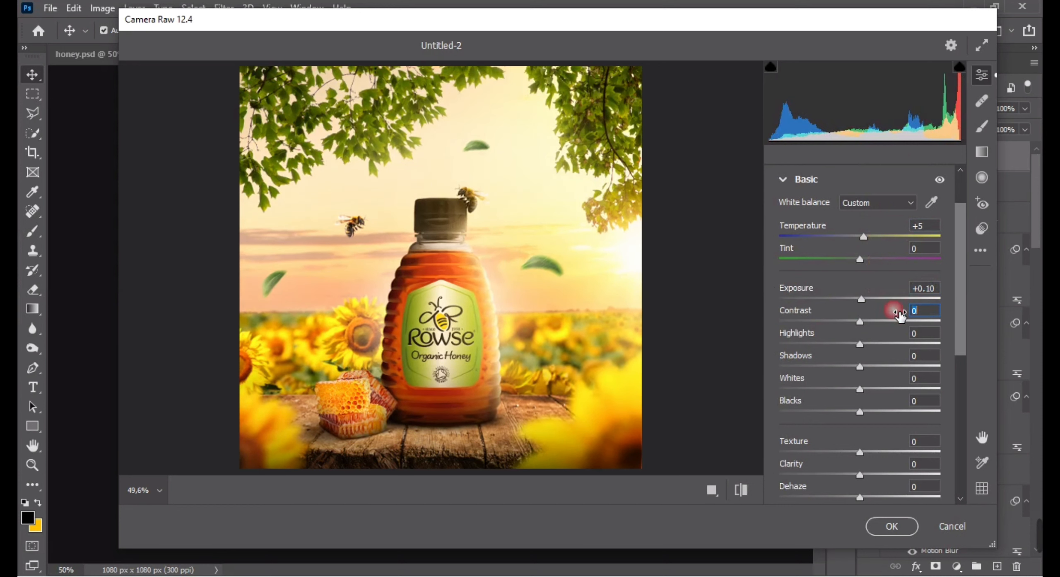
pyautogui.write('10')
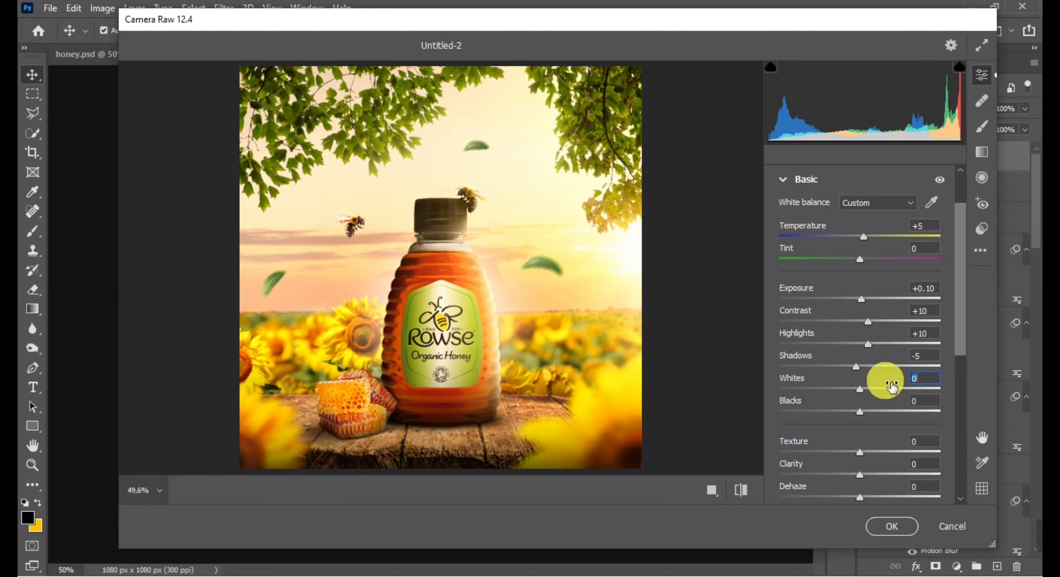
# Set Whites to +8, Blacks to -3, Texture to +10 and Clarity to -20 in the Camera Raw basic adjustments
pyautogui.write('8')
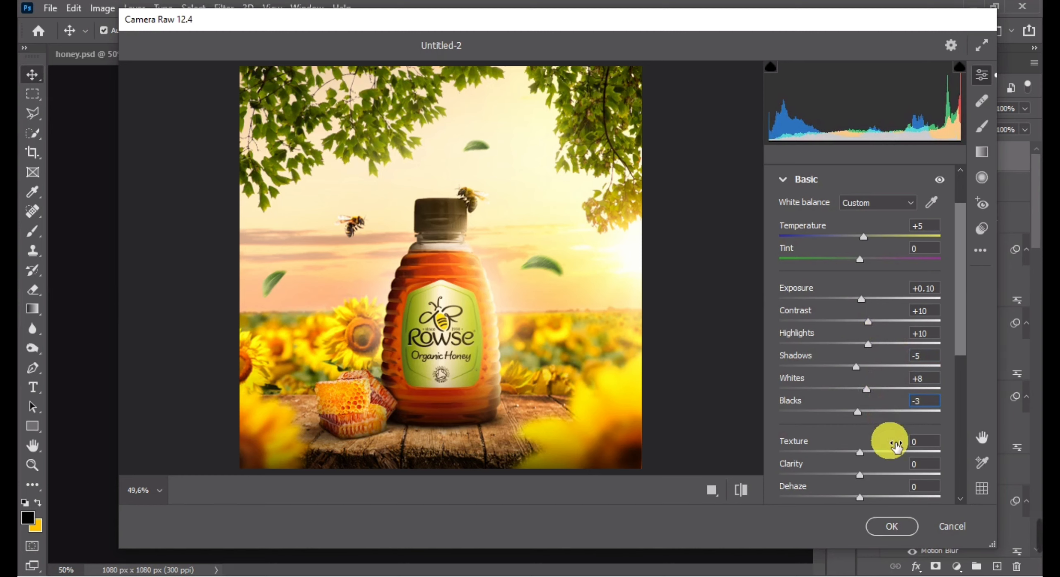
pyautogui.write('10')
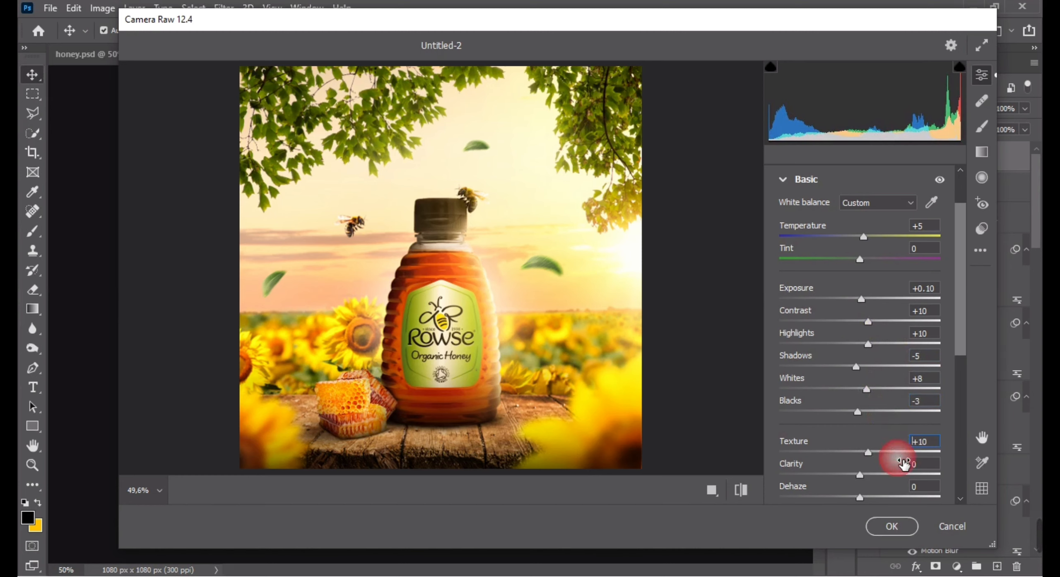
pyautogui.write('2')
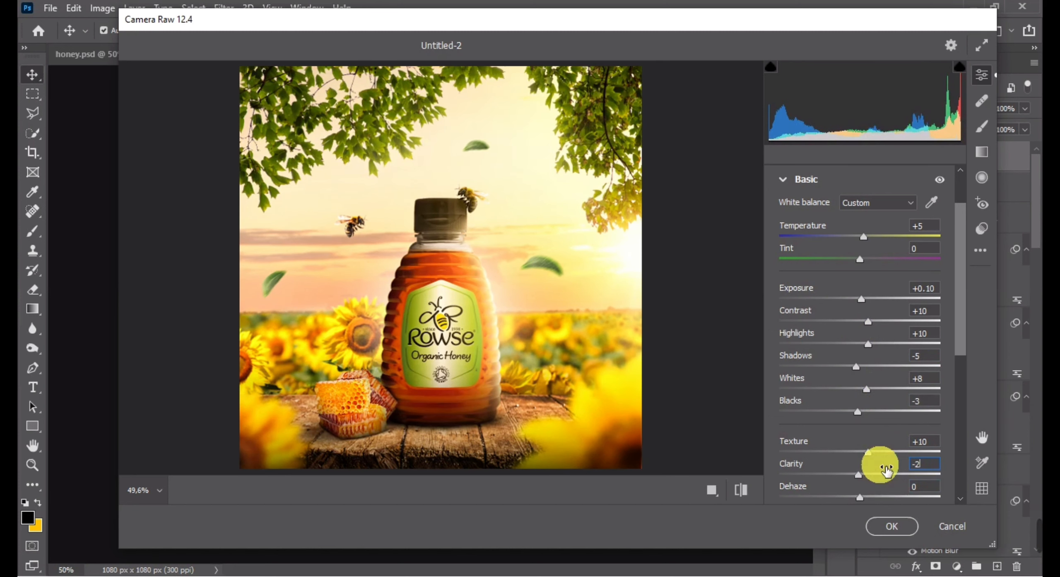
pyautogui.write('0-20')
# Set the Effects Vignetting to -20 and the Optics Vignette to -10, and apply the Camera Raw filter to Layer 14
pyautogui.scroll(-5, 881, 421)
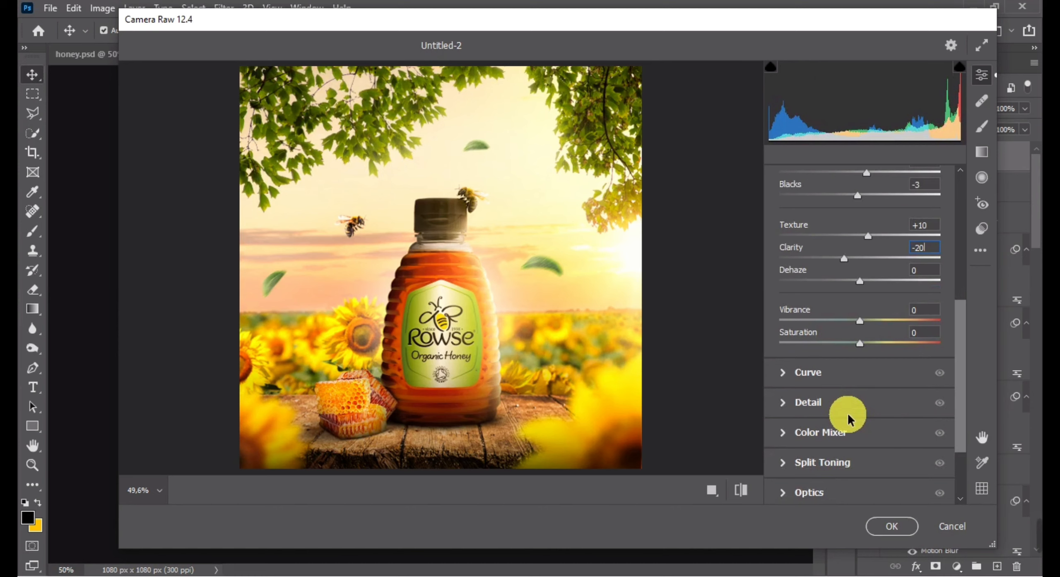
pyautogui.scroll(-3, 841, 415)
pyautogui.click(810, 459)
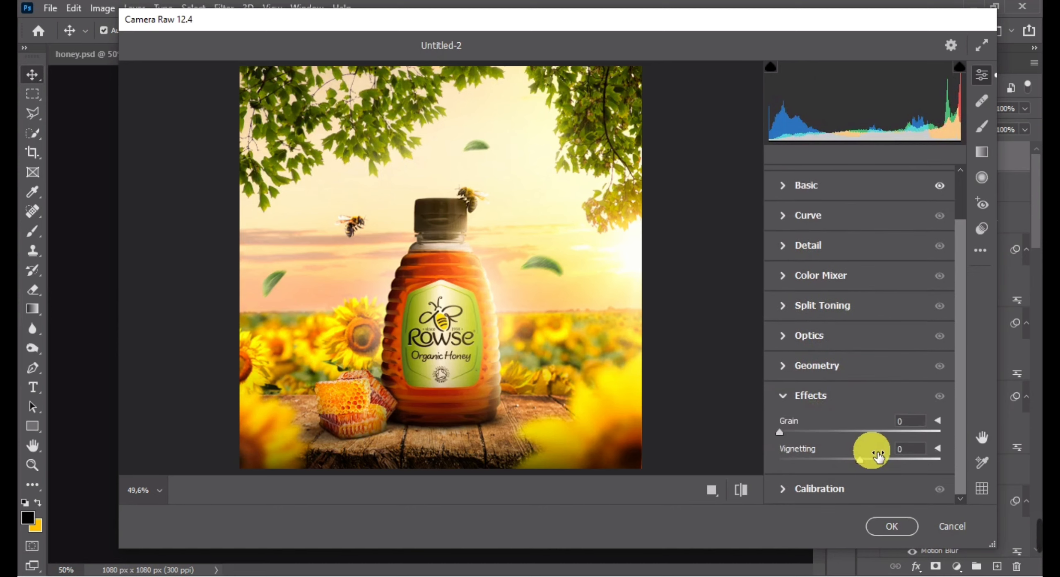
pyautogui.write('-20')
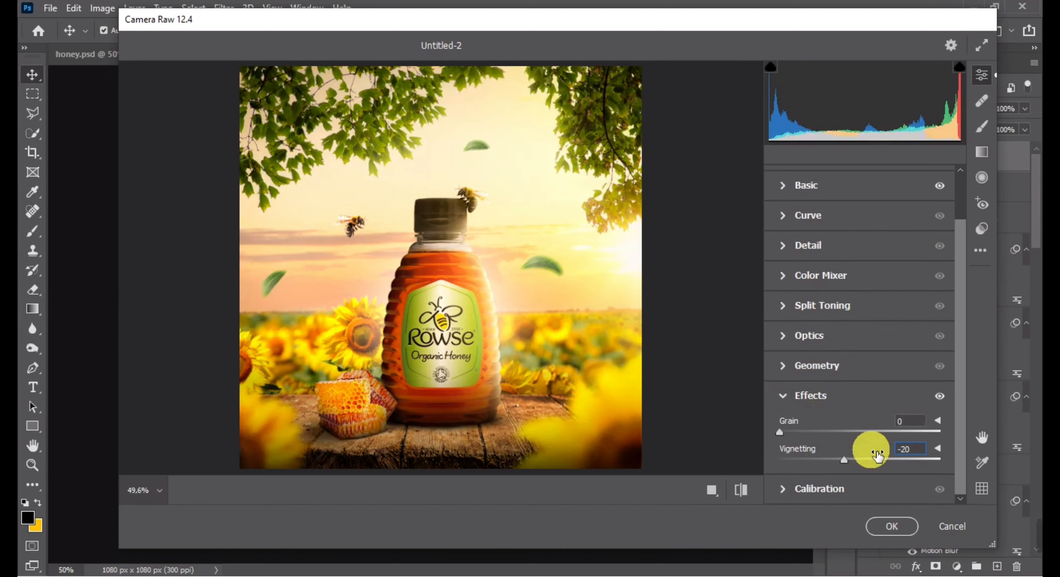
pyautogui.click(786, 337)
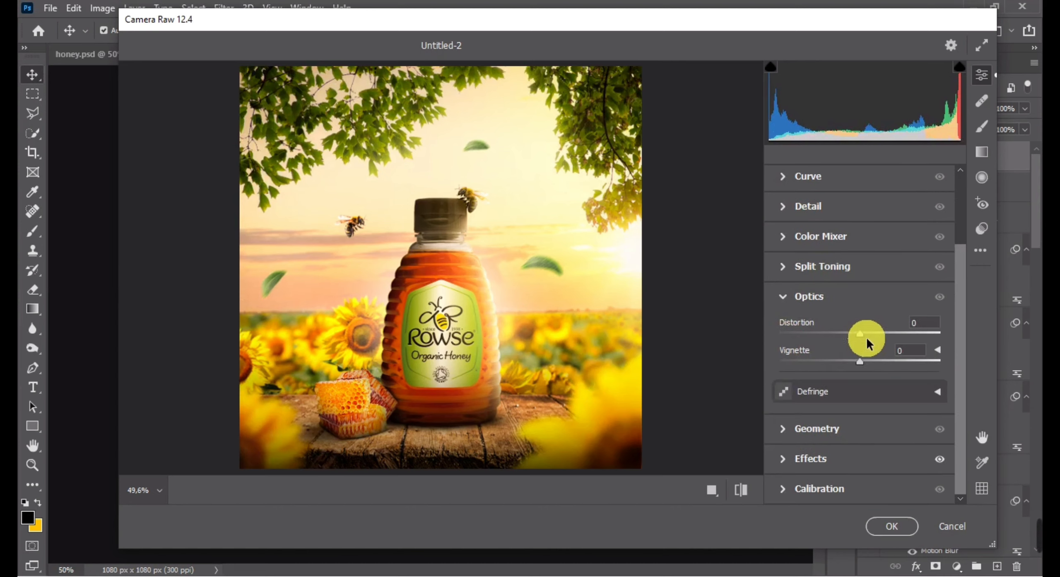
pyautogui.click(874, 351)
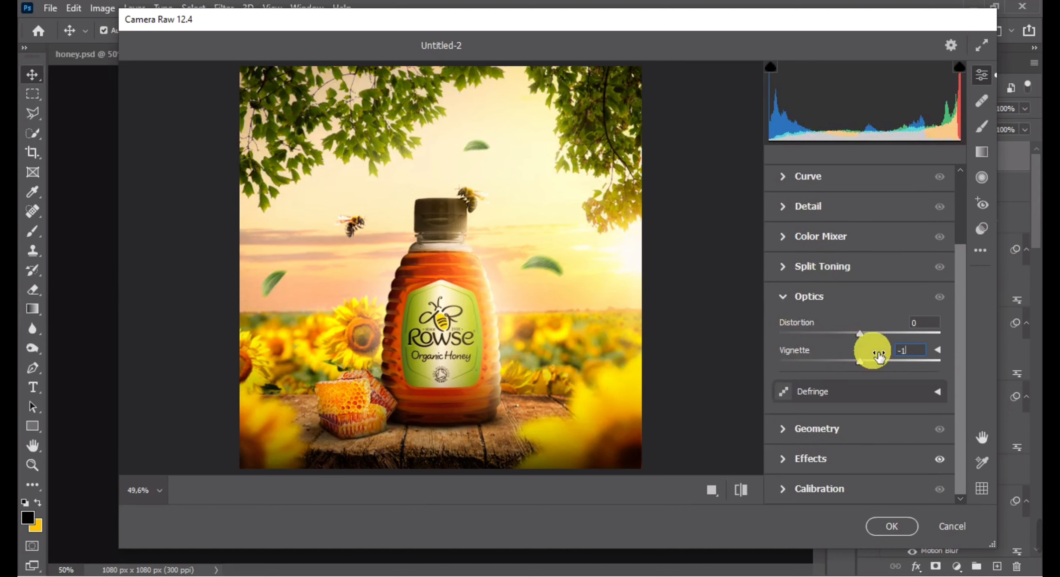
pyautogui.write('-10')
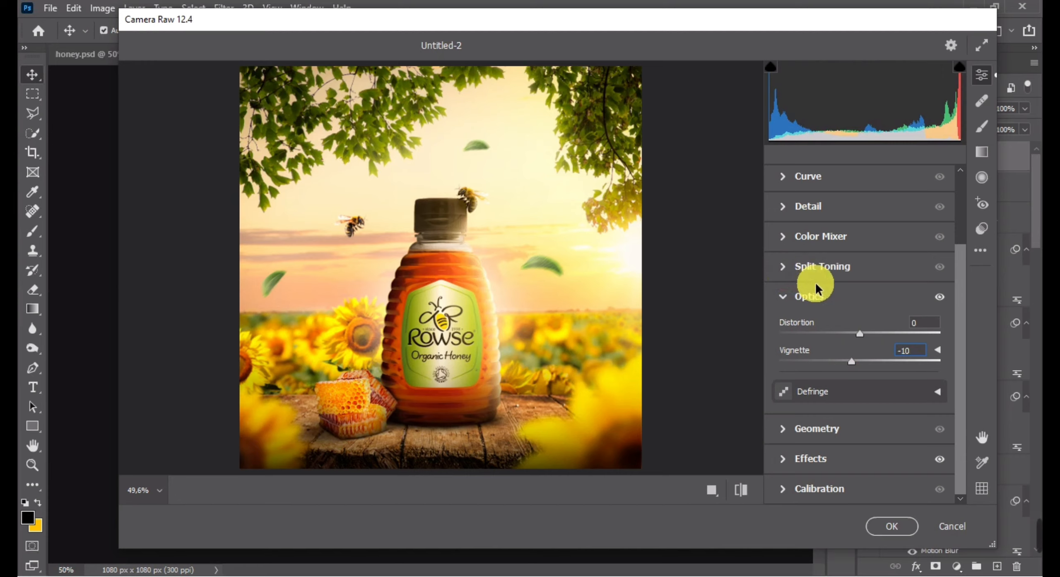
pyautogui.click(886, 528)
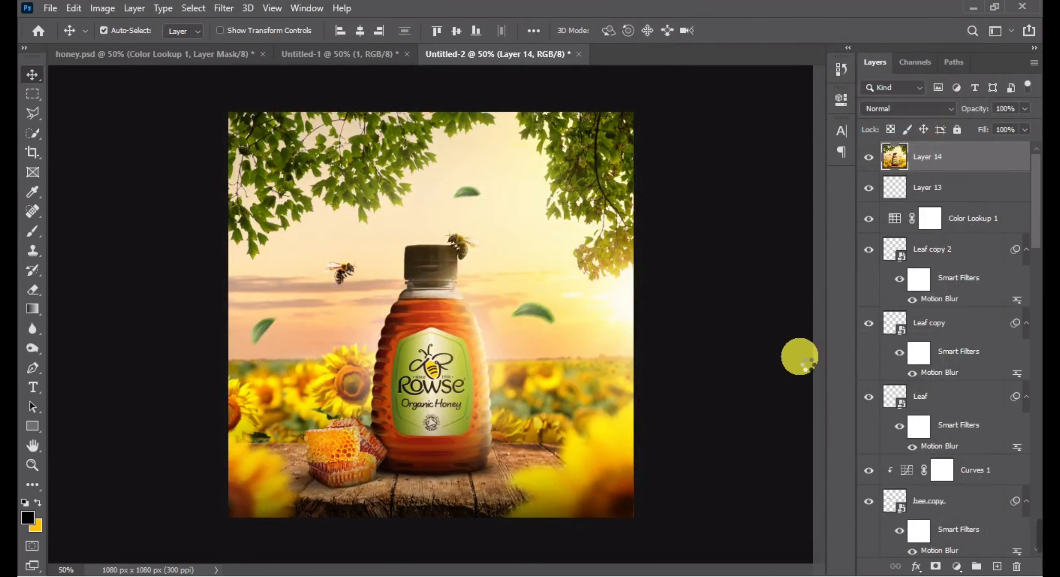
# Compare the whole composition with Layer 14 hidden and shown to examine the Camera Raw grading
pyautogui.hotkey('ctrl', '-')
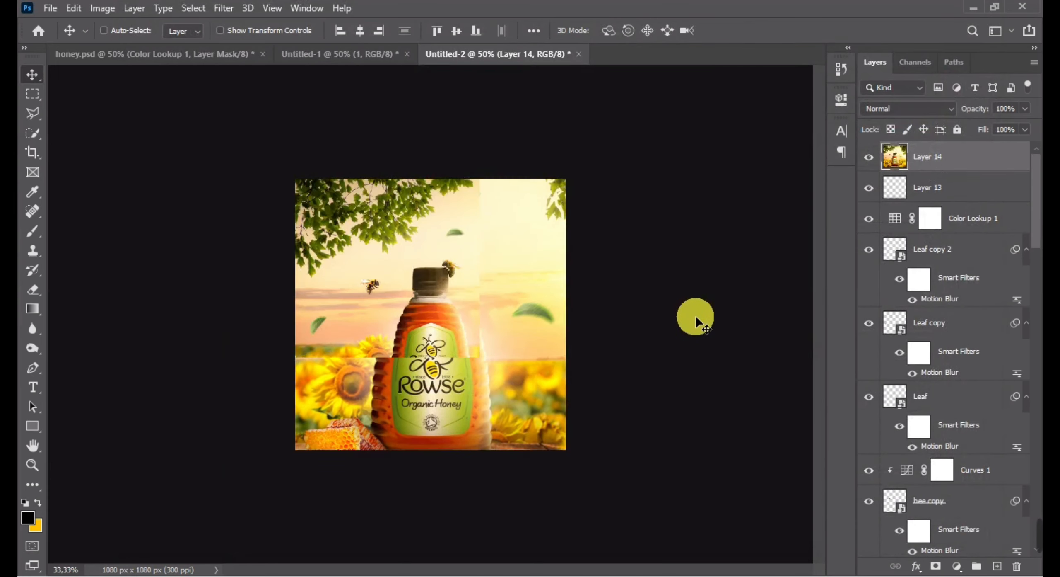
pyautogui.hotkey('ctrl', '-')
pyautogui.hotkey('ctrl', '+')
pyautogui.hotkey('ctrl', '+')
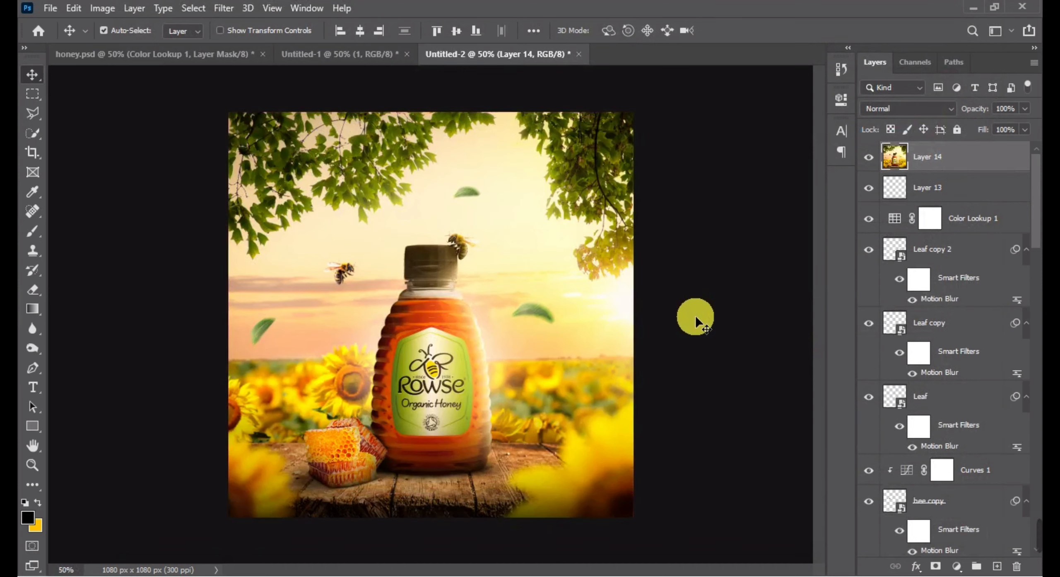
pyautogui.click(870, 157)
pyautogui.click(877, 159)
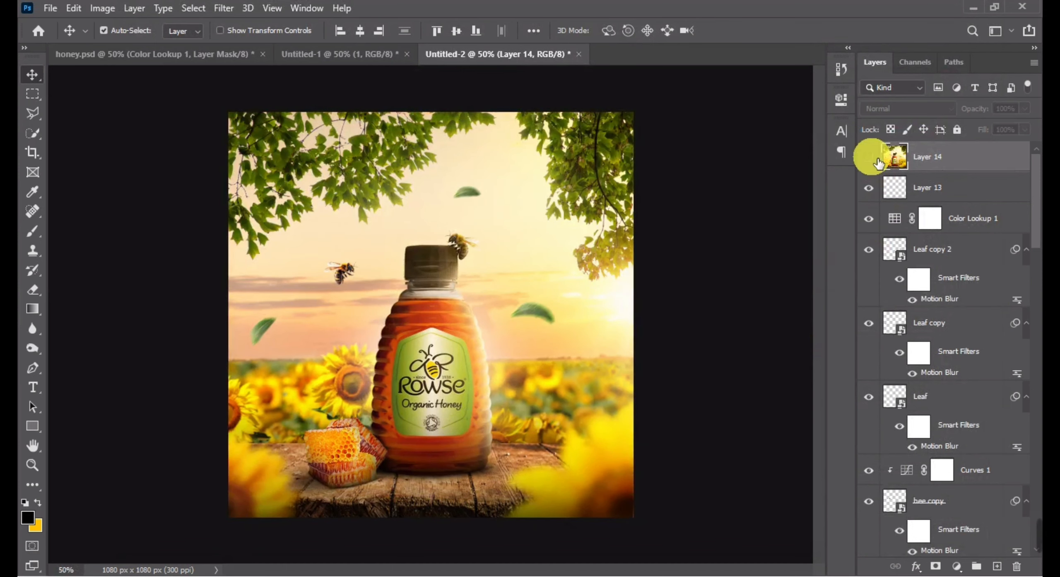
pyautogui.click(707, 267)
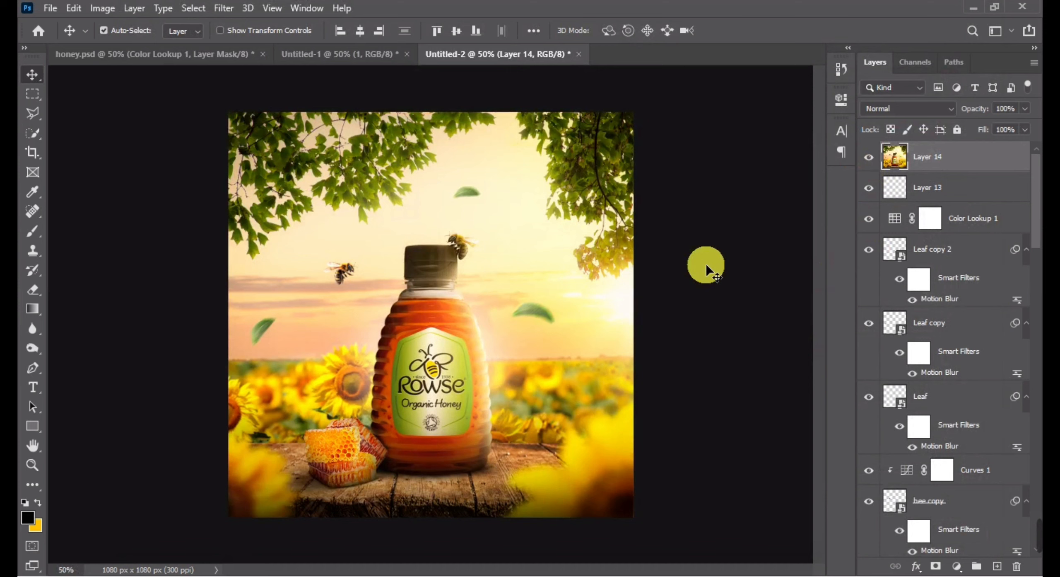
pyautogui.hotkey('ctrl', '+')
pyautogui.hotkey('ctrl', '-')
pyautogui.hotkey('ctrl', '-')
pyautogui.hotkey('ctrl', '-')
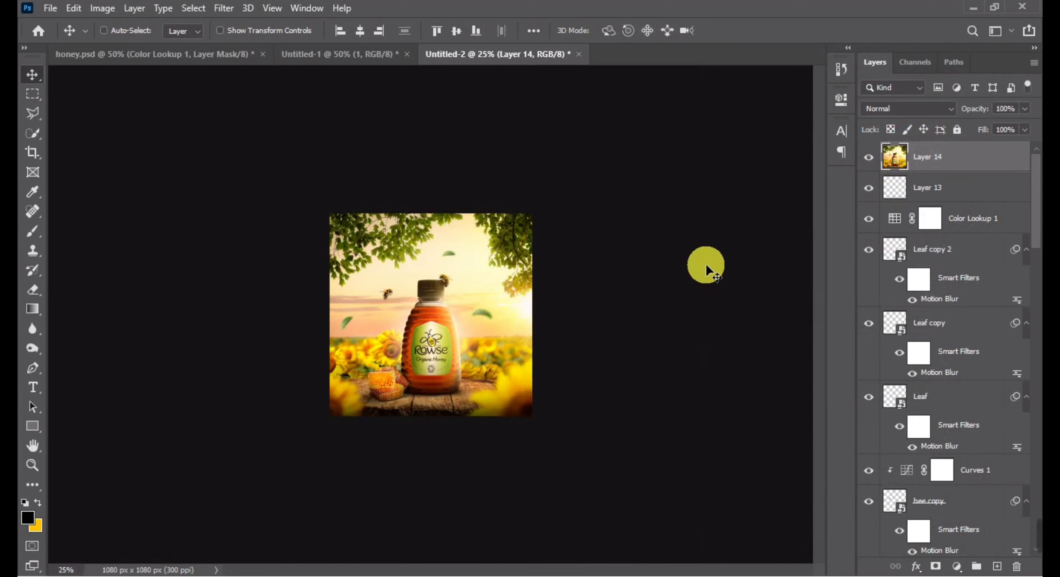
pyautogui.hotkey('ctrl', '+')
pyautogui.click(870, 157)
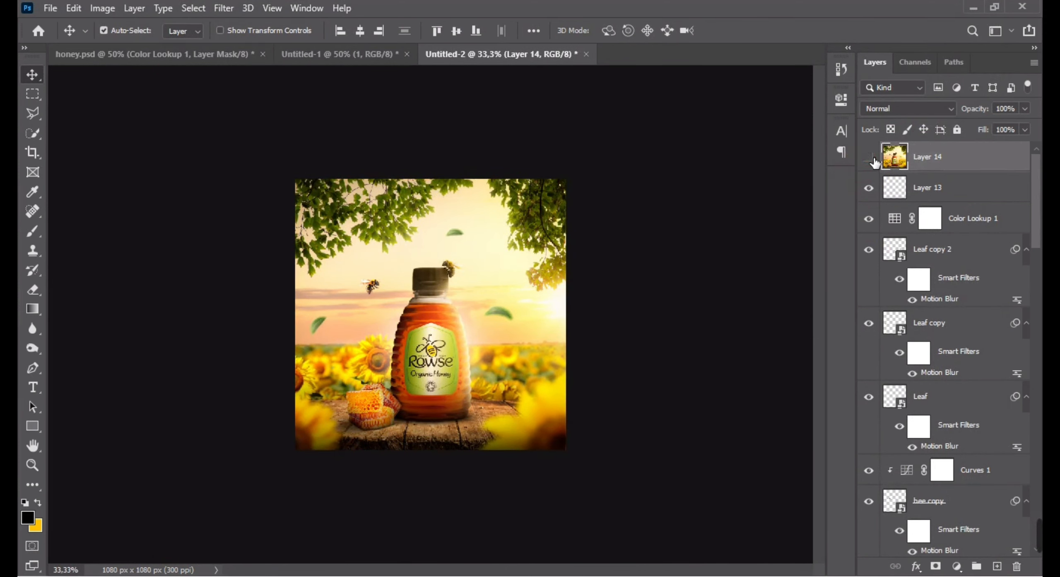
pyautogui.click(869, 157)
pyautogui.click(700, 261)
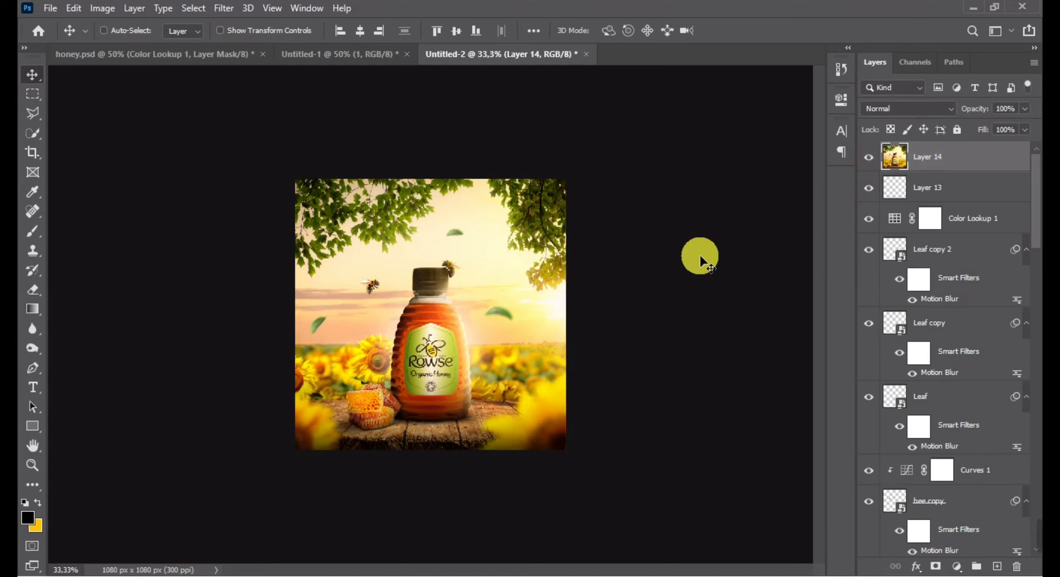